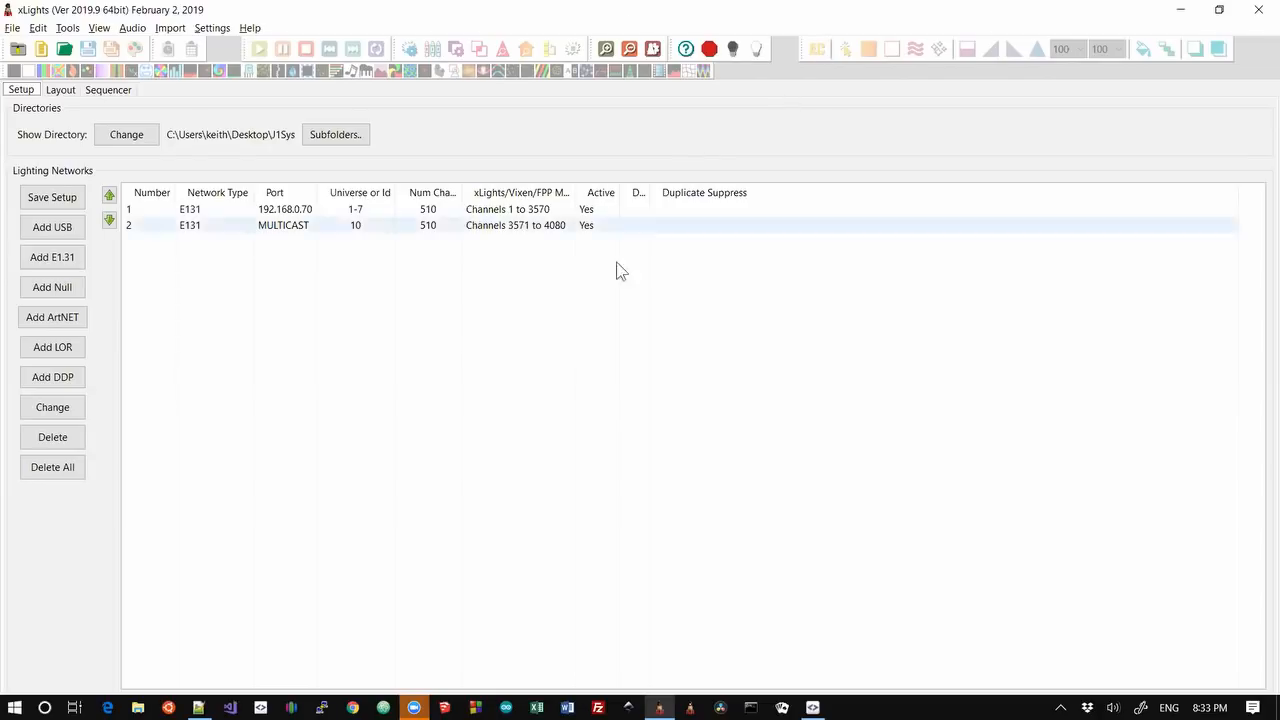
Open the layout and examine the 3D house and light models from several angles
{"action": "left_click", "coordinate": [62, 91]}
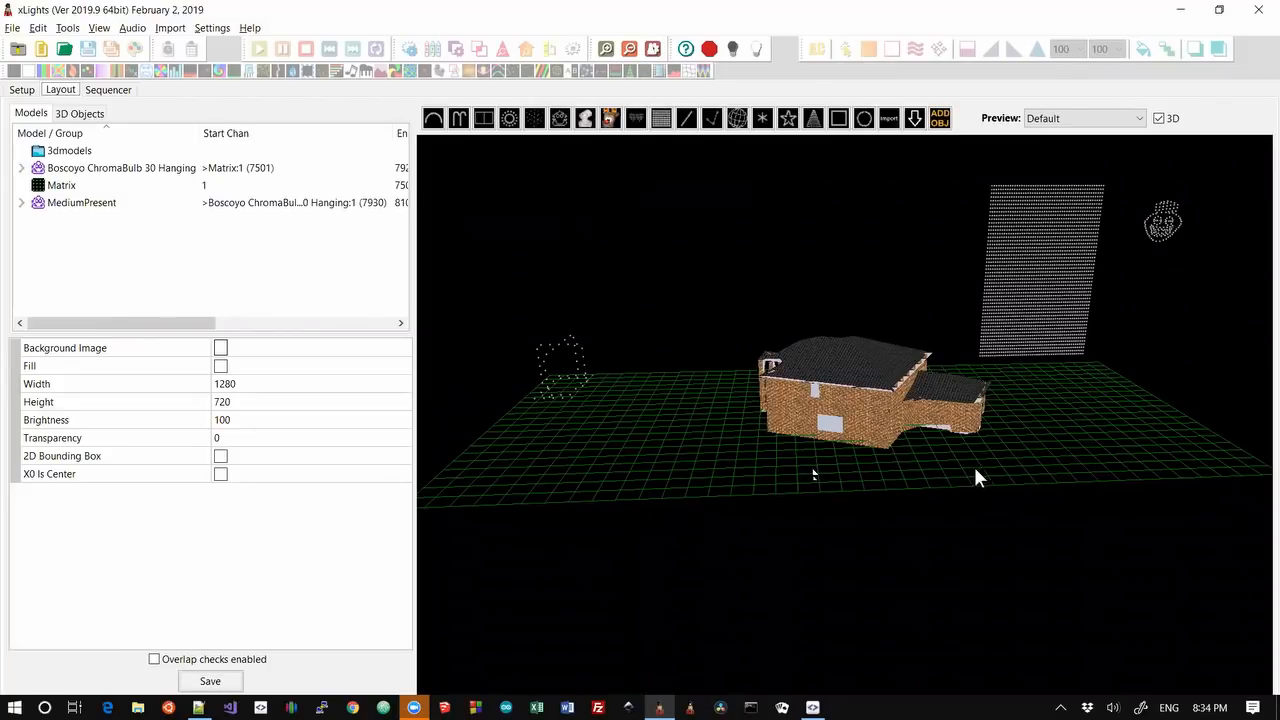
{"action": "left_click_drag", "start_coordinate": [1051, 480], "coordinate": [914, 477]}
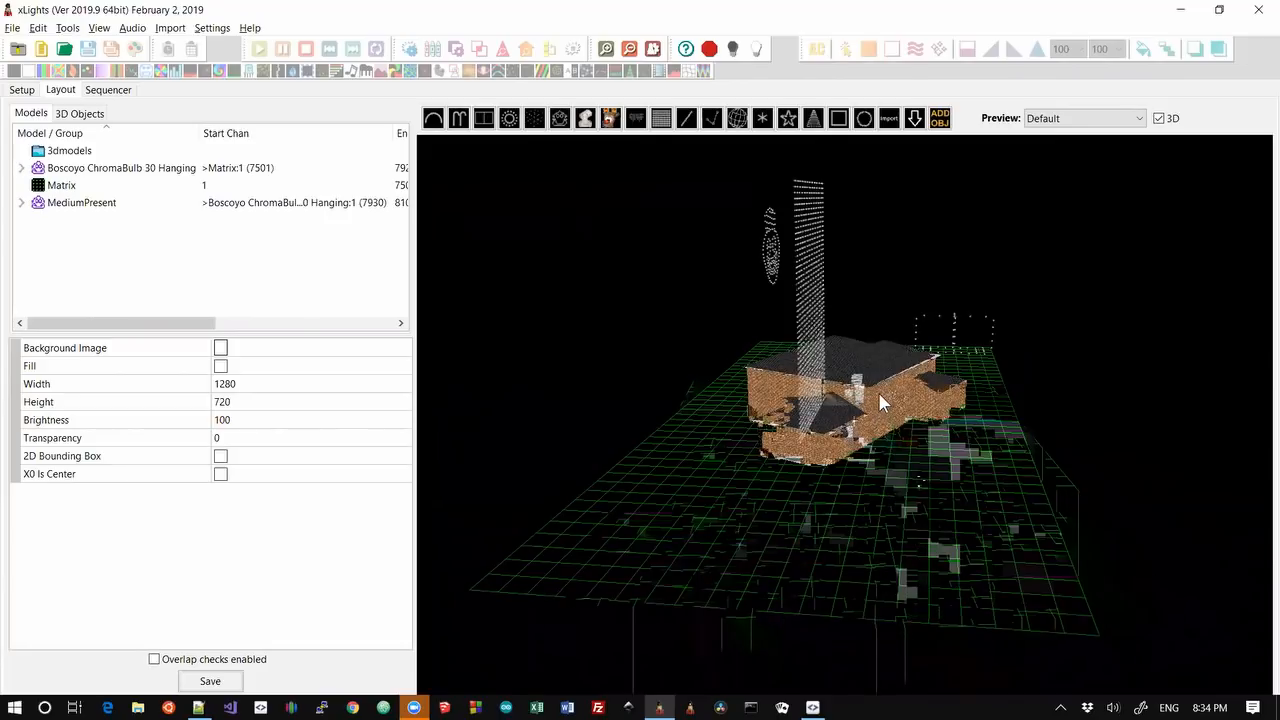
{"action": "left_click_drag", "start_coordinate": [878, 392], "coordinate": [833, 428]}
{"action": "left_click_drag", "start_coordinate": [748, 432], "coordinate": [929, 435]}
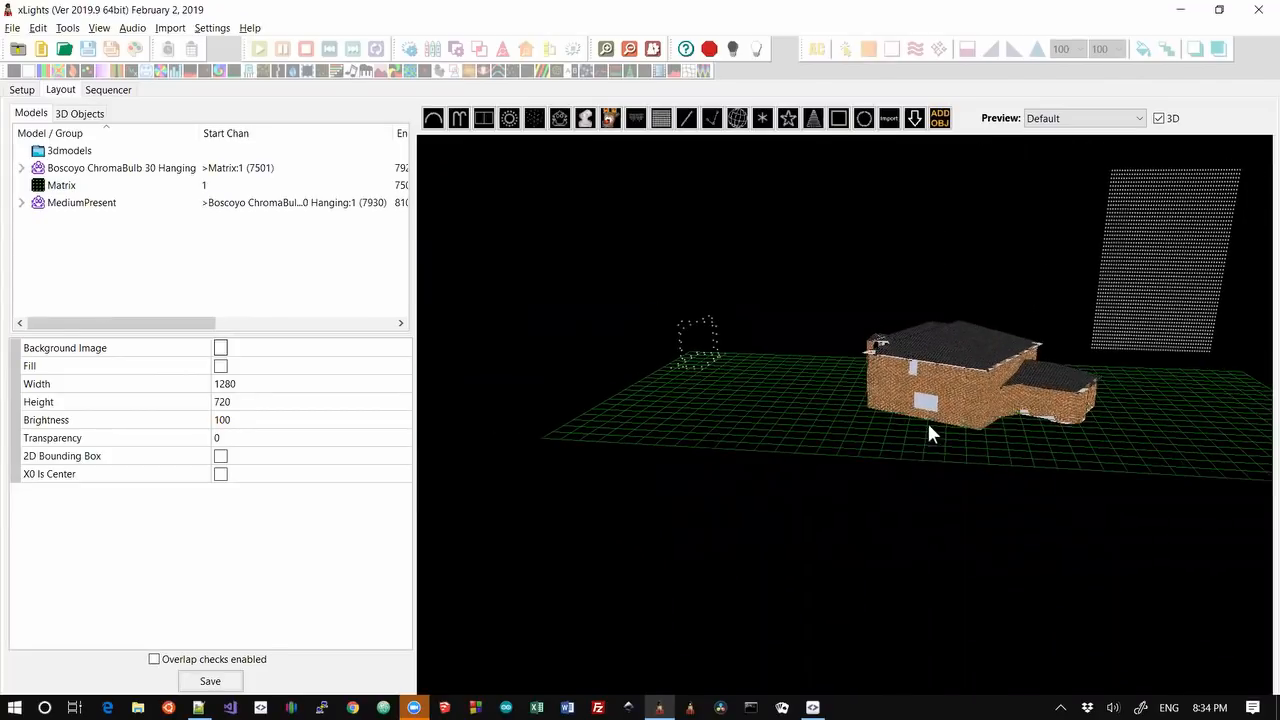
{"action": "left_click_drag", "start_coordinate": [1033, 418], "coordinate": [893, 438]}
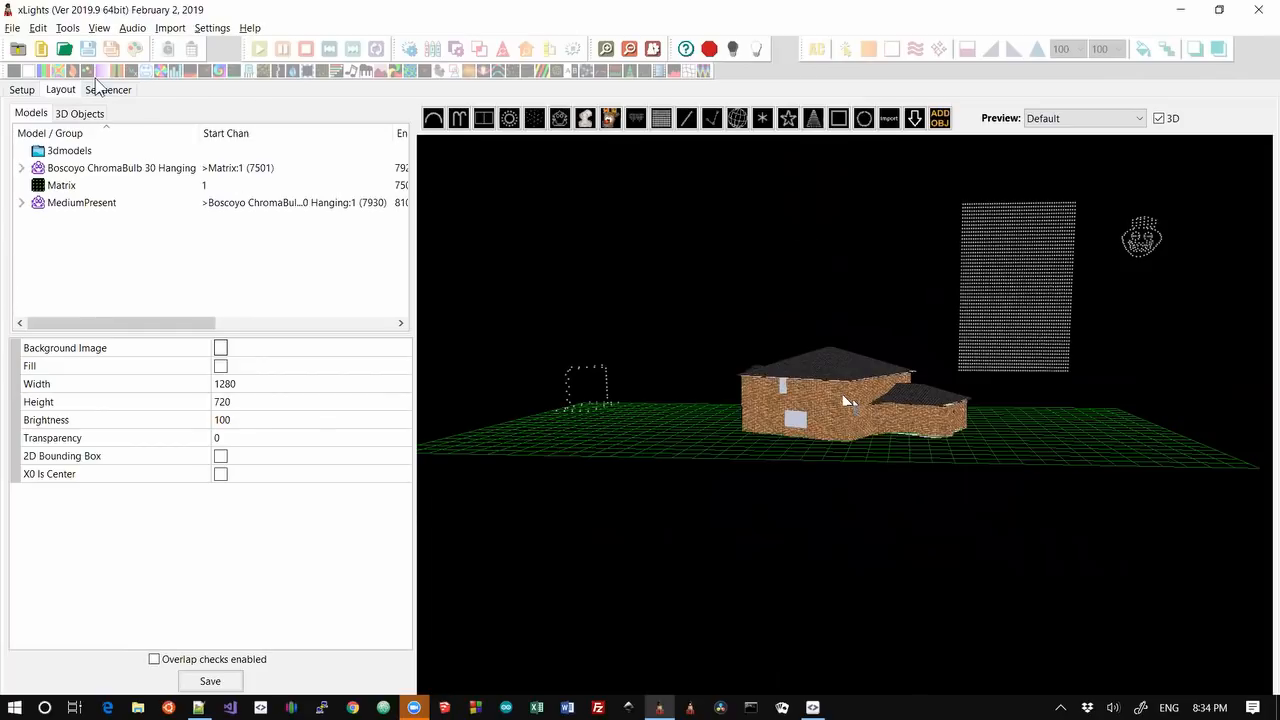
Open FPP Connect, review its upload columns and sequence list, and close it without uploading
{"action": "left_click", "coordinate": [67, 28]}
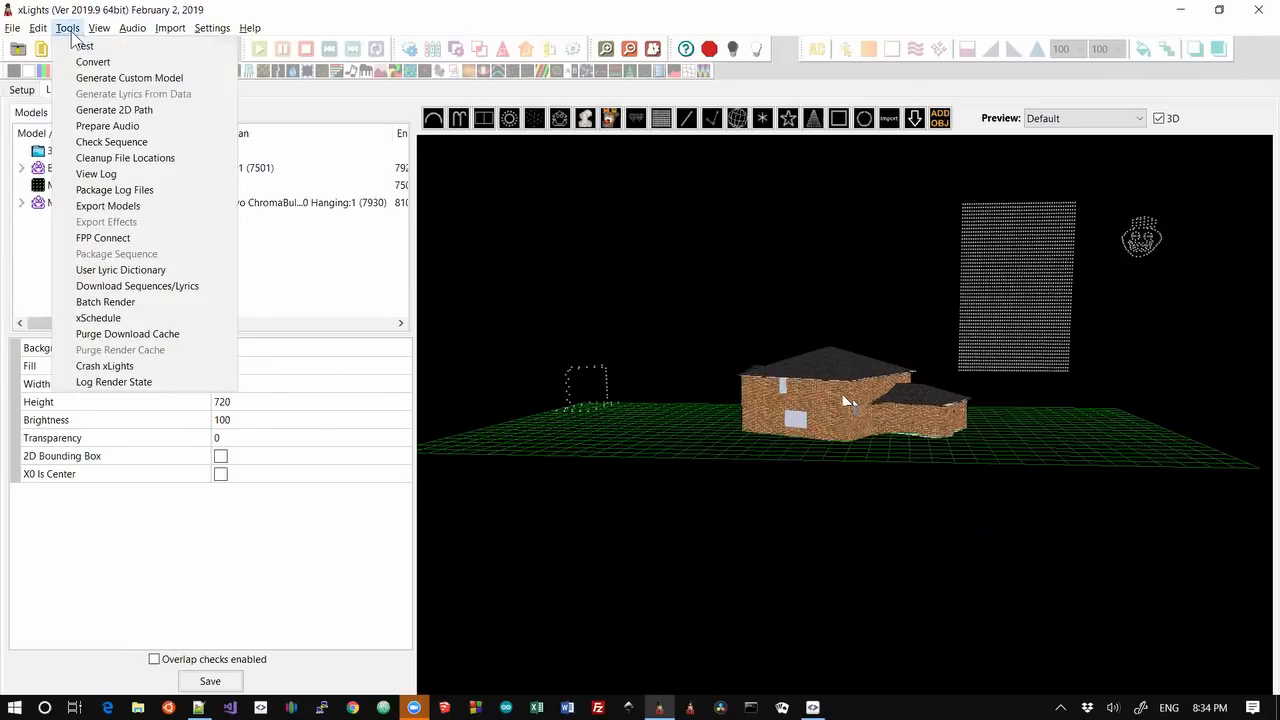
{"action": "left_click", "coordinate": [87, 242]}
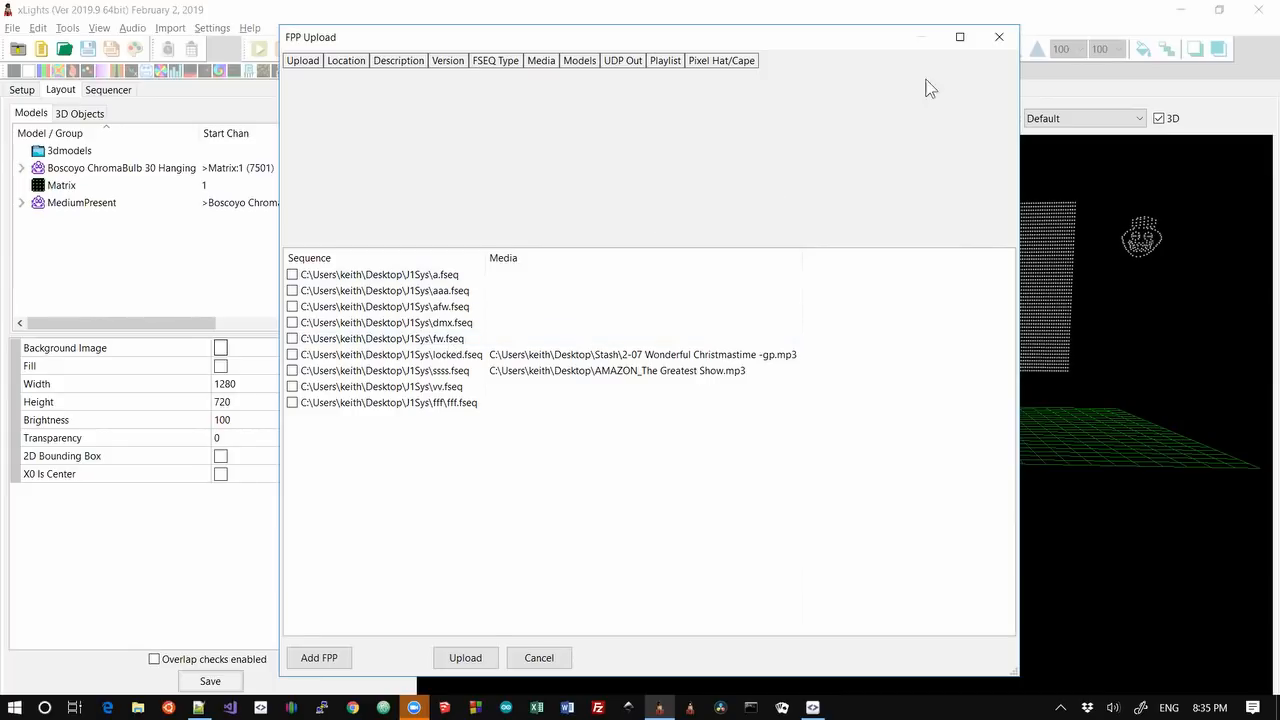
{"action": "left_click", "coordinate": [999, 38]}
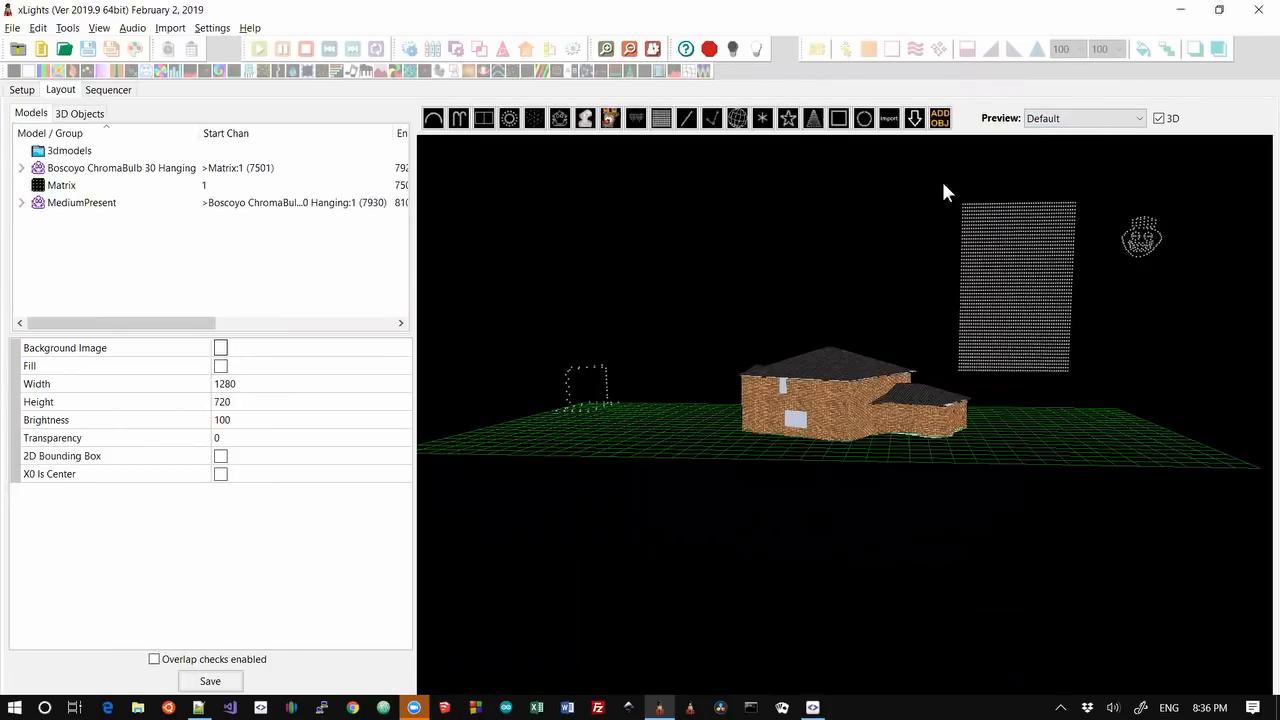
Create a new sequence with the default settings, show it in the sequencer, then open its save dialog and cancel it
{"action": "left_click", "coordinate": [42, 50]}
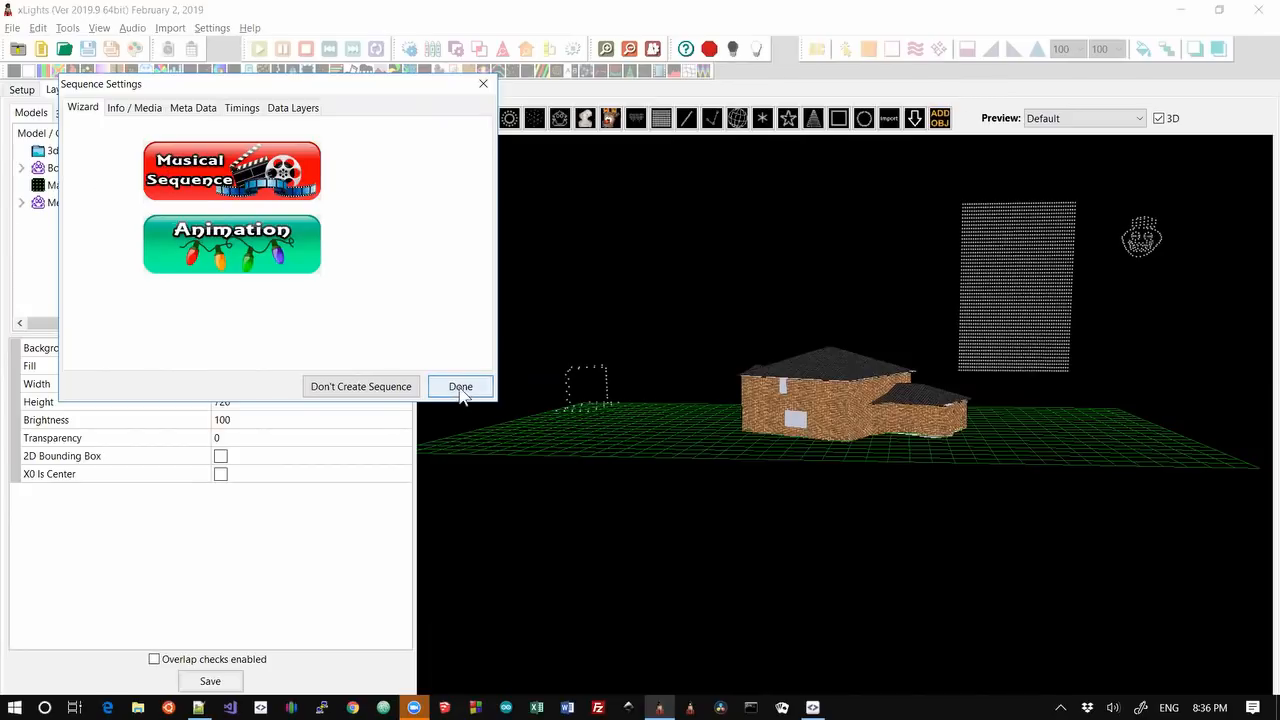
{"action": "left_click", "coordinate": [459, 388]}
{"action": "left_click", "coordinate": [107, 90]}
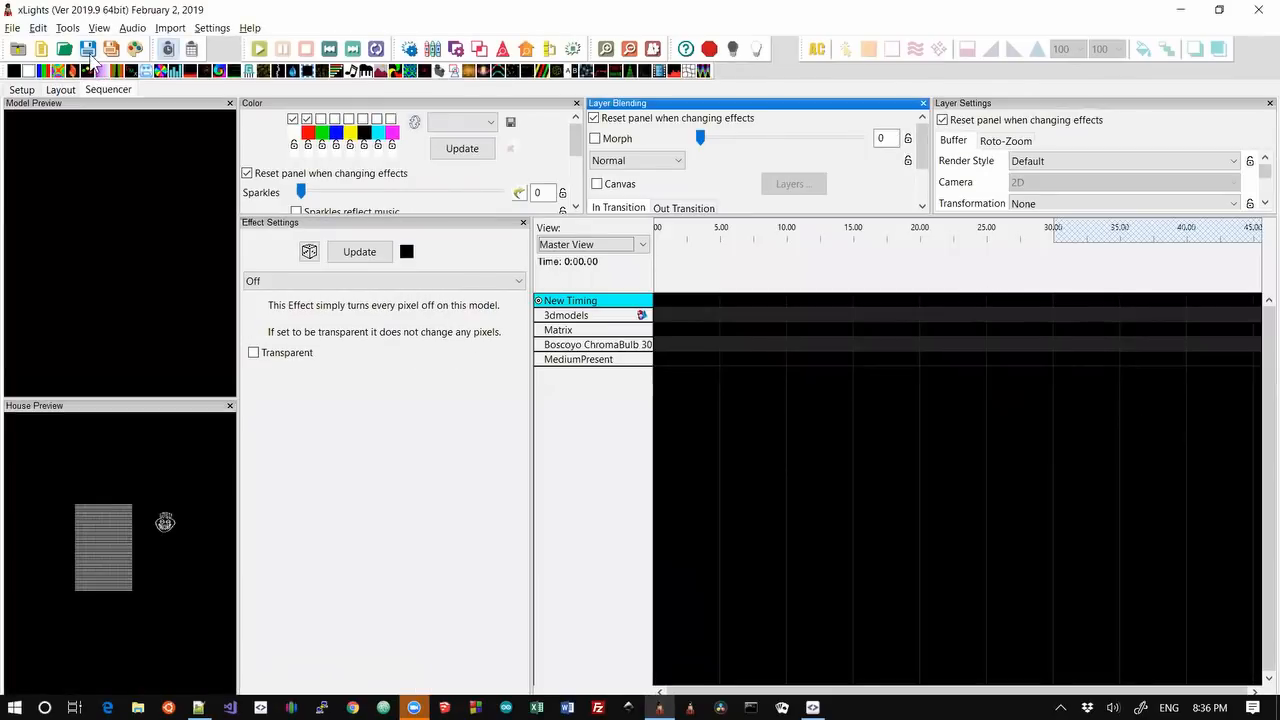
{"action": "left_click", "coordinate": [88, 52]}
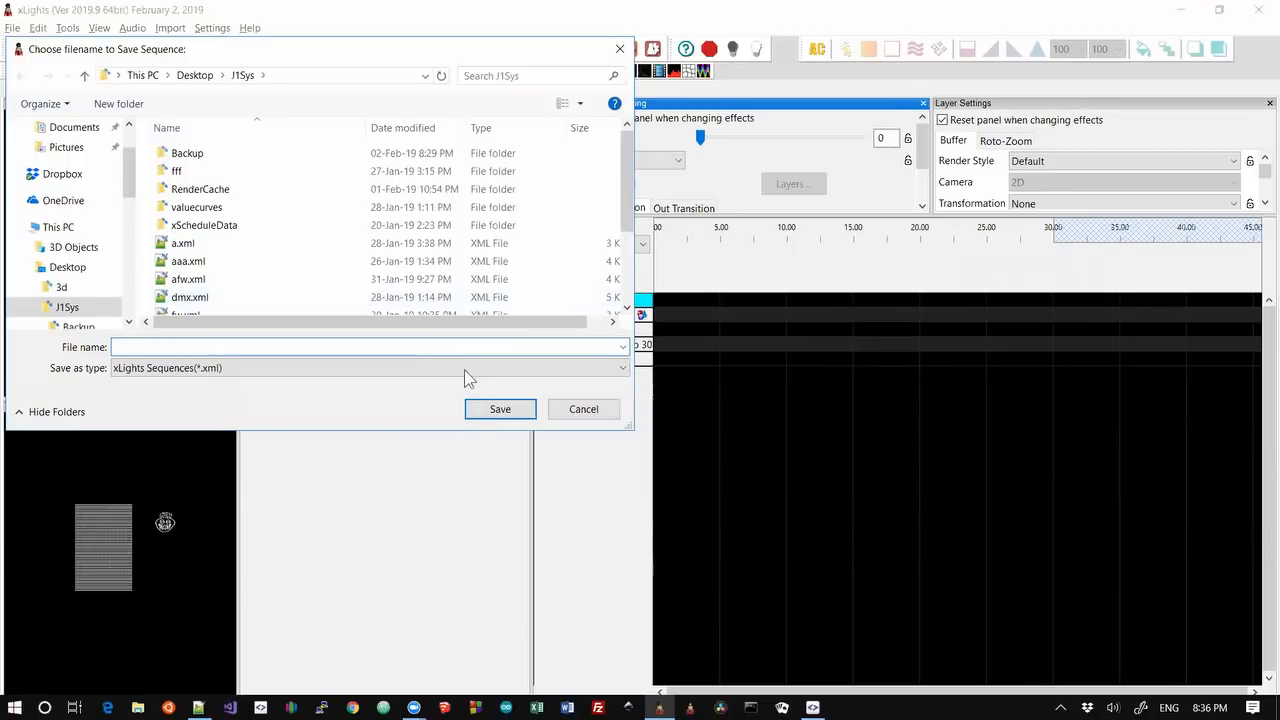
{"action": "left_click", "coordinate": [578, 412]}
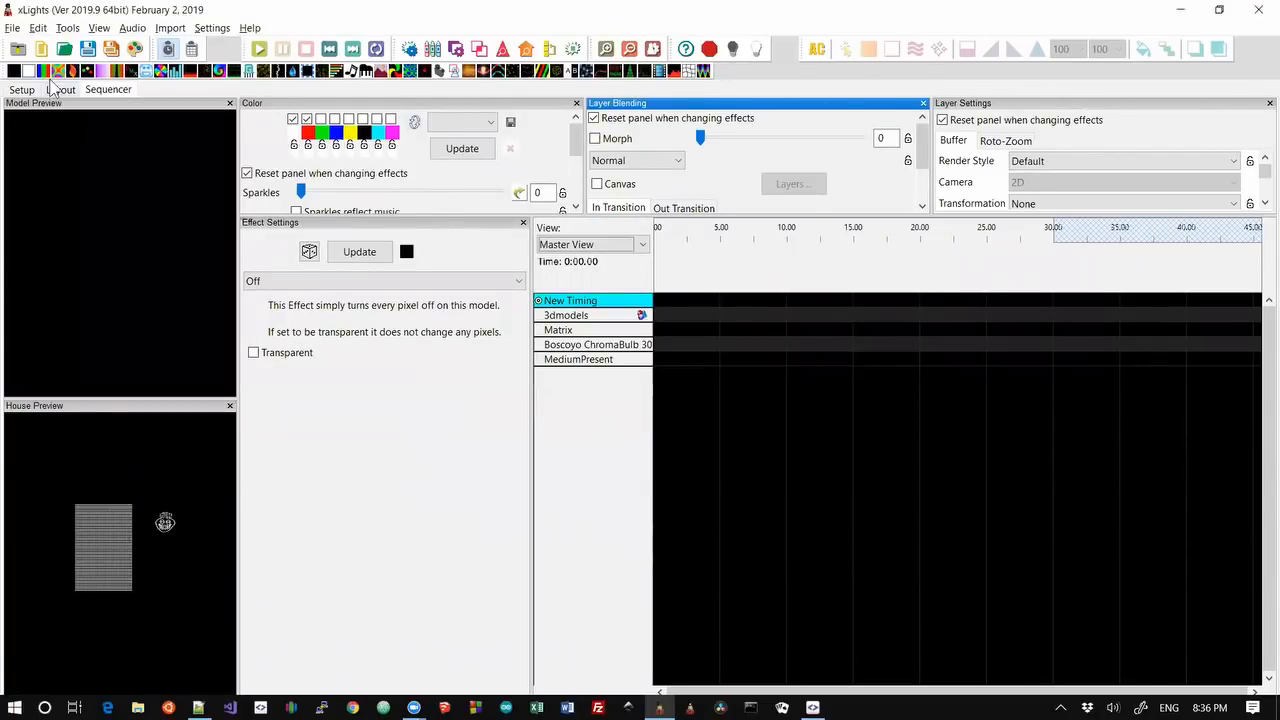
Add a Plasma effect to the 3dmodels row at about 10 seconds on the timeline
{"action": "left_click", "coordinate": [13, 28]}
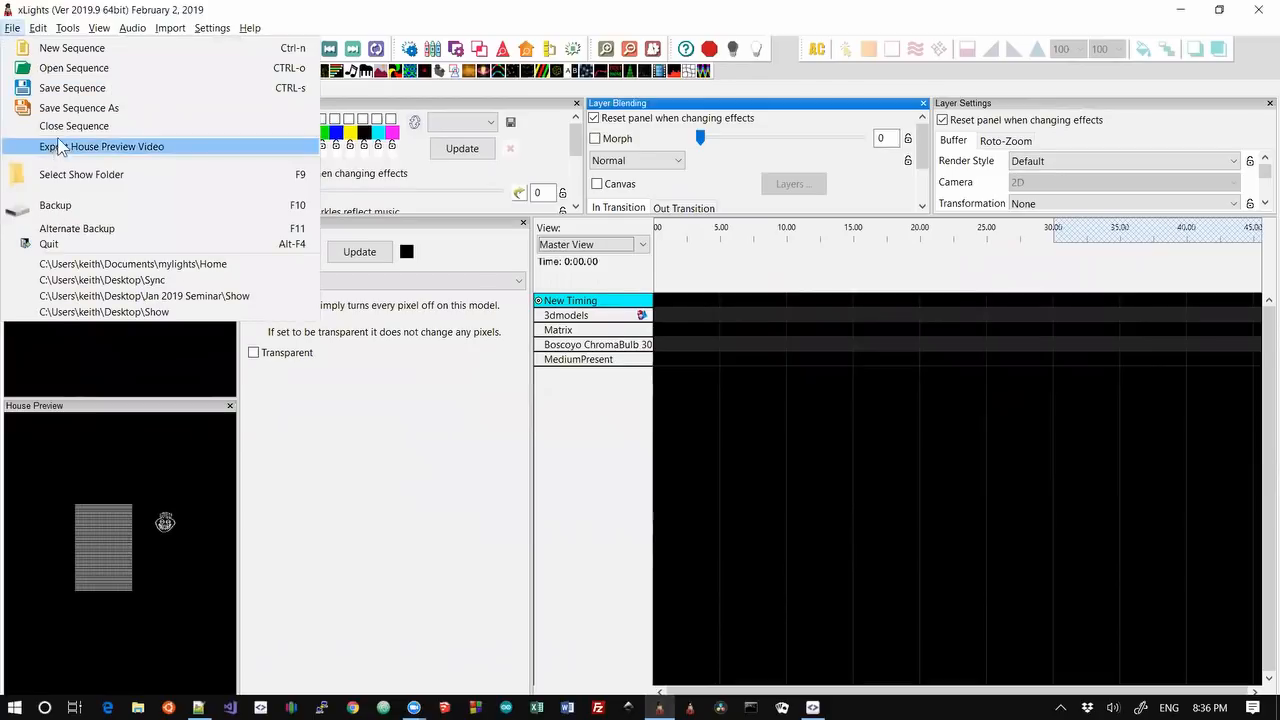
{"action": "left_click", "coordinate": [799, 386]}
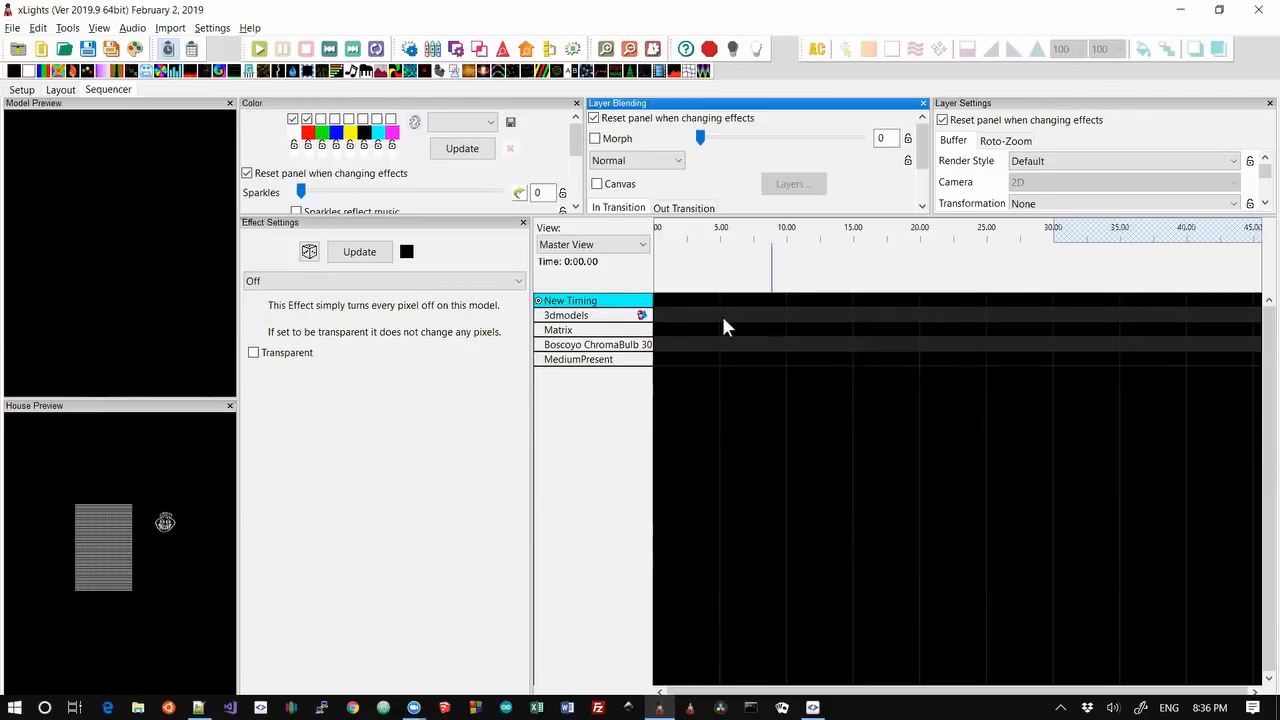
{"action": "left_click_drag", "start_coordinate": [410, 71], "coordinate": [805, 307]}
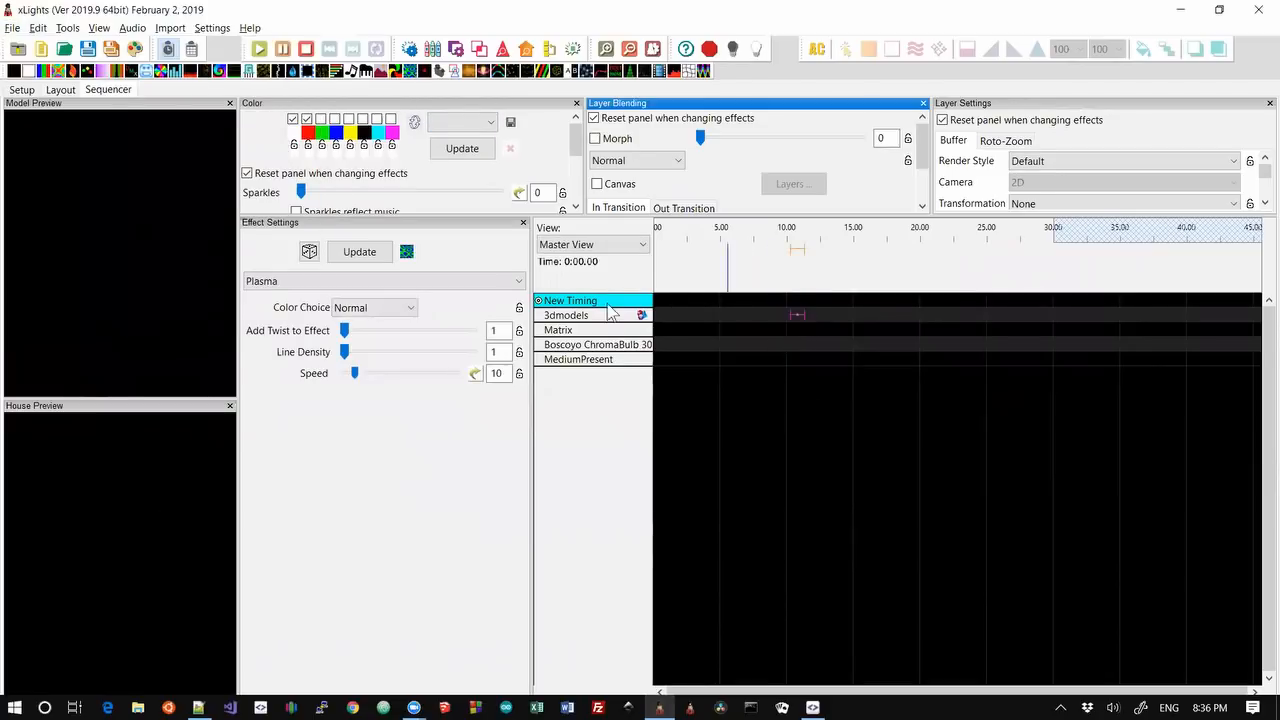
Close the sequence and discard its unsaved changes
{"action": "left_click", "coordinate": [30, 28]}
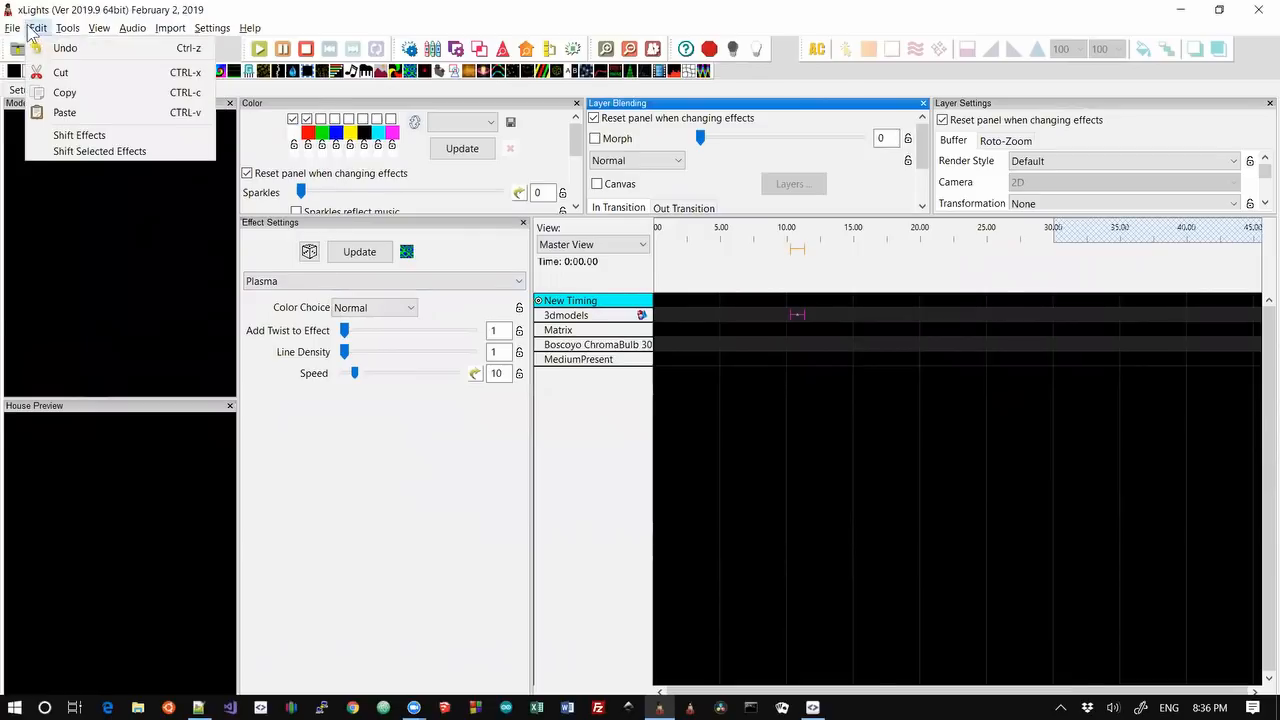
{"action": "left_click", "coordinate": [43, 127]}
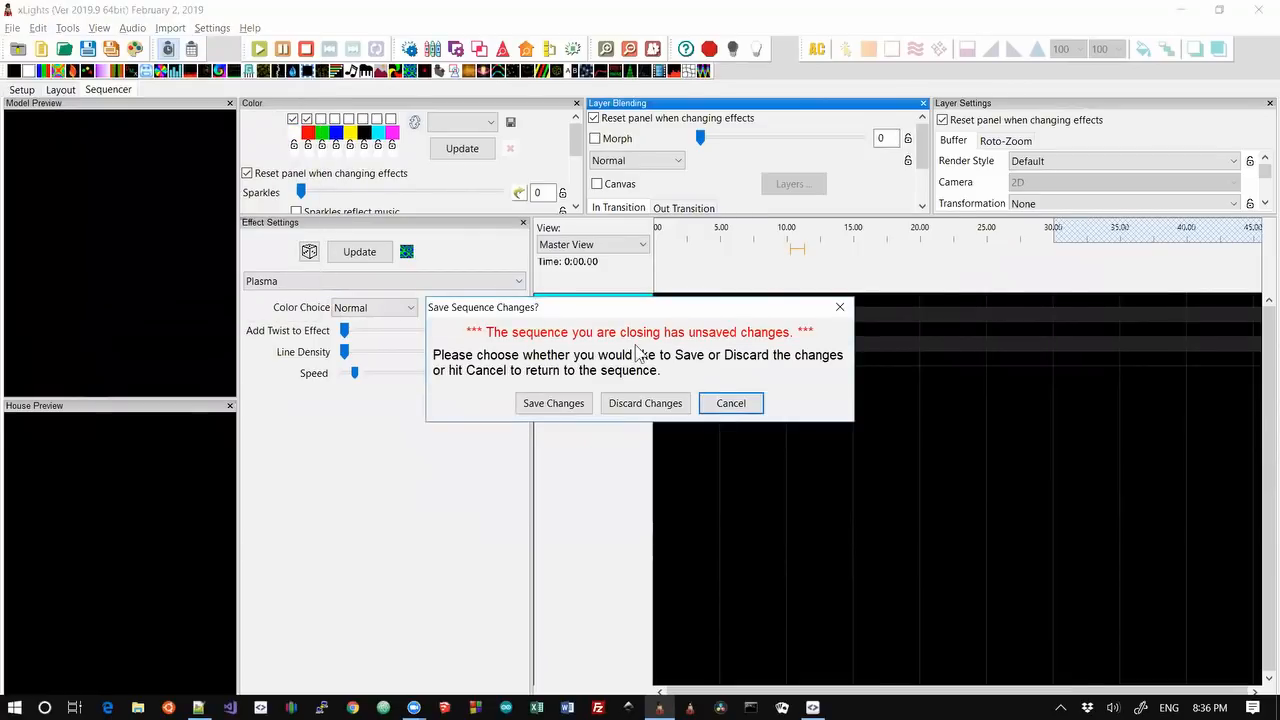
{"action": "left_click", "coordinate": [688, 405]}
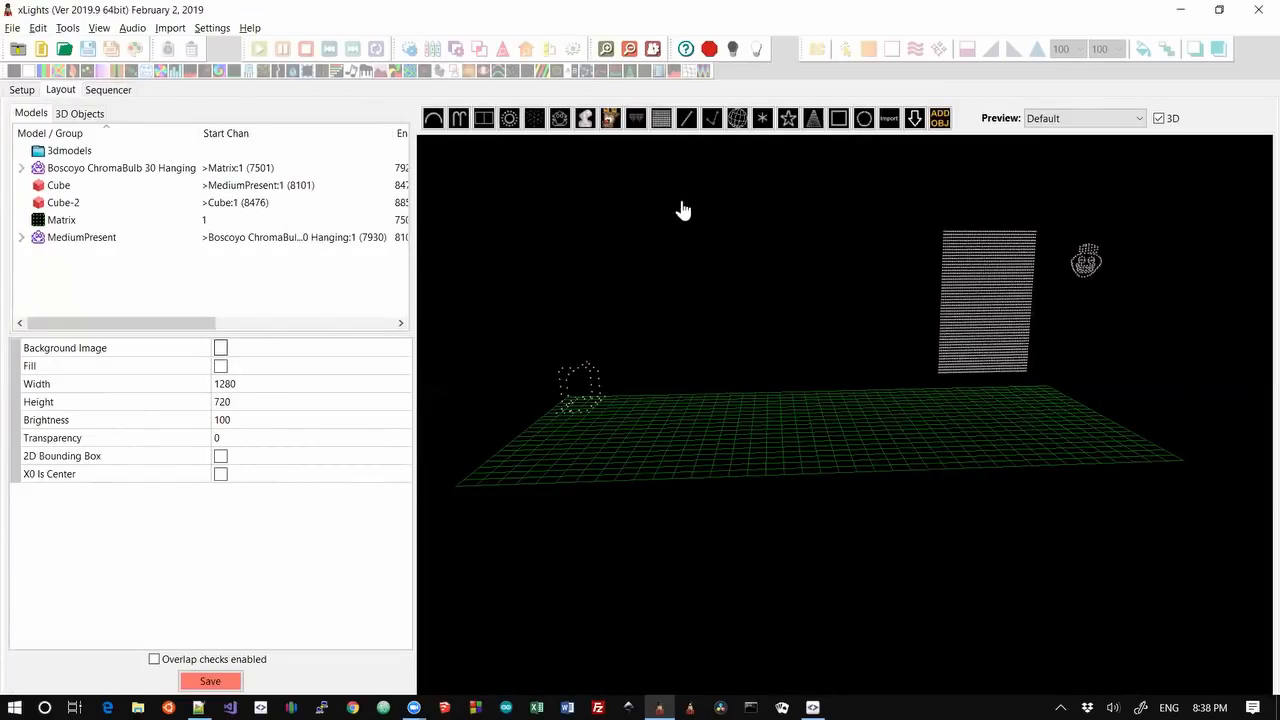
Create a new cube model in the 3D layout, floating above the ground grid near the small present model
{"action": "left_click", "coordinate": [533, 119]}
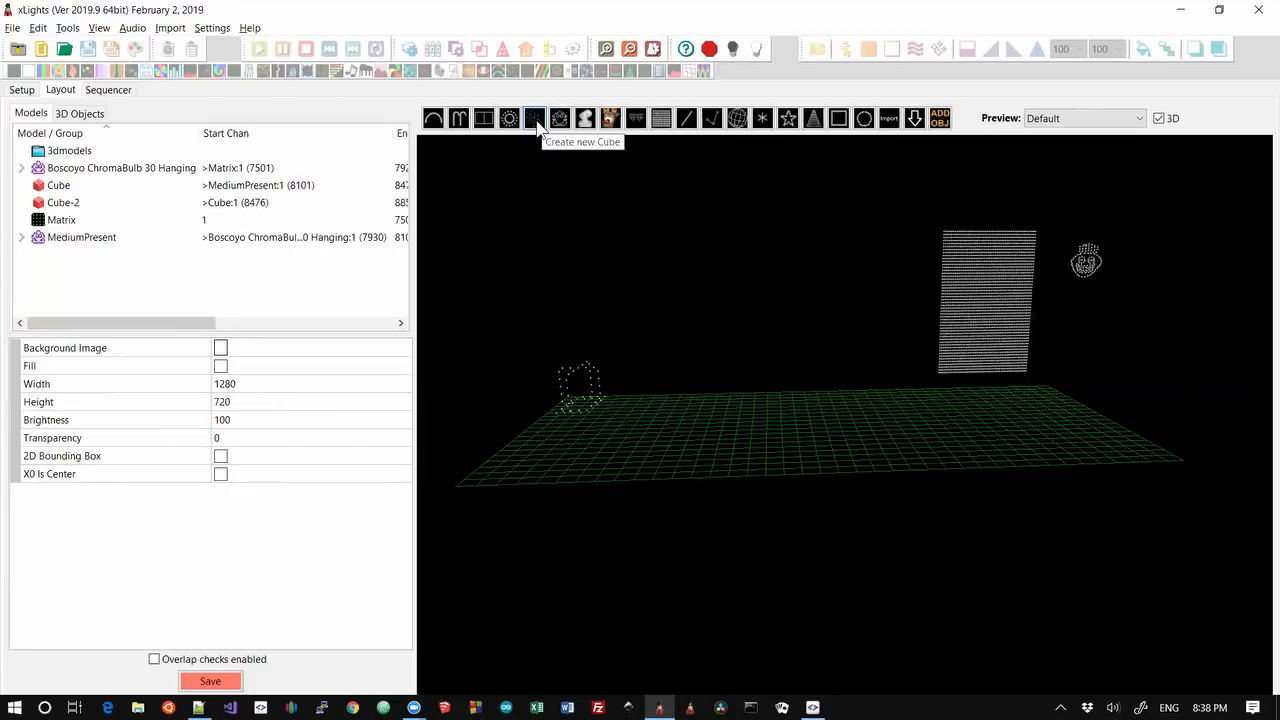
{"action": "left_click", "coordinate": [676, 357]}
{"action": "left_click_drag", "start_coordinate": [697, 347], "coordinate": [748, 300]}
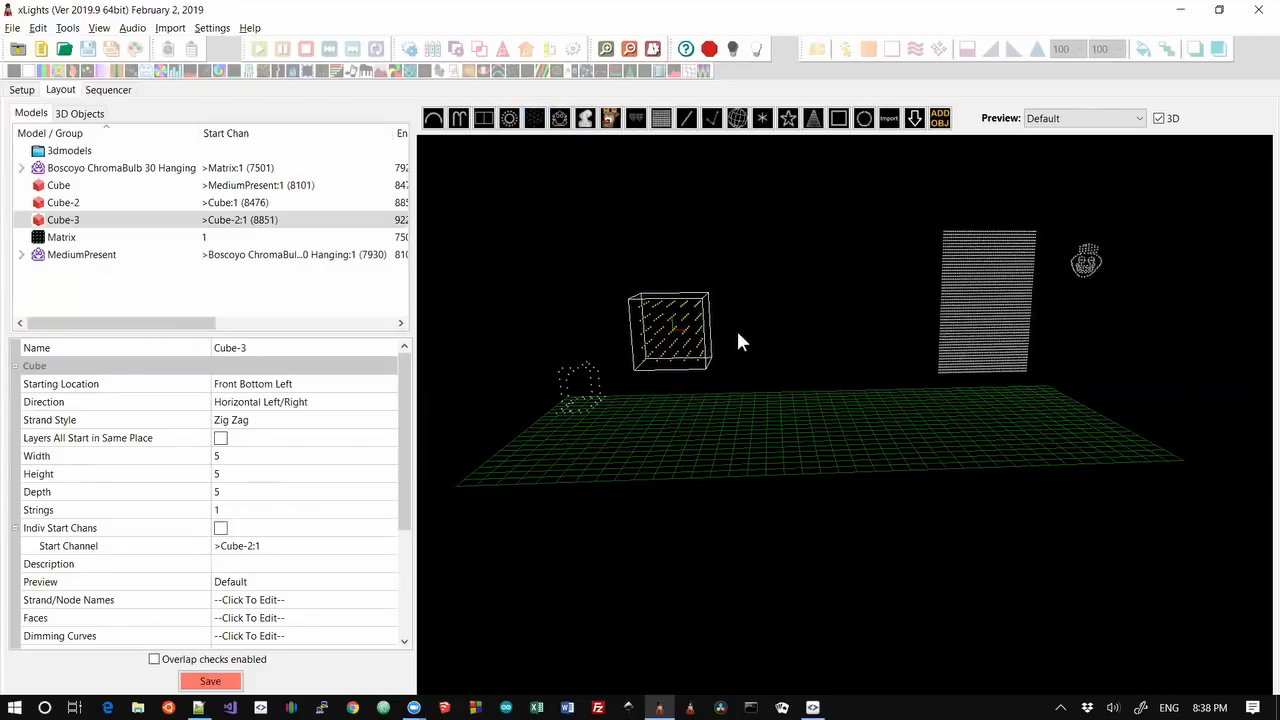
{"action": "left_click_drag", "start_coordinate": [708, 350], "coordinate": [653, 403]}
{"action": "scroll", "coordinate": [651, 392], "scroll_direction": "up", "scroll_amount": 10}
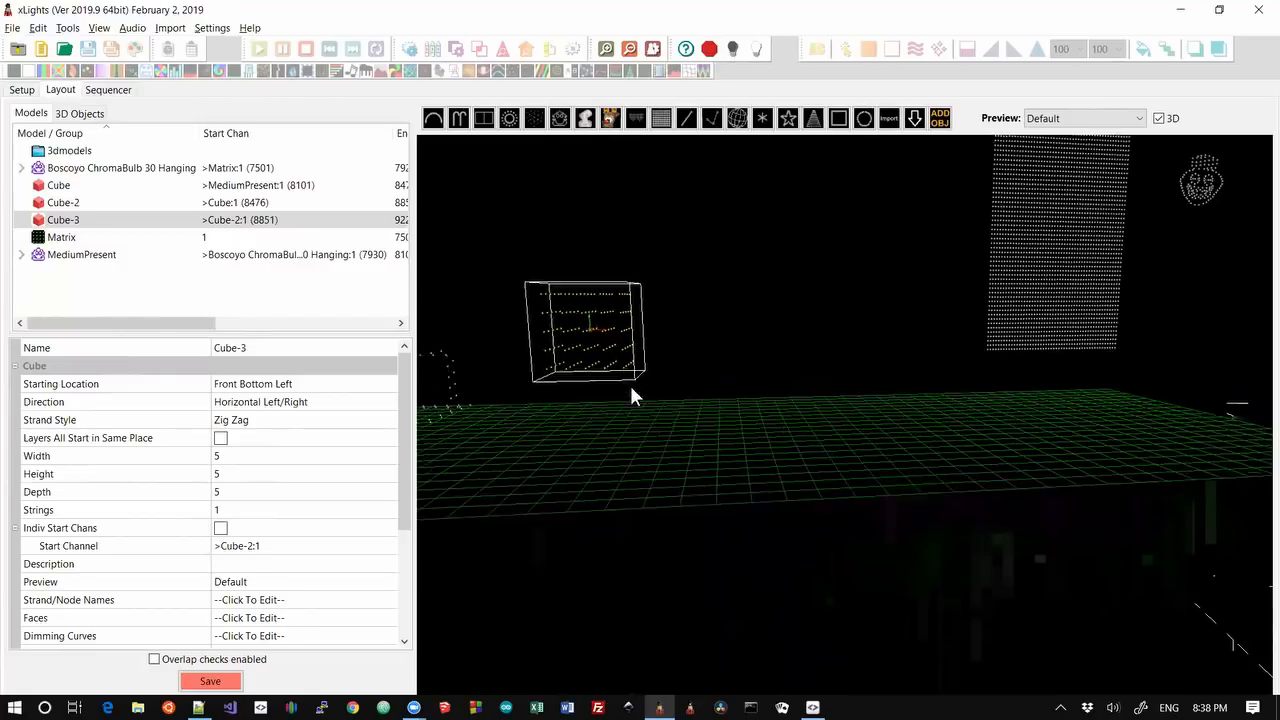
{"action": "left_click_drag", "start_coordinate": [608, 352], "coordinate": [850, 396]}
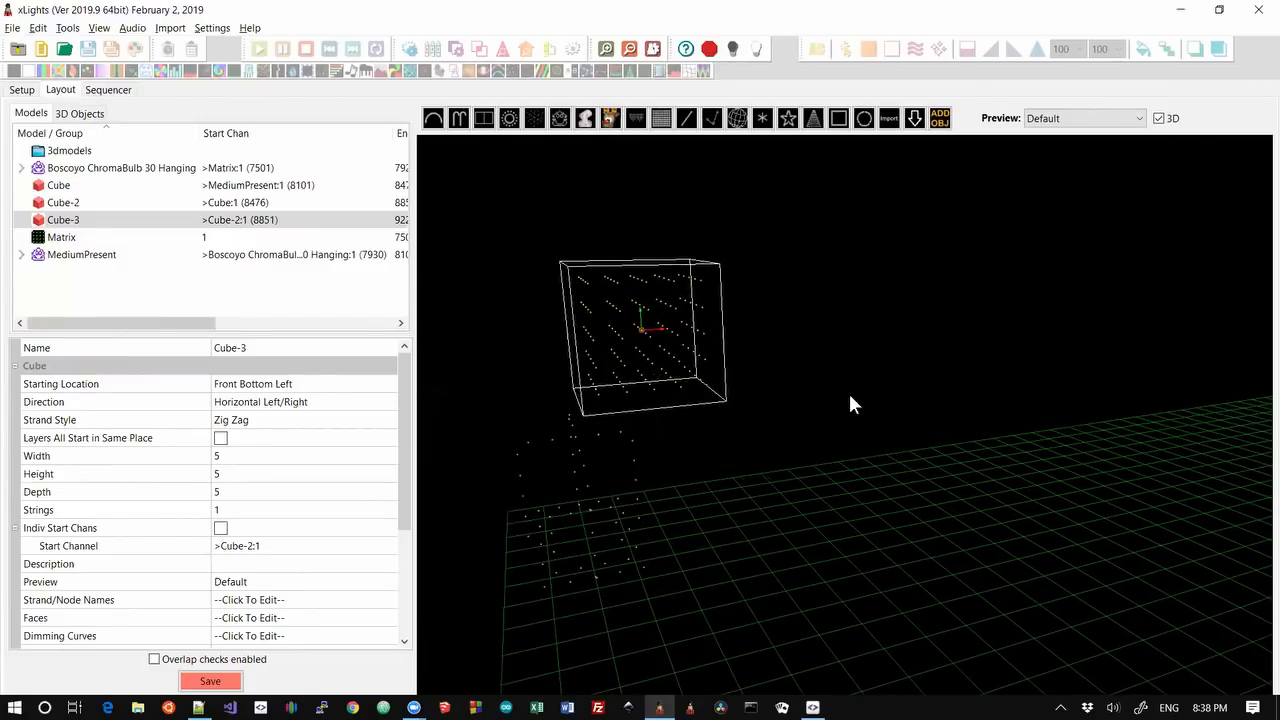
{"action": "left_click_drag", "start_coordinate": [738, 412], "coordinate": [724, 409]}
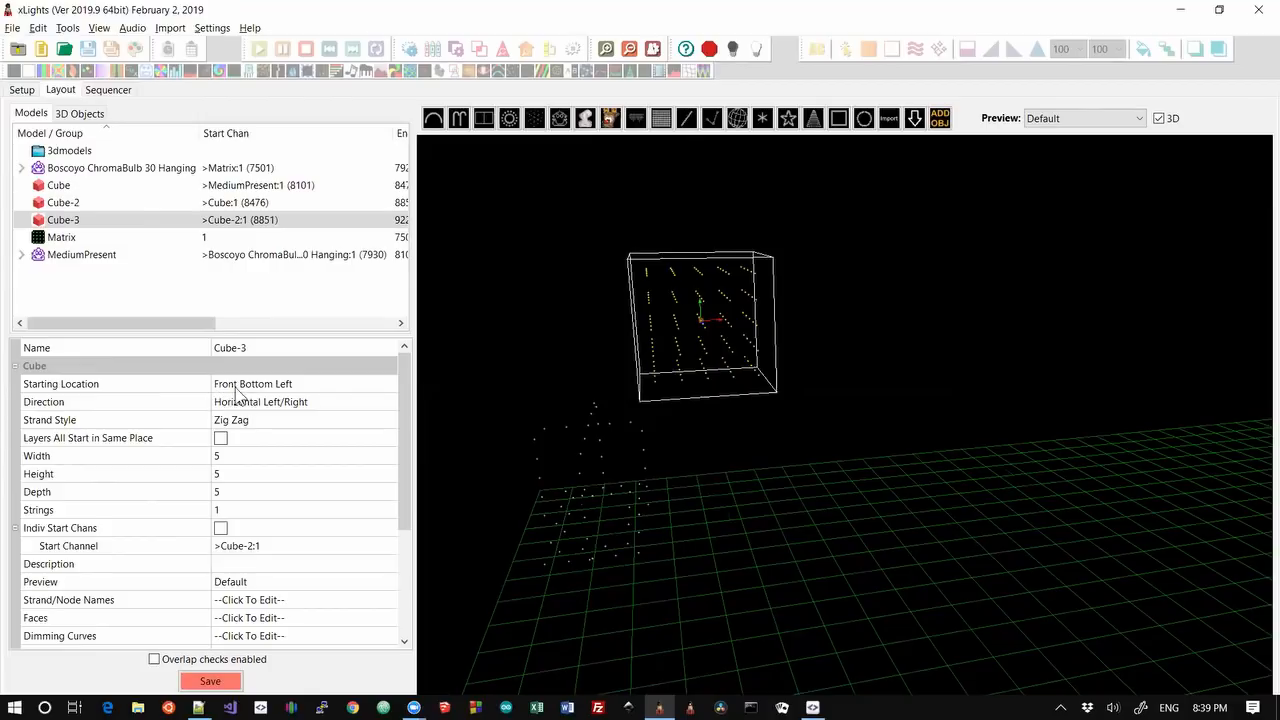
Review the new cube's starting location options and choose Front Bottom Left
{"action": "left_click", "coordinate": [288, 391]}
{"action": "left_click", "coordinate": [288, 391]}
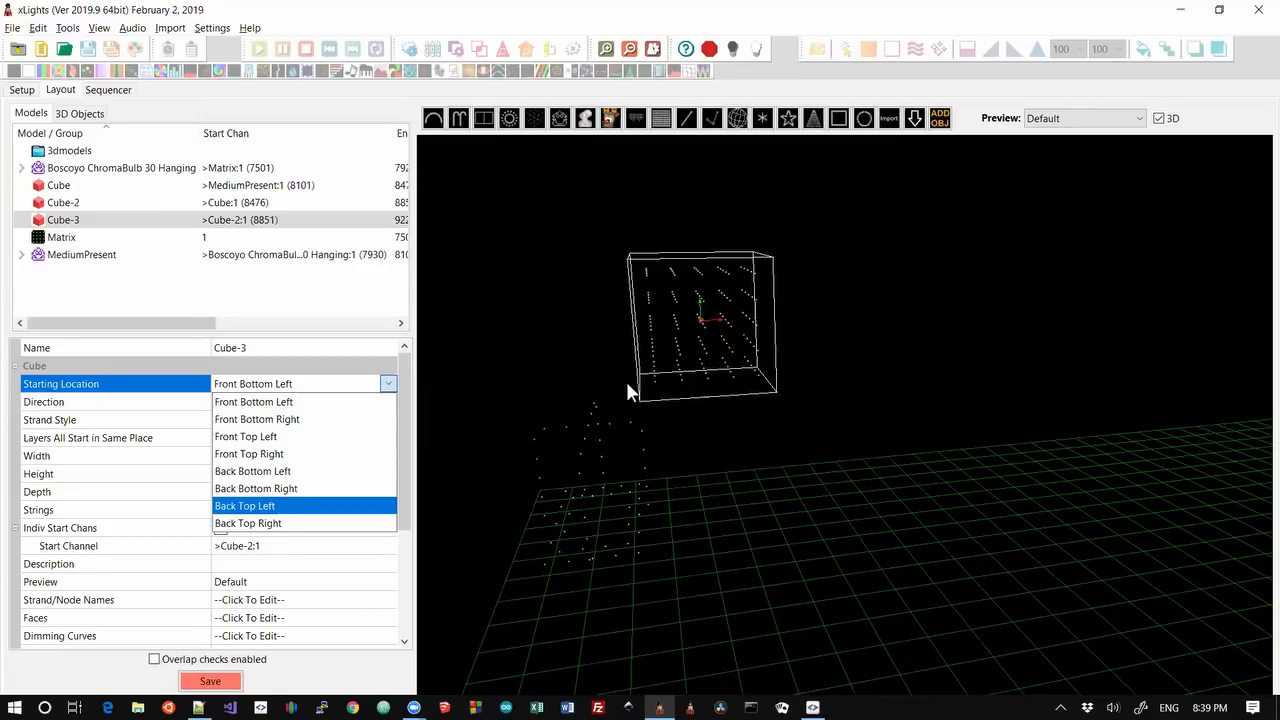
{"action": "left_click", "coordinate": [262, 403]}
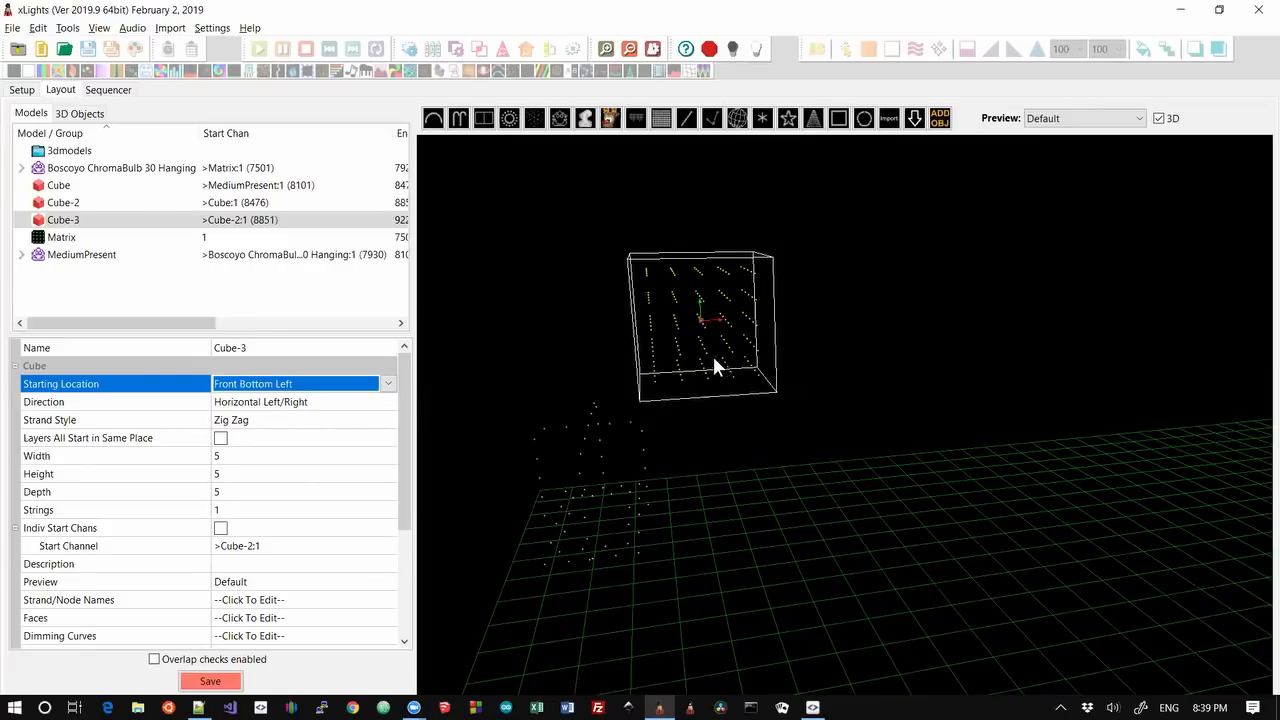
Review the cube's direction options and examine its node arrangement from different angles
{"action": "left_click", "coordinate": [239, 409]}
{"action": "left_click", "coordinate": [239, 409]}
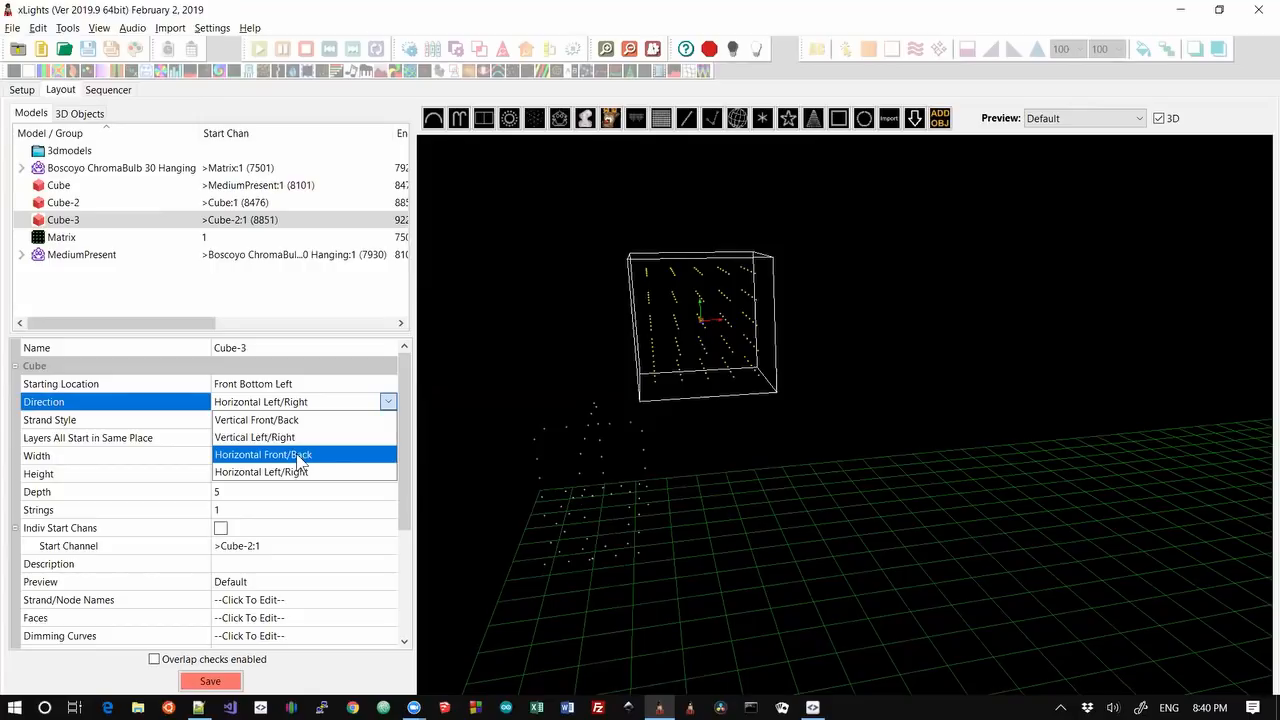
{"action": "left_click_drag", "start_coordinate": [654, 389], "coordinate": [677, 393]}
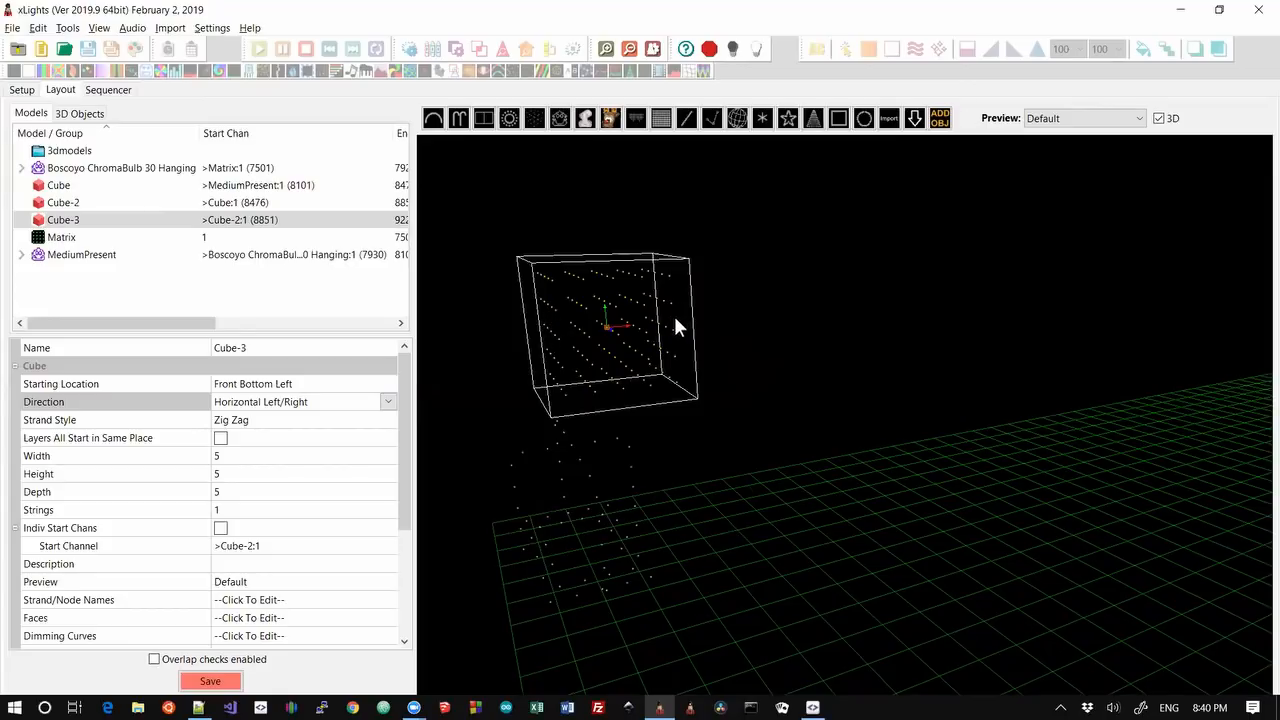
{"action": "left_click_drag", "start_coordinate": [591, 385], "coordinate": [559, 386]}
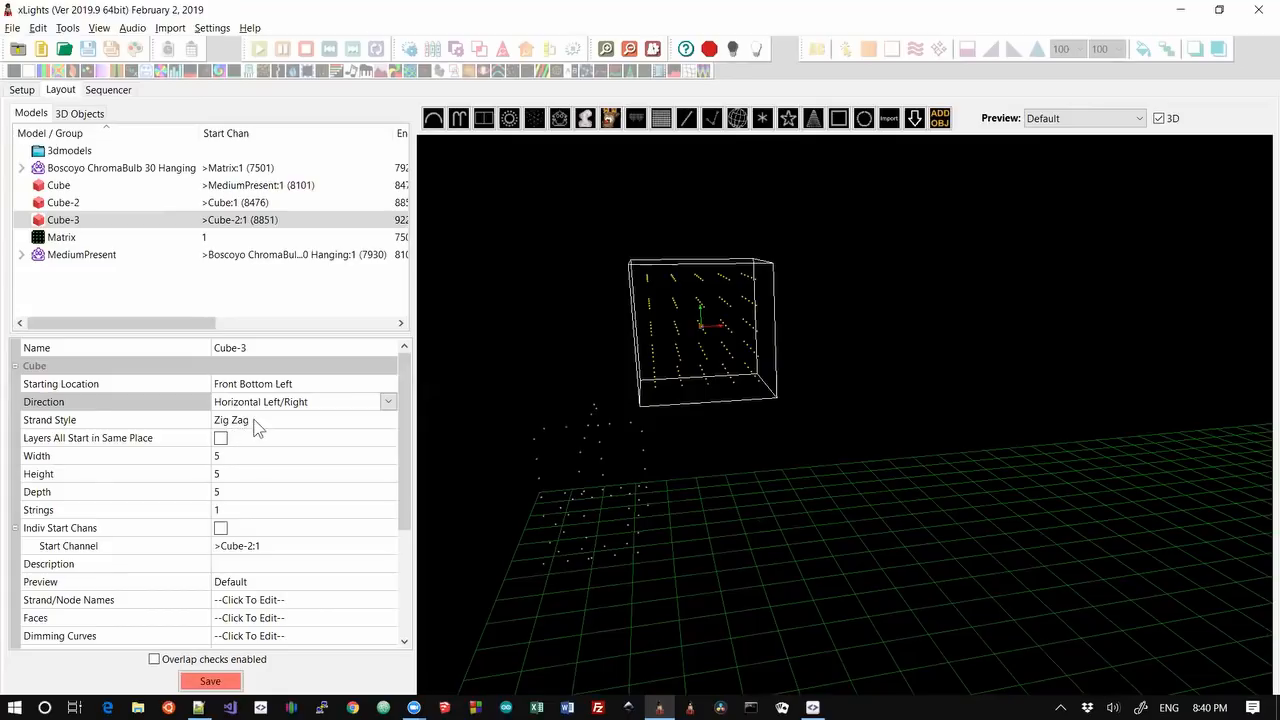
{"action": "mouse_move", "coordinate": [737, 407]}
{"action": "left_mouse_down"}
{"action": "mouse_move", "coordinate": [733, 423]}
{"action": "mouse_move", "coordinate": [750, 420]}
{"action": "left_mouse_up"}
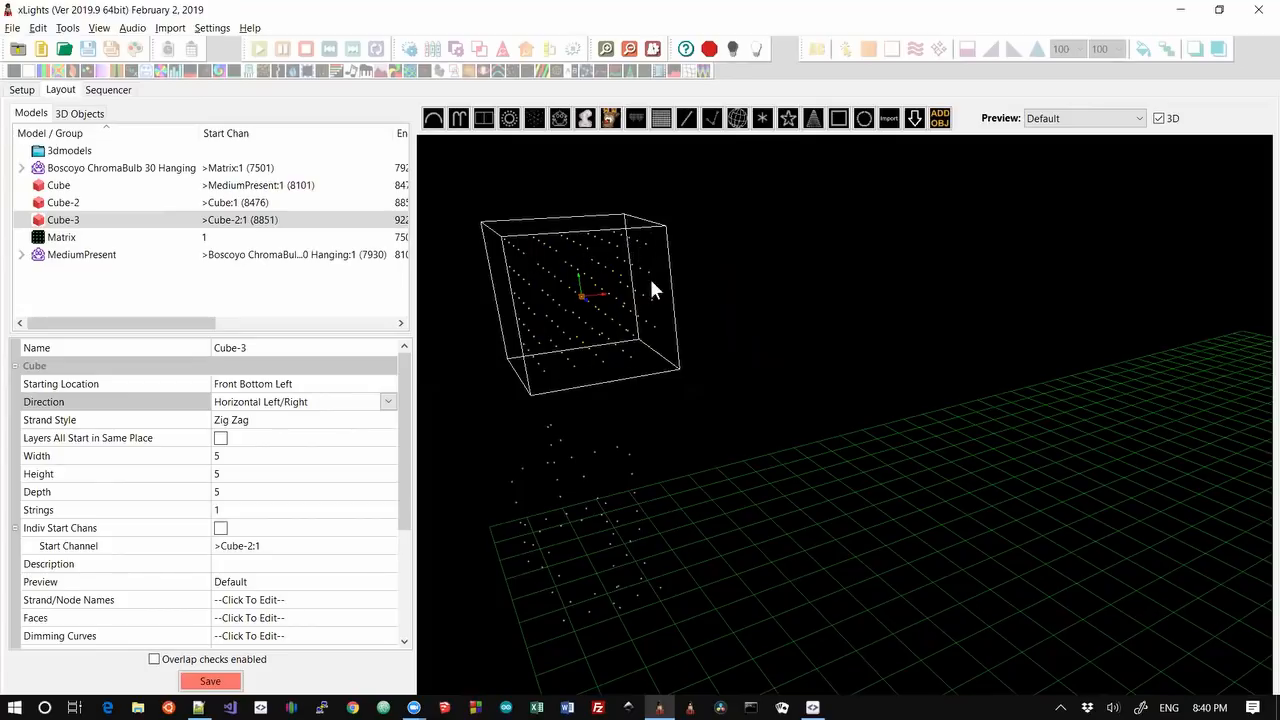
Set the cube's strand style to Aternate Pixel
{"action": "left_click", "coordinate": [323, 428]}
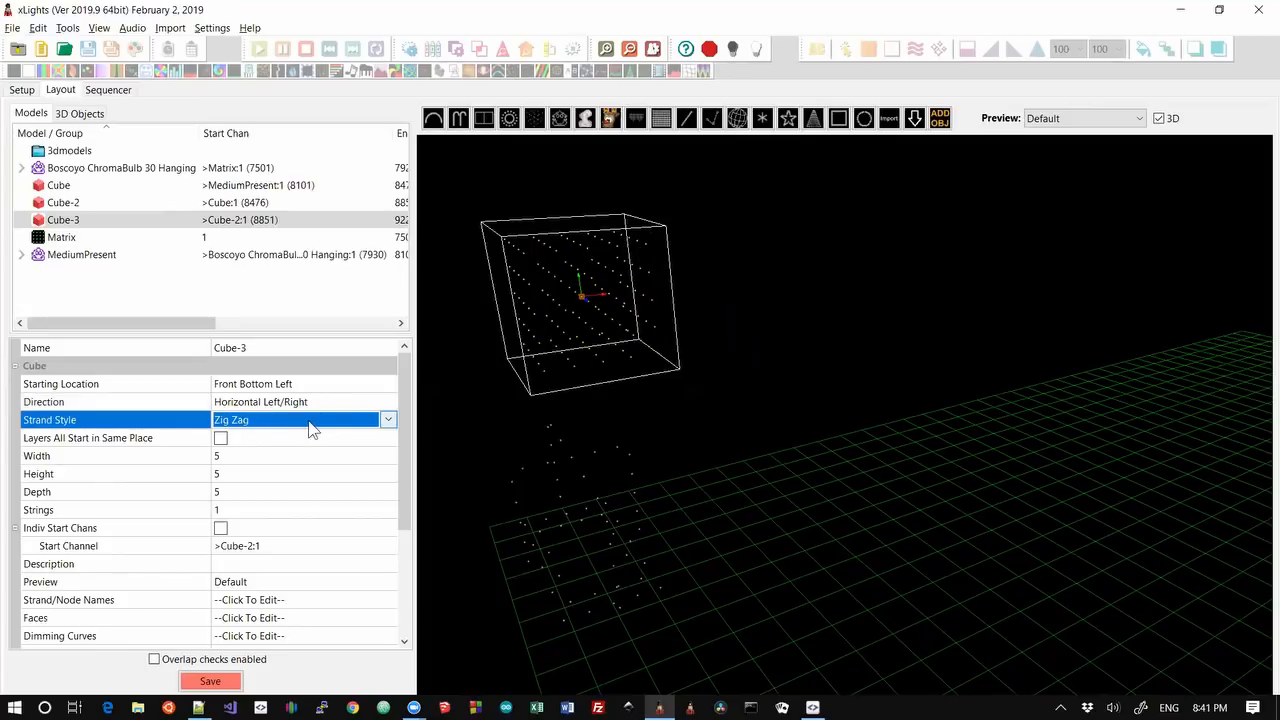
{"action": "left_click", "coordinate": [300, 428]}
{"action": "left_click", "coordinate": [272, 452]}
{"action": "left_click", "coordinate": [270, 422]}
{"action": "left_click", "coordinate": [255, 469]}
Open the cube's node layout, enlarge the window to examine the complete node numbering, and close it
{"action": "left_click_drag", "start_coordinate": [519, 387], "coordinate": [551, 387]}
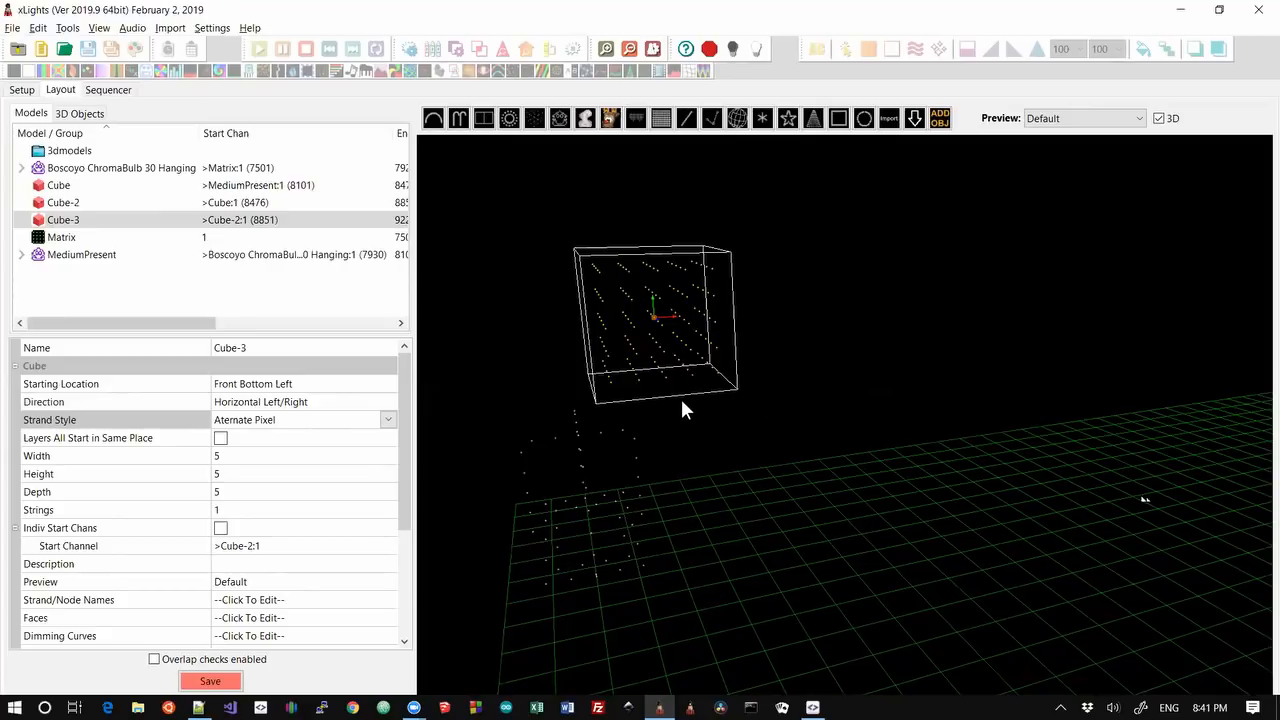
{"action": "right_click", "coordinate": [640, 320]}
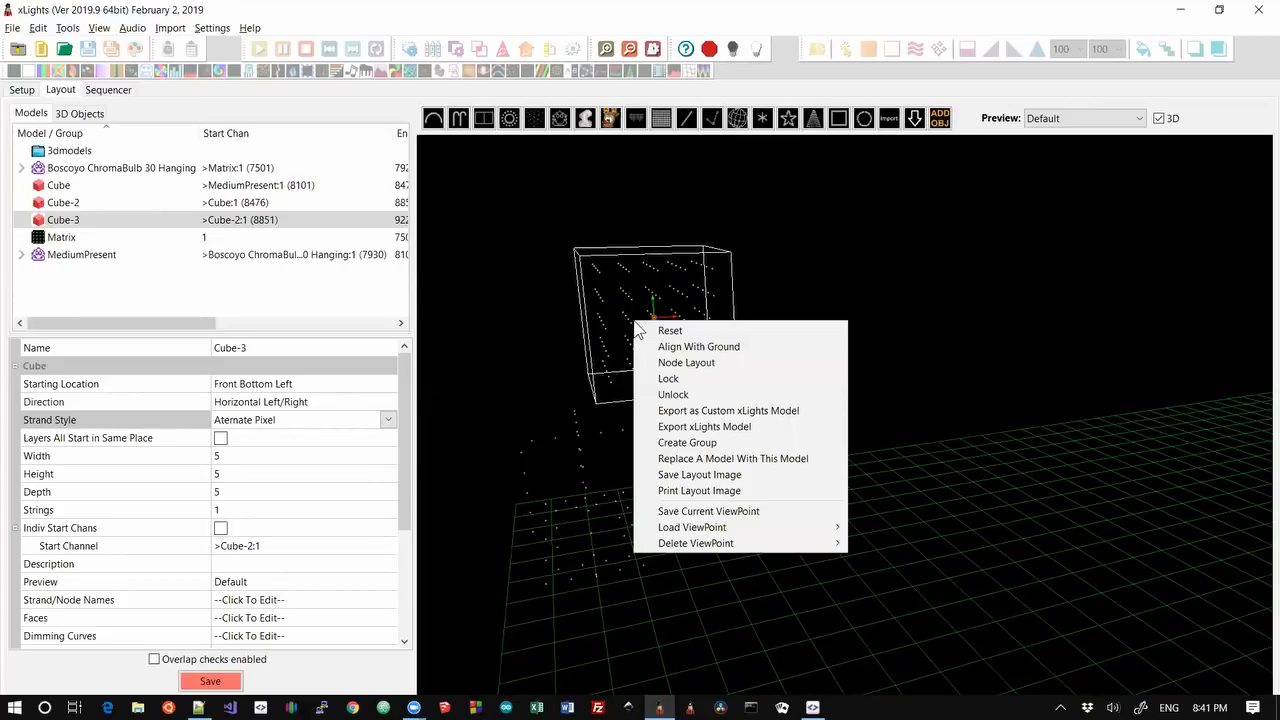
{"action": "left_click", "coordinate": [678, 362]}
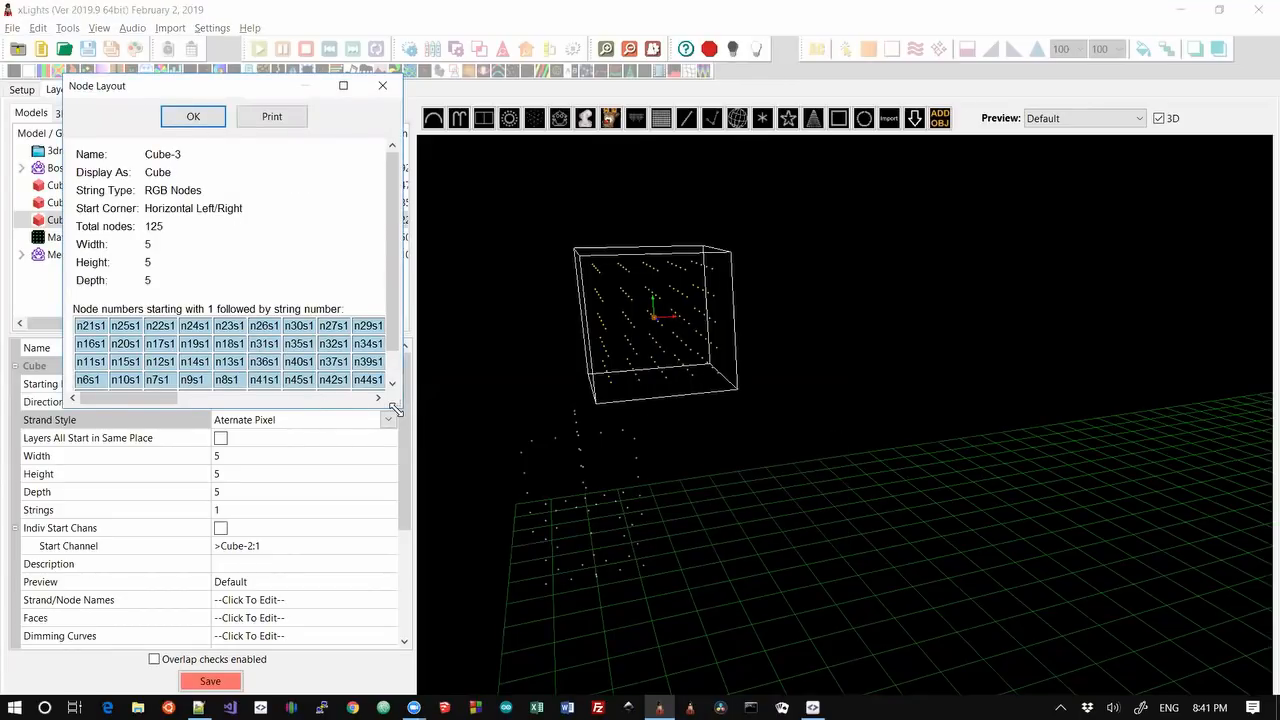
{"action": "left_click_drag", "start_coordinate": [395, 409], "coordinate": [1155, 530]}
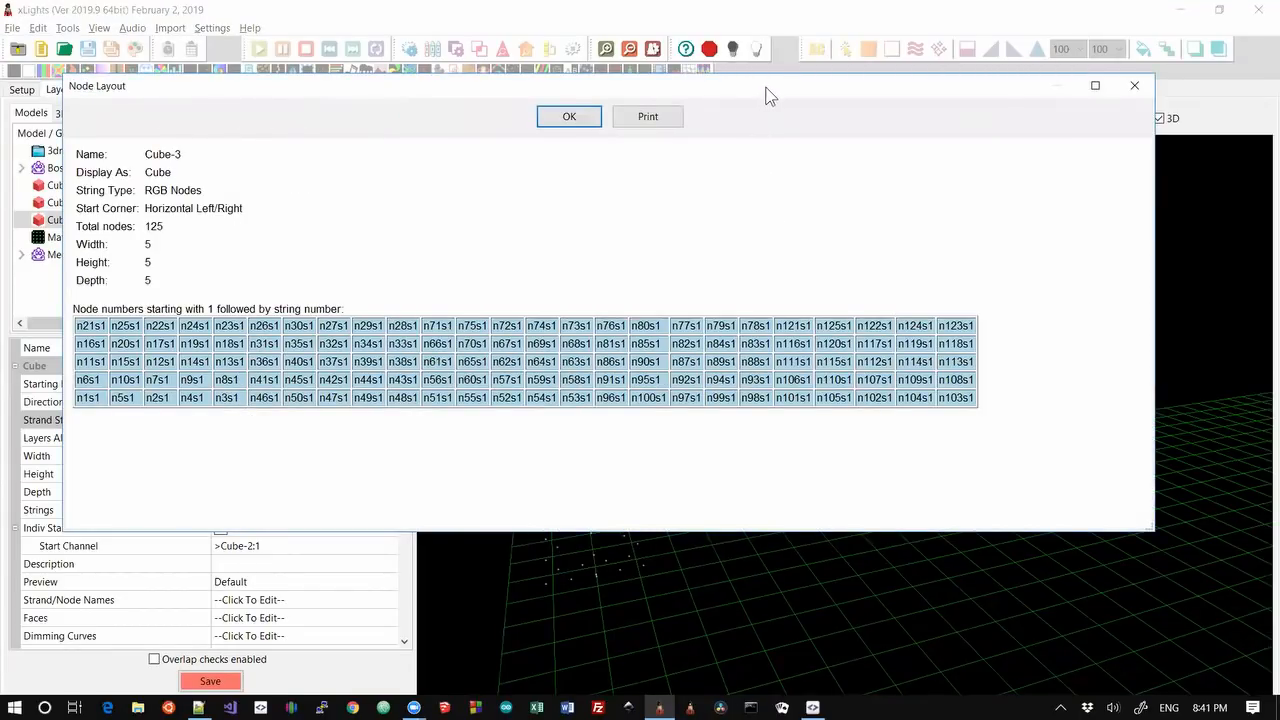
{"action": "left_click_drag", "start_coordinate": [766, 88], "coordinate": [915, 106]}
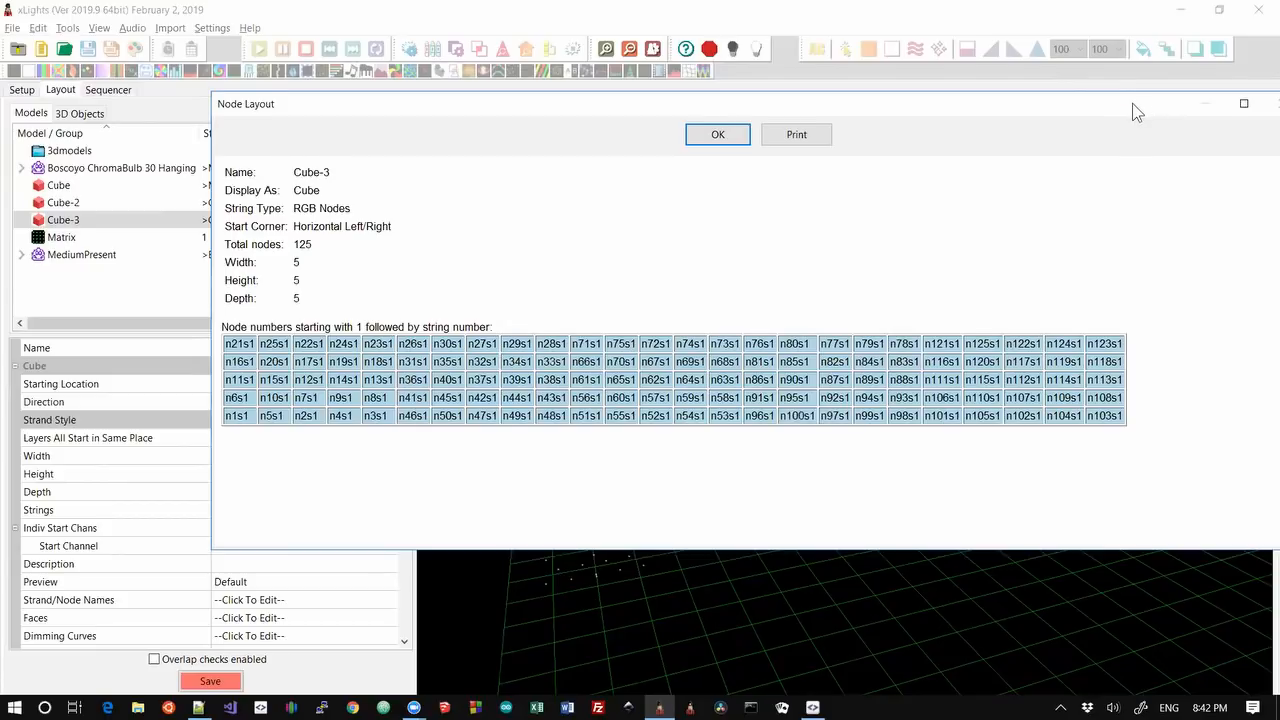
{"action": "left_click_drag", "start_coordinate": [1132, 103], "coordinate": [1052, 103]}
{"action": "left_click", "coordinate": [1205, 104]}
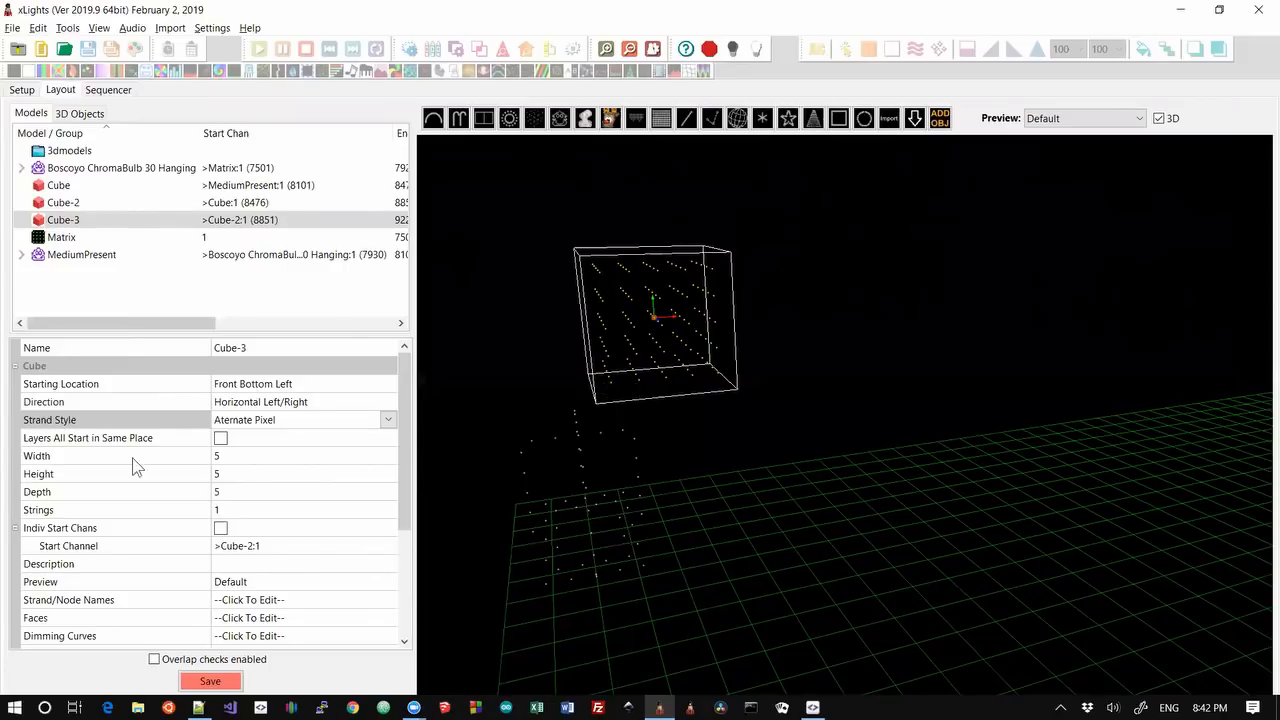
Set Cube-3's direction to Vertical Left/Right and examine the complete node numbering in its enlarged node layout
{"action": "left_click", "coordinate": [251, 406]}
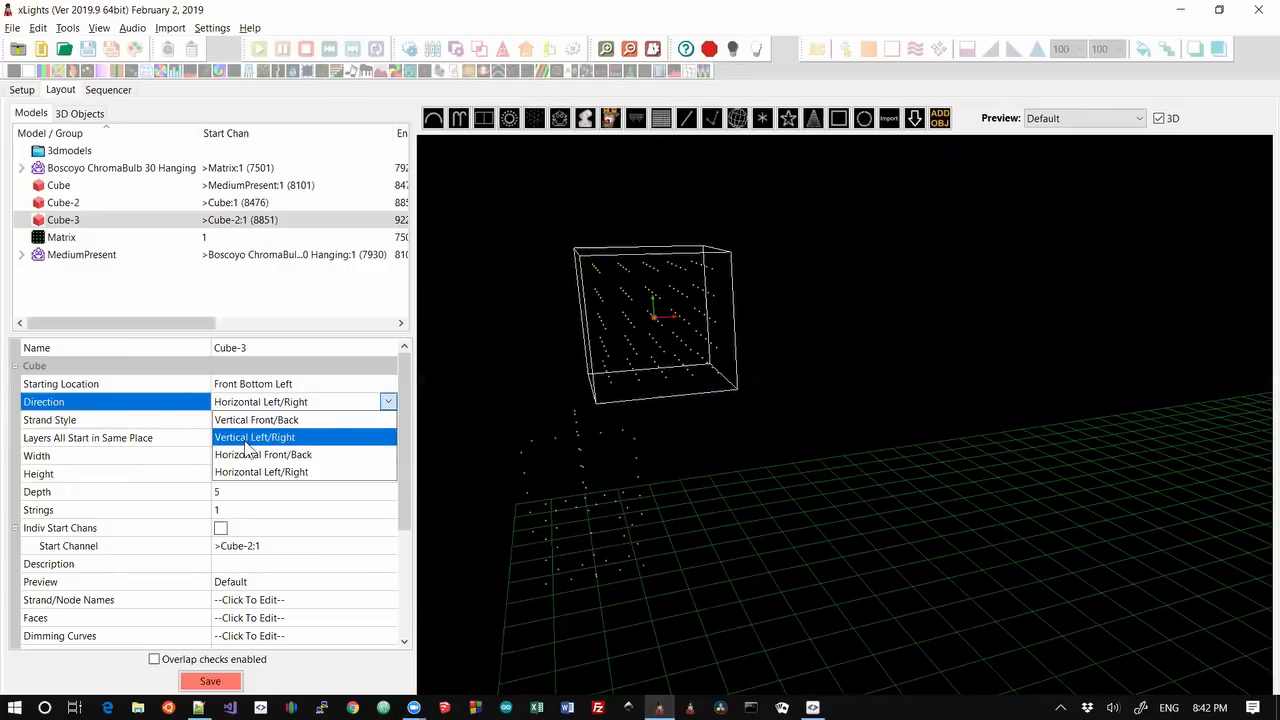
{"action": "left_click", "coordinate": [250, 442]}
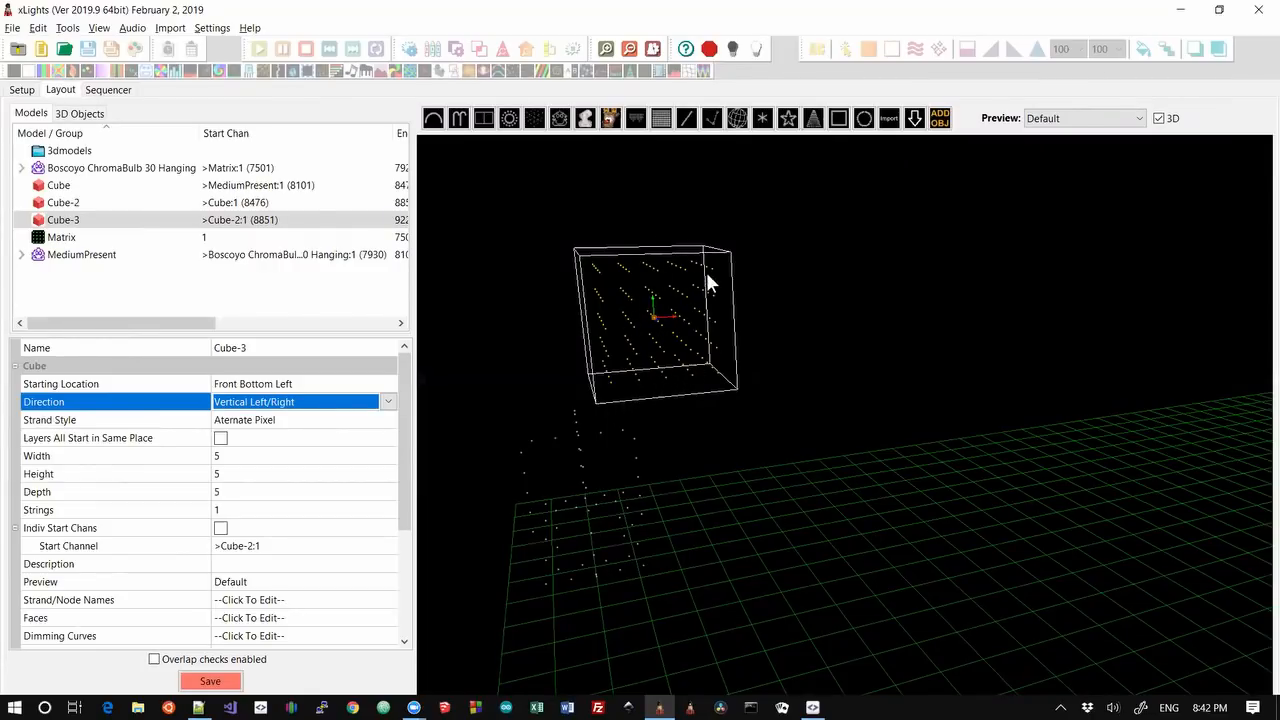
{"action": "right_click", "coordinate": [650, 298]}
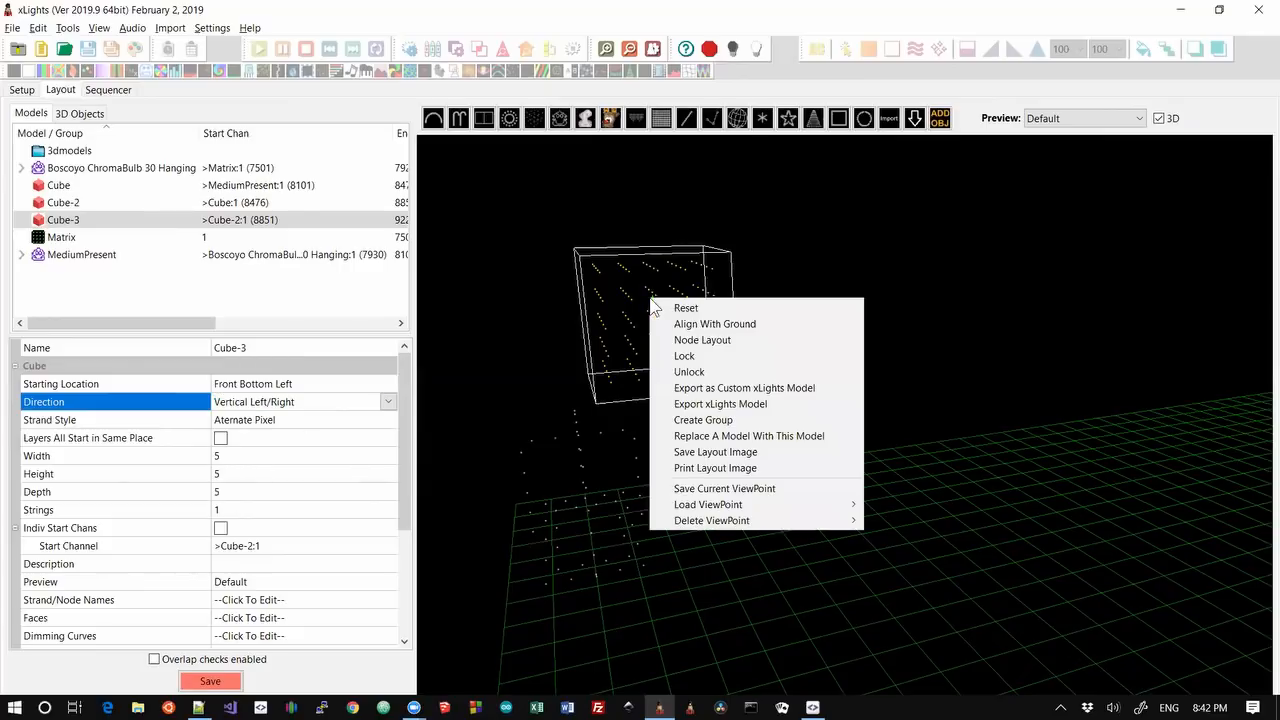
{"action": "left_click", "coordinate": [704, 341]}
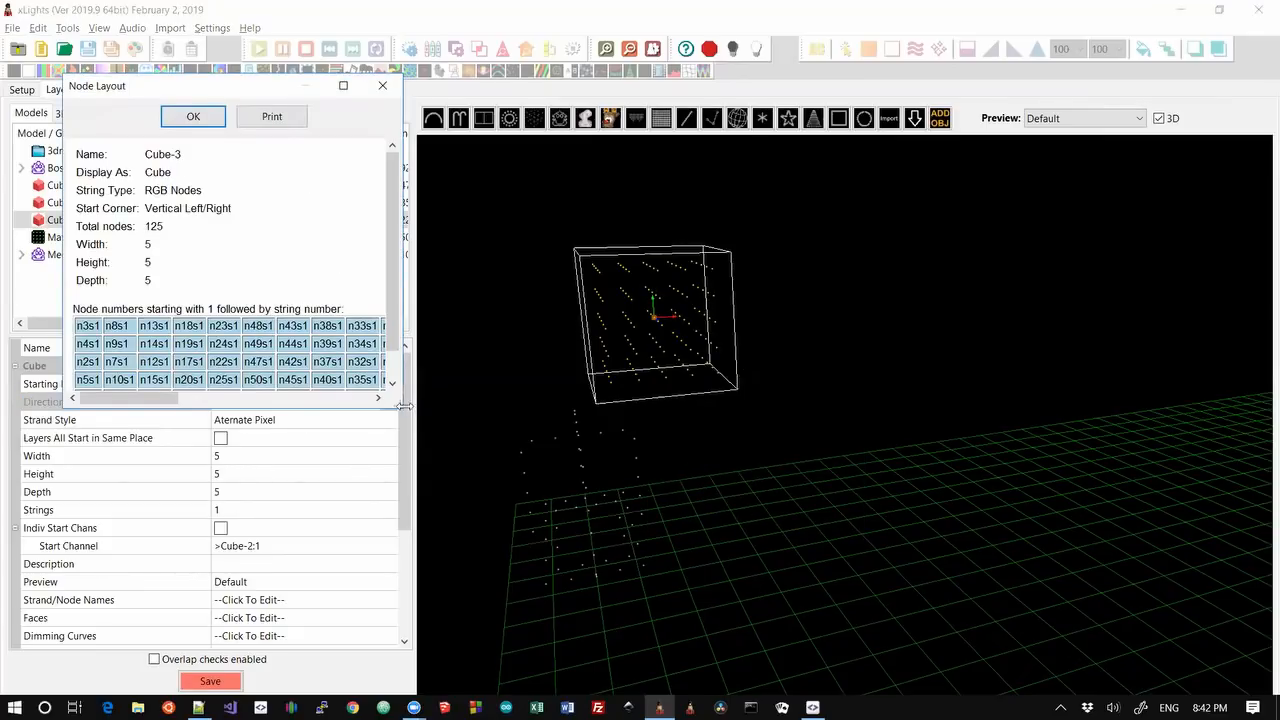
{"action": "left_click_drag", "start_coordinate": [397, 405], "coordinate": [1134, 622]}
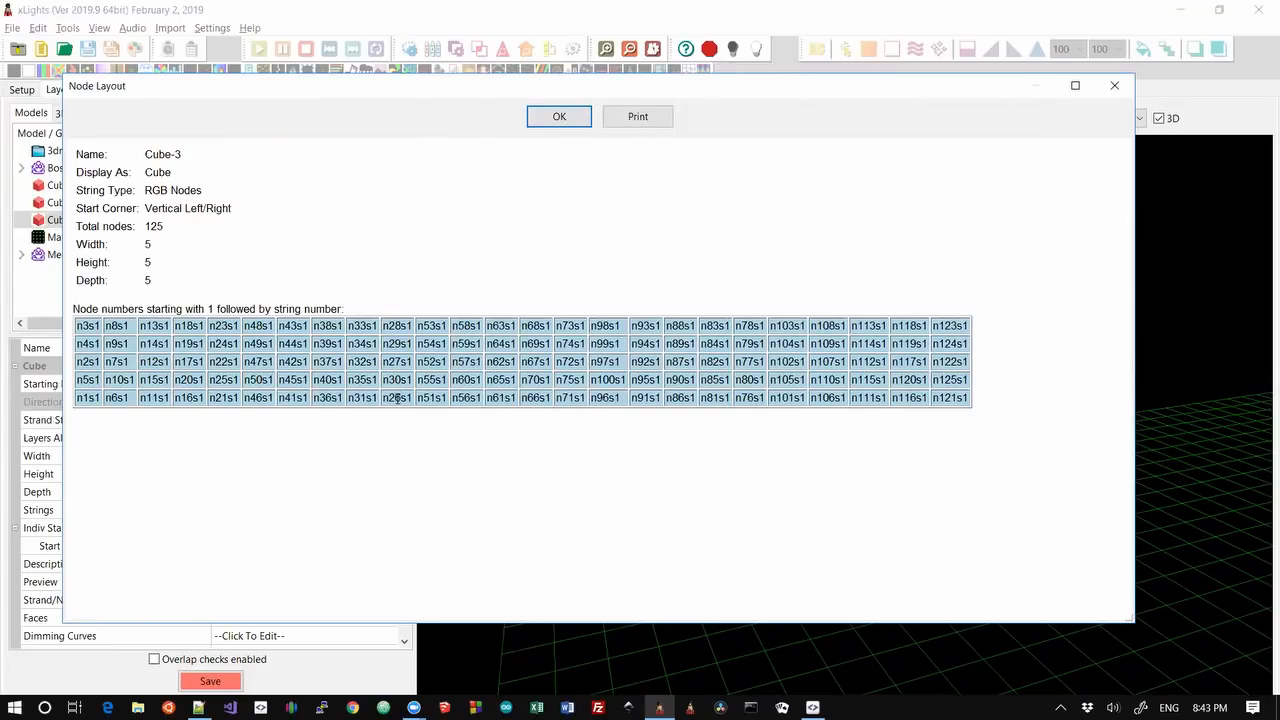
{"action": "left_click", "coordinate": [1129, 88]}
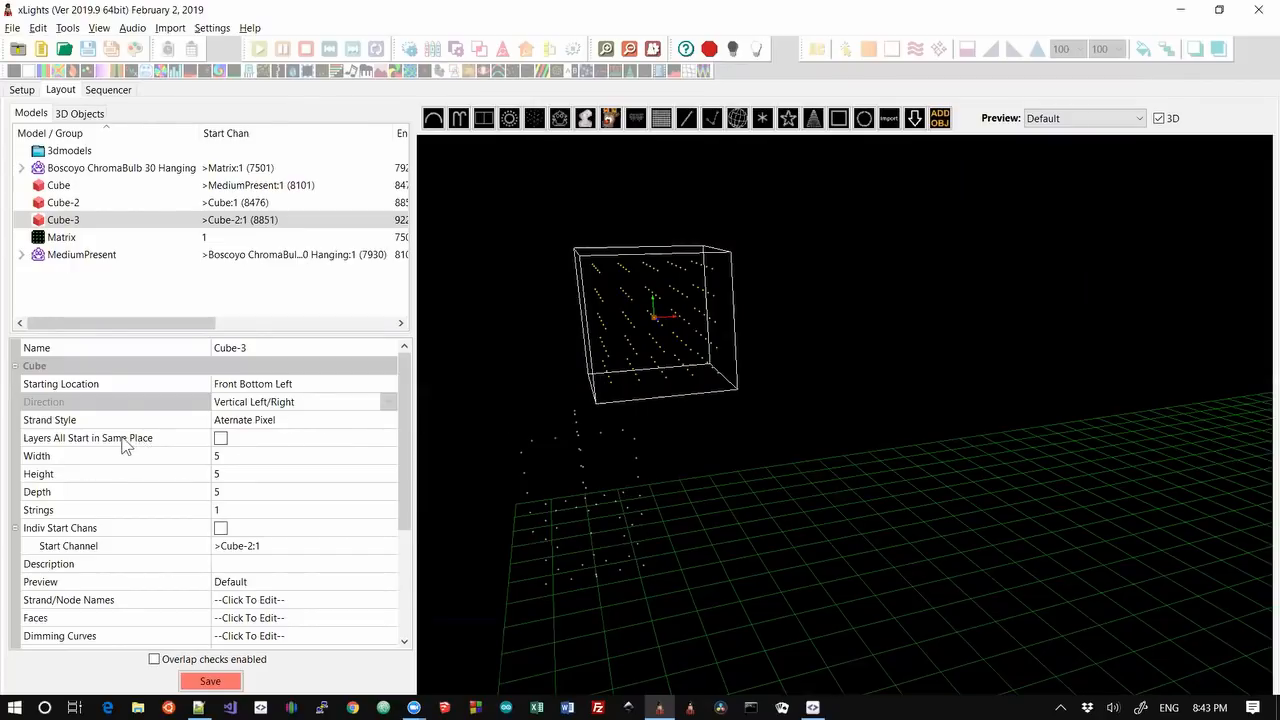
Enable Layers All Start in Same Place for Cube-3 and check where each layer starts in the node layout
{"action": "left_click", "coordinate": [220, 438]}
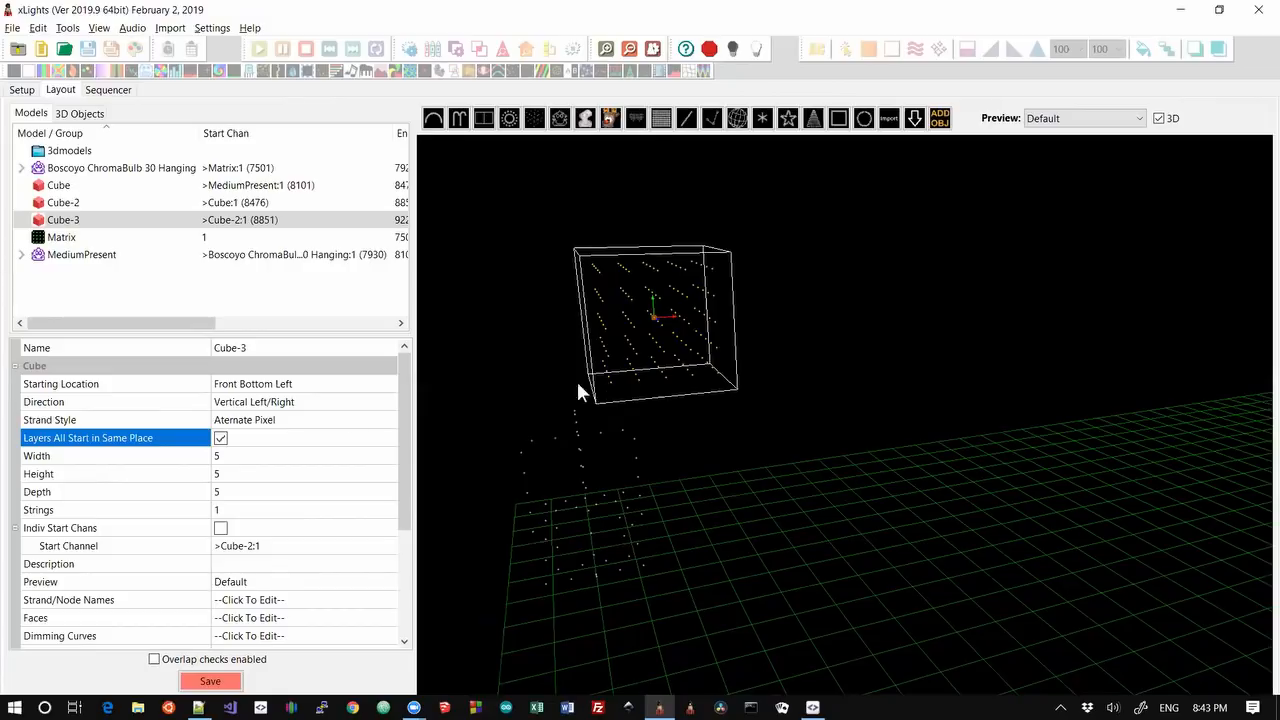
{"action": "right_click", "coordinate": [611, 334]}
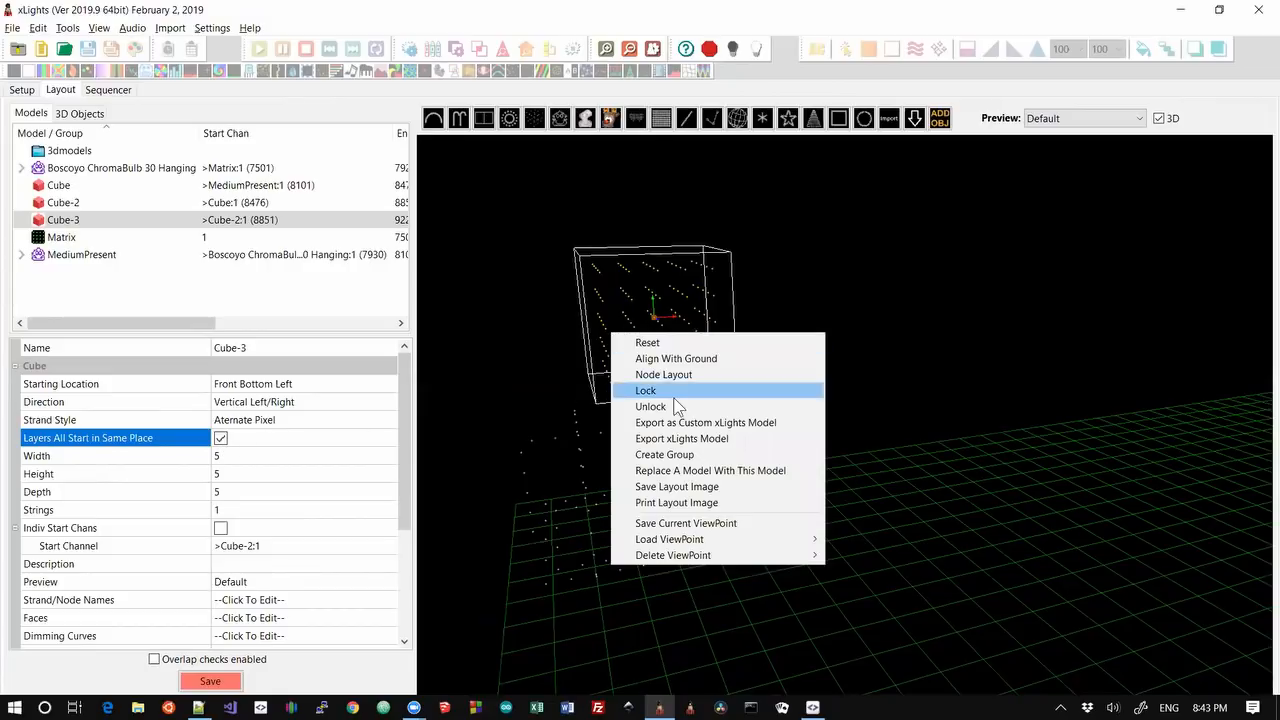
{"action": "left_click", "coordinate": [648, 375]}
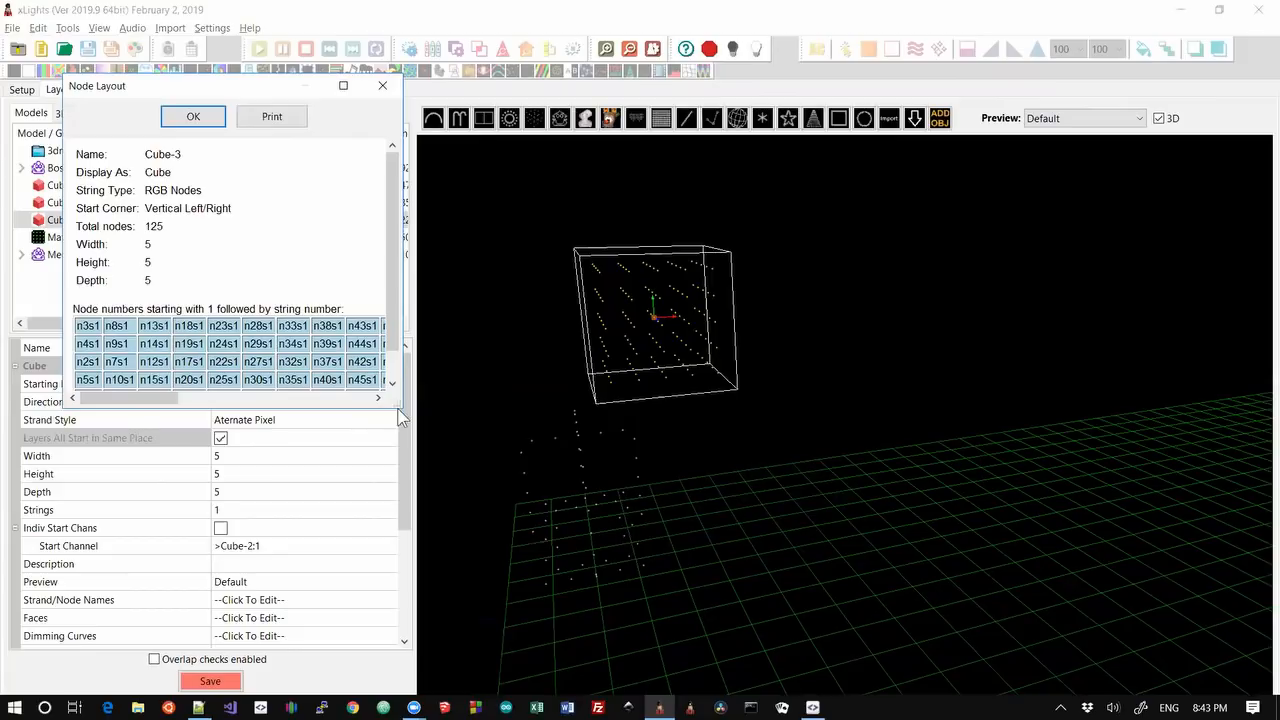
{"action": "left_click_drag", "start_coordinate": [397, 405], "coordinate": [752, 538]}
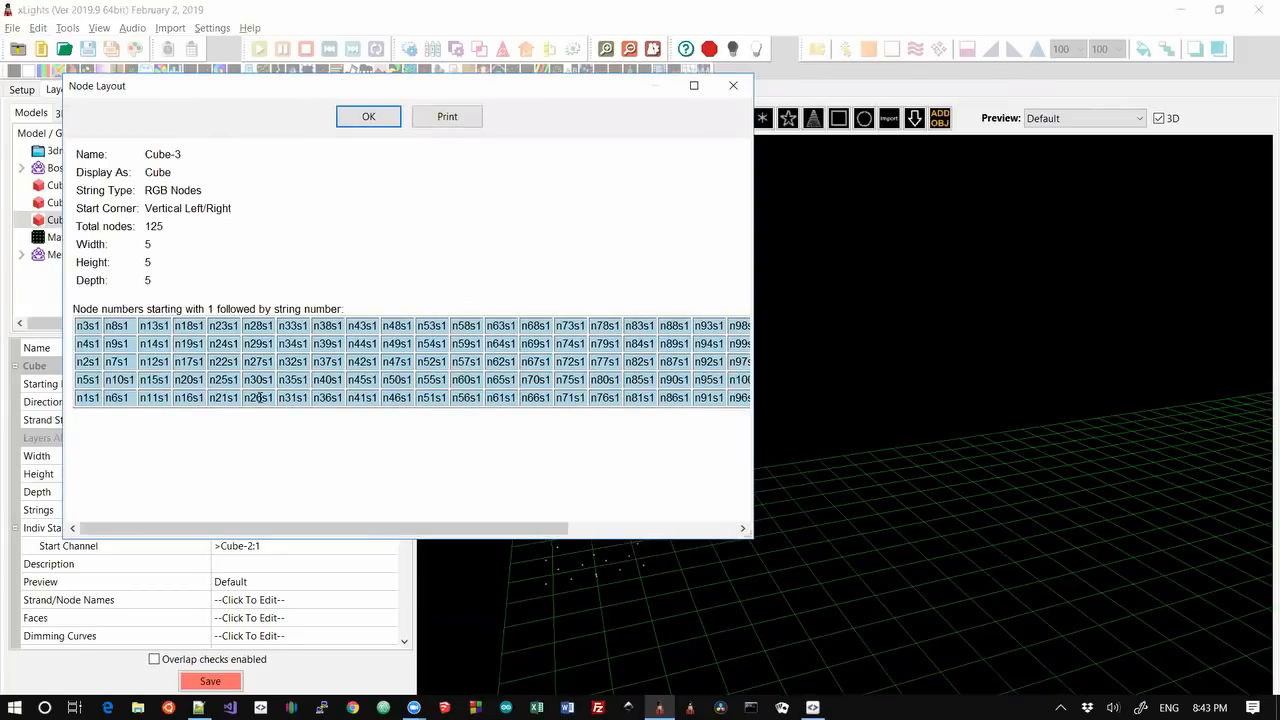
{"action": "left_click", "coordinate": [248, 397]}
{"action": "left_click", "coordinate": [248, 397]}
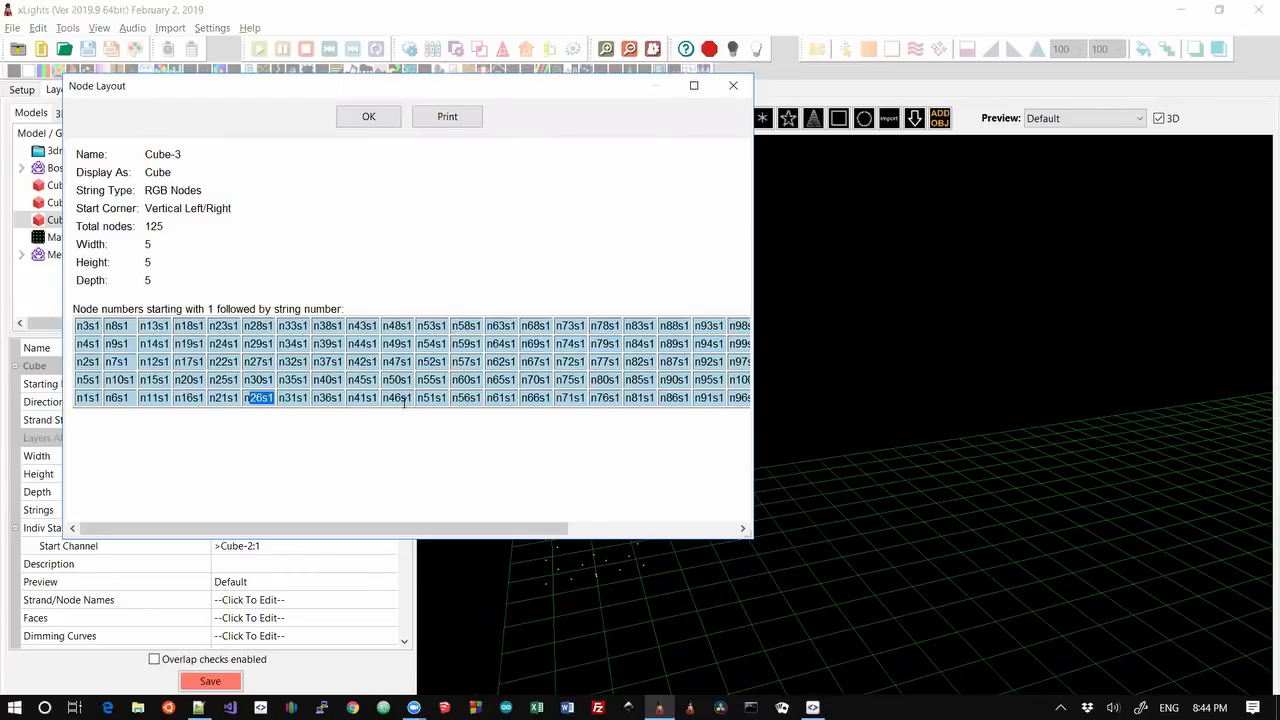
{"action": "left_click", "coordinate": [733, 85]}
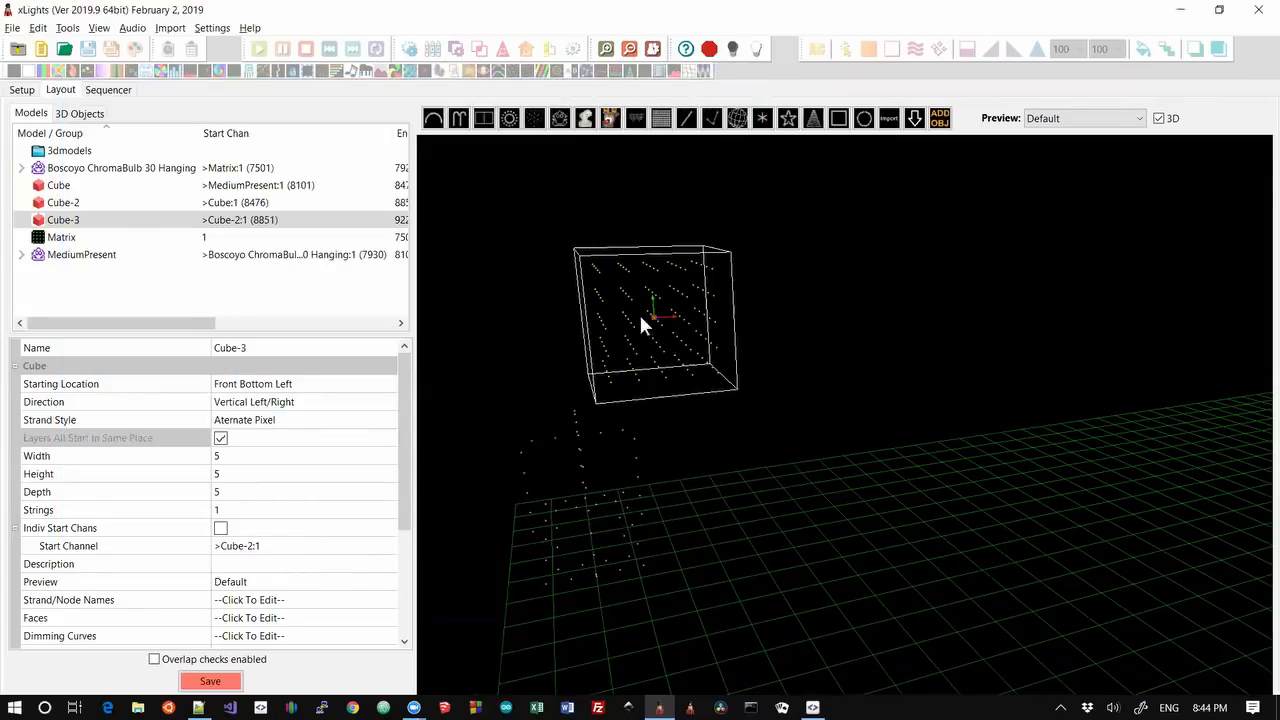
Lock Cube-3 in the 3D layout
{"action": "mouse_move", "coordinate": [750, 379]}
{"action": "left_mouse_down"}
{"action": "mouse_move", "coordinate": [697, 380]}
{"action": "mouse_move", "coordinate": [734, 384]}
{"action": "left_mouse_up"}
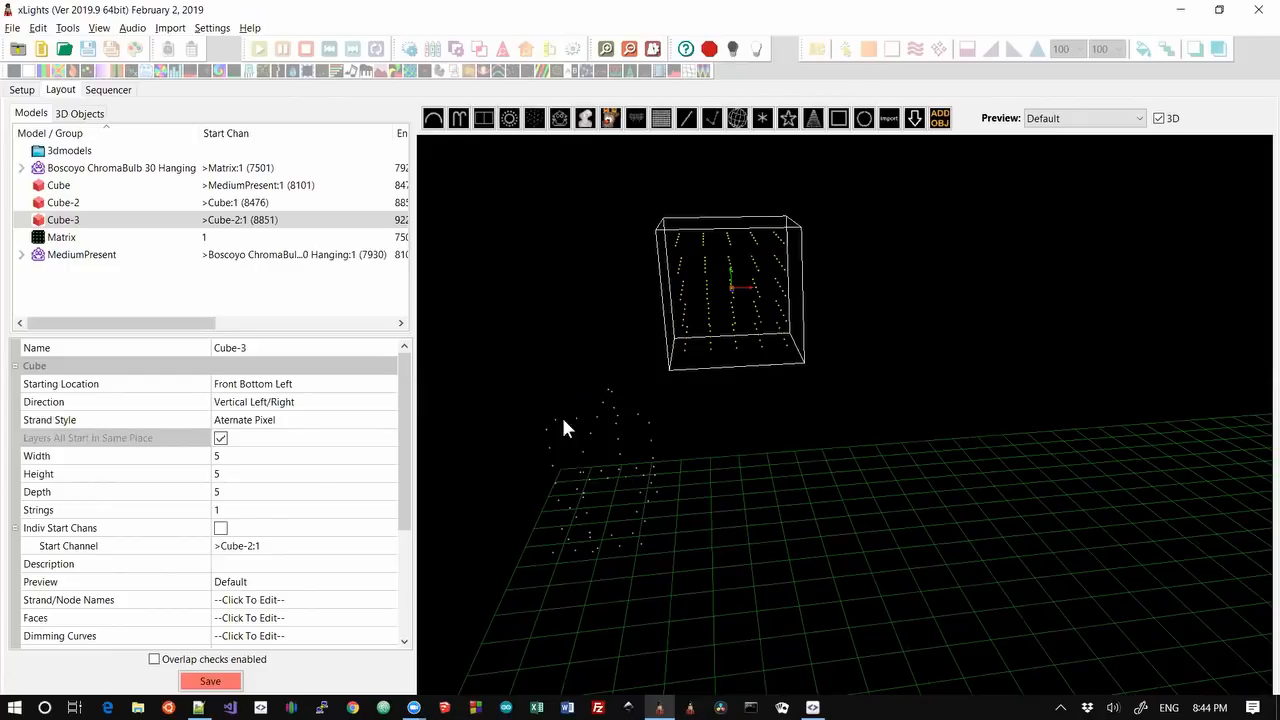
{"action": "left_click_drag", "start_coordinate": [400, 451], "coordinate": [404, 497]}
{"action": "left_click_drag", "start_coordinate": [769, 457], "coordinate": [790, 480]}
{"action": "left_click_drag", "start_coordinate": [772, 388], "coordinate": [734, 394]}
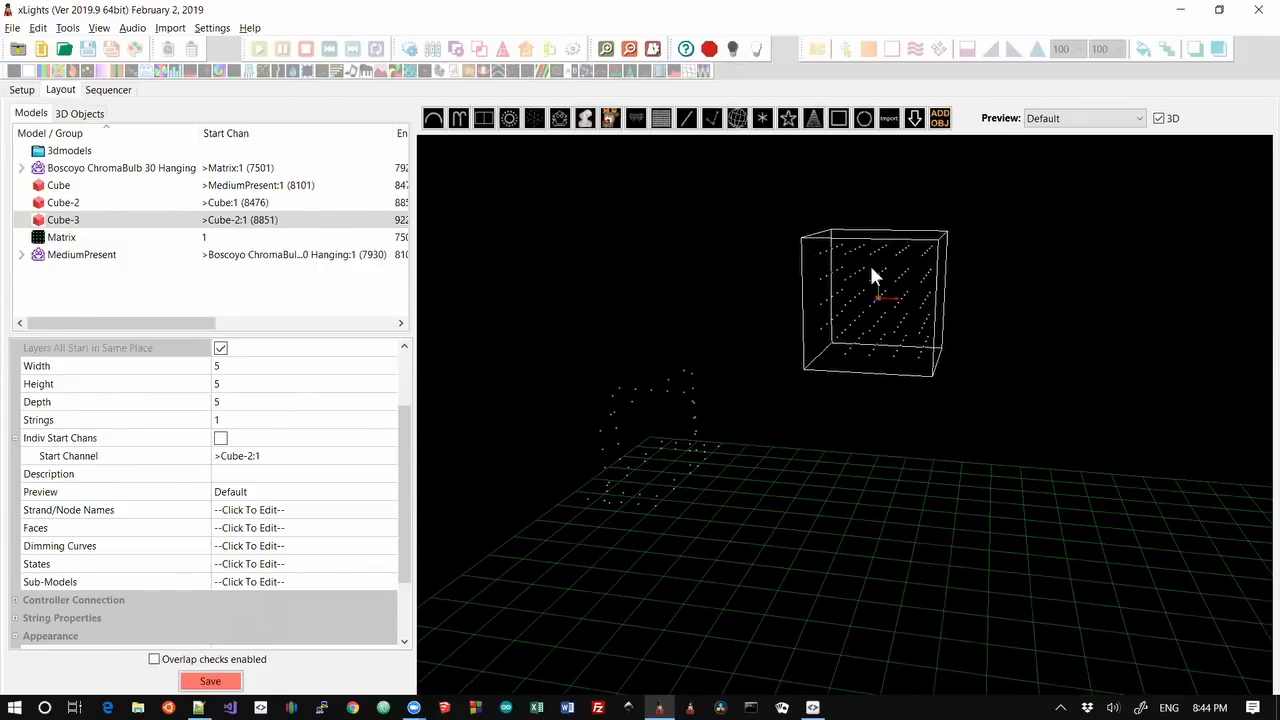
{"action": "right_click", "coordinate": [866, 308]}
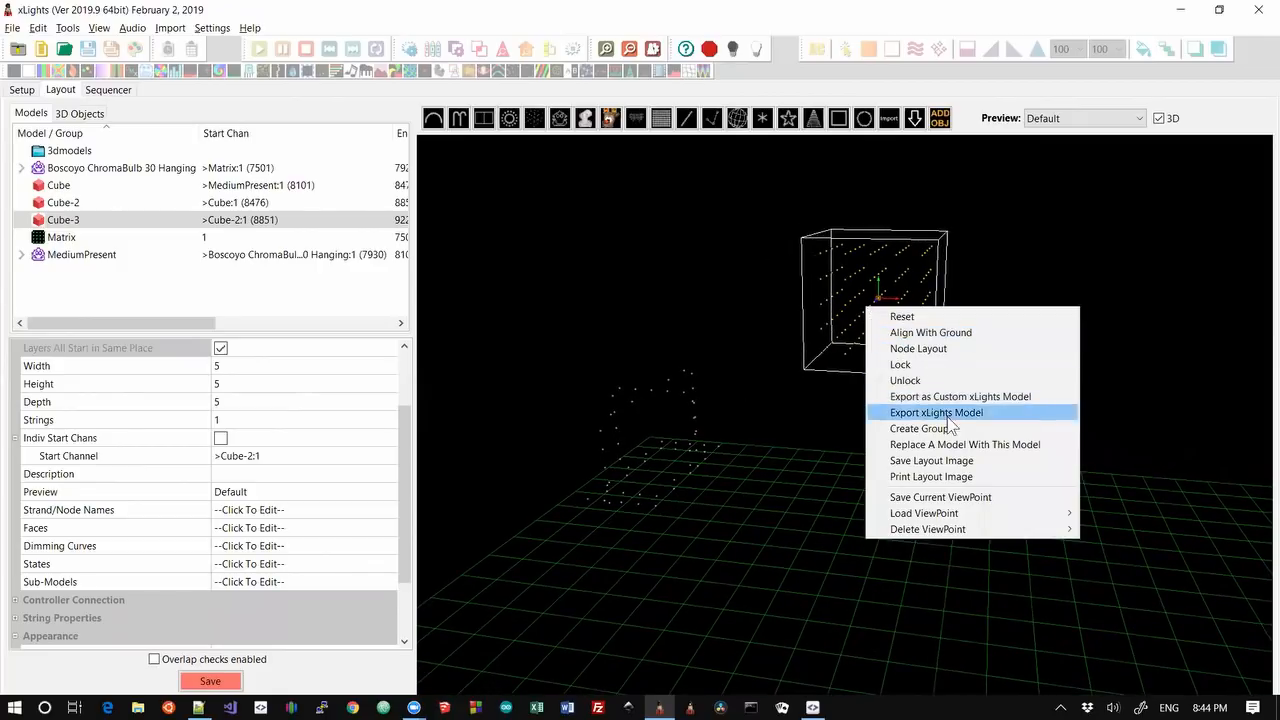
{"action": "left_click", "coordinate": [922, 365]}
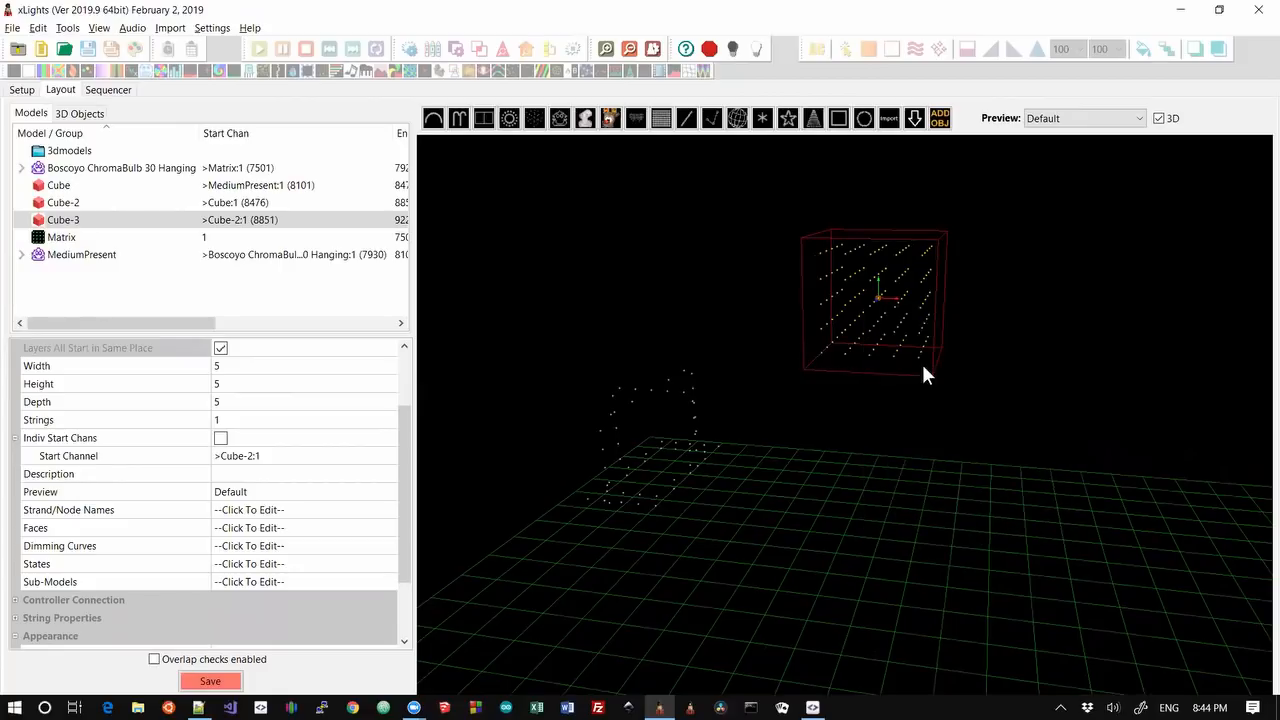
Reopen Cube-3's node layout, widen the window to examine the numbering of all layers, and close it
{"action": "right_click", "coordinate": [901, 321]}
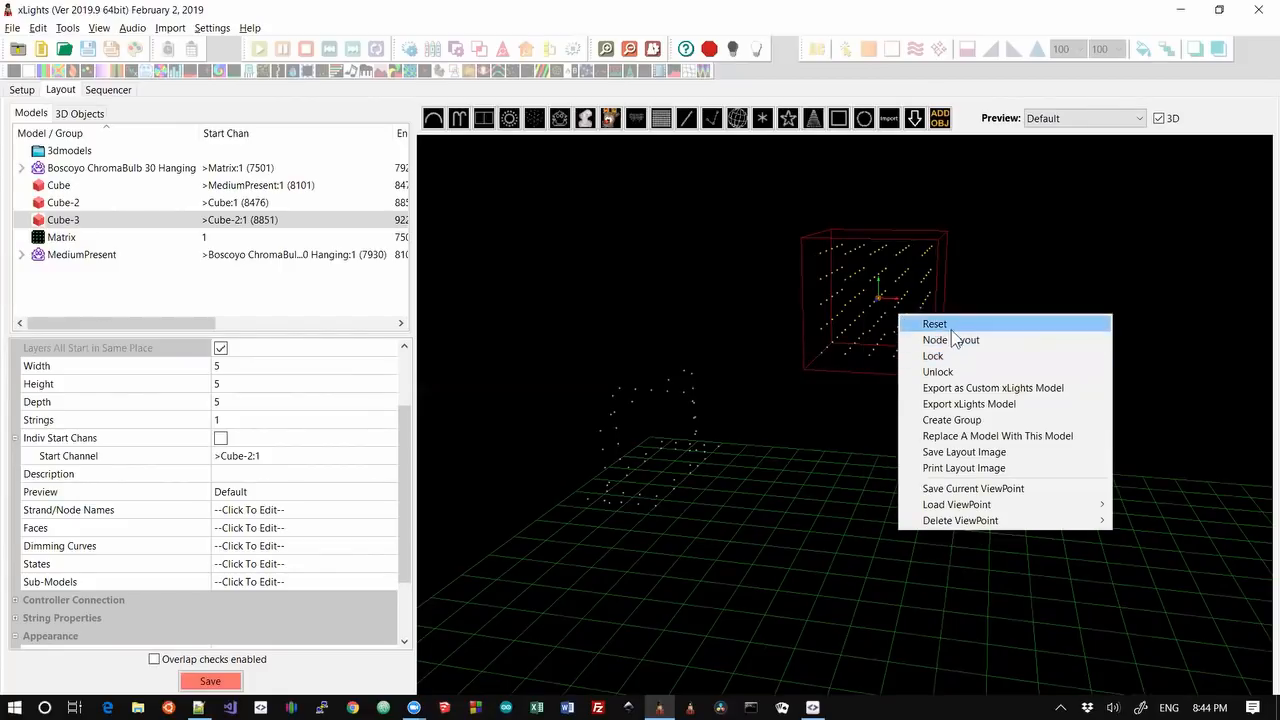
{"action": "left_click", "coordinate": [948, 341]}
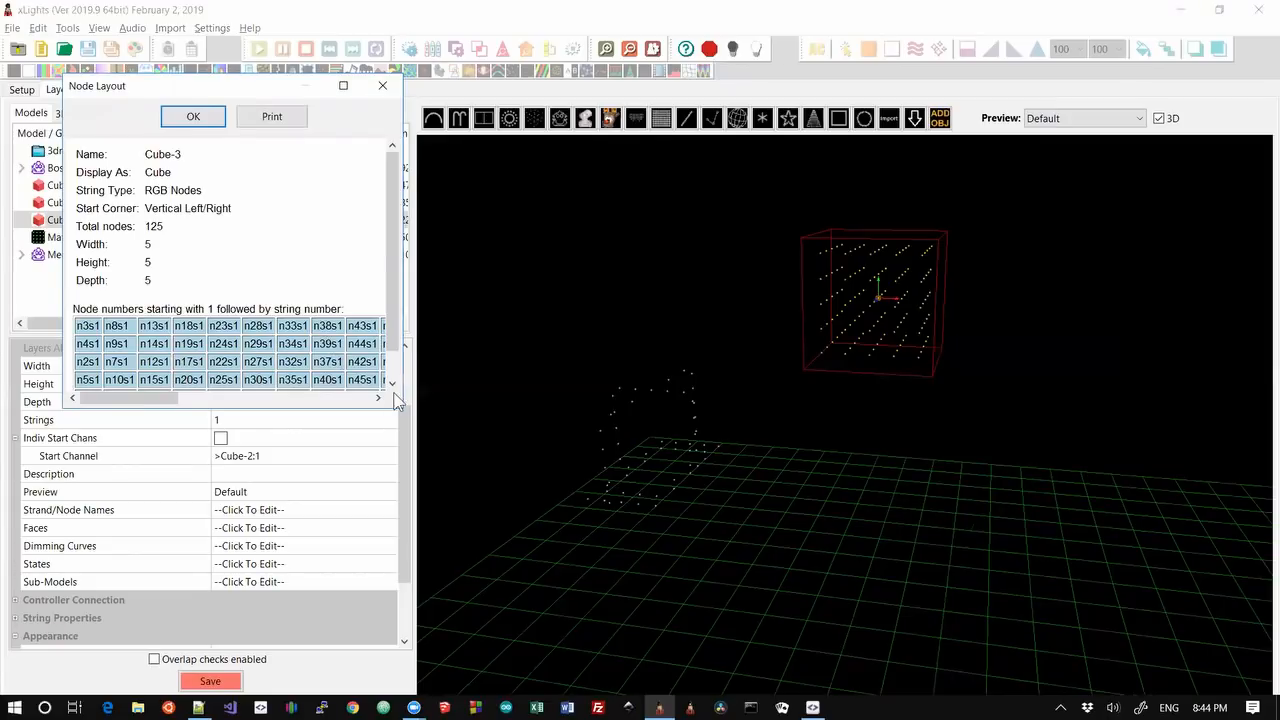
{"action": "left_click_drag", "start_coordinate": [399, 402], "coordinate": [1203, 559]}
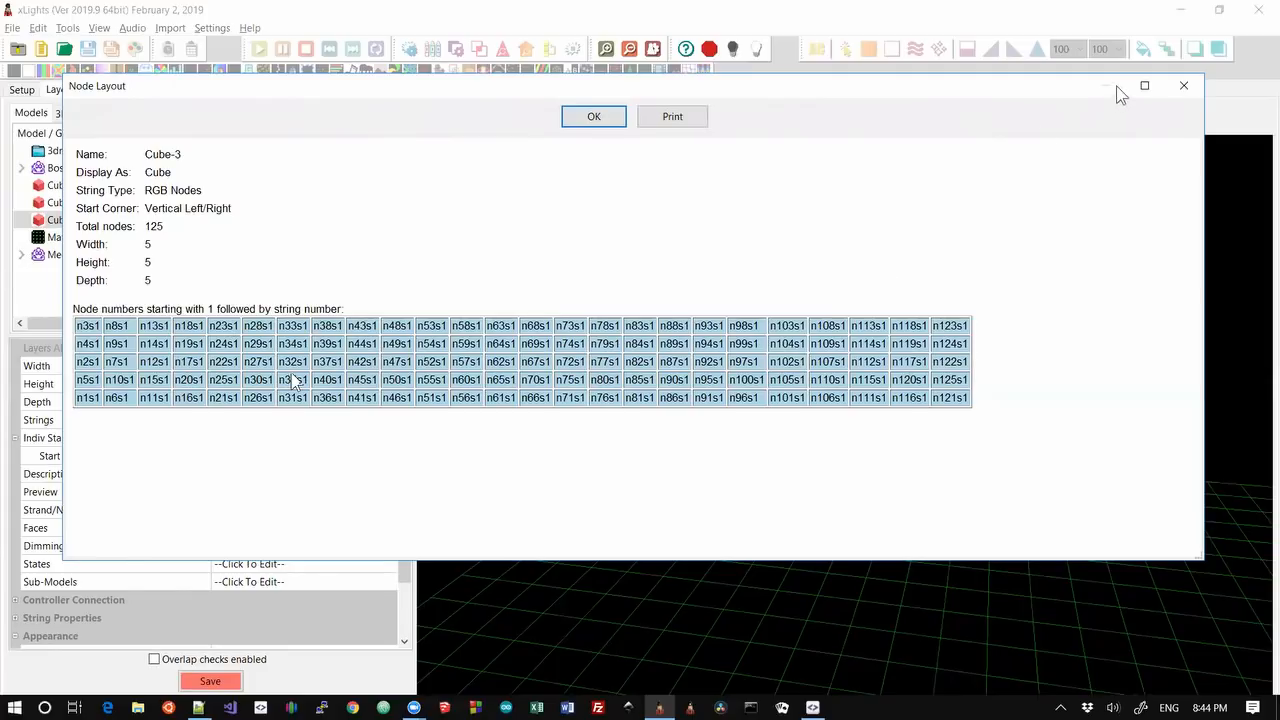
{"action": "left_click", "coordinate": [1182, 86]}
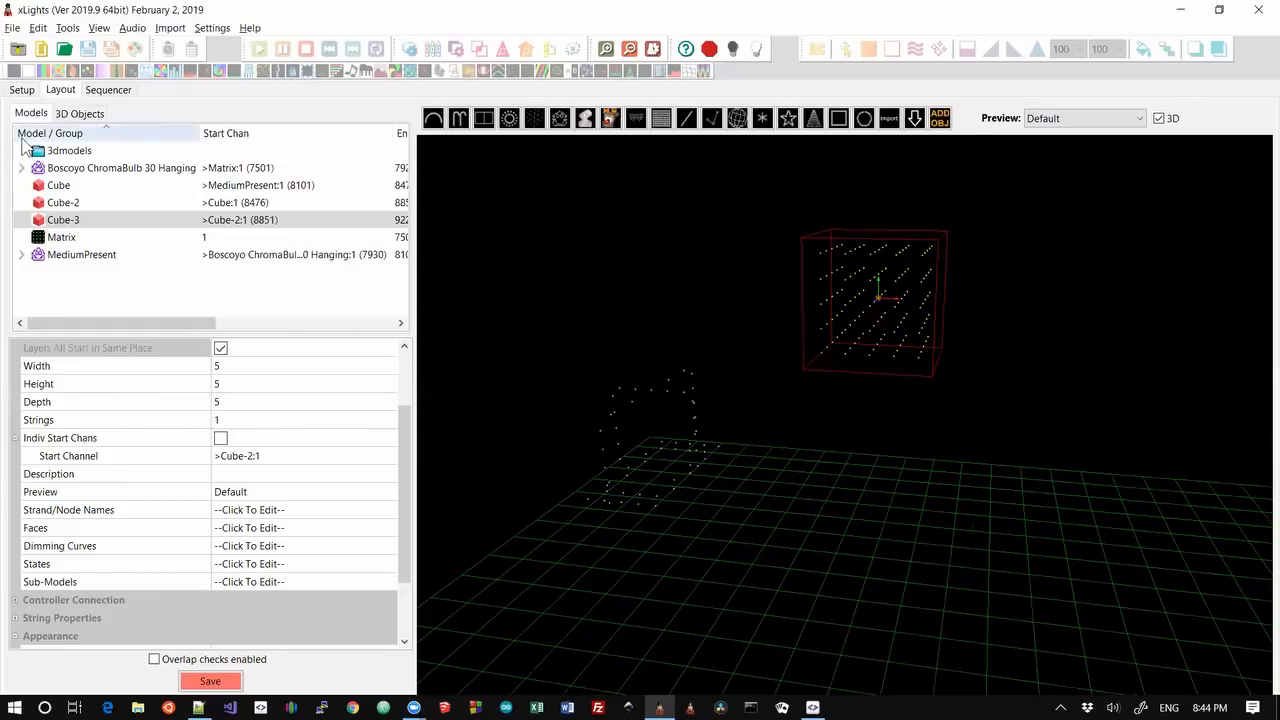
Create a new sequence and add a Fire effect to Cube-3 spanning about 6 to 13 seconds
{"action": "left_click", "coordinate": [105, 89]}
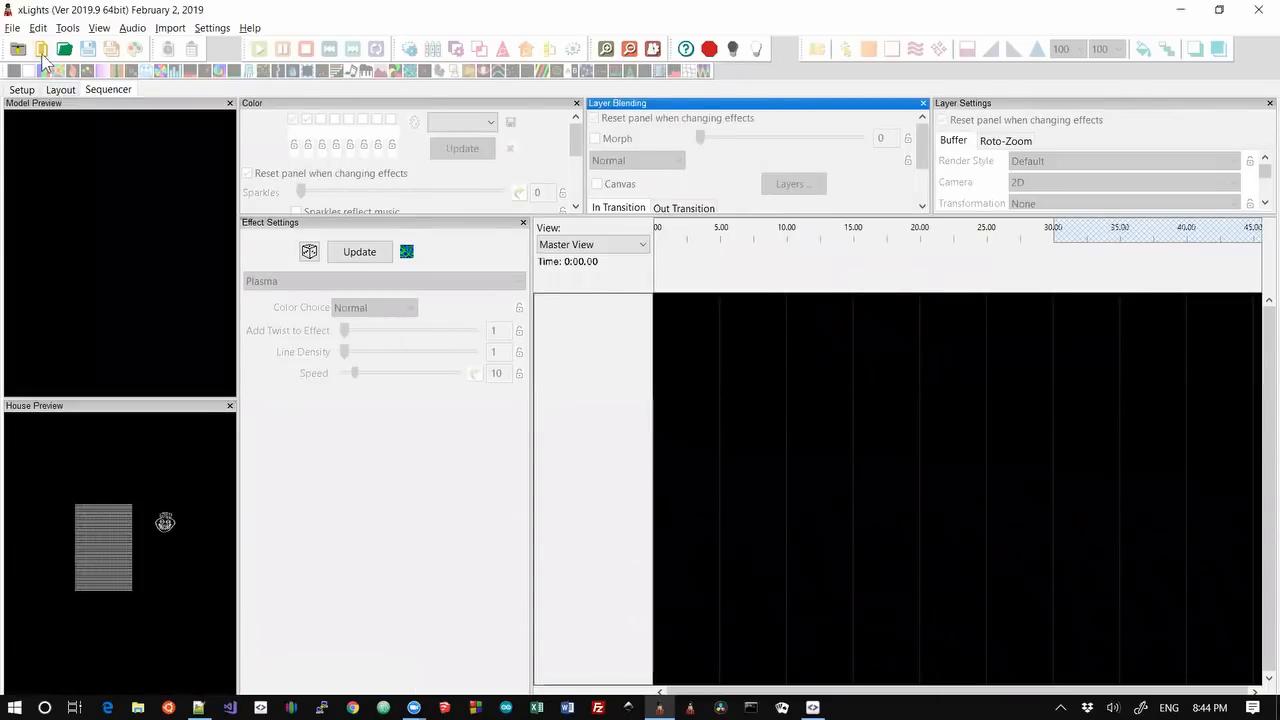
{"action": "left_click", "coordinate": [42, 50]}
{"action": "left_click", "coordinate": [459, 386]}
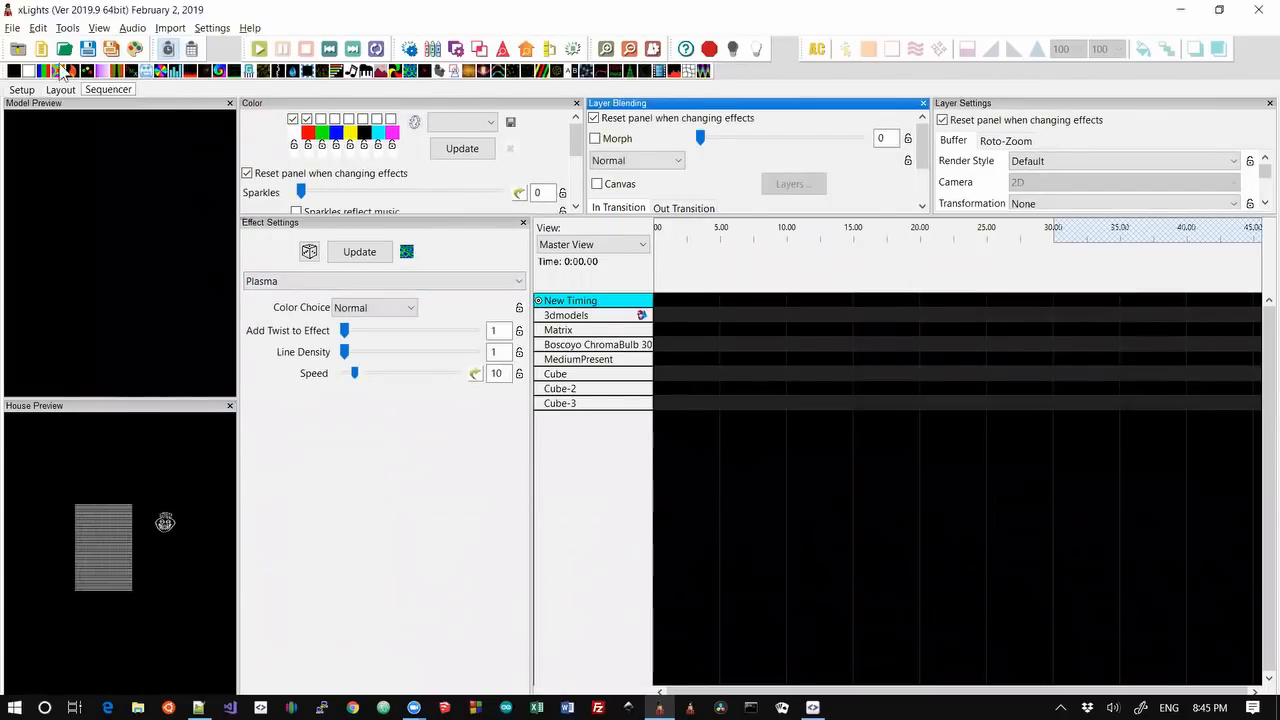
{"action": "mouse_move", "coordinate": [178, 72]}
{"action": "left_mouse_down"}
{"action": "mouse_move", "coordinate": [663, 323]}
{"action": "mouse_move", "coordinate": [709, 357]}
{"action": "mouse_move", "coordinate": [721, 403]}
{"action": "mouse_move", "coordinate": [716, 393]}
{"action": "mouse_move", "coordinate": [830, 402]}
{"action": "left_mouse_up"}
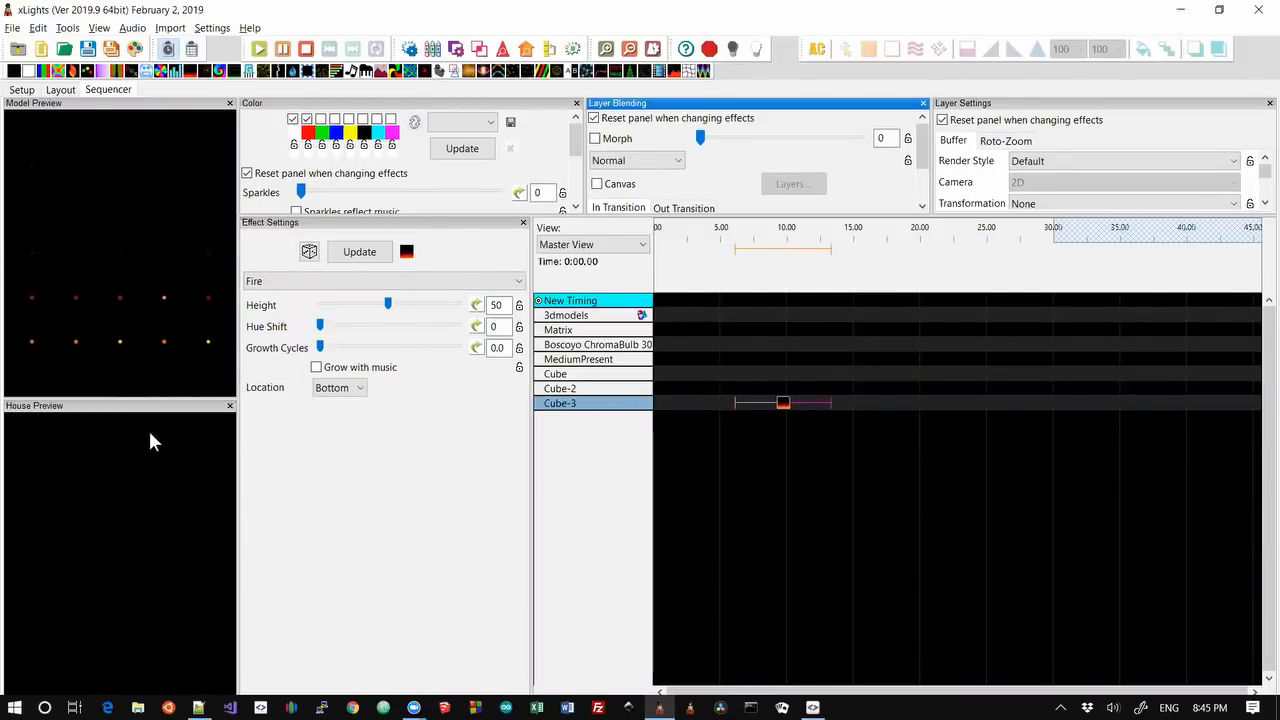
Switch the house preview to 3D and view the Fire effect on the cube up close
{"action": "right_click", "coordinate": [149, 494]}
{"action": "left_click", "coordinate": [186, 519]}
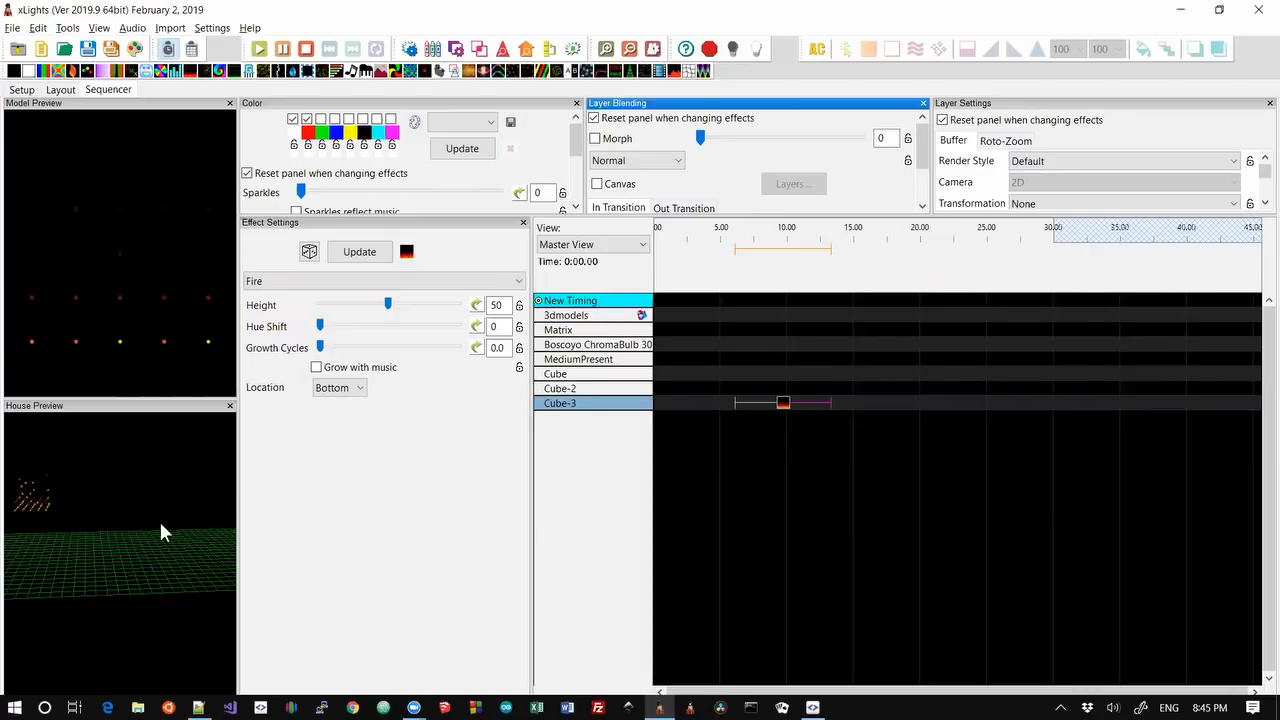
{"action": "left_click_drag", "start_coordinate": [140, 525], "coordinate": [125, 550]}
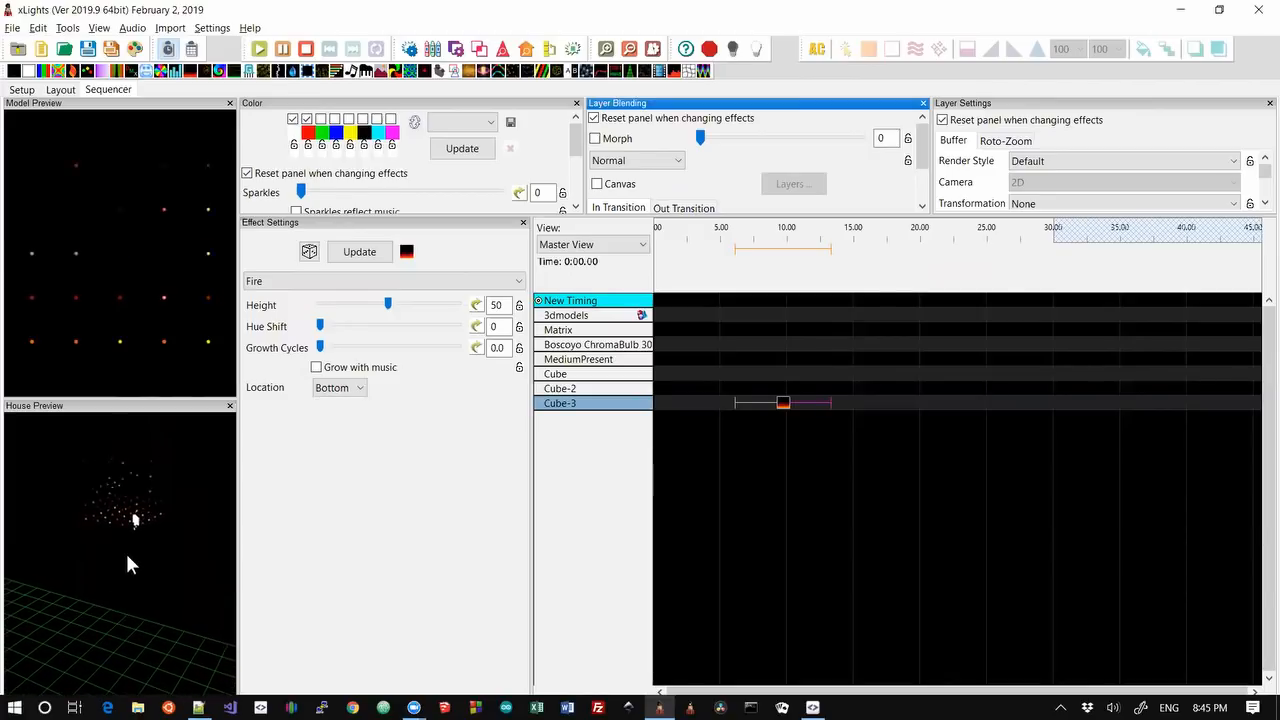
Set the Fire effect's render style to Stacked X Horizontally and inspect the cube in the house preview
{"action": "left_click", "coordinate": [785, 406]}
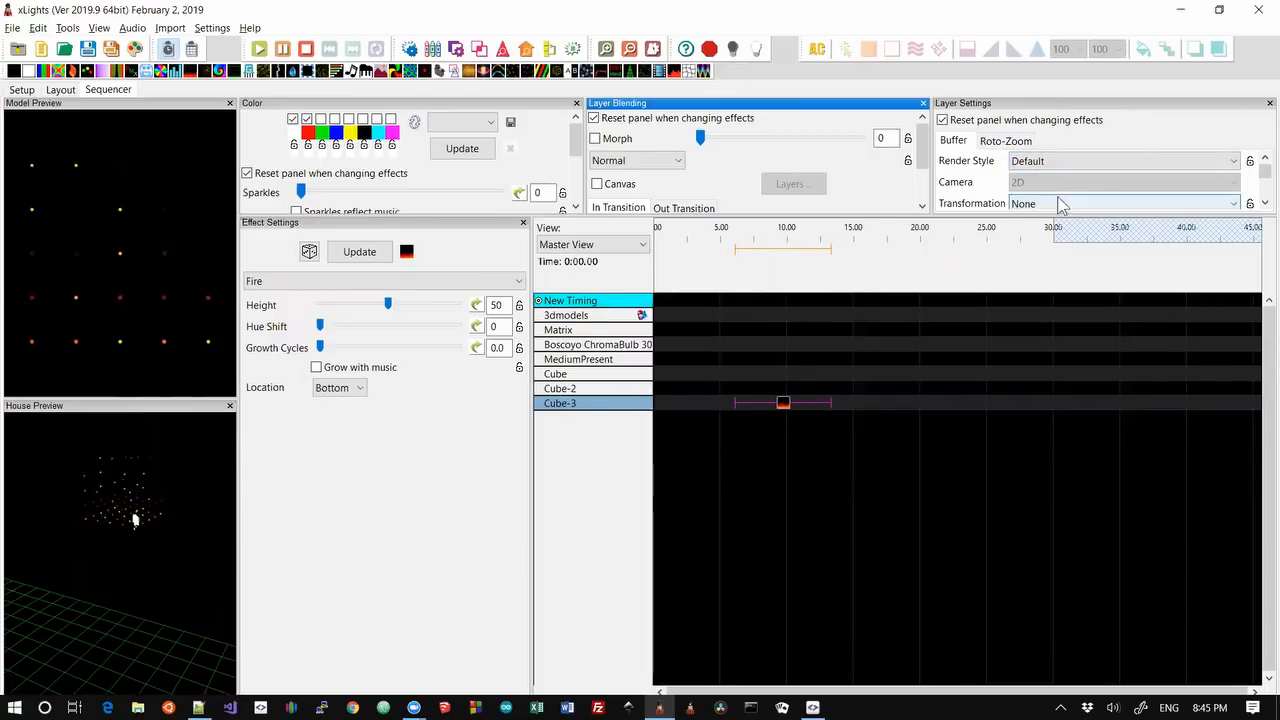
{"action": "left_click", "coordinate": [1080, 174]}
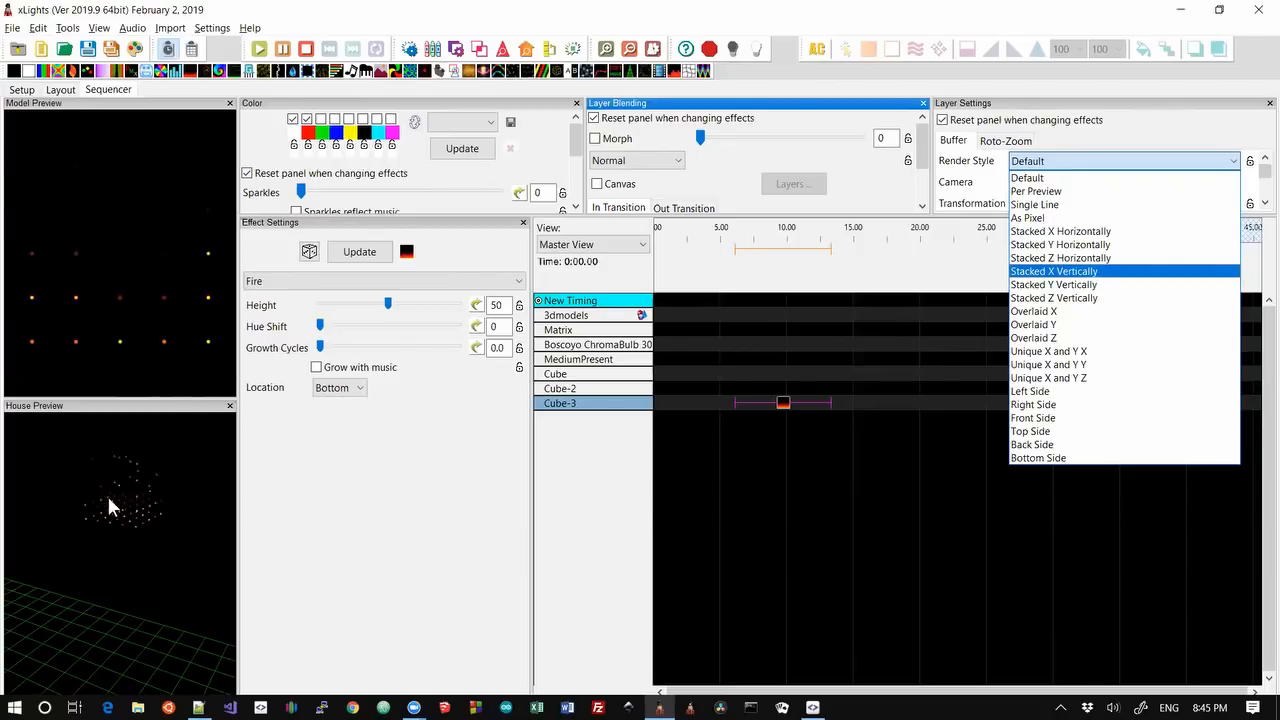
{"action": "left_click", "coordinate": [1077, 234]}
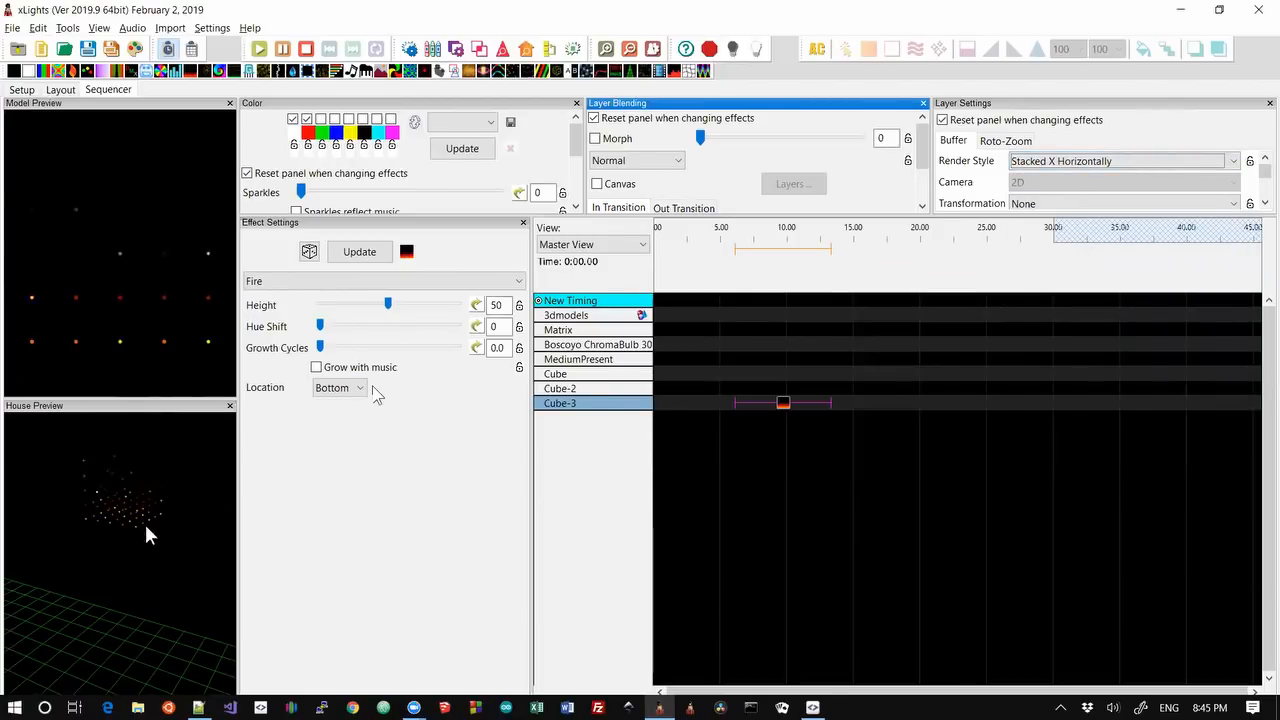
{"action": "mouse_move", "coordinate": [119, 520]}
{"action": "left_mouse_down"}
{"action": "mouse_move", "coordinate": [128, 550]}
{"action": "mouse_move", "coordinate": [83, 530]}
{"action": "mouse_move", "coordinate": [143, 535]}
{"action": "mouse_move", "coordinate": [131, 514]}
{"action": "left_mouse_up"}
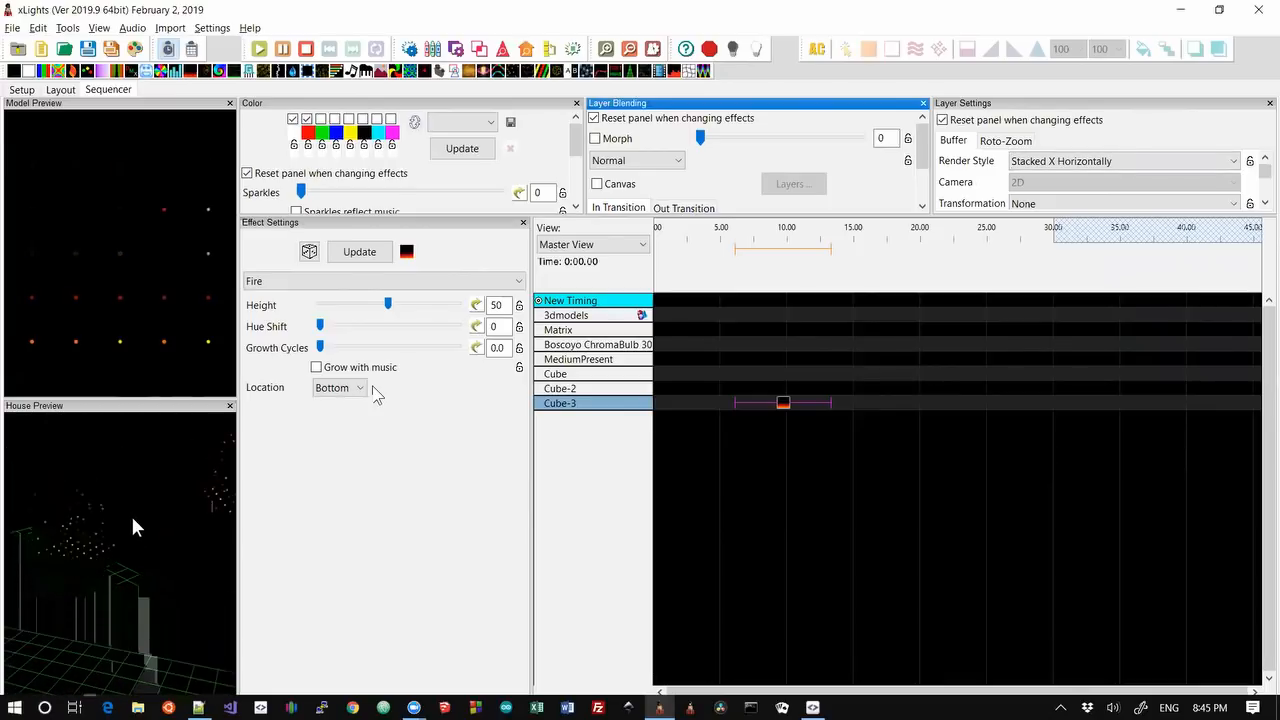
Unlock Cube-3 in the layout and move it down toward the ground grid, closer to the viewer
{"action": "left_click", "coordinate": [70, 90]}
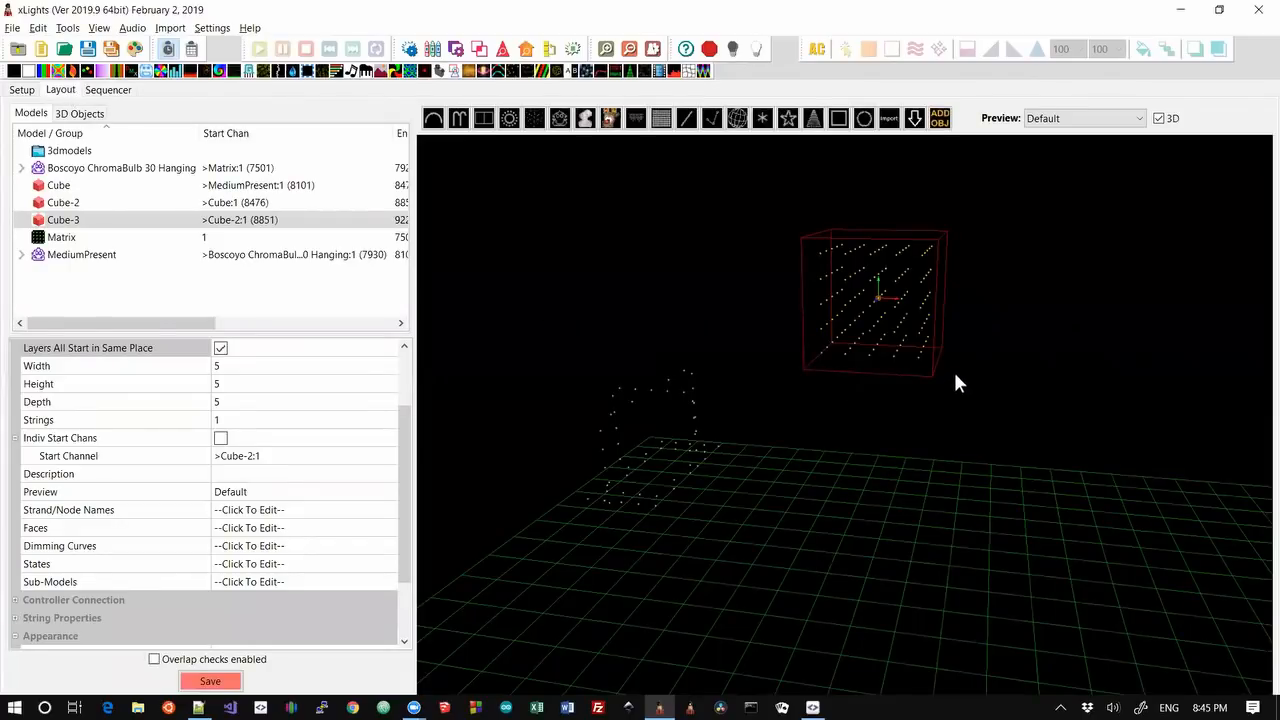
{"action": "right_click", "coordinate": [879, 301]}
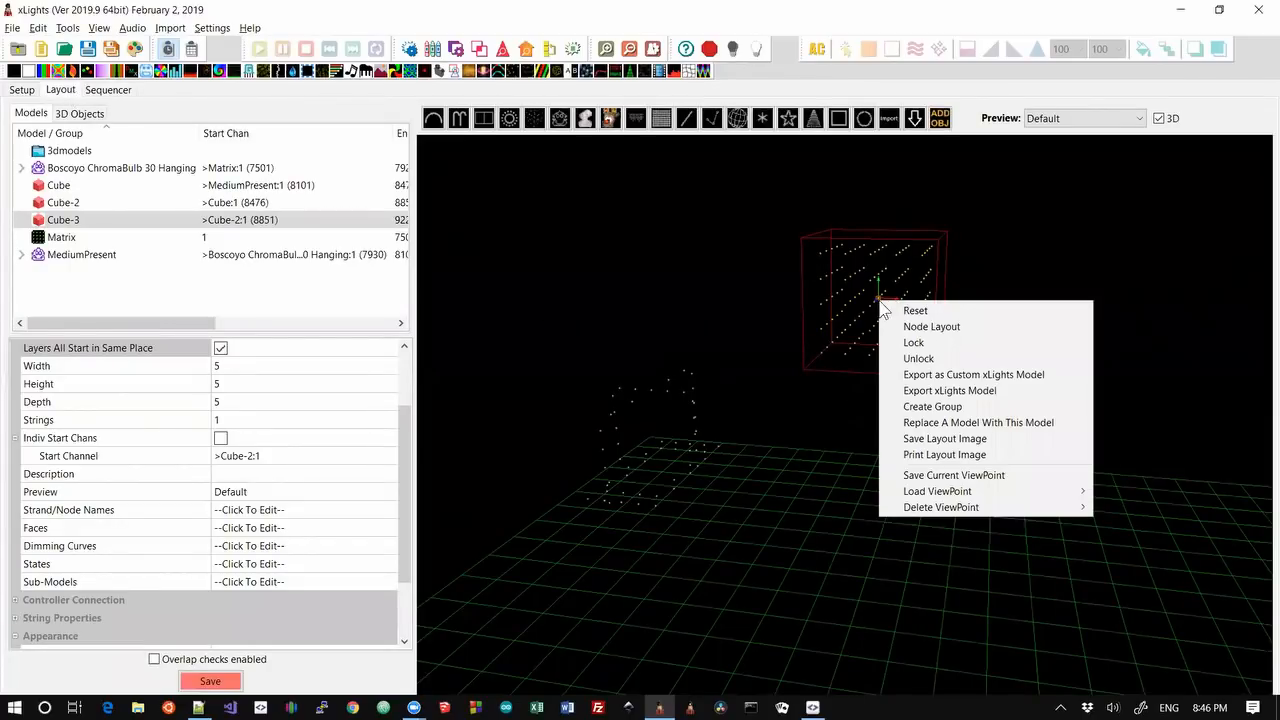
{"action": "left_click", "coordinate": [919, 359]}
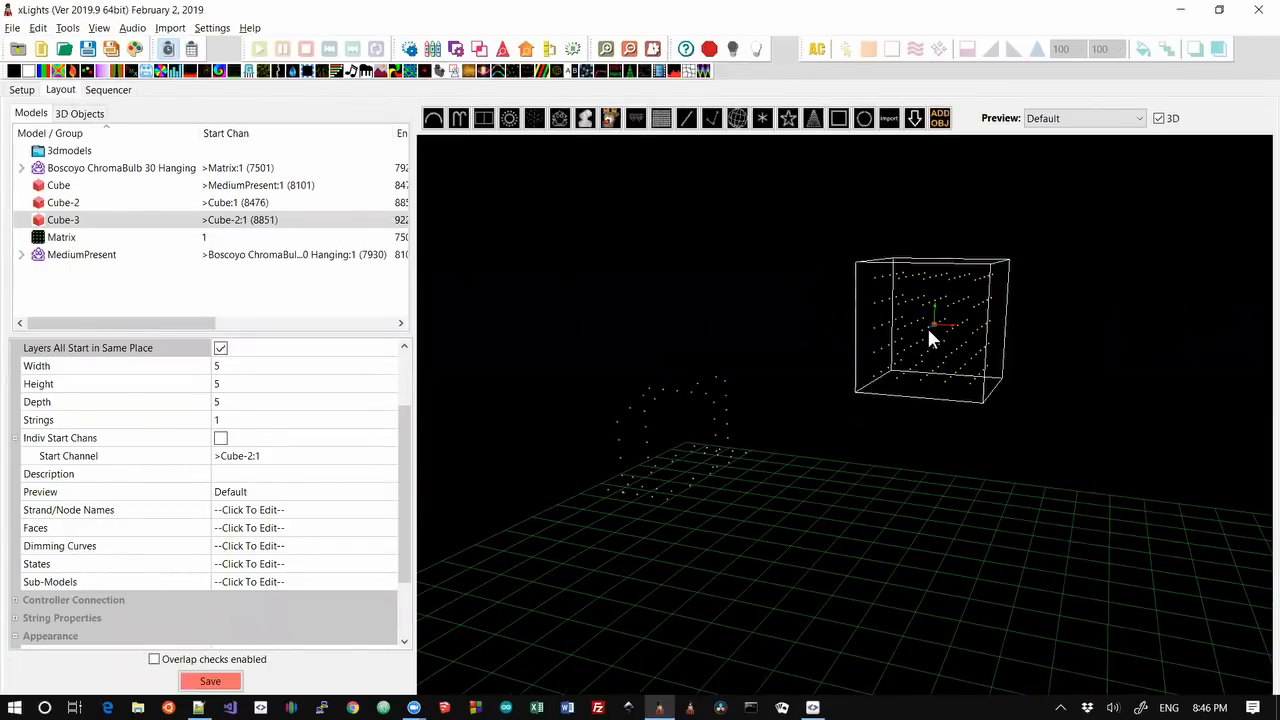
{"action": "left_click_drag", "start_coordinate": [930, 337], "coordinate": [670, 486]}
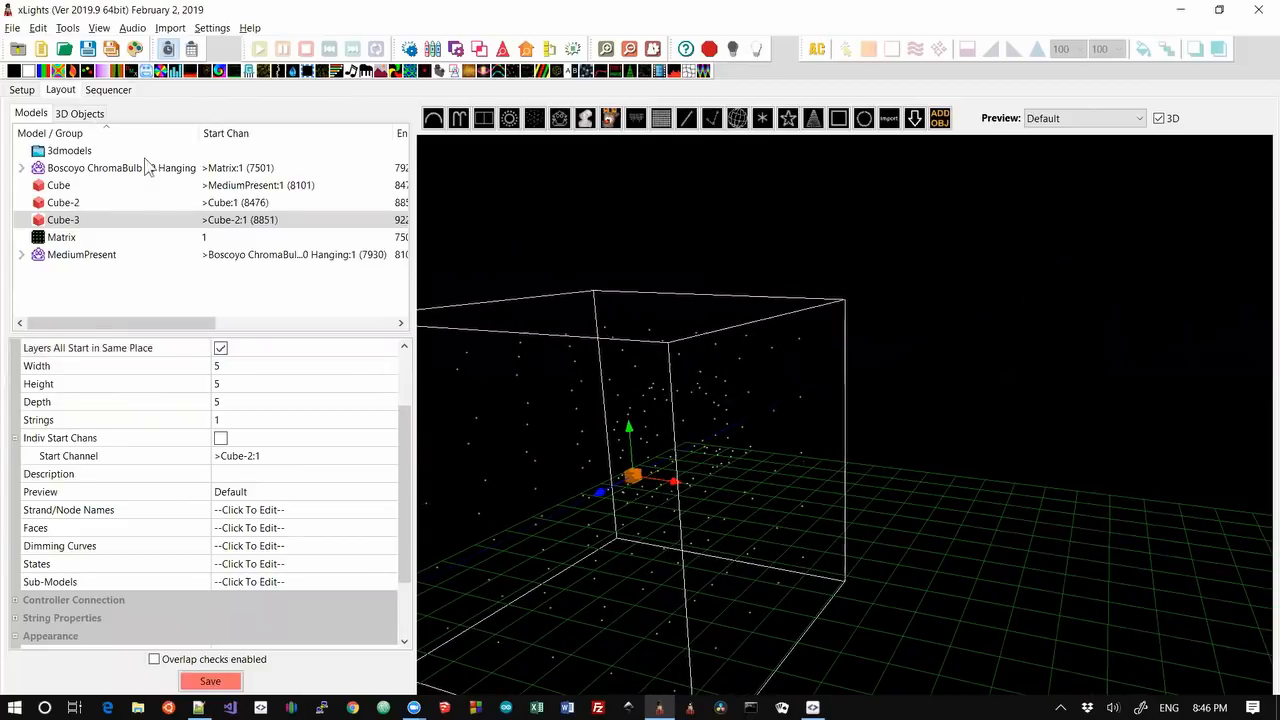
Inspect the Stacked X Horizontally Fire effect on the repositioned Cube-3 in the sequencer's house preview
{"action": "left_click", "coordinate": [112, 90]}
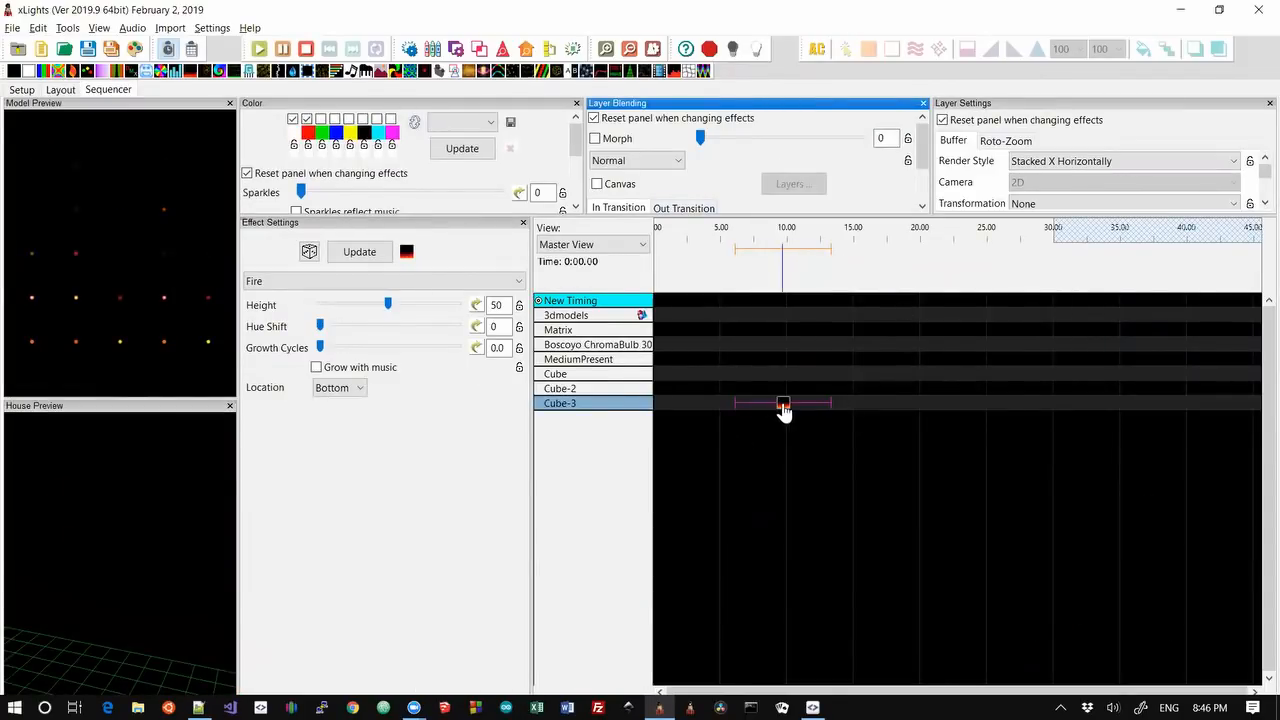
{"action": "scroll", "coordinate": [117, 574], "scroll_direction": "down", "scroll_amount": 5}
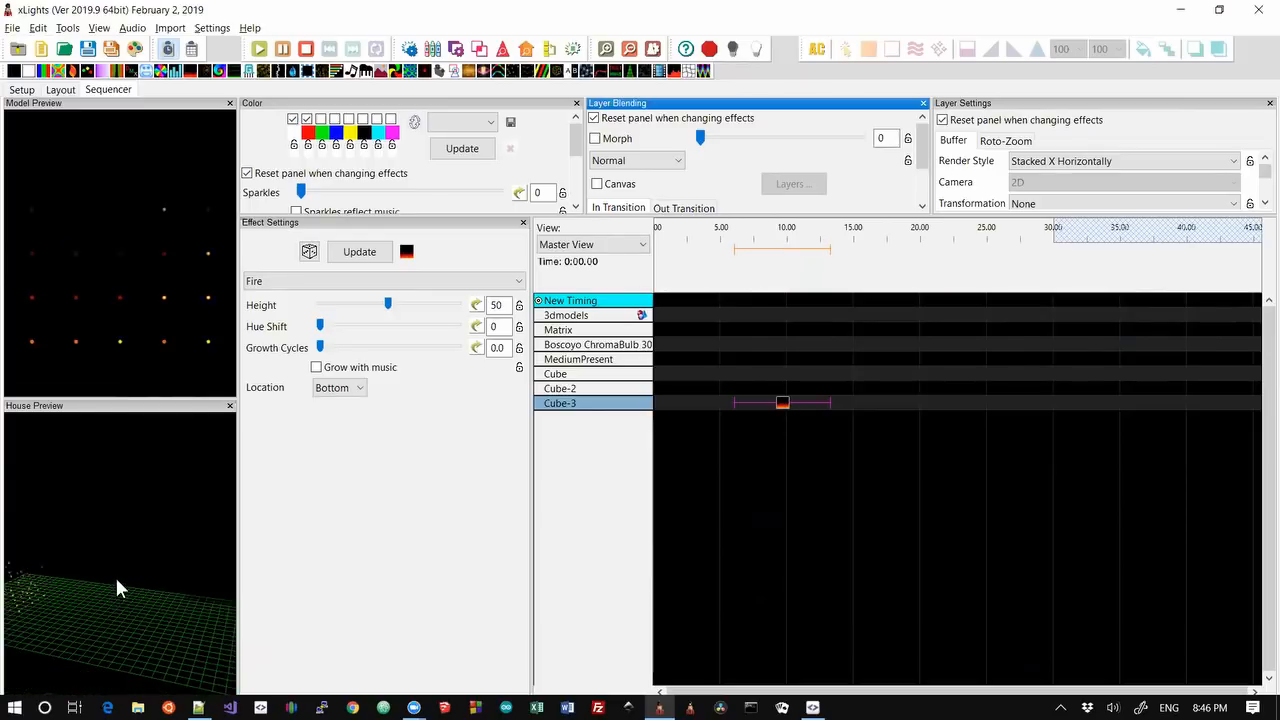
{"action": "scroll", "coordinate": [105, 575], "scroll_direction": "up", "scroll_amount": 6}
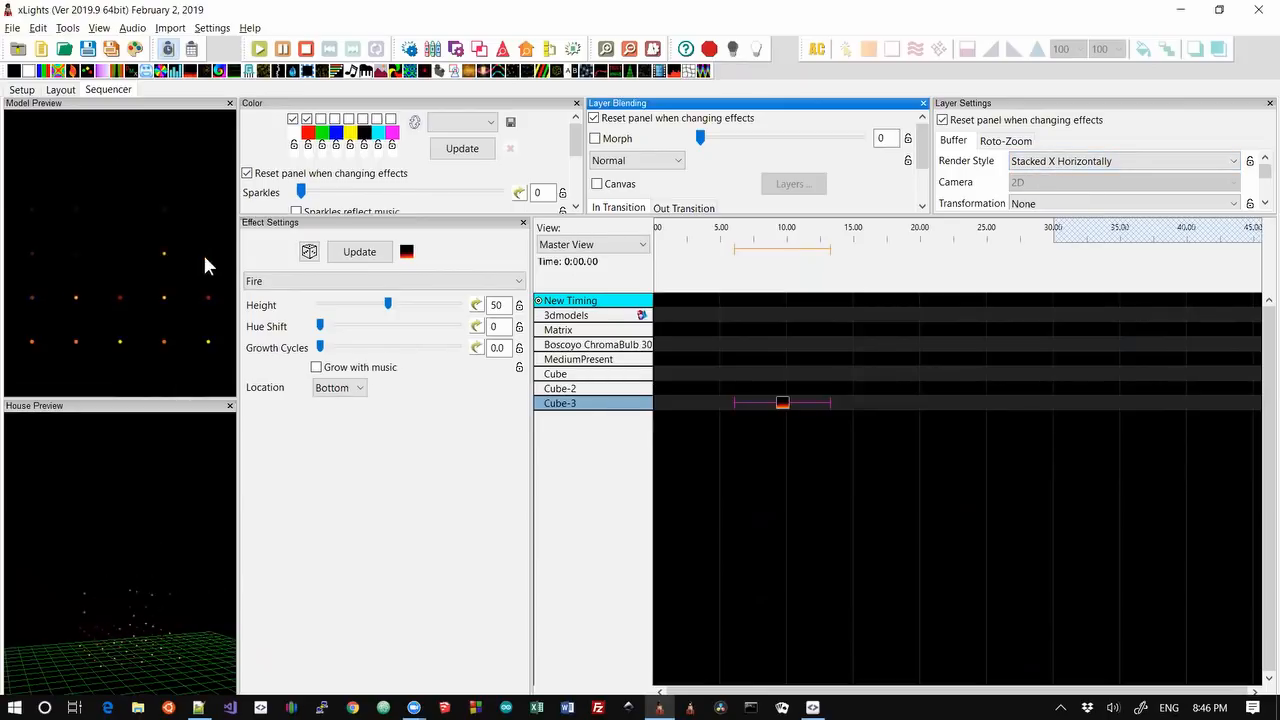
Return to the layout, look around Cube-3 and reset the 3D view
{"action": "left_click", "coordinate": [59, 90]}
{"action": "mouse_move", "coordinate": [665, 445]}
{"action": "left_mouse_down"}
{"action": "mouse_move", "coordinate": [700, 447]}
{"action": "mouse_move", "coordinate": [688, 454]}
{"action": "left_mouse_up"}
{"action": "scroll", "coordinate": [687, 455], "scroll_direction": "down", "scroll_amount": 2}
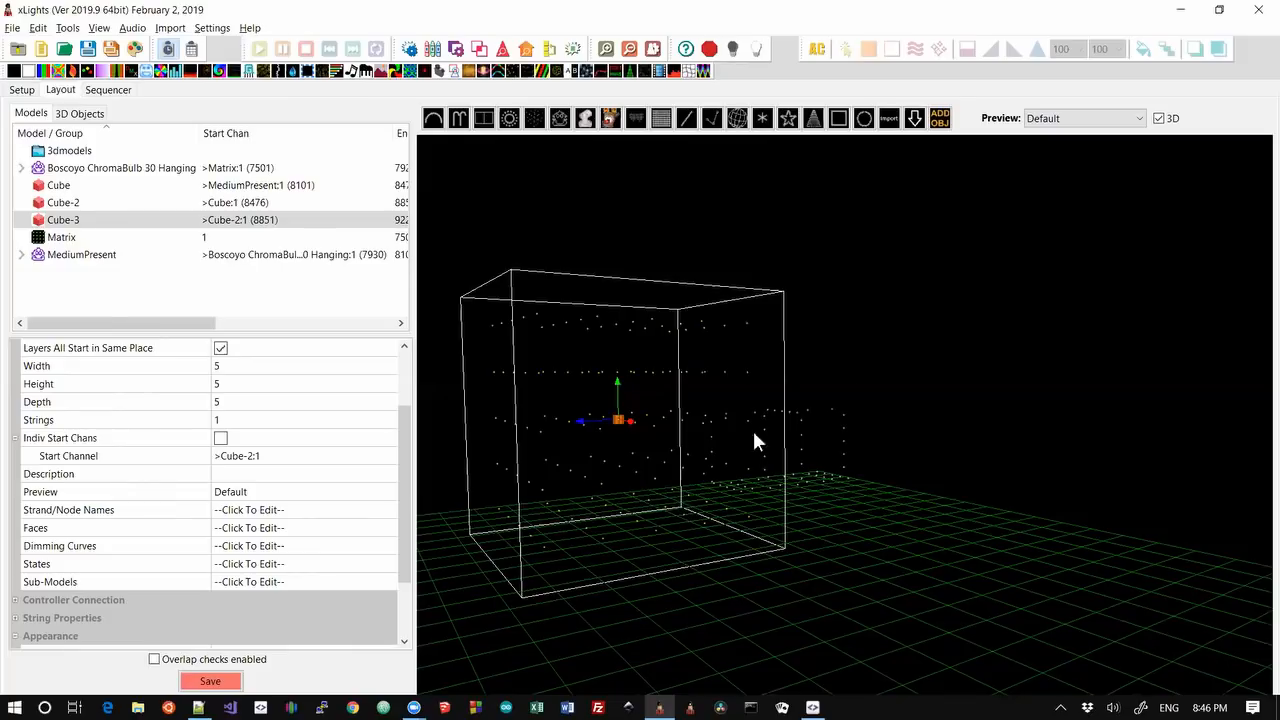
{"action": "right_click", "coordinate": [884, 312]}
{"action": "left_click", "coordinate": [930, 320]}
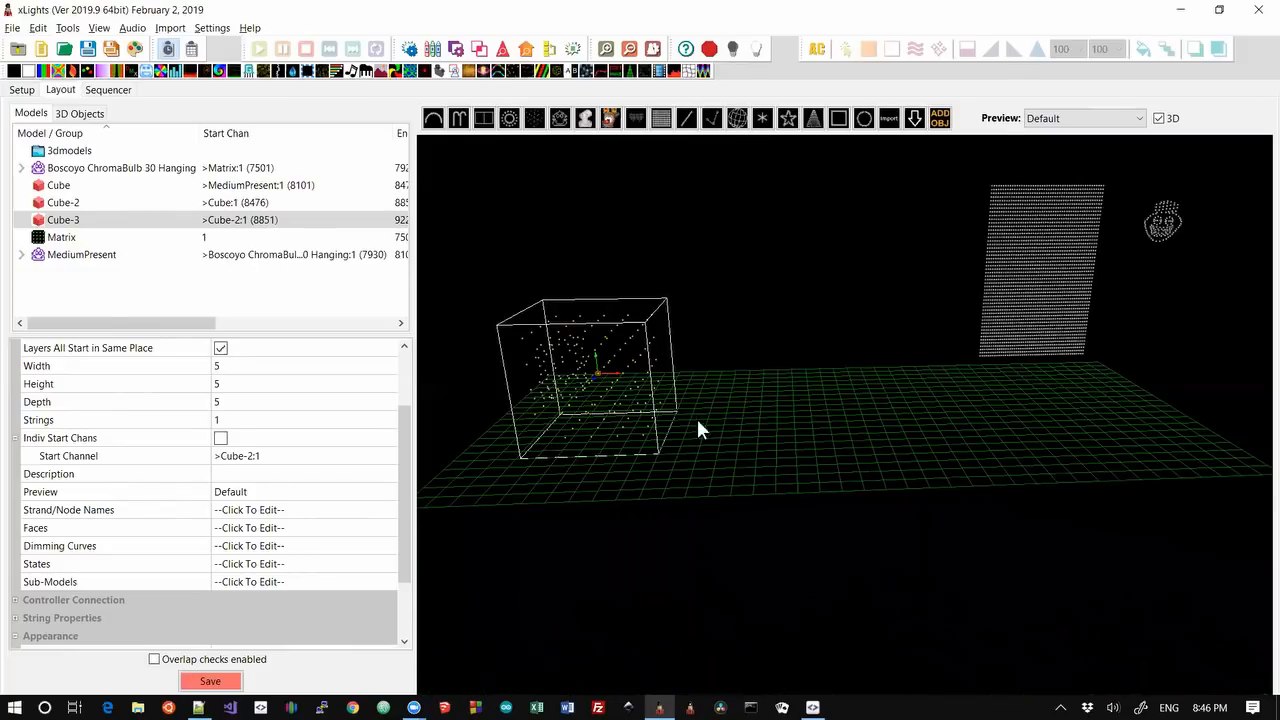
{"action": "left_click_drag", "start_coordinate": [621, 472], "coordinate": [652, 443]}
{"action": "right_click", "coordinate": [652, 443]}
{"action": "left_click", "coordinate": [690, 445]}
Open Cube-3's node layout, enlarge the window to examine the node numbering, and close it
{"action": "right_click", "coordinate": [576, 343]}
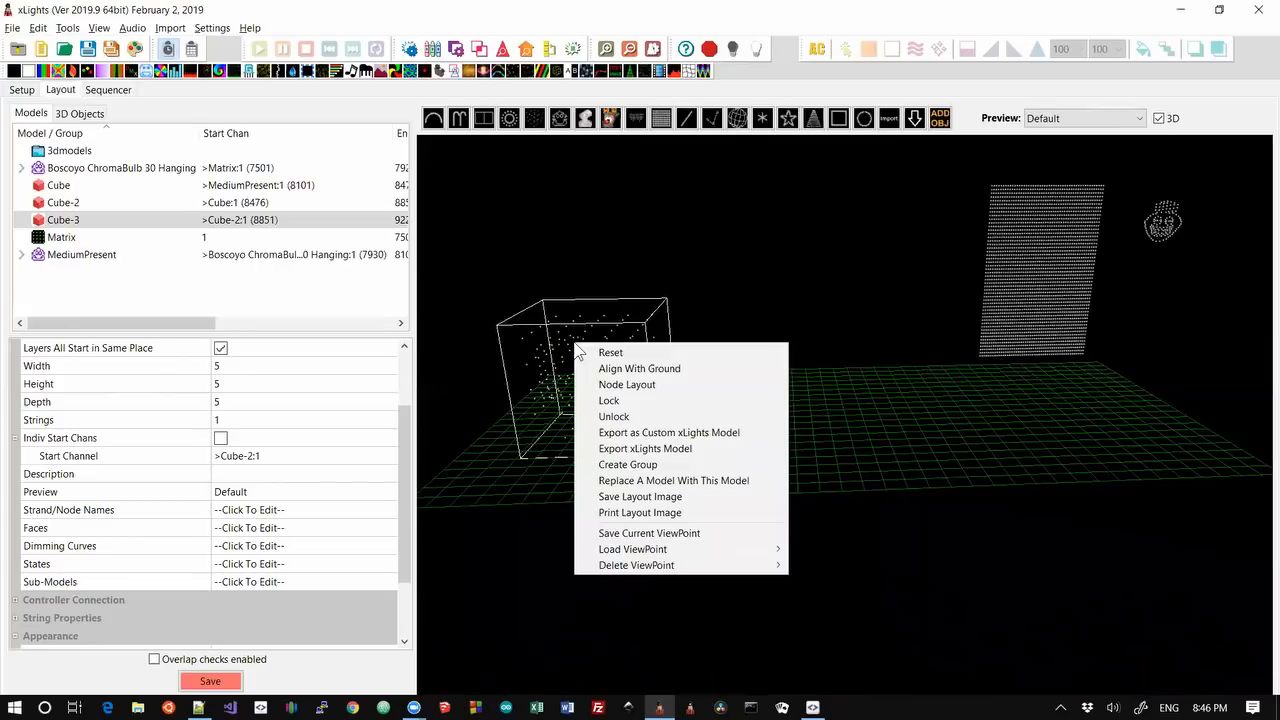
{"action": "left_click", "coordinate": [625, 384]}
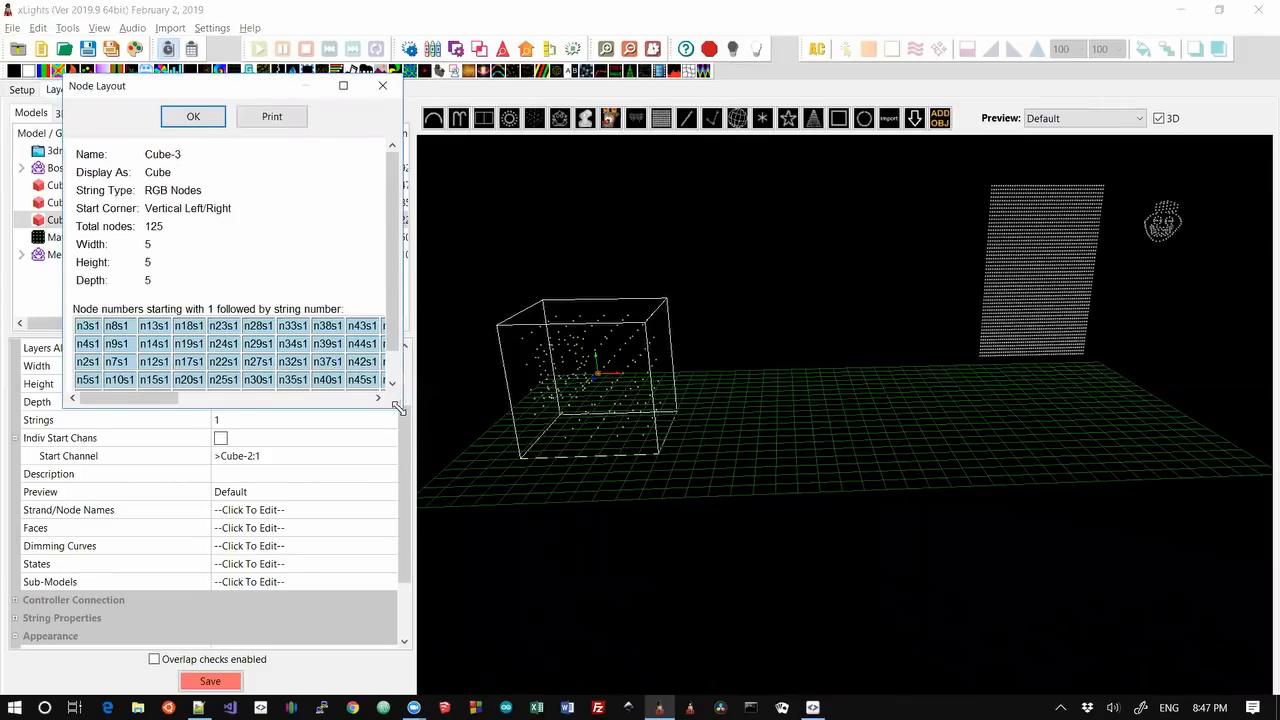
{"action": "left_click_drag", "start_coordinate": [397, 407], "coordinate": [1129, 484]}
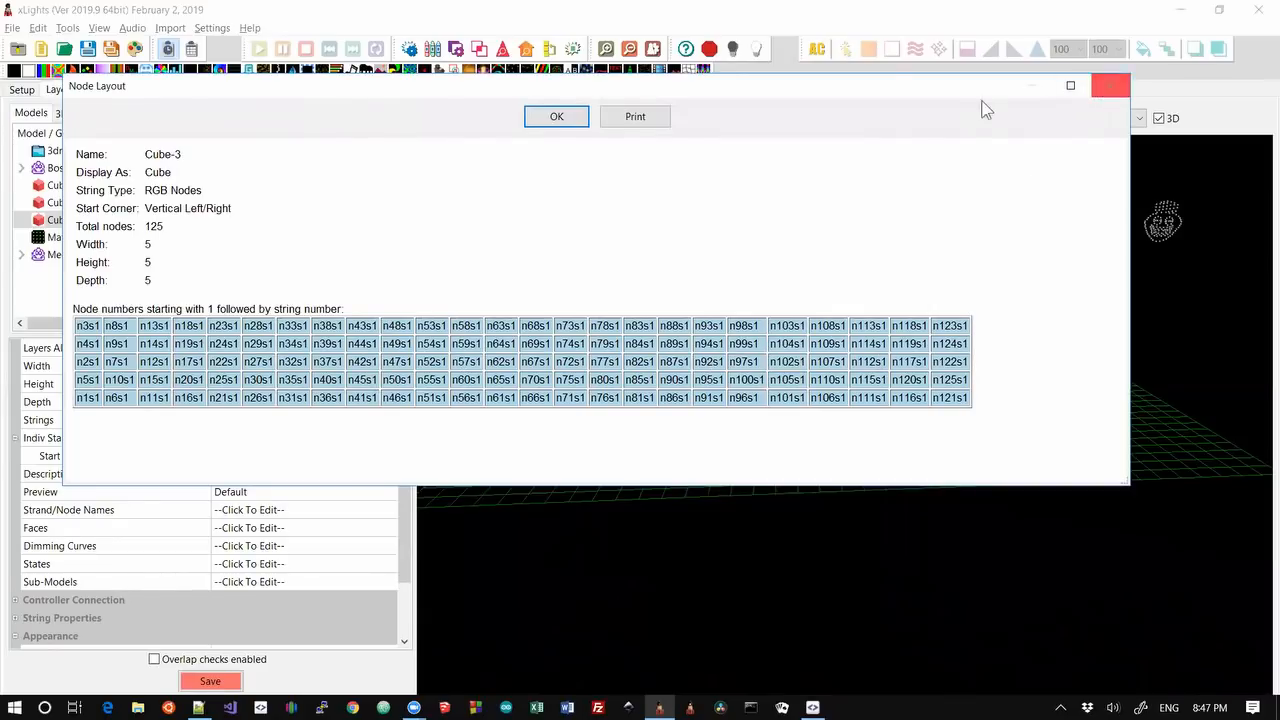
{"action": "left_click_drag", "start_coordinate": [348, 88], "coordinate": [476, 425]}
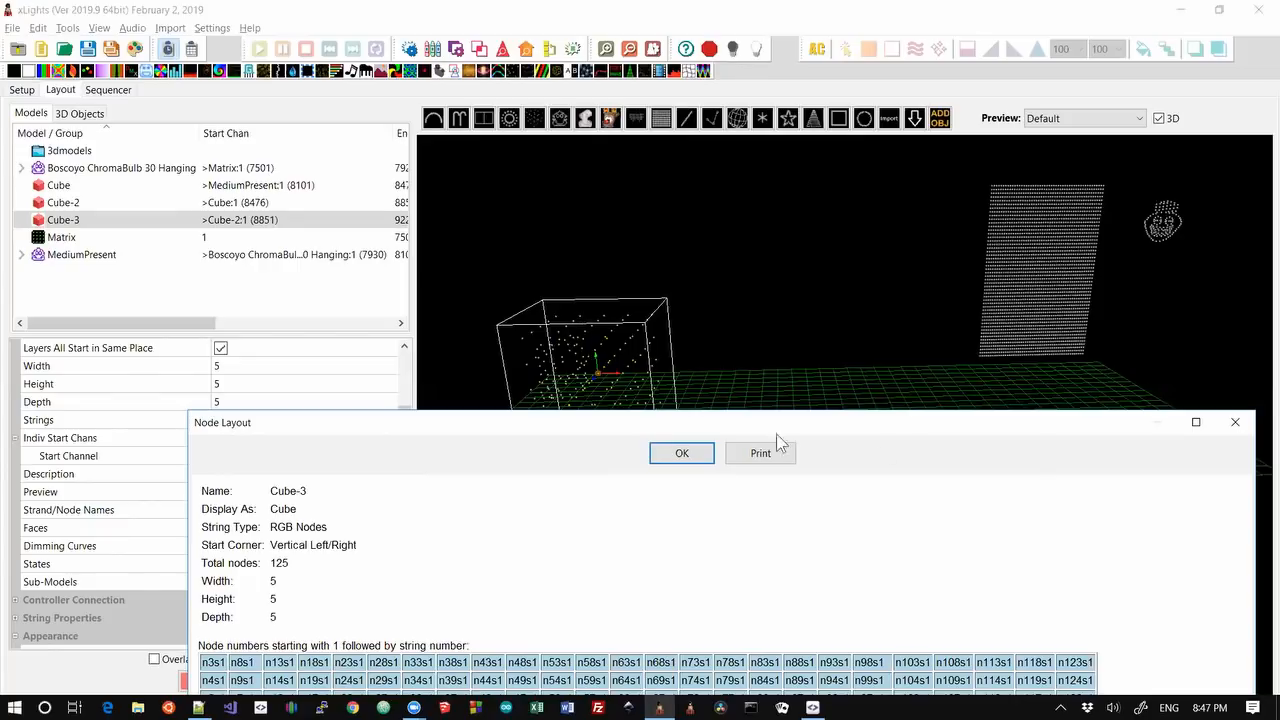
{"action": "left_click", "coordinate": [1235, 422]}
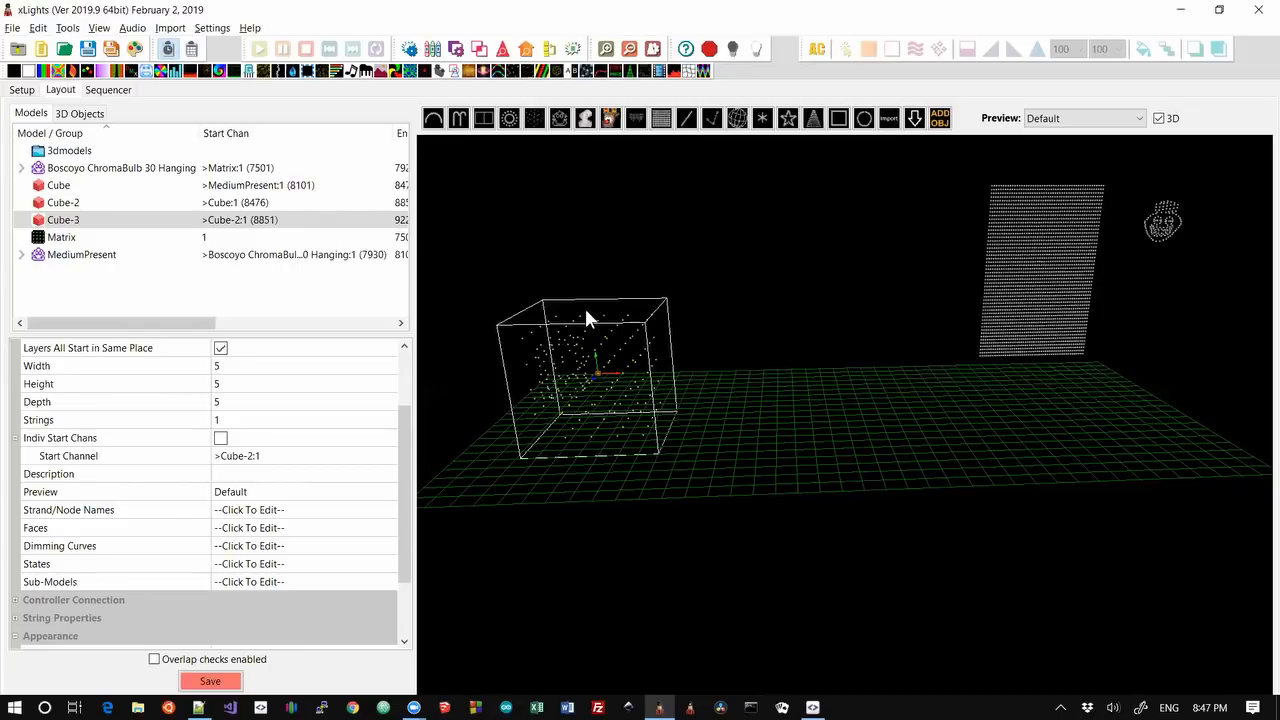
Set the Cube-3 Fire effect's render style to Overlaid X and view the cube from different angles in the house preview
{"action": "left_click", "coordinate": [108, 90]}
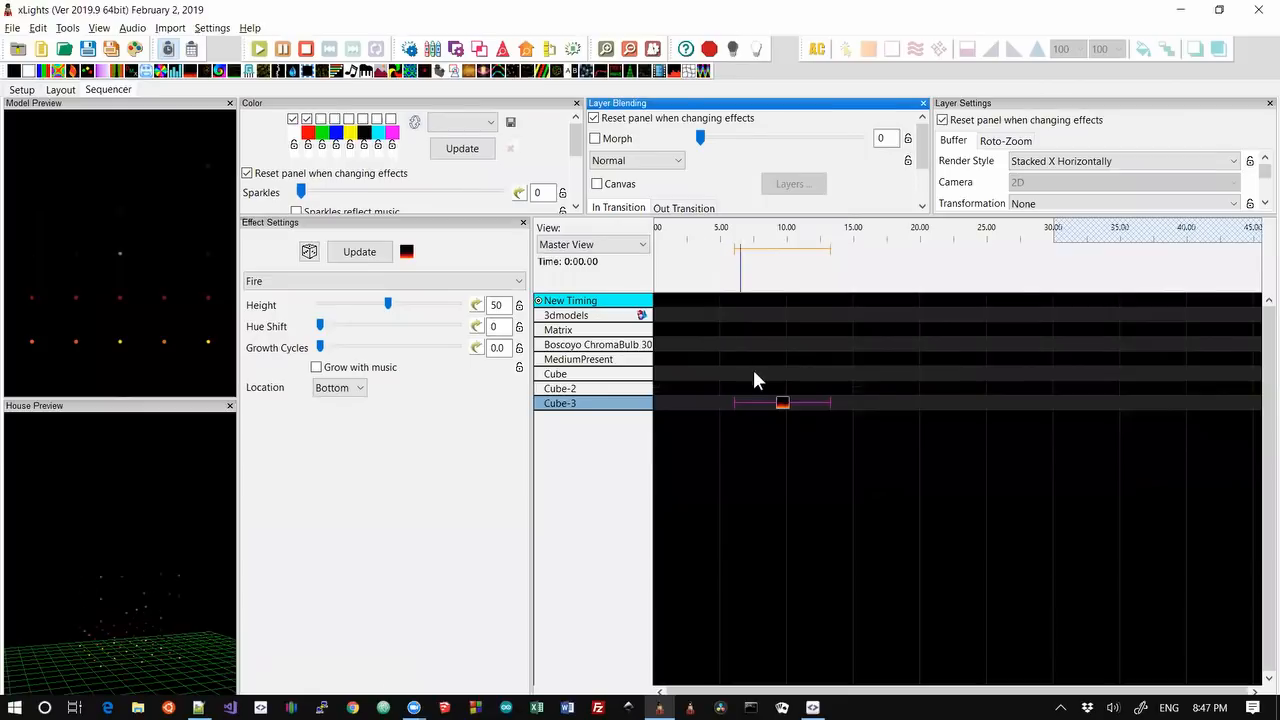
{"action": "left_click", "coordinate": [1057, 165]}
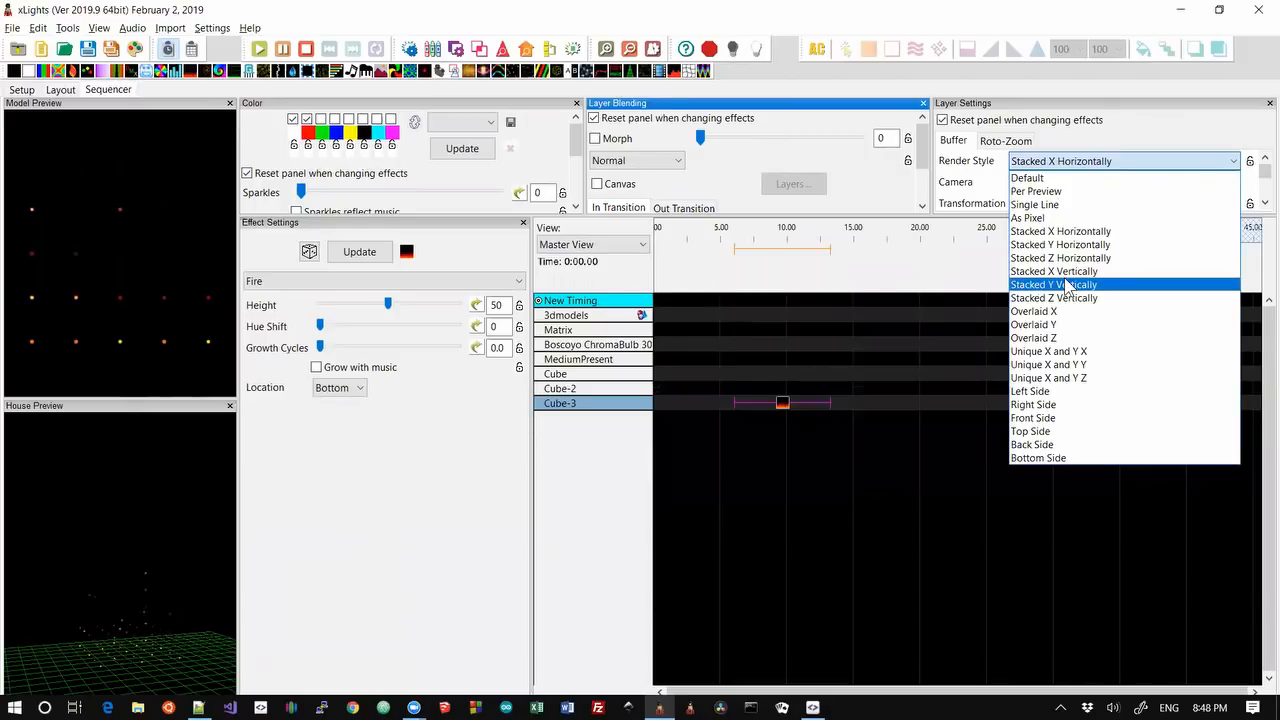
{"action": "left_click", "coordinate": [1047, 314]}
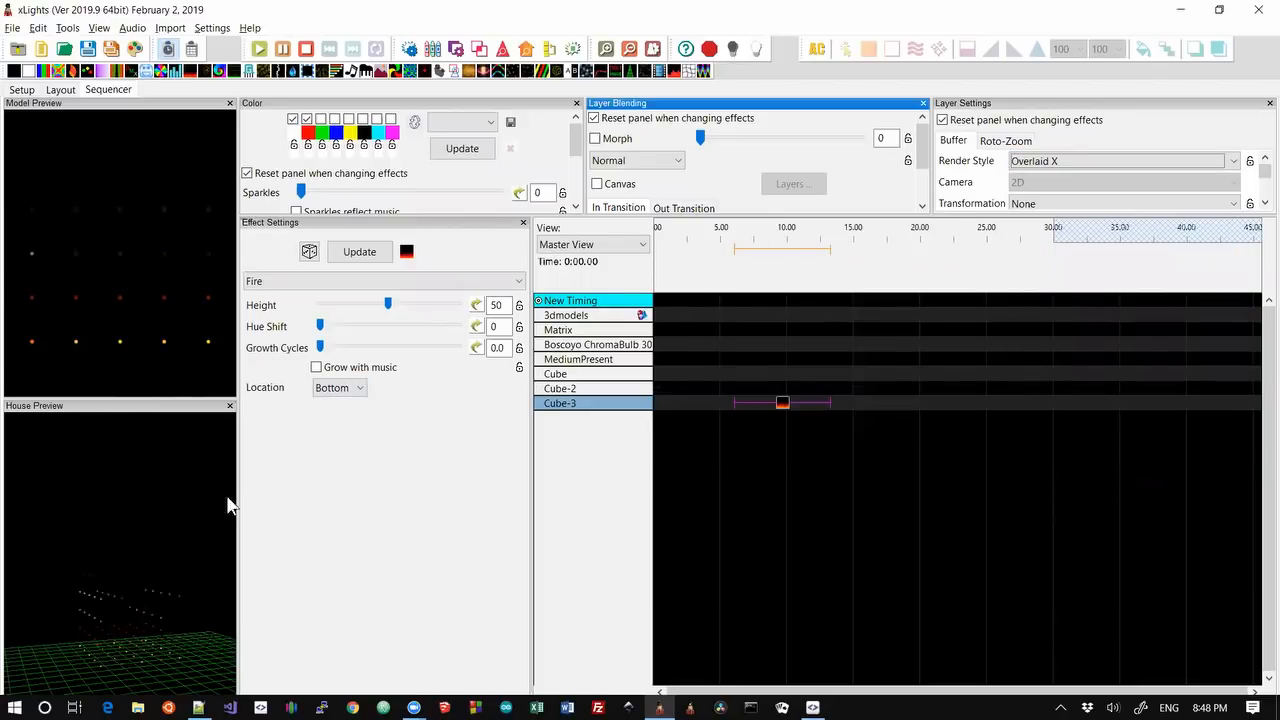
{"action": "left_click_drag", "start_coordinate": [165, 683], "coordinate": [125, 684]}
{"action": "left_click_drag", "start_coordinate": [140, 640], "coordinate": [137, 602]}
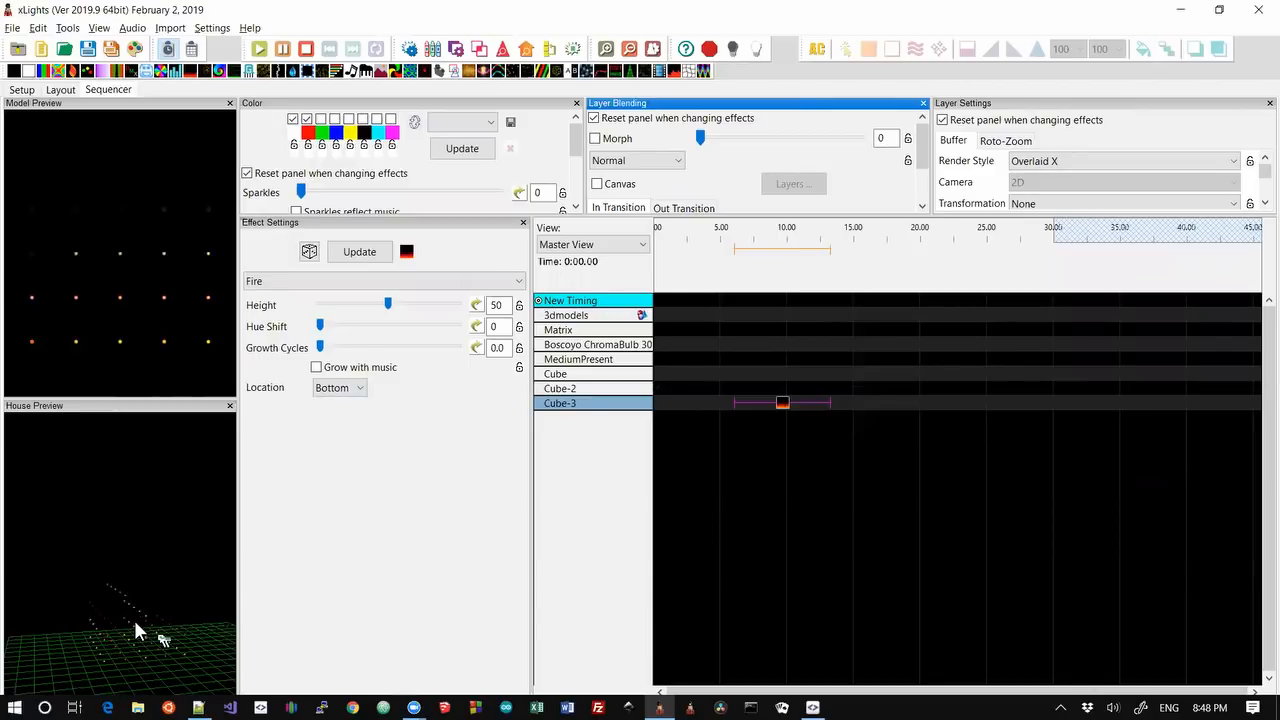
Change the Cube-3 Fire effect's render style to Unique X and Y X and view it in the house preview
{"action": "left_click", "coordinate": [1072, 162]}
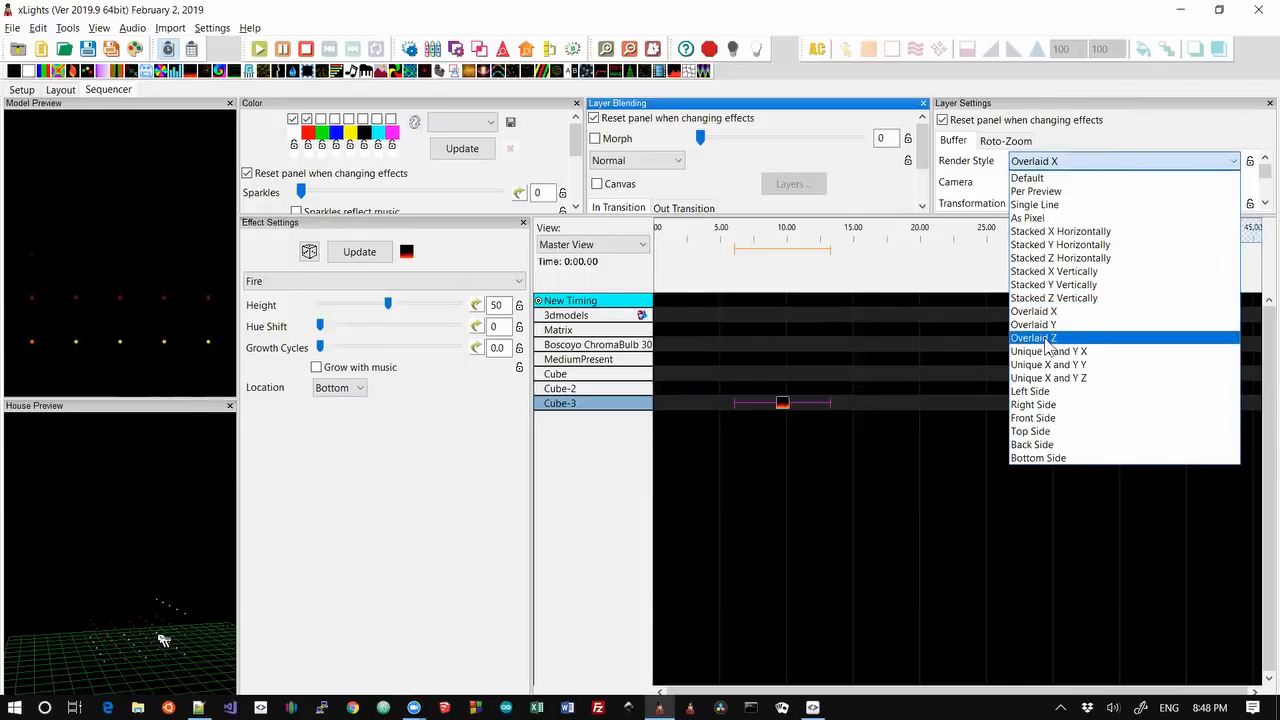
{"action": "left_click", "coordinate": [1075, 351]}
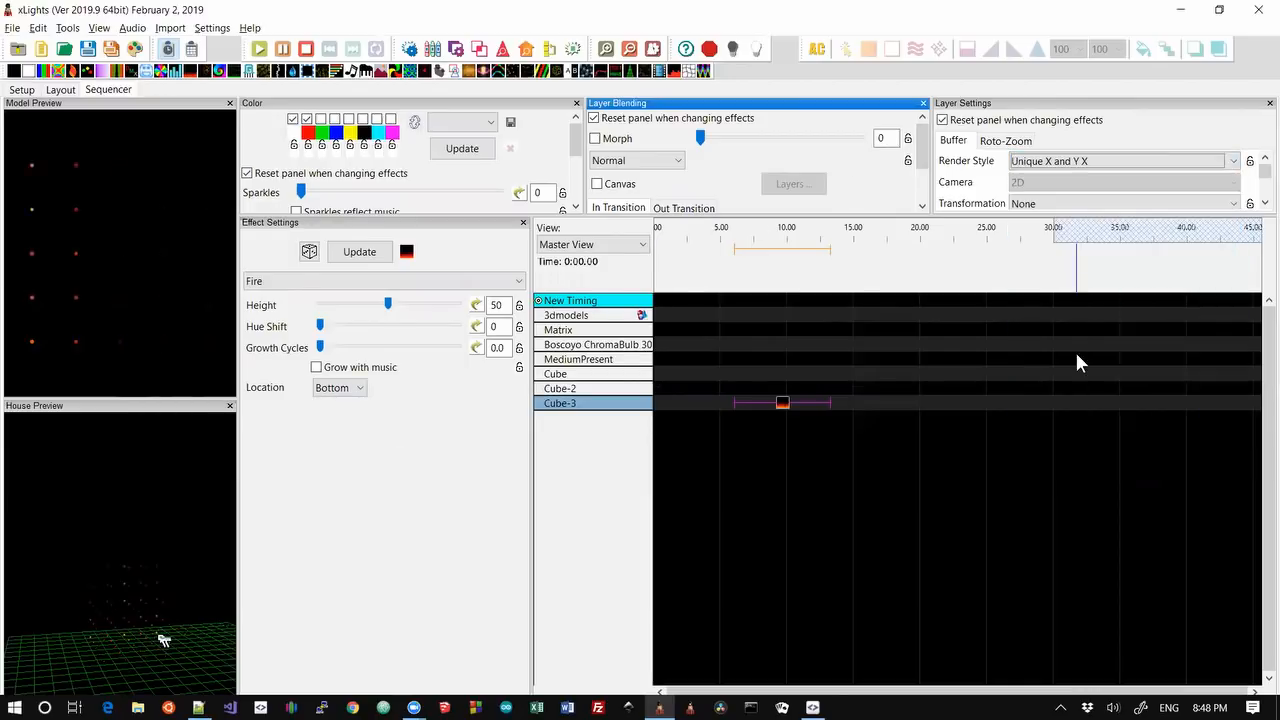
{"action": "mouse_move", "coordinate": [147, 590]}
{"action": "left_mouse_down"}
{"action": "mouse_move", "coordinate": [166, 574]}
{"action": "mouse_move", "coordinate": [146, 597]}
{"action": "left_mouse_up"}
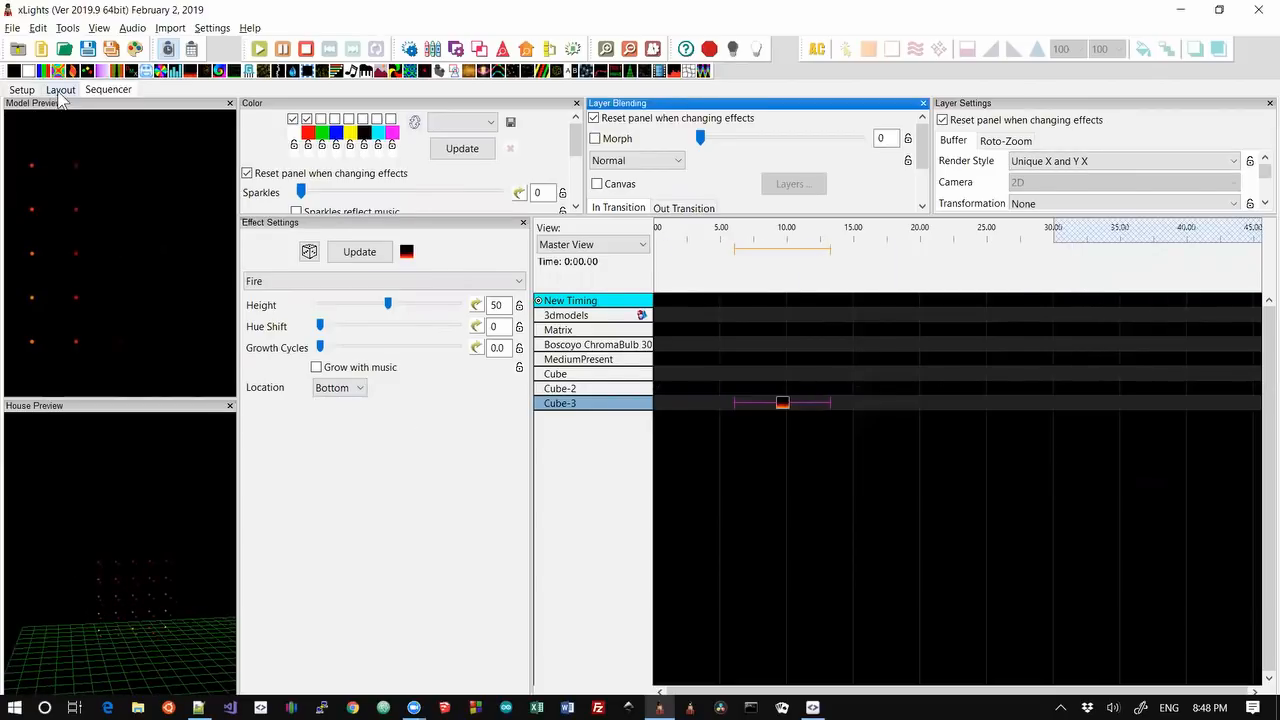
Reopen Cube-3's node layout from the layout view and examine how its node columns relate to the render style
{"action": "left_click", "coordinate": [60, 90]}
{"action": "right_click", "coordinate": [607, 384]}
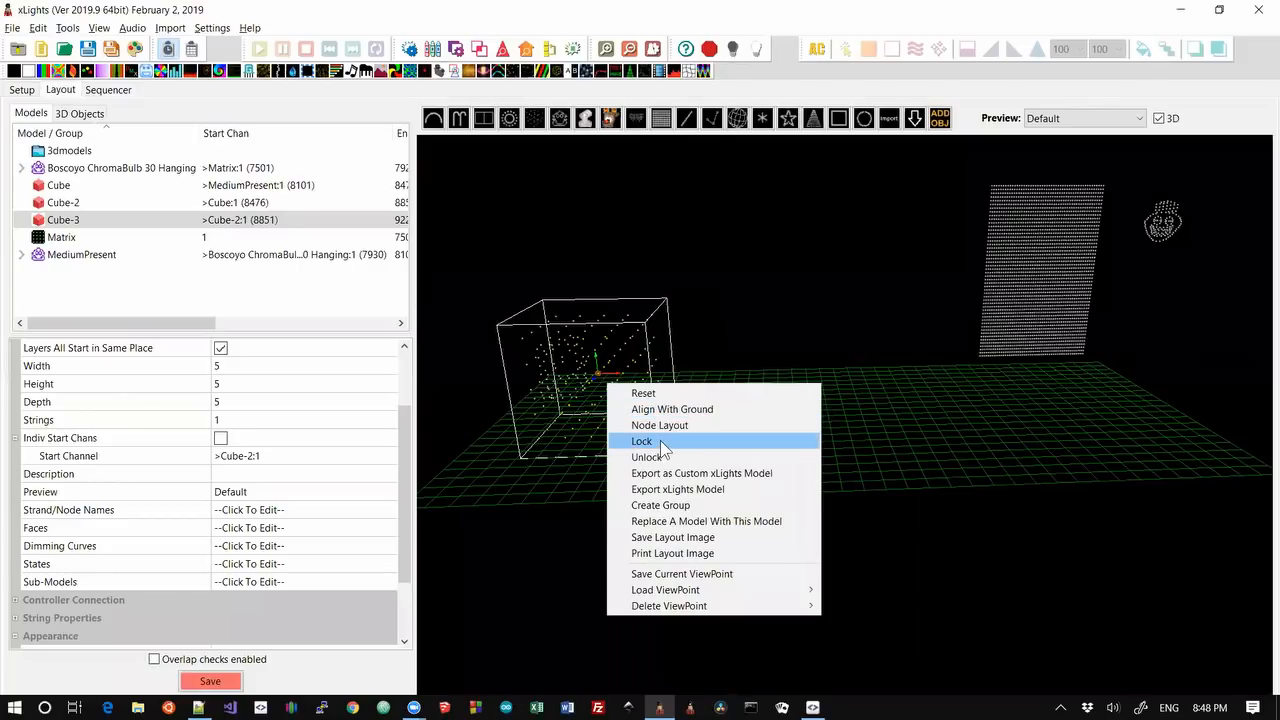
{"action": "left_click", "coordinate": [670, 426]}
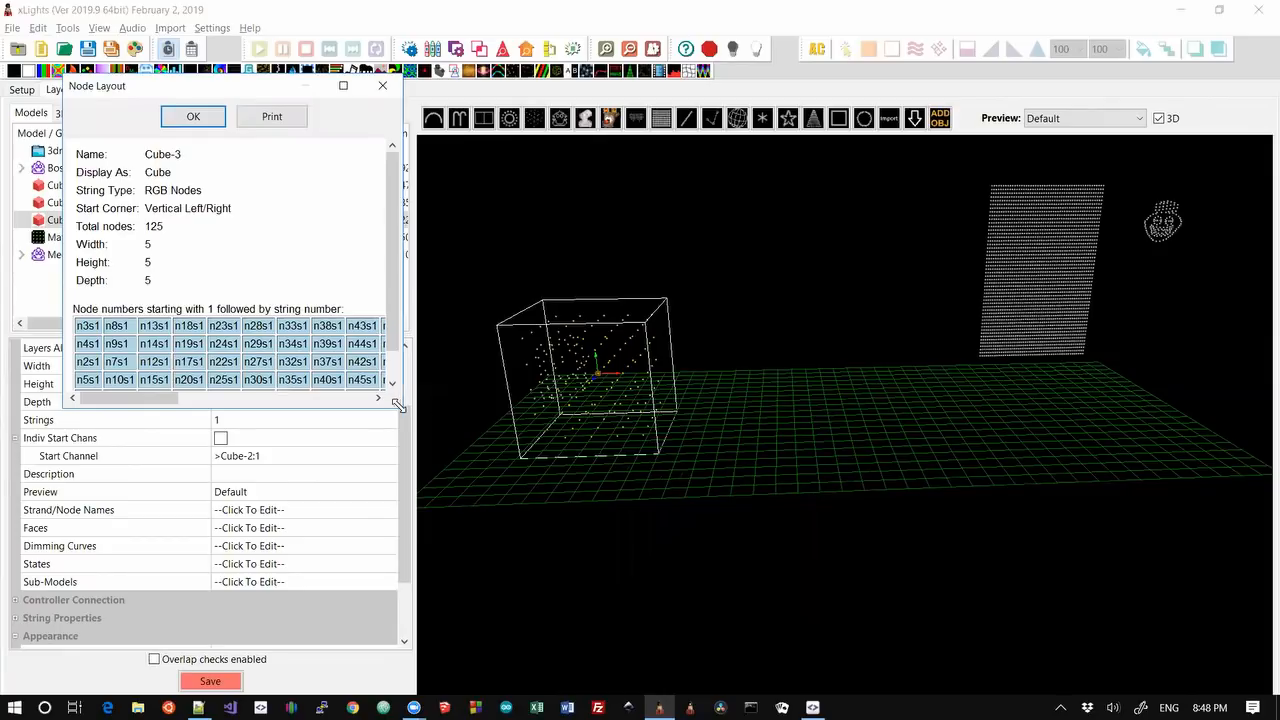
{"action": "left_click_drag", "start_coordinate": [398, 404], "coordinate": [1170, 662]}
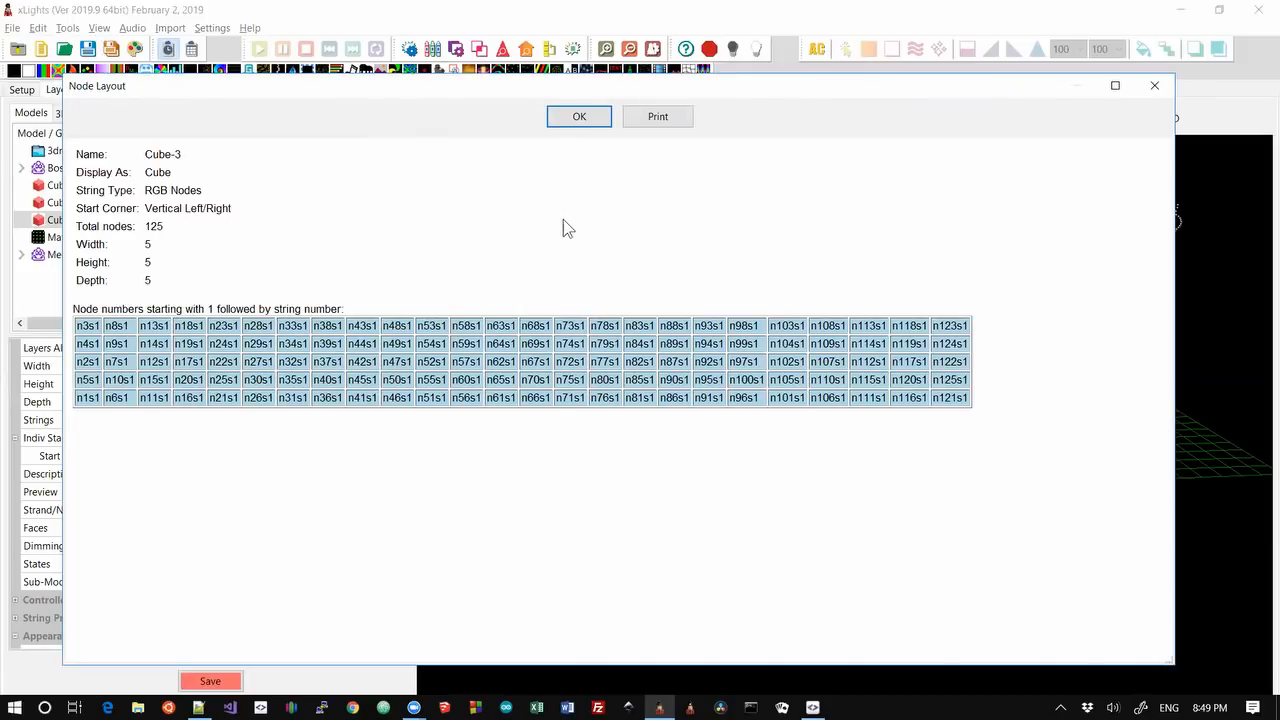
{"action": "left_click", "coordinate": [1150, 87]}
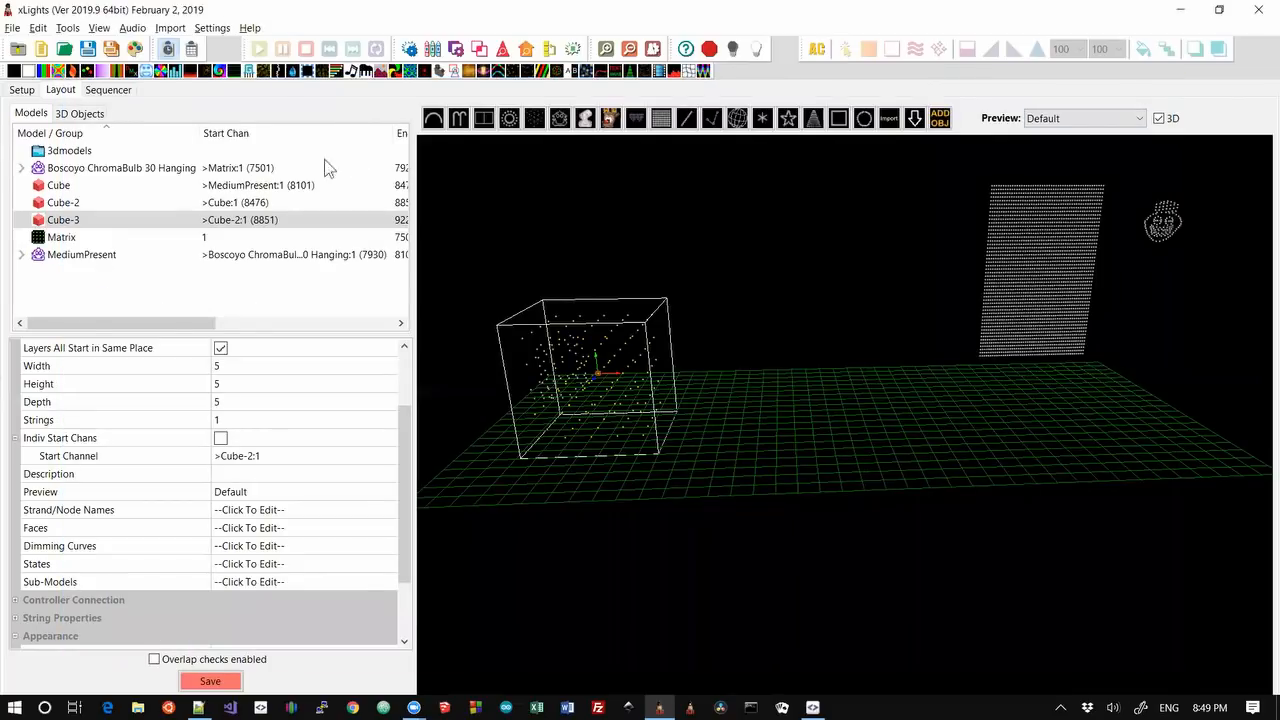
Try the Left Side render style on the Cube-3 Fire effect, inspect the cube in the house preview, and switch to Right Side
{"action": "left_click", "coordinate": [112, 90]}
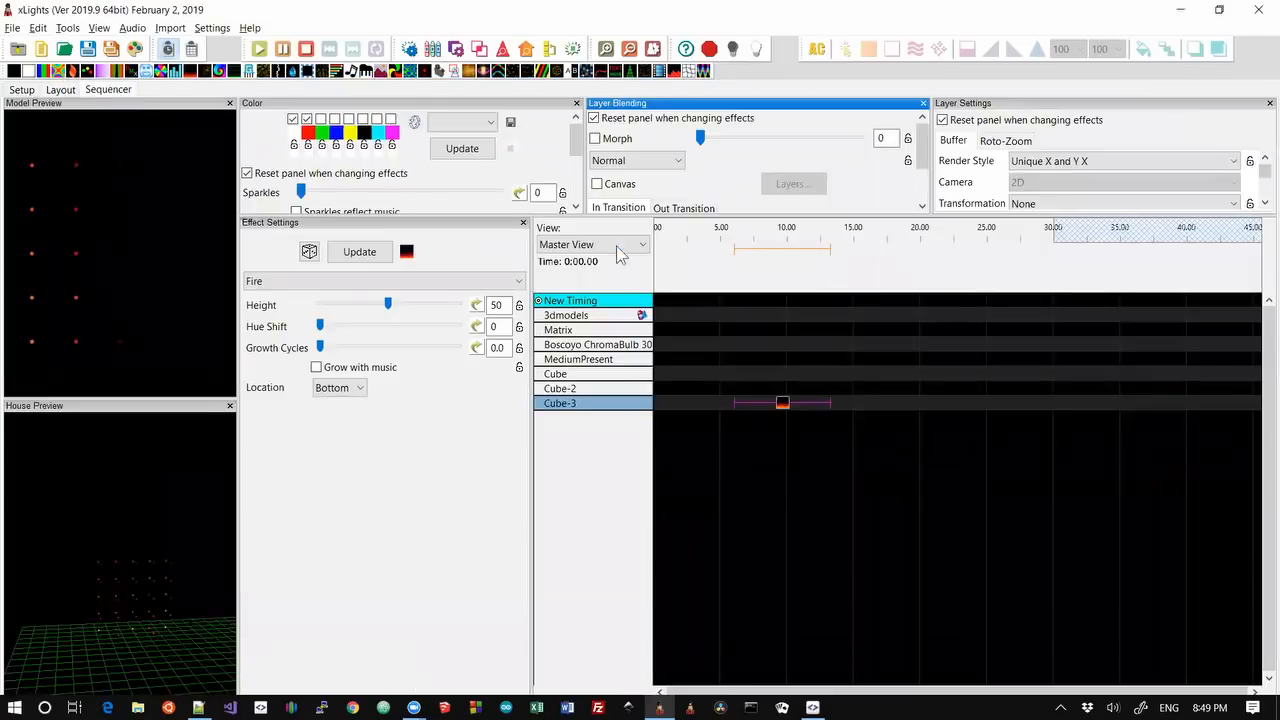
{"action": "left_click", "coordinate": [1082, 161]}
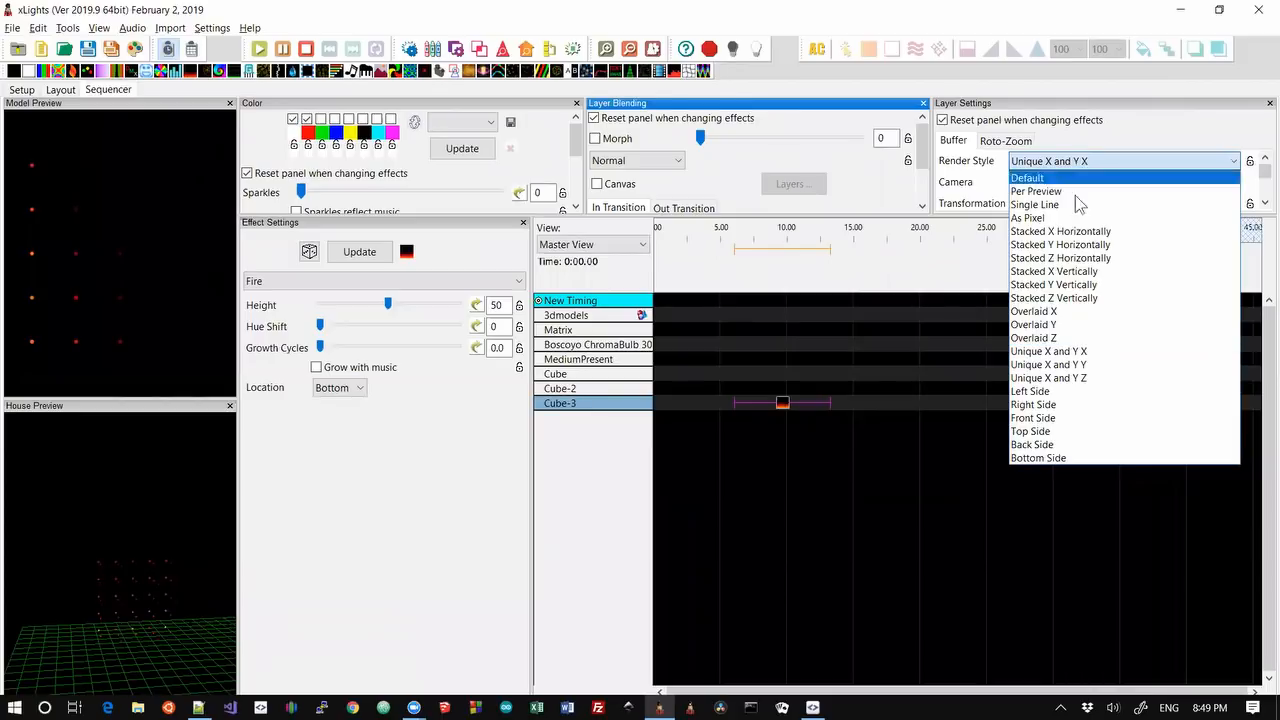
{"action": "left_click", "coordinate": [1063, 393]}
{"action": "left_click_drag", "start_coordinate": [63, 660], "coordinate": [88, 666]}
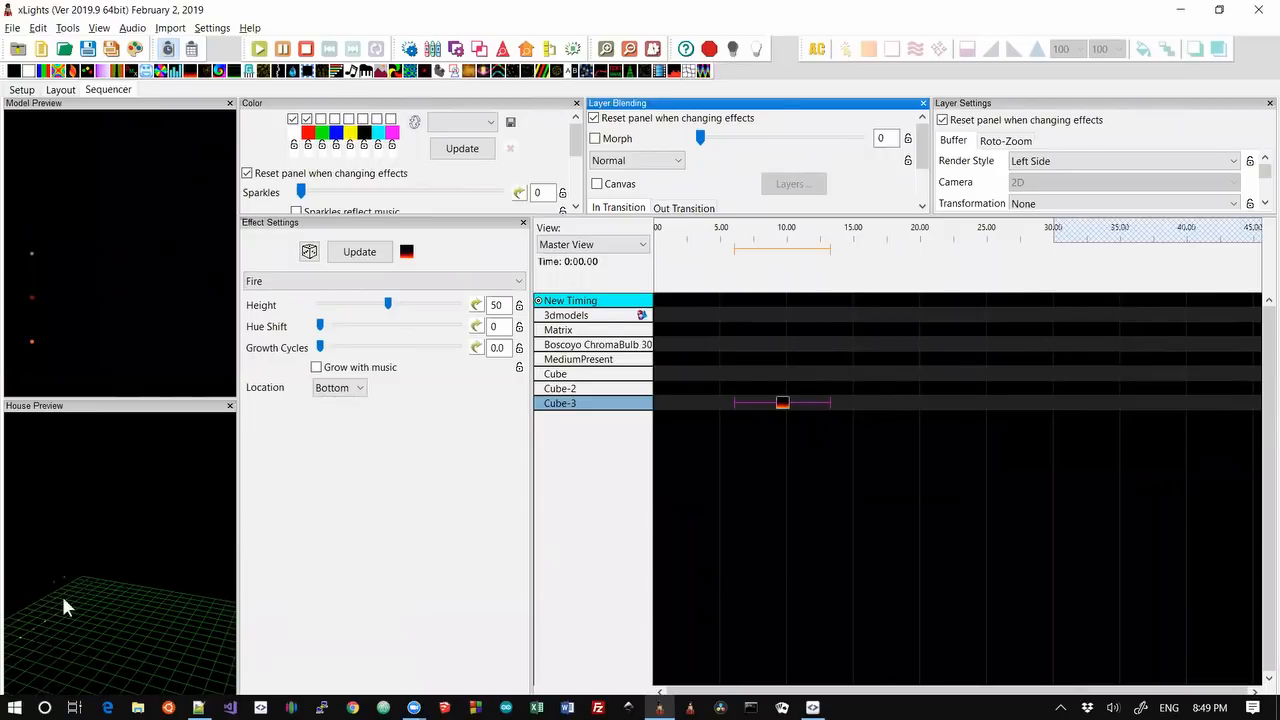
{"action": "left_click", "coordinate": [1080, 160]}
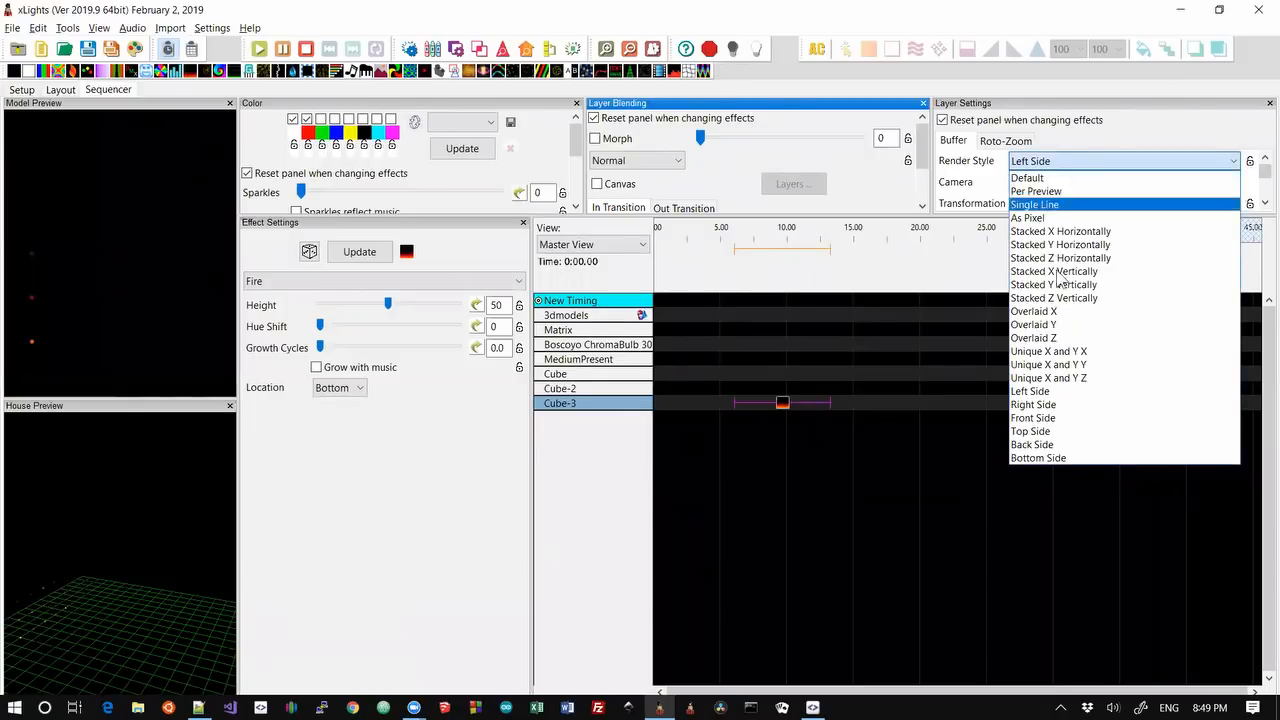
{"action": "left_click", "coordinate": [1057, 405]}
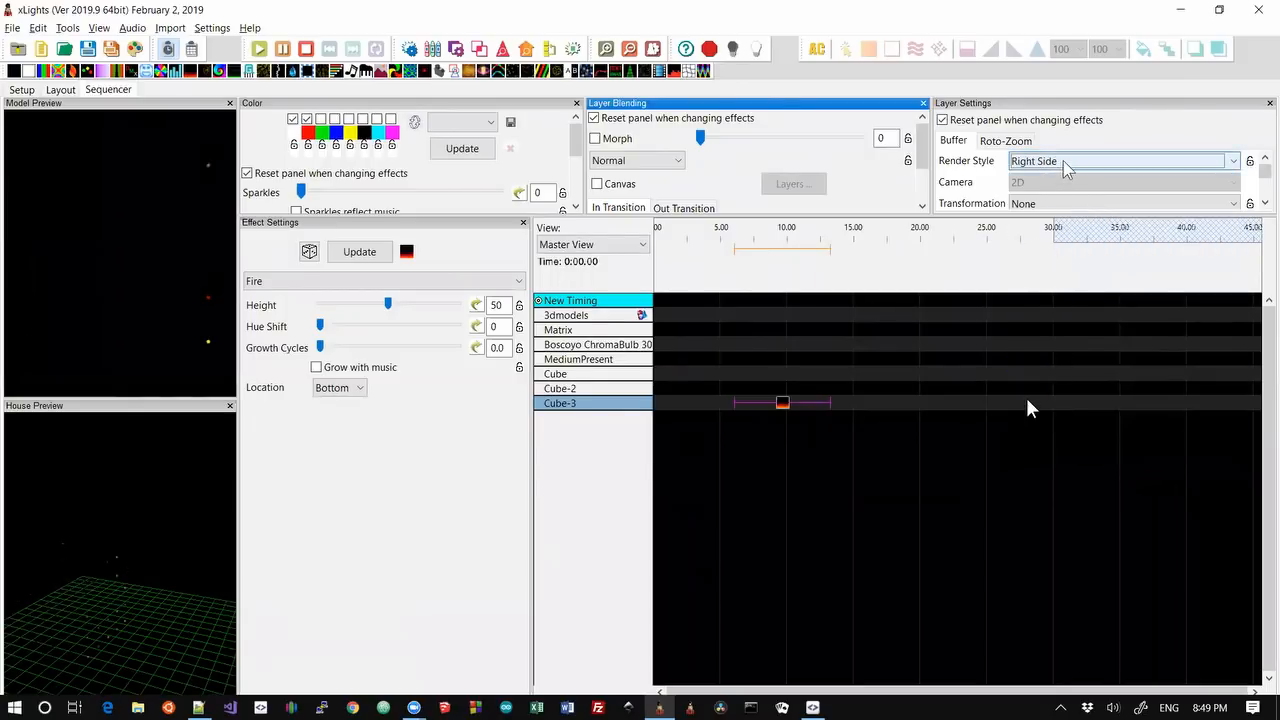
Set the Cube-3 Fire effect's render style to Top Side and review the remaining side options
{"action": "left_click", "coordinate": [1066, 163]}
{"action": "left_click", "coordinate": [1026, 431]}
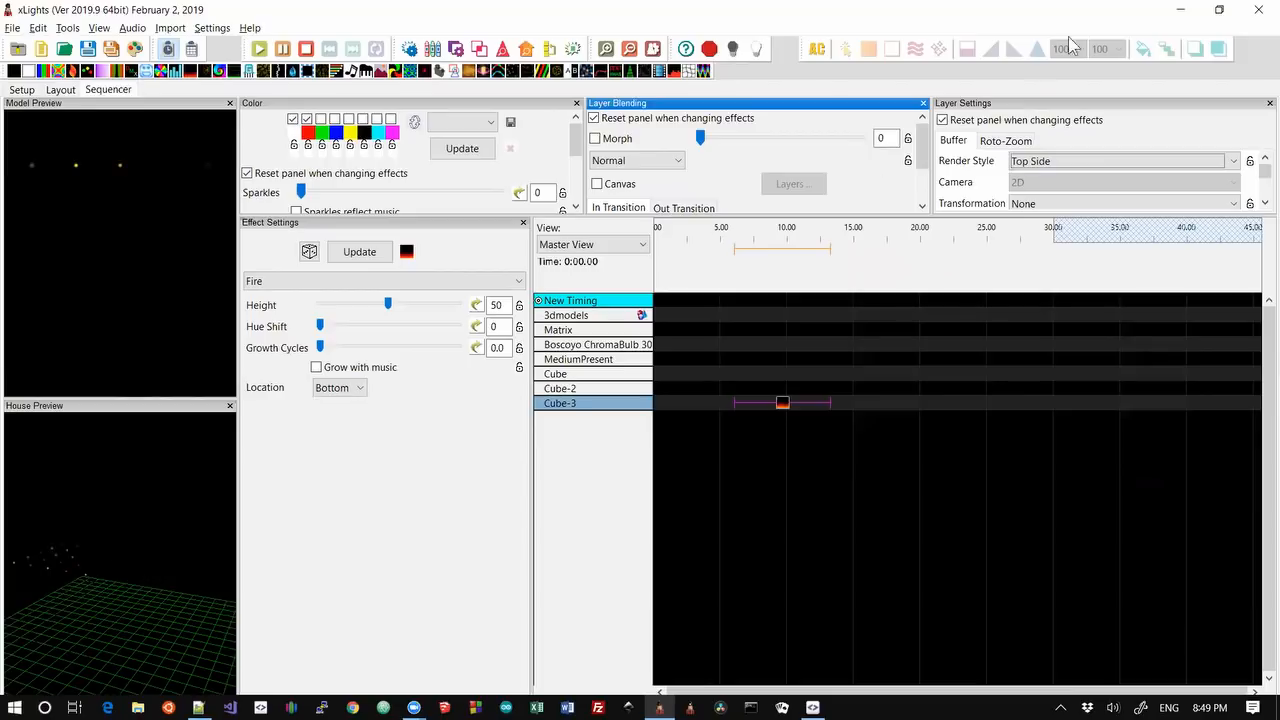
{"action": "left_click", "coordinate": [1060, 161]}
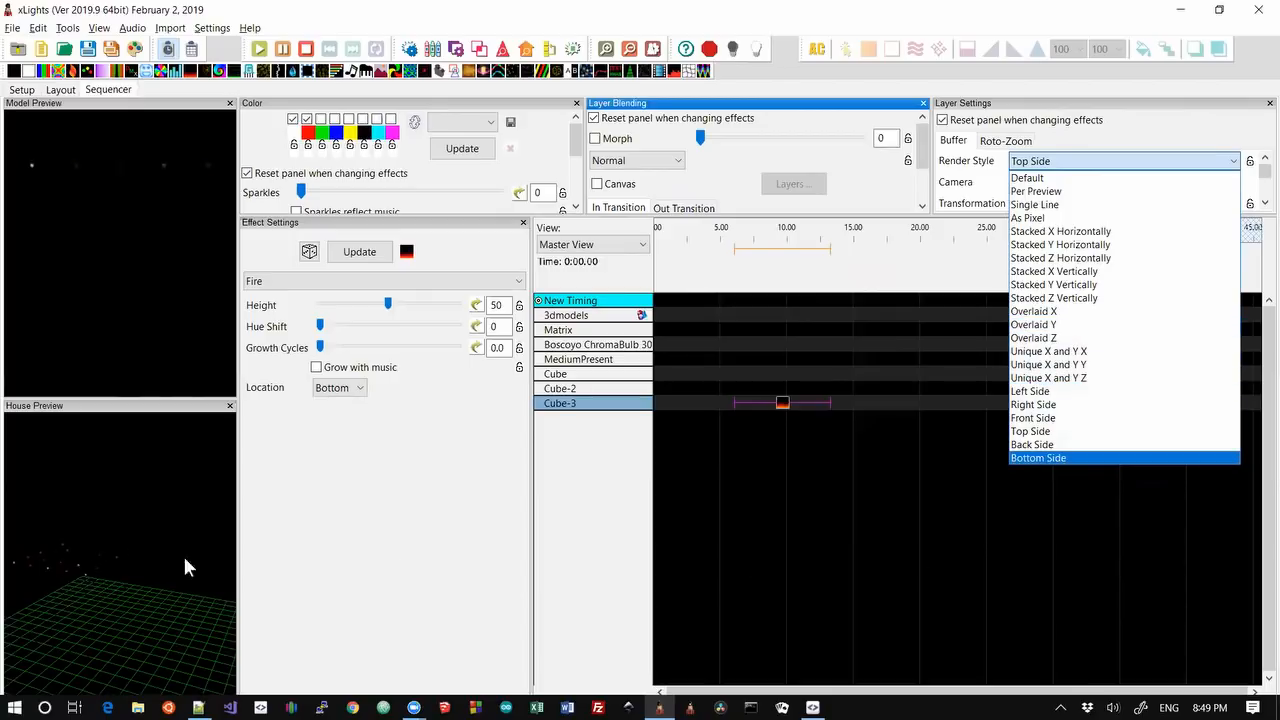
{"action": "left_click", "coordinate": [797, 440]}
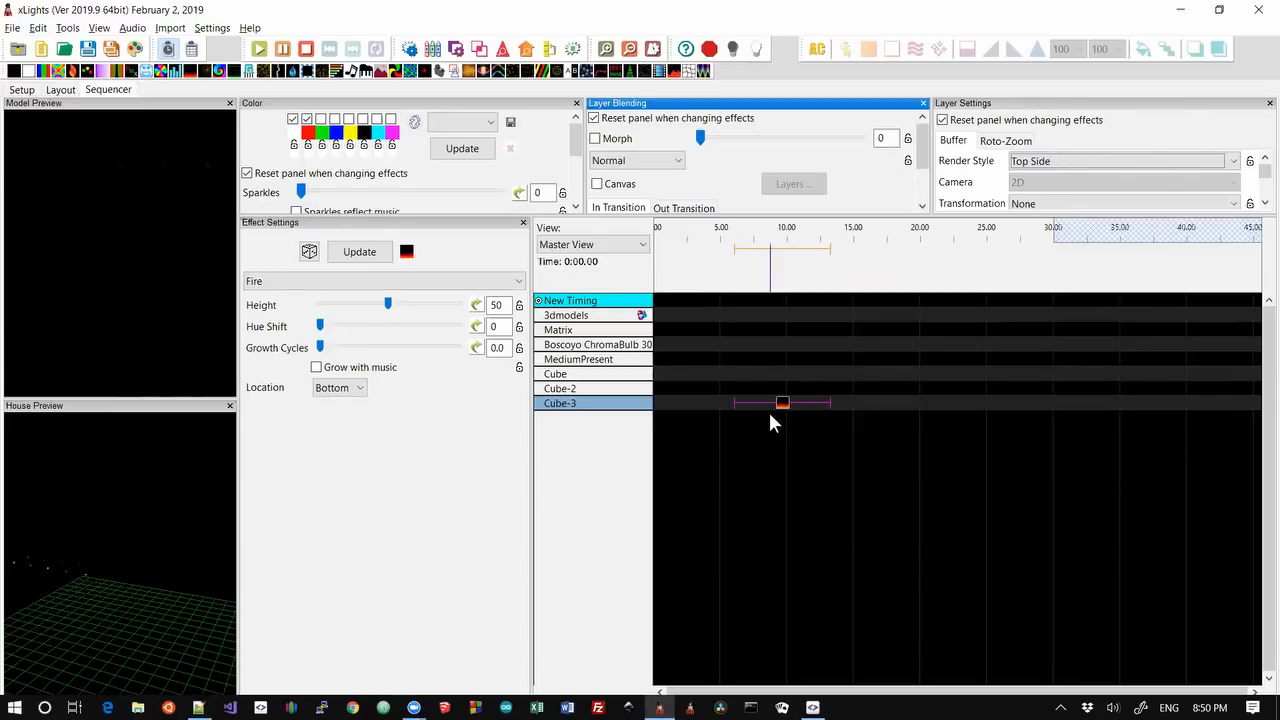
Move the Cube-3 Fire effect to about 4 to 11 seconds and add a Fire effect to Matrix at about 13 to 18 seconds
{"action": "left_click_drag", "start_coordinate": [782, 406], "coordinate": [755, 414]}
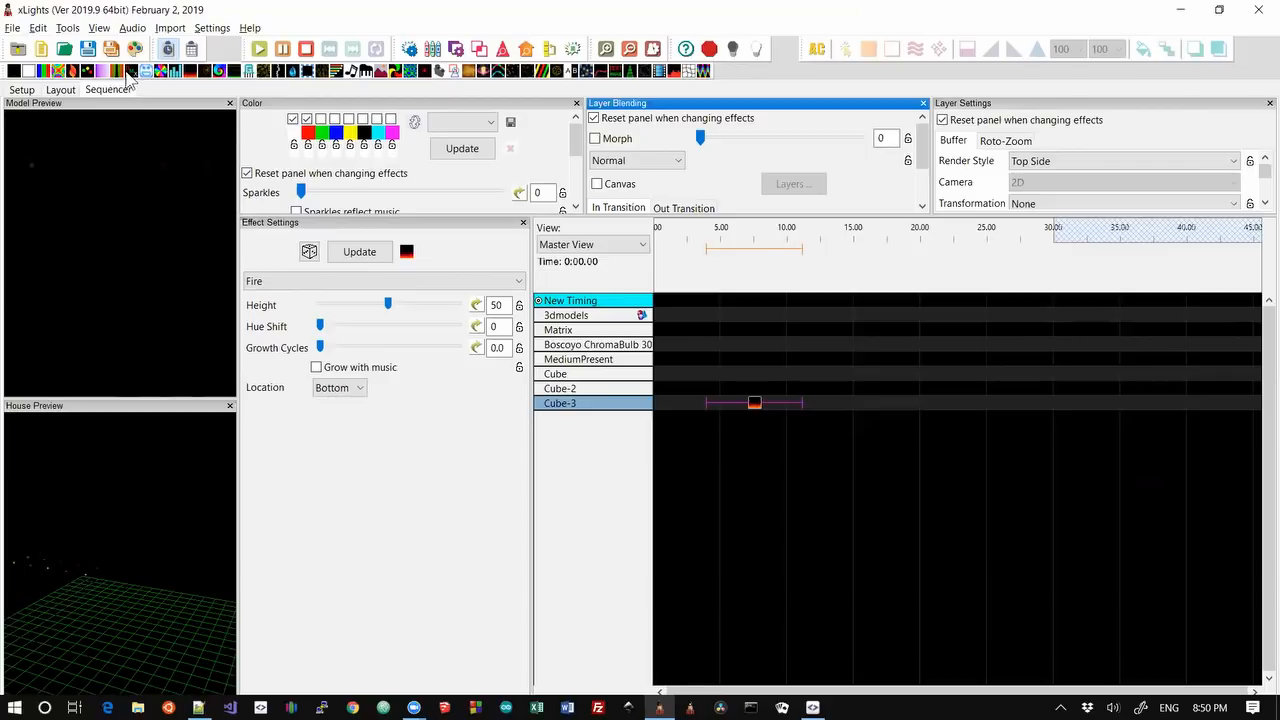
{"action": "mouse_move", "coordinate": [190, 78]}
{"action": "left_mouse_down"}
{"action": "mouse_move", "coordinate": [685, 328]}
{"action": "mouse_move", "coordinate": [785, 360]}
{"action": "mouse_move", "coordinate": [834, 329]}
{"action": "mouse_move", "coordinate": [896, 331]}
{"action": "left_mouse_up"}
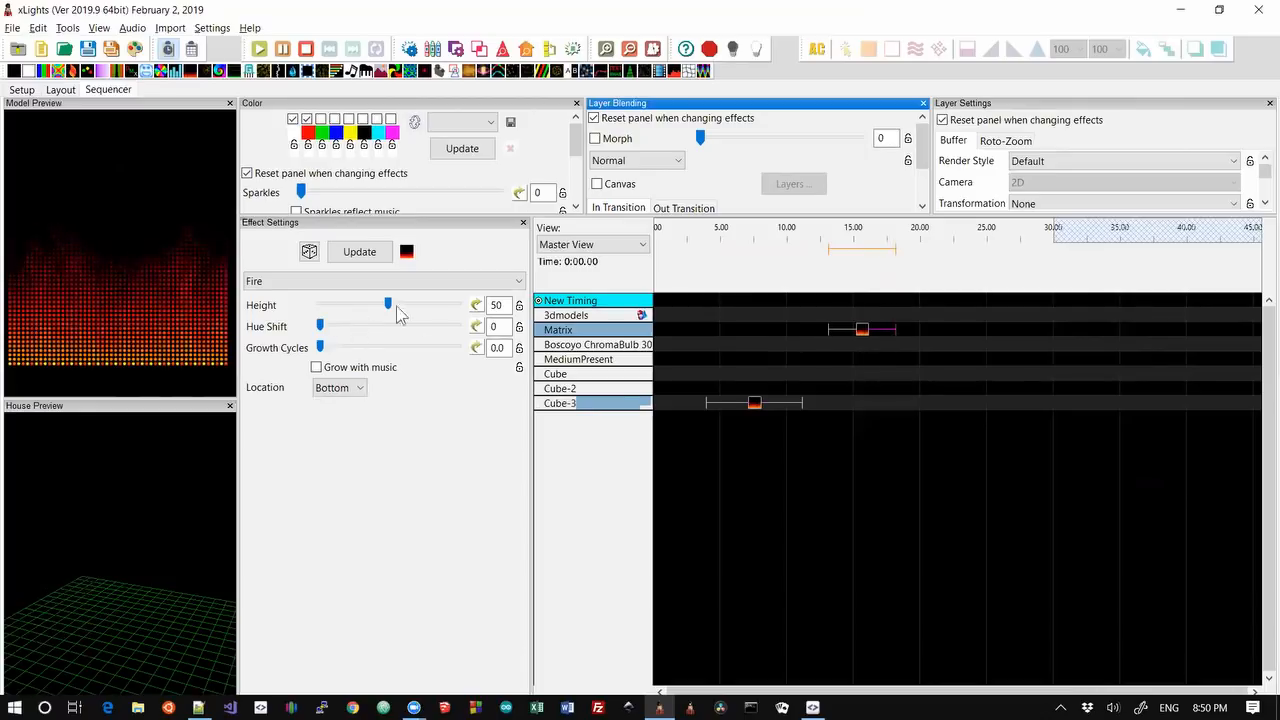
Give the Matrix Fire effect's Height a Ramp Up/Down value curve and flip it several times
{"action": "left_click", "coordinate": [476, 305]}
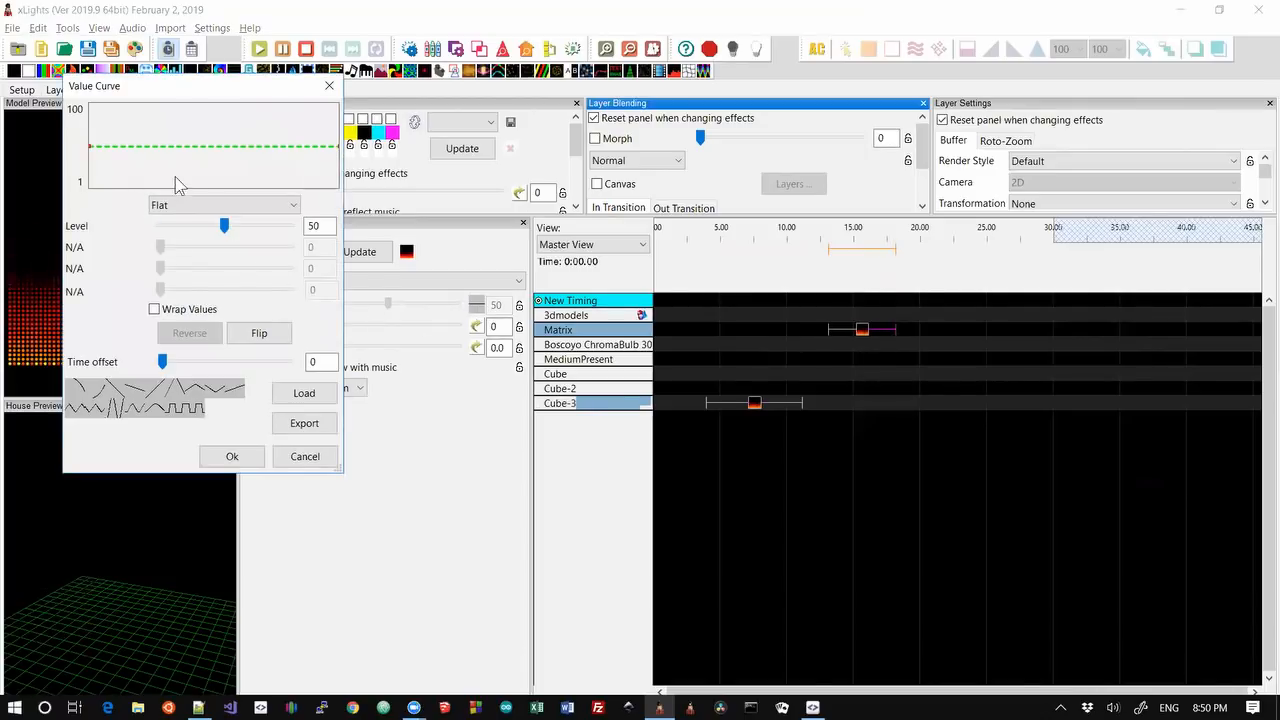
{"action": "left_click", "coordinate": [191, 206]}
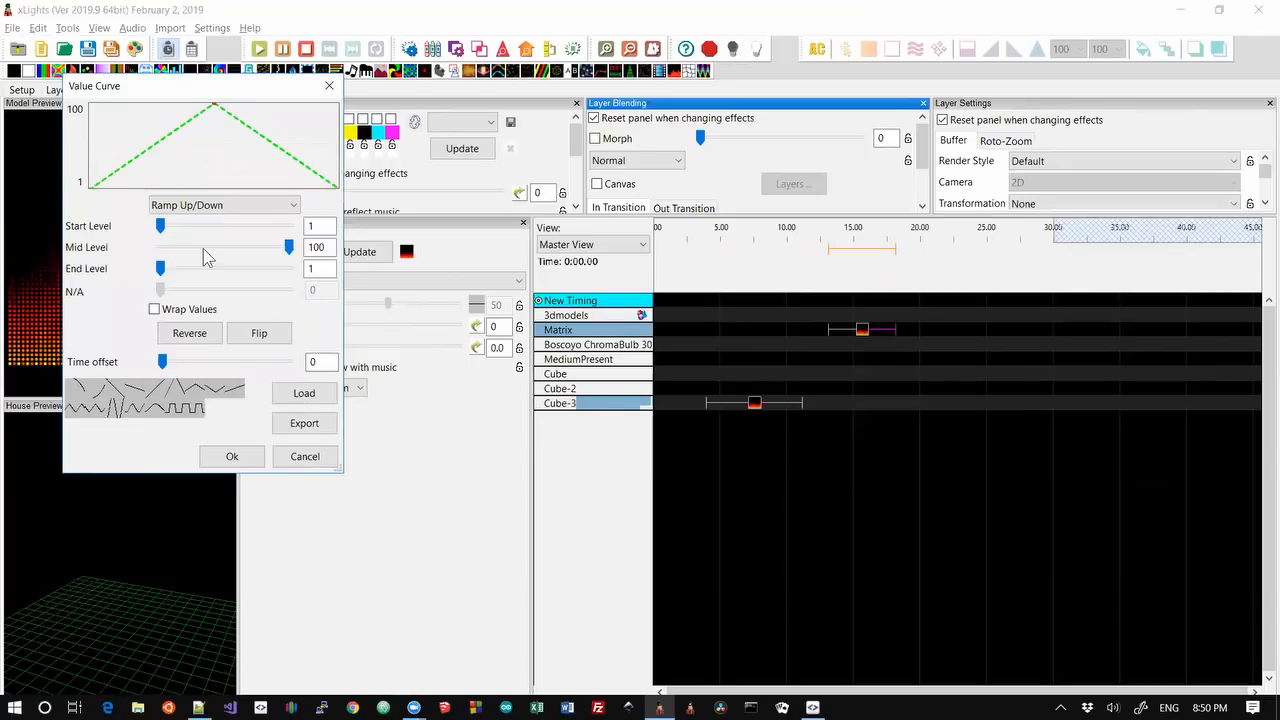
{"action": "left_click", "coordinate": [202, 250]}
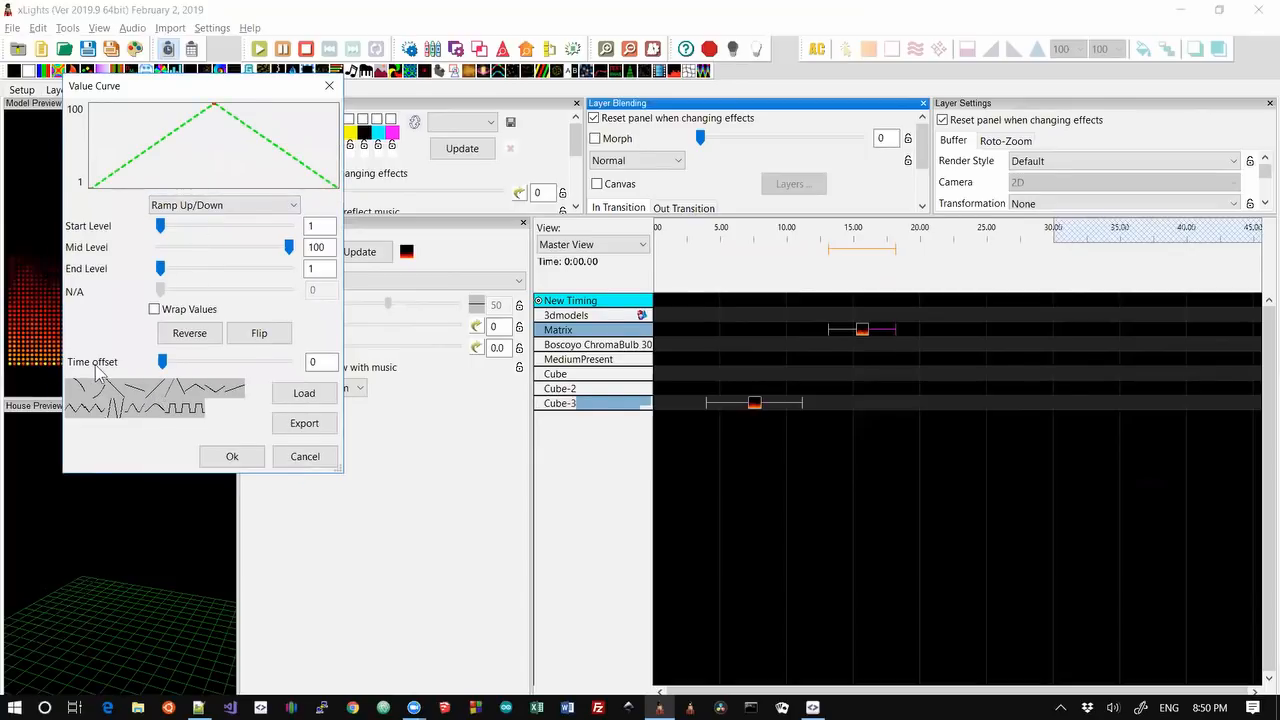
{"action": "left_click", "coordinate": [260, 336]}
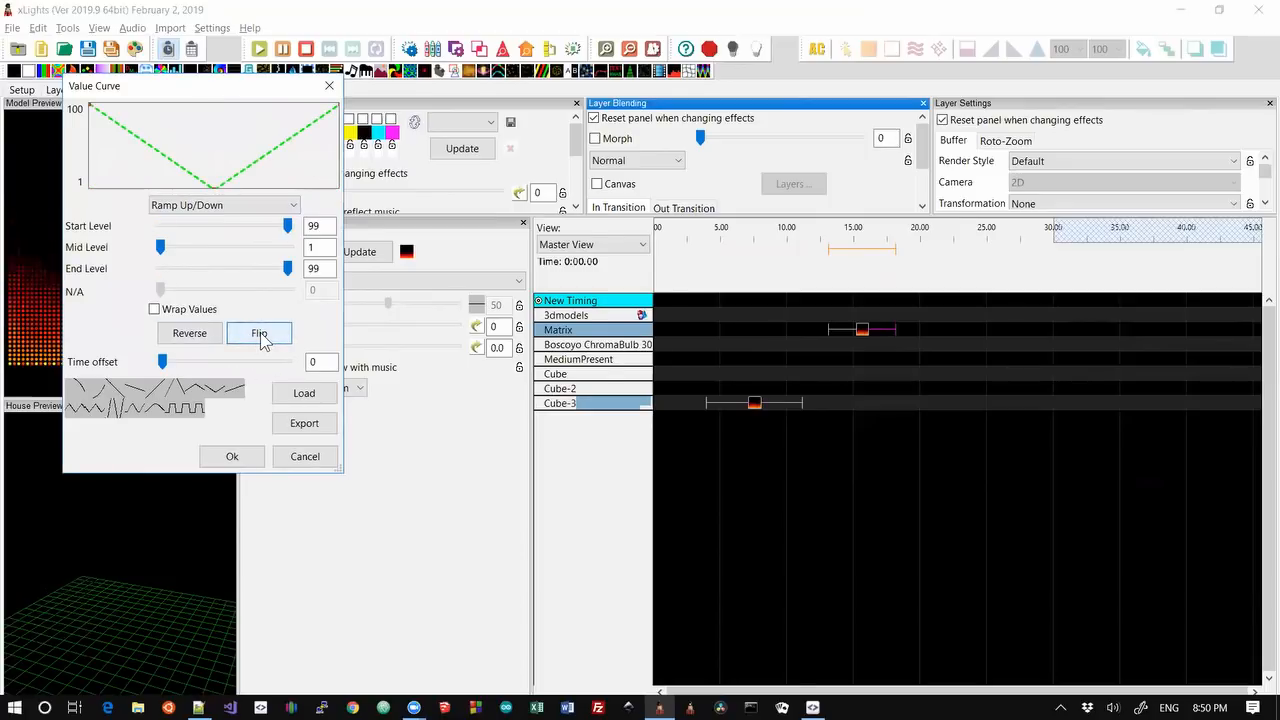
{"action": "left_click", "coordinate": [260, 338]}
{"action": "left_click", "coordinate": [260, 338]}
{"action": "left_click", "coordinate": [260, 338]}
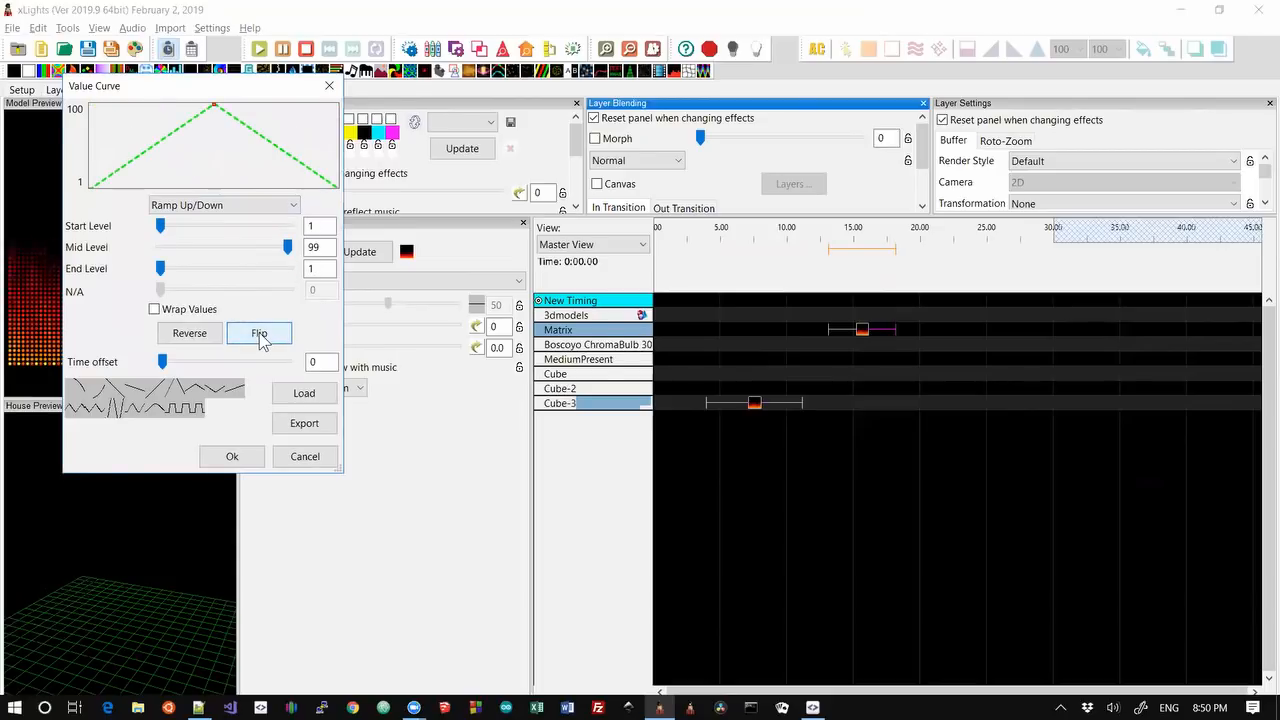
Change the Height value curve to Custom and add two points before its peak and one after it
{"action": "left_click", "coordinate": [212, 204]}
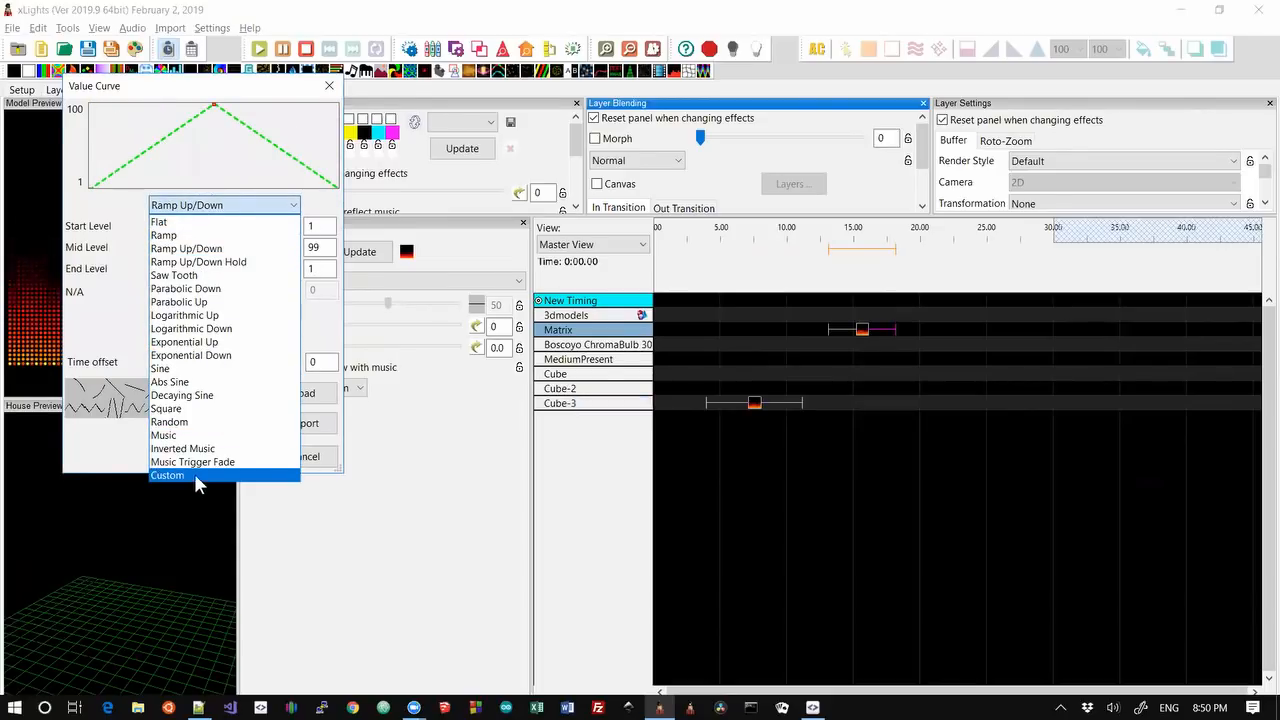
{"action": "left_click", "coordinate": [170, 475]}
{"action": "left_click", "coordinate": [309, 133]}
{"action": "left_click", "coordinate": [150, 137]}
{"action": "left_click", "coordinate": [116, 129]}
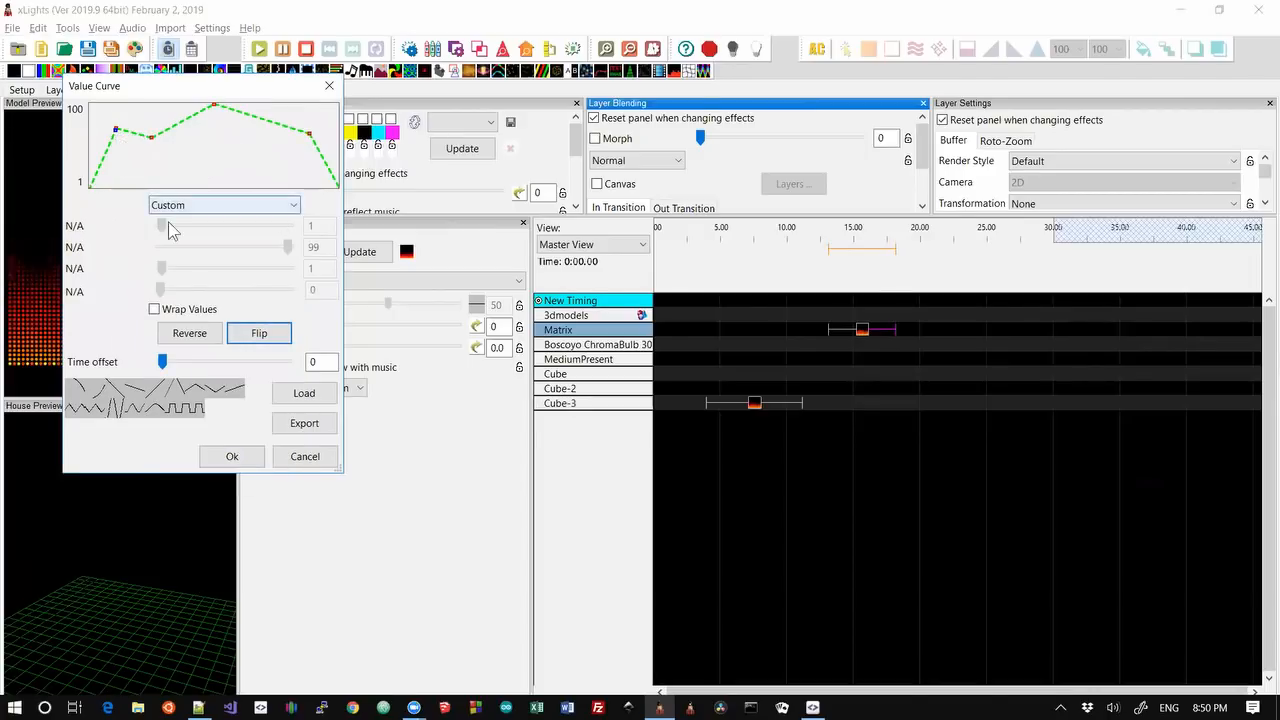
Try flipping and reversing the custom Height curve, and leave the value curve editor with Cancel
{"action": "left_click", "coordinate": [253, 334]}
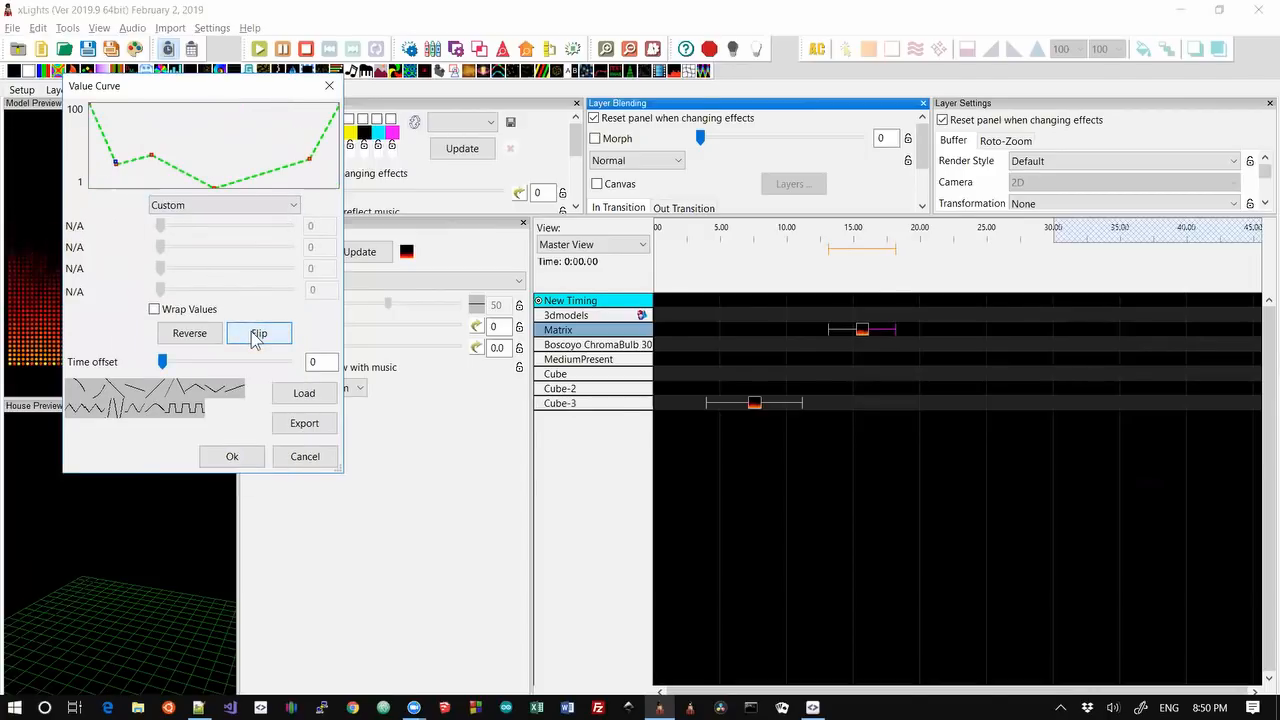
{"action": "left_click", "coordinate": [186, 337]}
{"action": "left_click", "coordinate": [183, 337]}
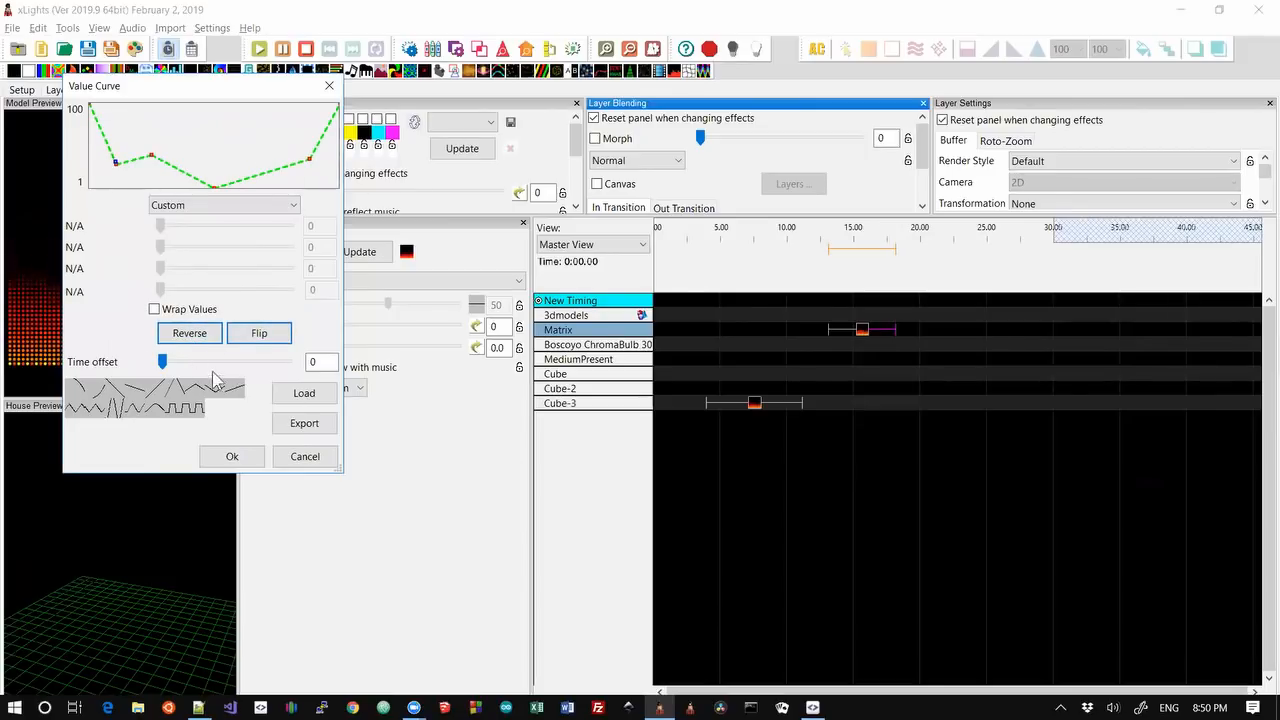
{"action": "left_click", "coordinate": [266, 344]}
{"action": "left_click", "coordinate": [266, 343]}
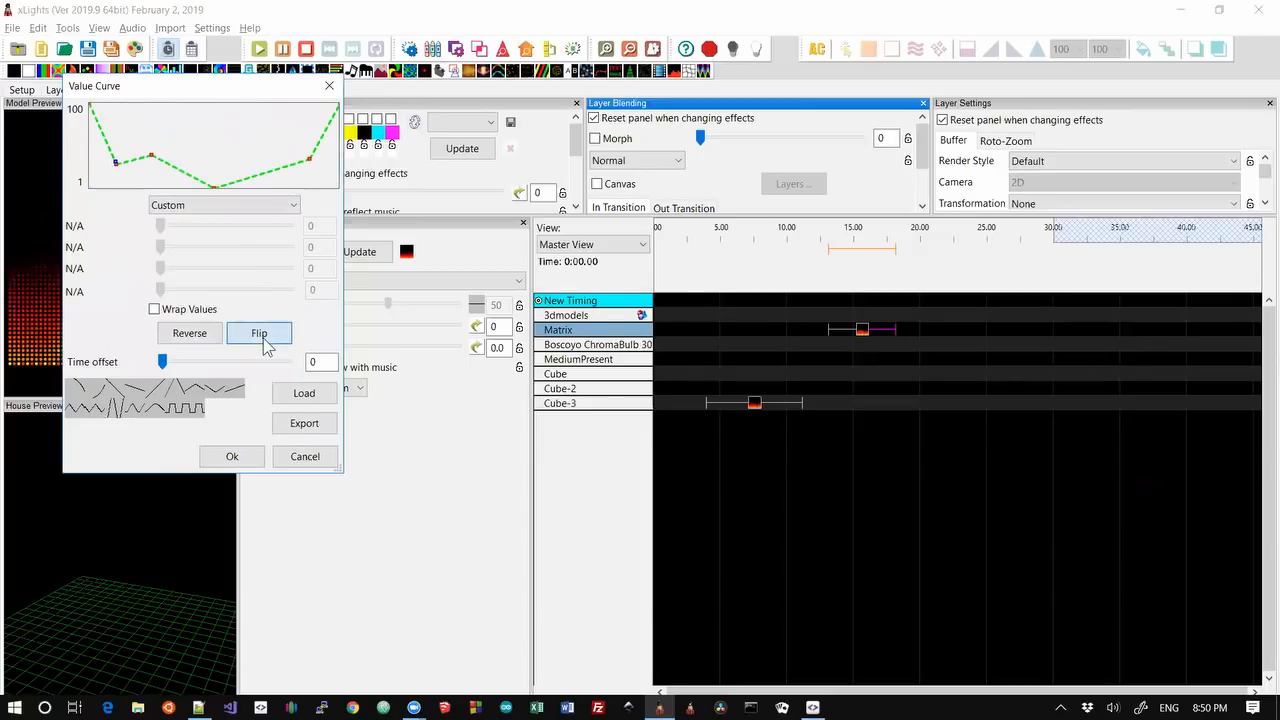
{"action": "left_click", "coordinate": [266, 344]}
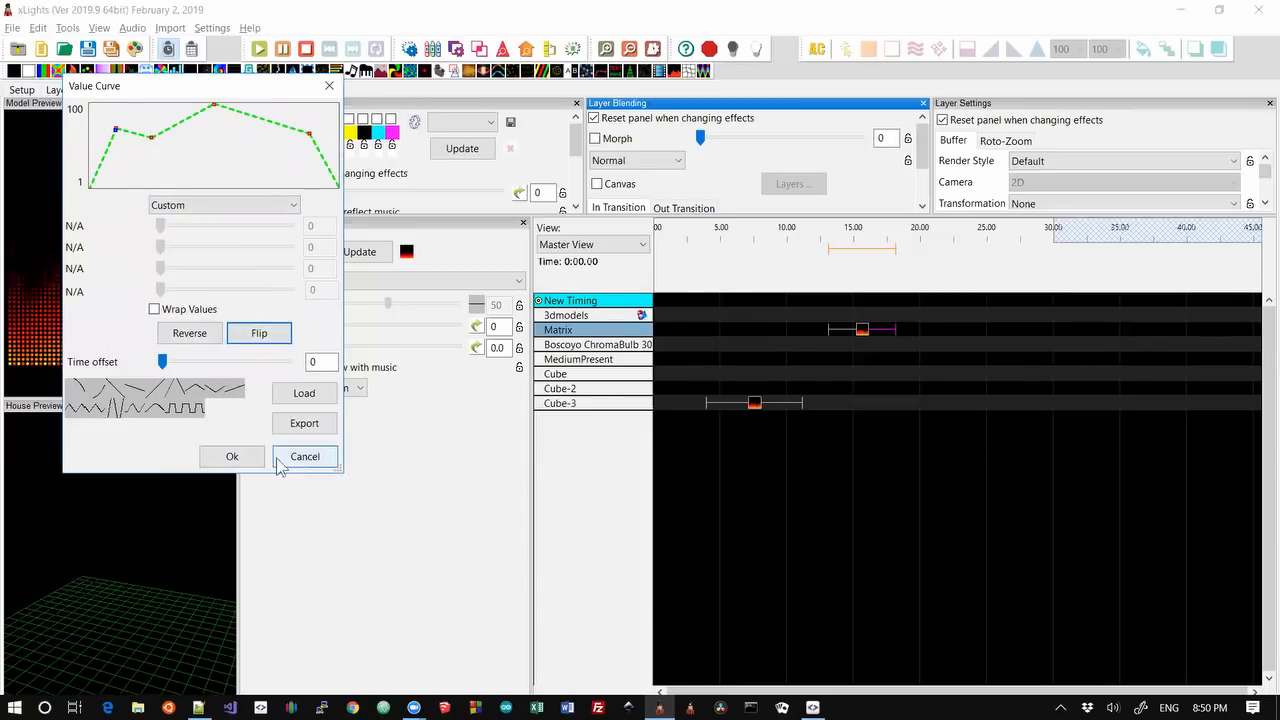
{"action": "left_click", "coordinate": [279, 460]}
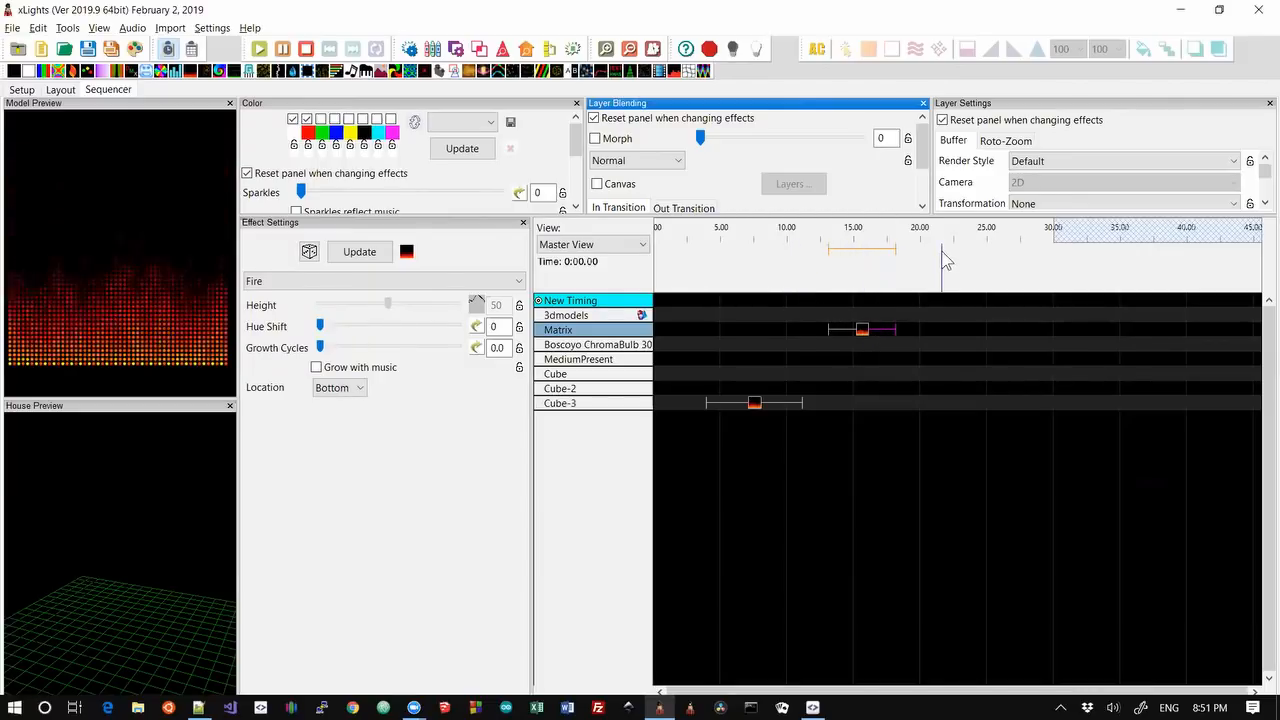
Activate the Mesh house in the layout's 3D objects
{"action": "left_click", "coordinate": [59, 90]}
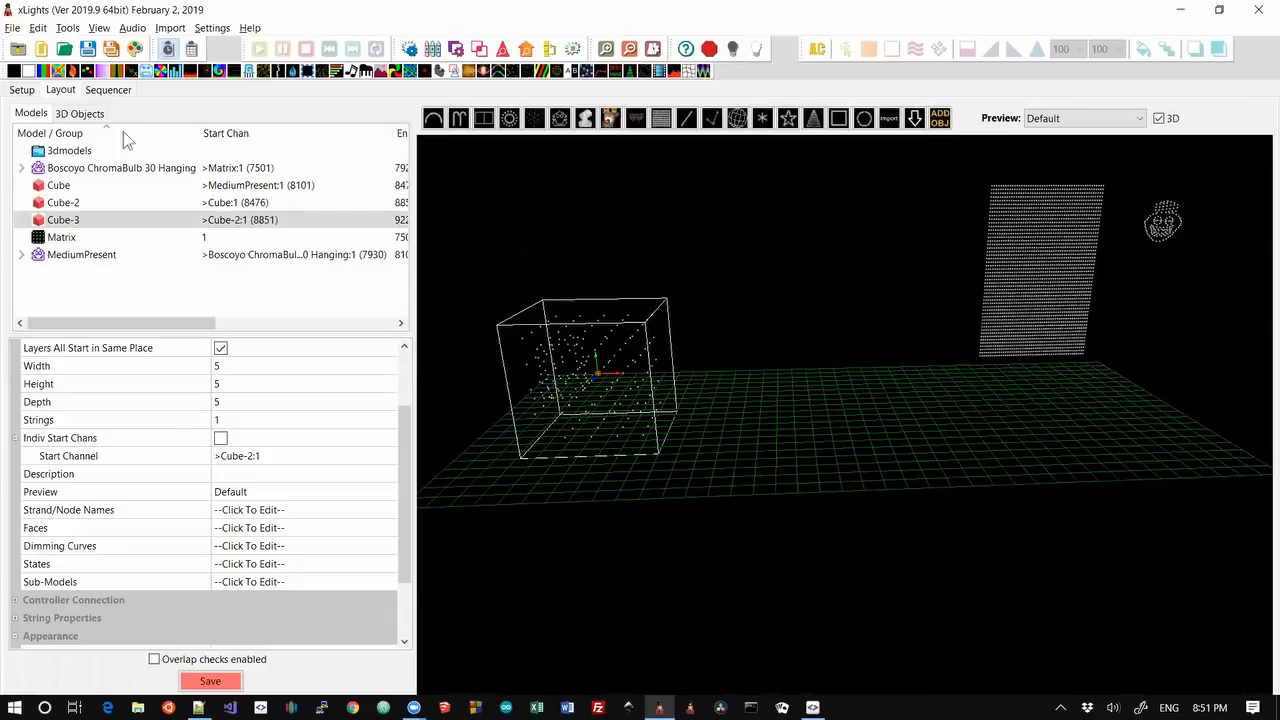
{"action": "left_click", "coordinate": [79, 113]}
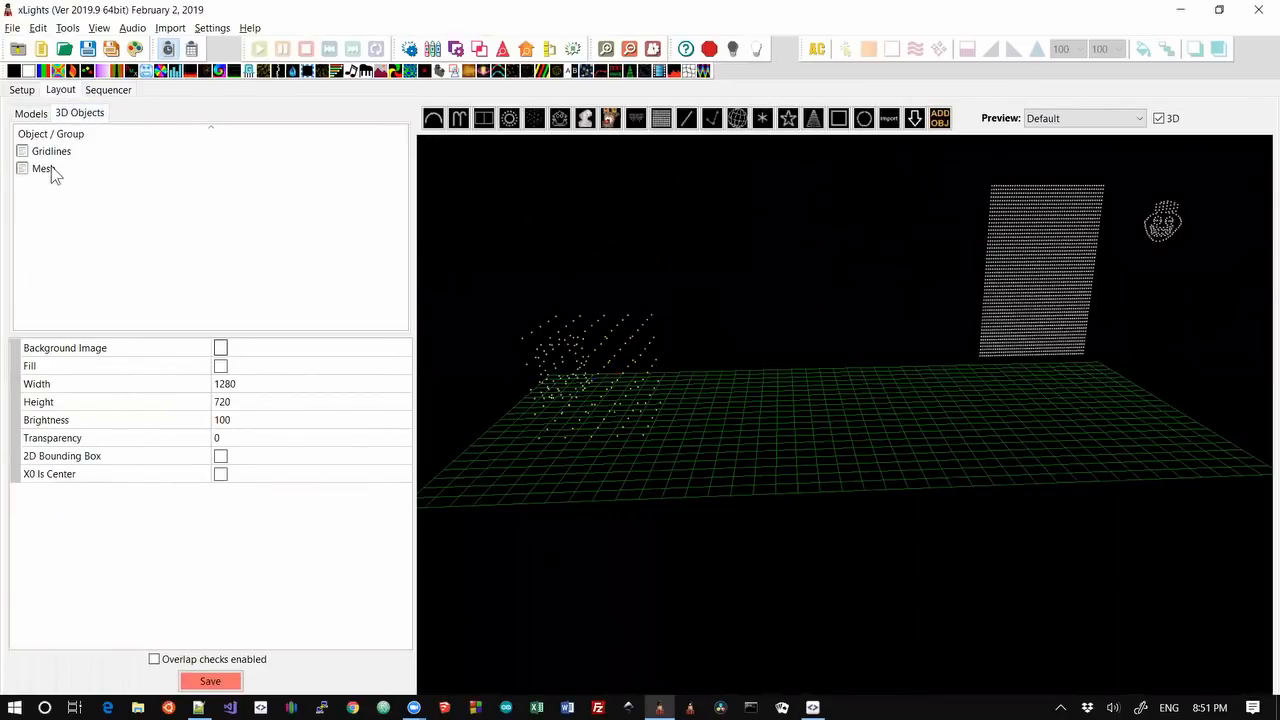
{"action": "left_click", "coordinate": [52, 170]}
{"action": "left_click", "coordinate": [220, 385]}
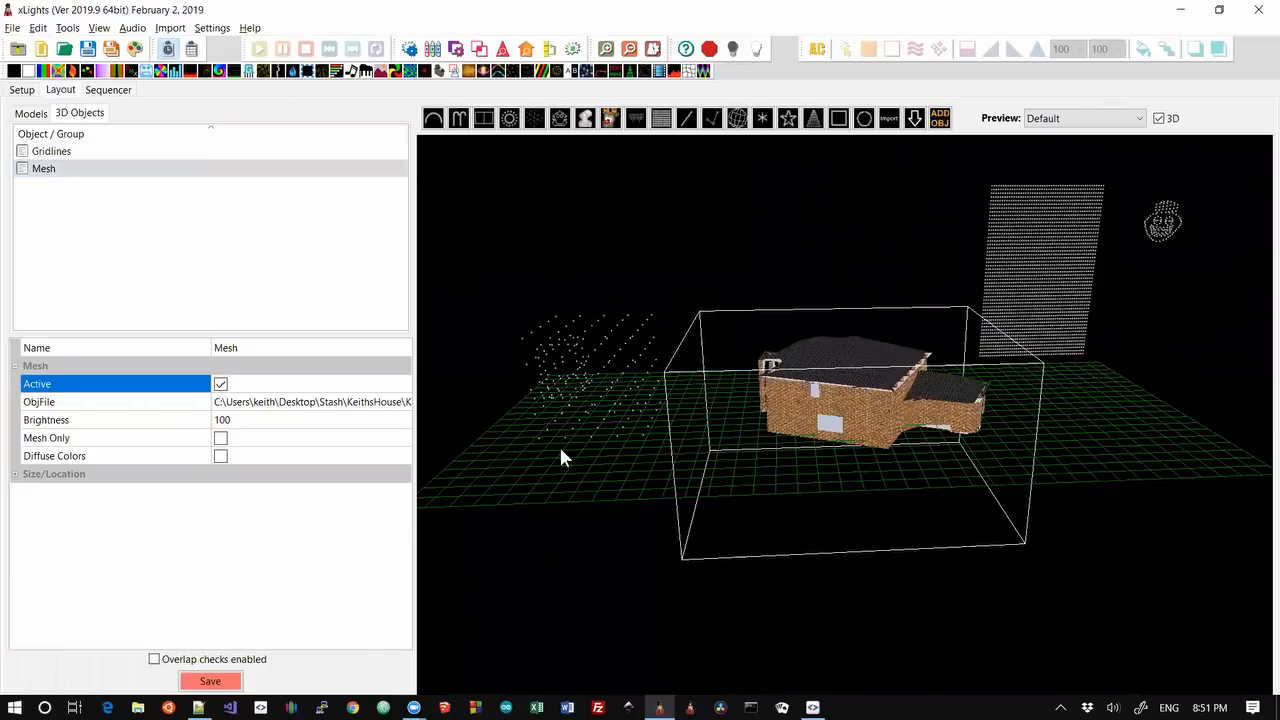
{"action": "left_click_drag", "start_coordinate": [604, 506], "coordinate": [580, 470]}
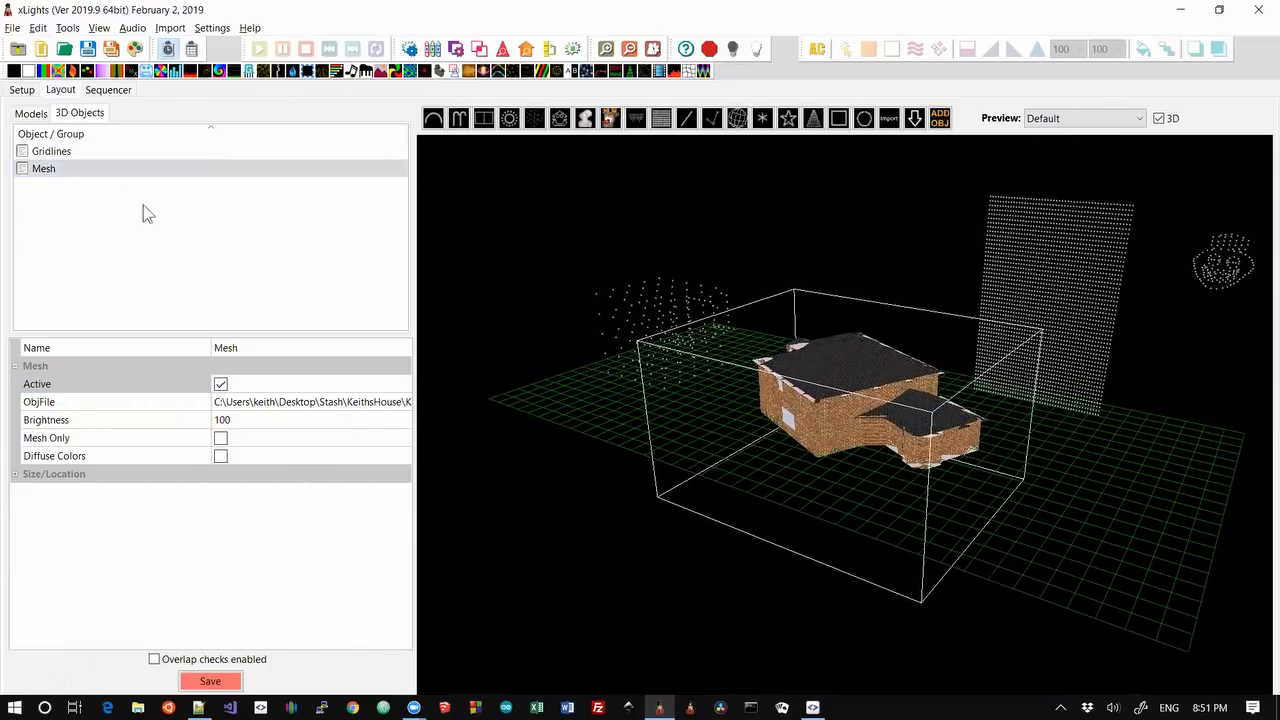
Return to the sequencer and save the sequence as ddd in the J1Sys folder
{"action": "left_click", "coordinate": [106, 89]}
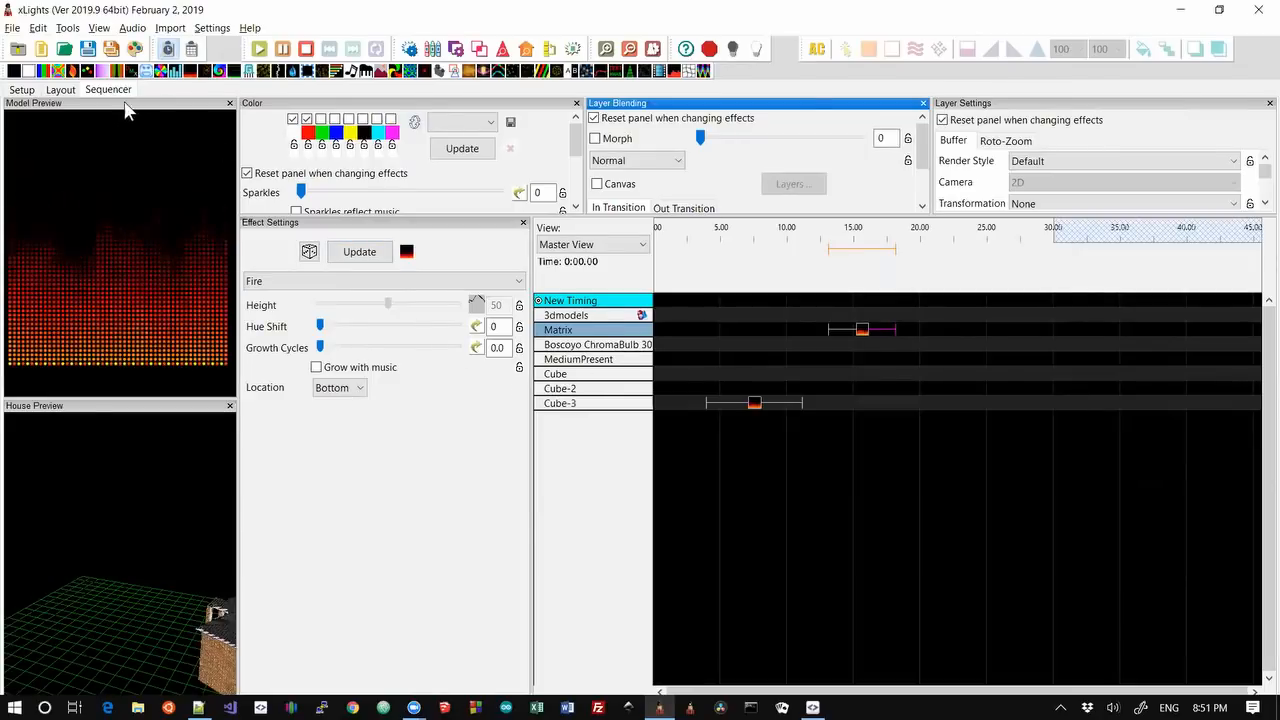
{"action": "left_click", "coordinate": [88, 50]}
{"action": "type", "text": "xxx"}
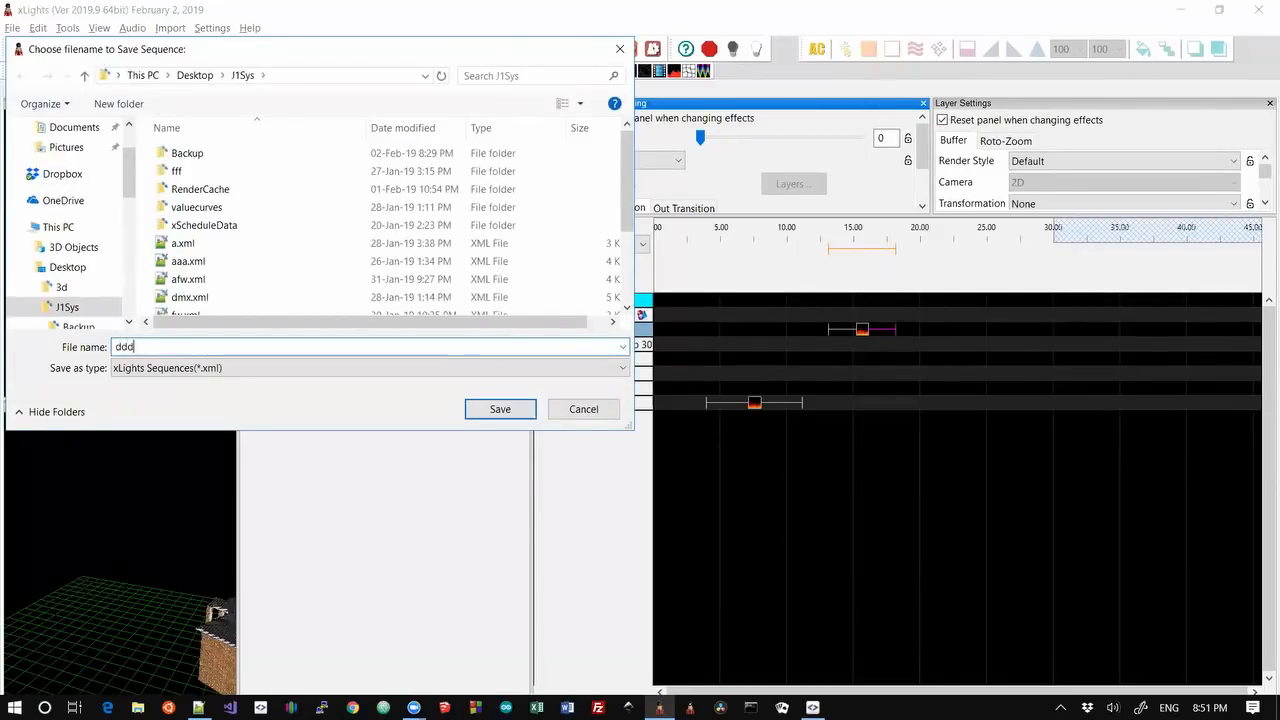
{"action": "key", "text": "Return"}
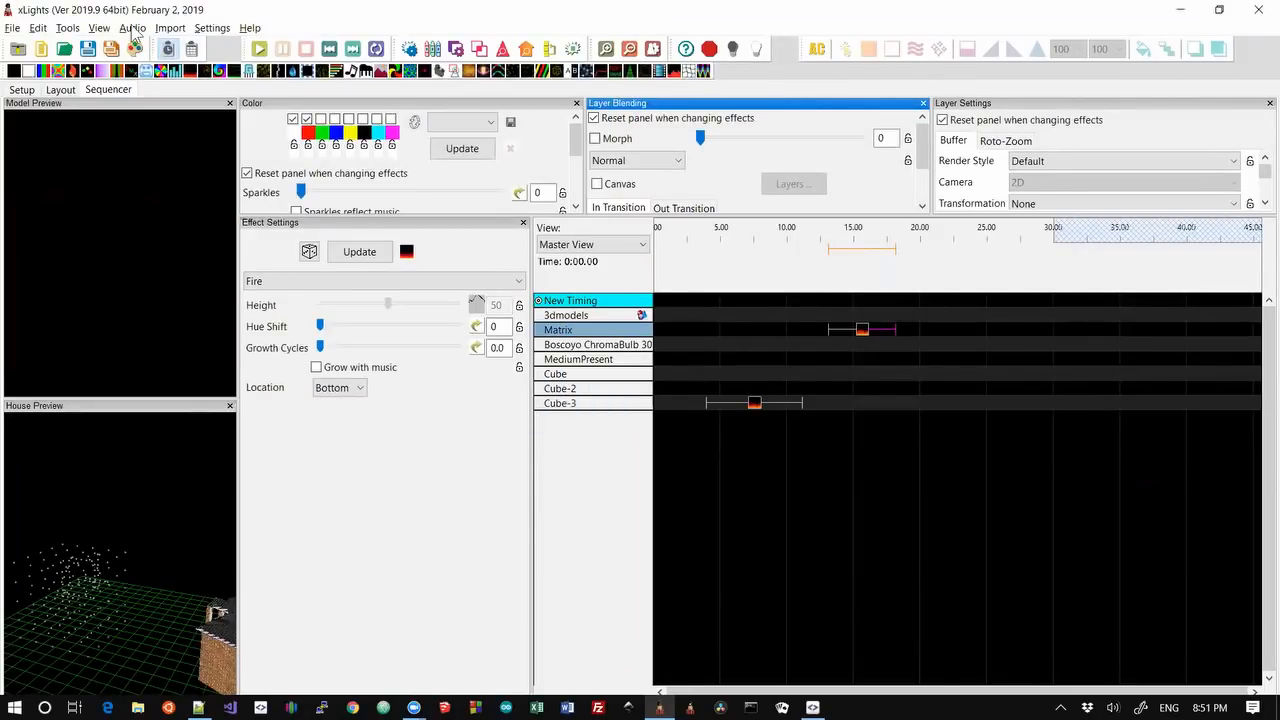
Package the sequence into ddd.zip in the J1Sys folder
{"action": "left_click", "coordinate": [67, 28]}
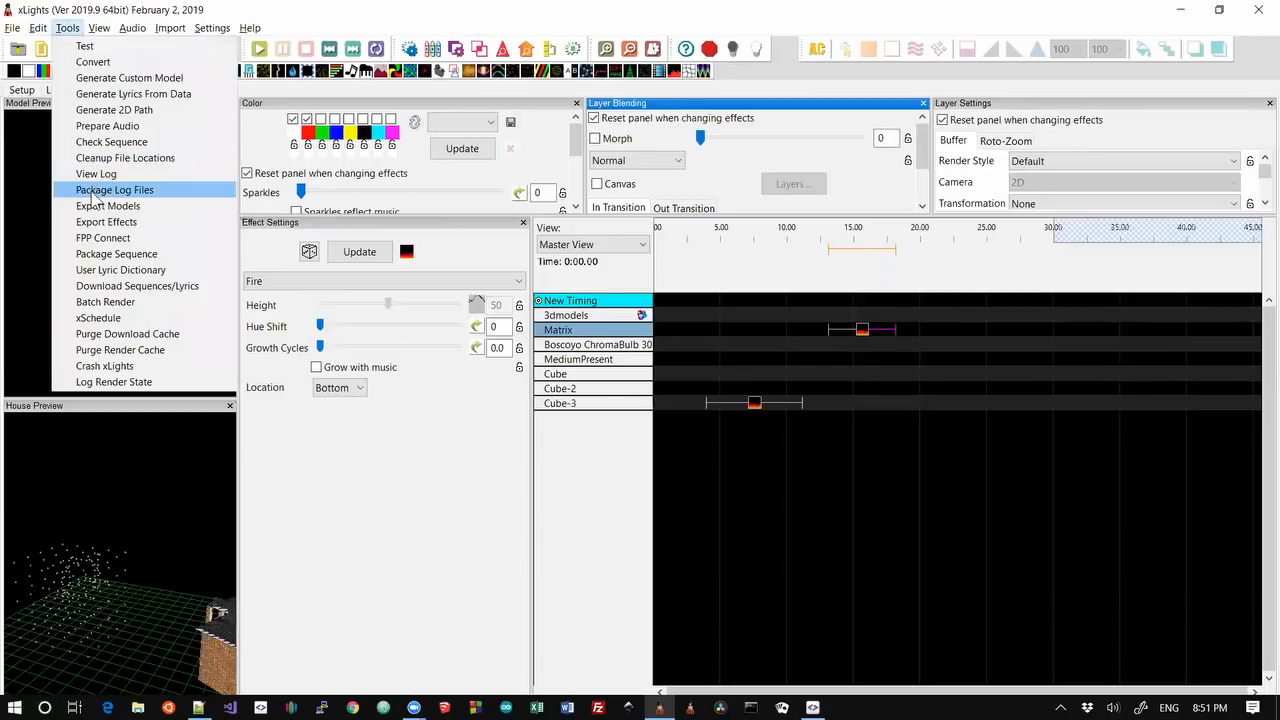
{"action": "left_click", "coordinate": [116, 255]}
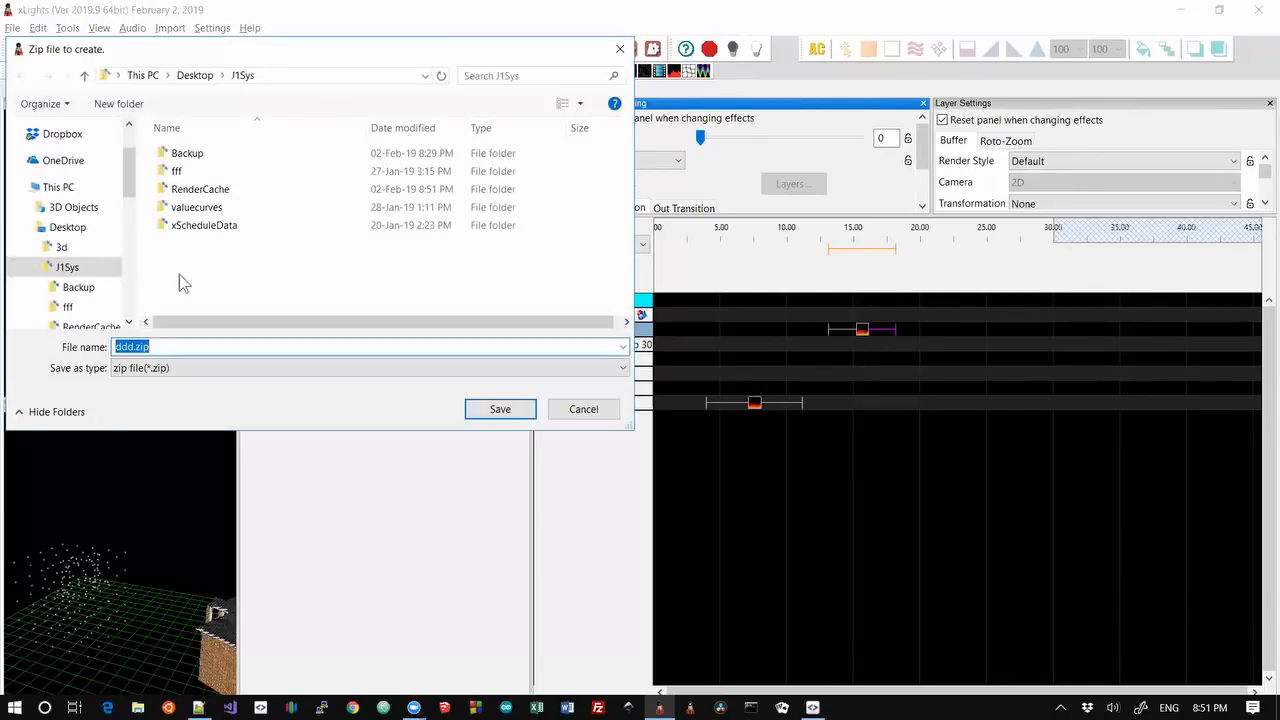
{"action": "left_click", "coordinate": [504, 412]}
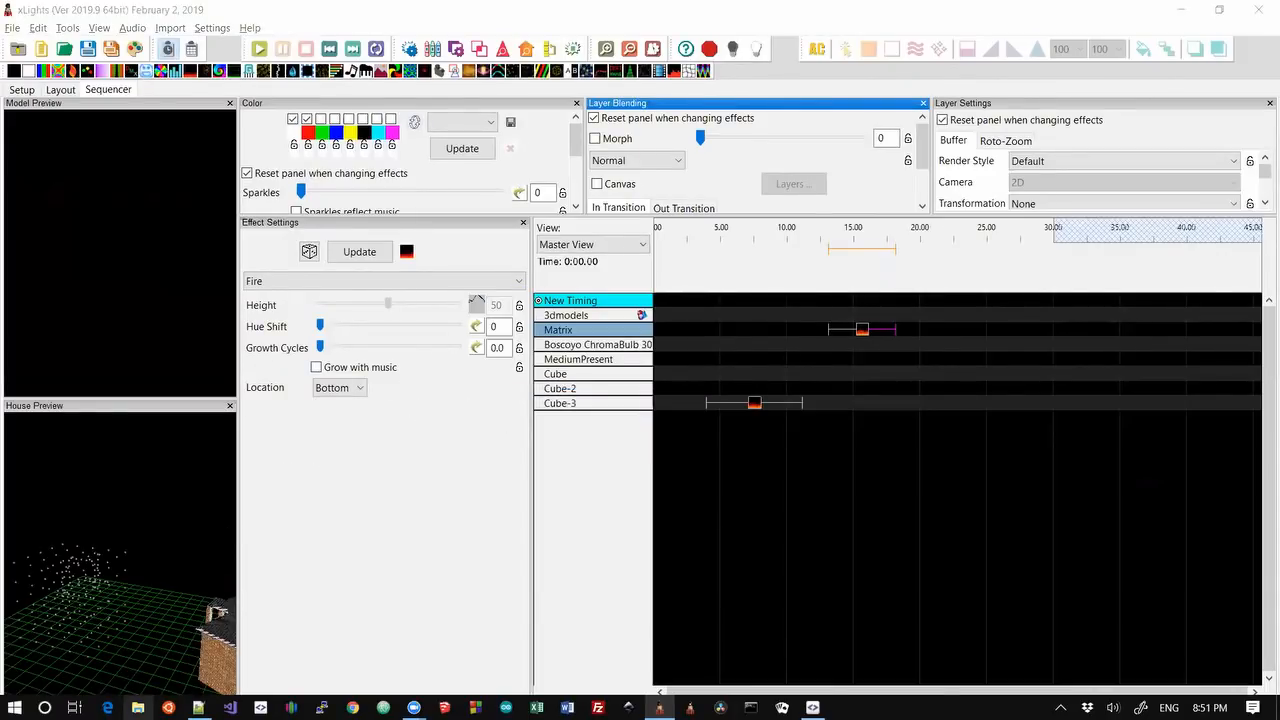
Switch to File Explorer and open ddd.zip from the J1Sys folder on the Desktop
{"action": "left_click", "coordinate": [138, 707]}
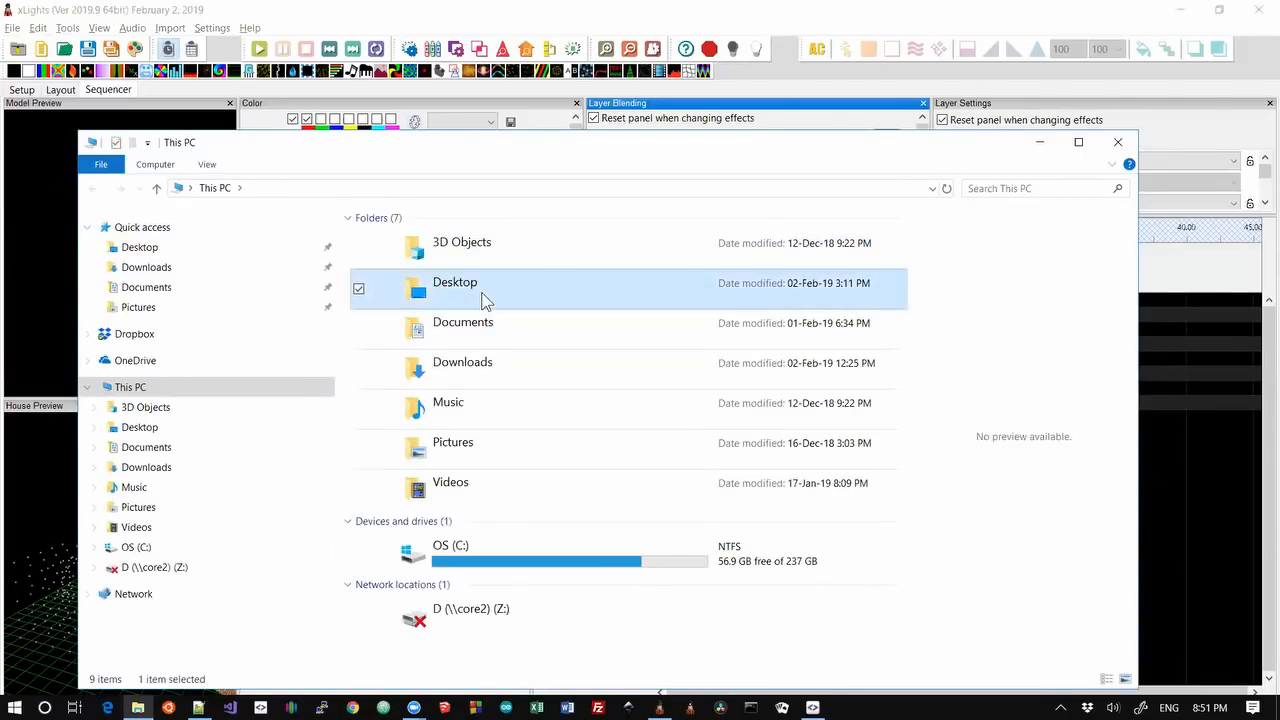
{"action": "double_click", "coordinate": [481, 298]}
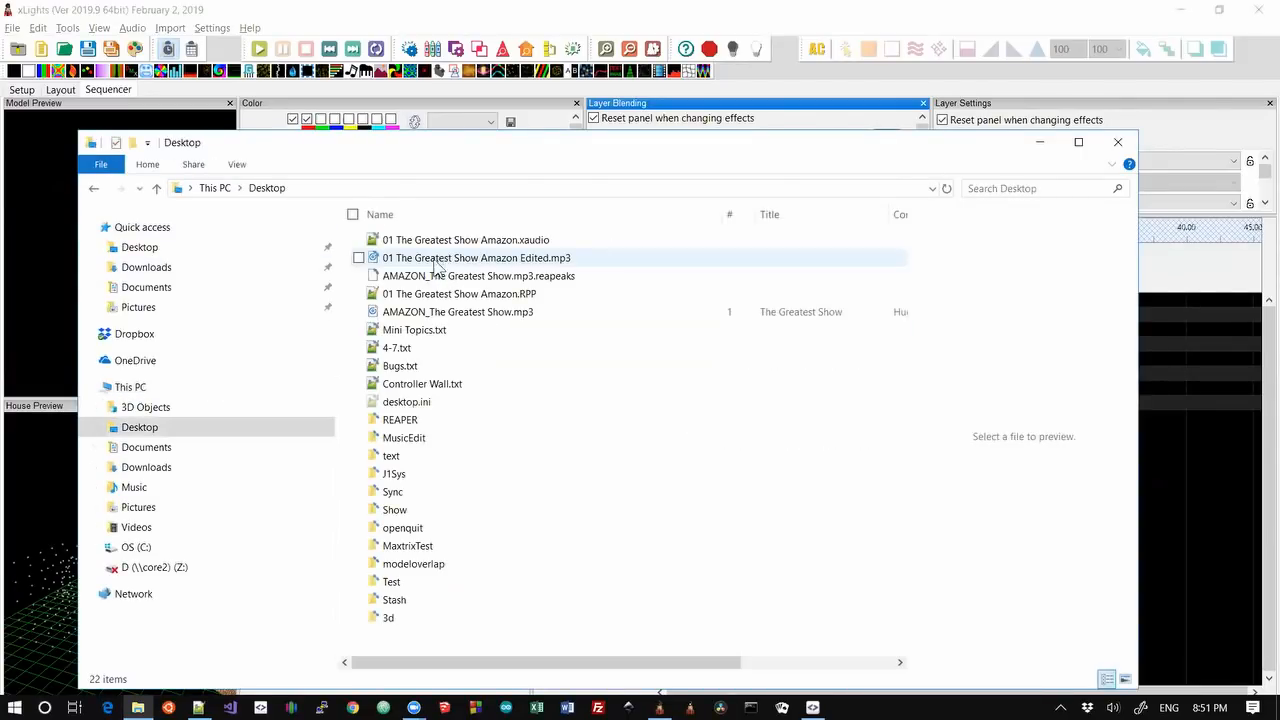
{"action": "double_click", "coordinate": [400, 474]}
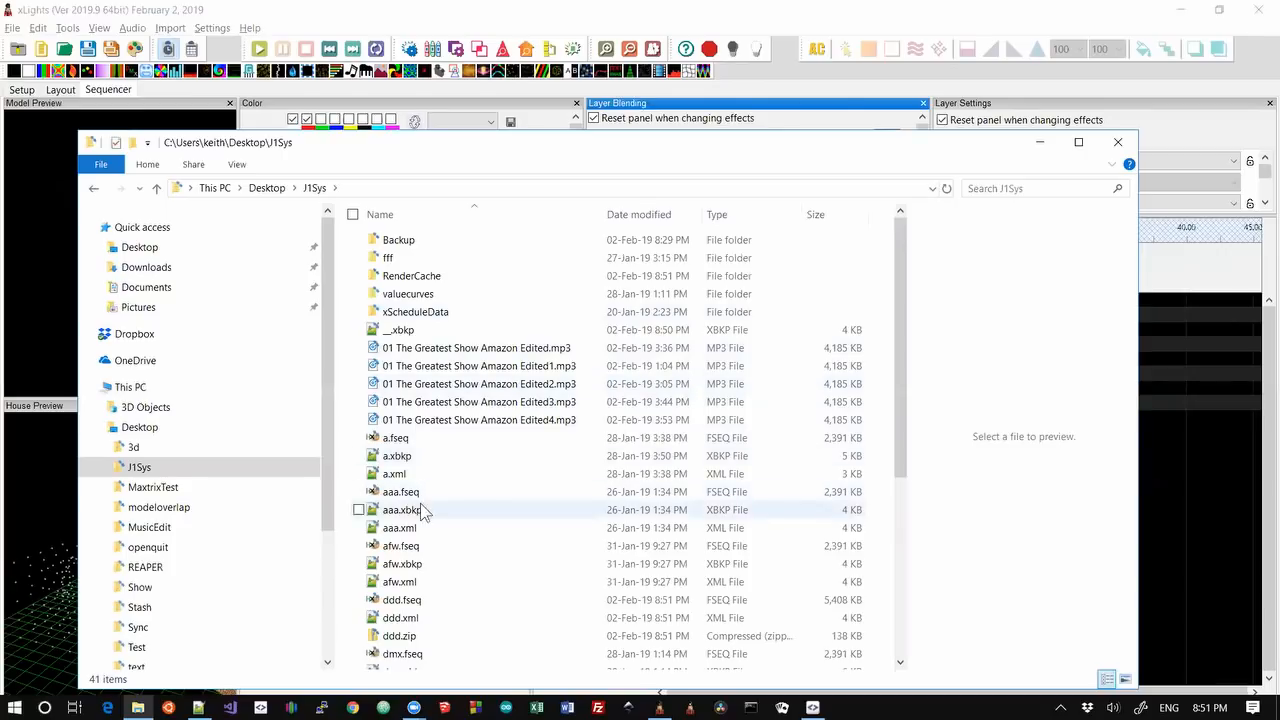
{"action": "left_click", "coordinate": [395, 638]}
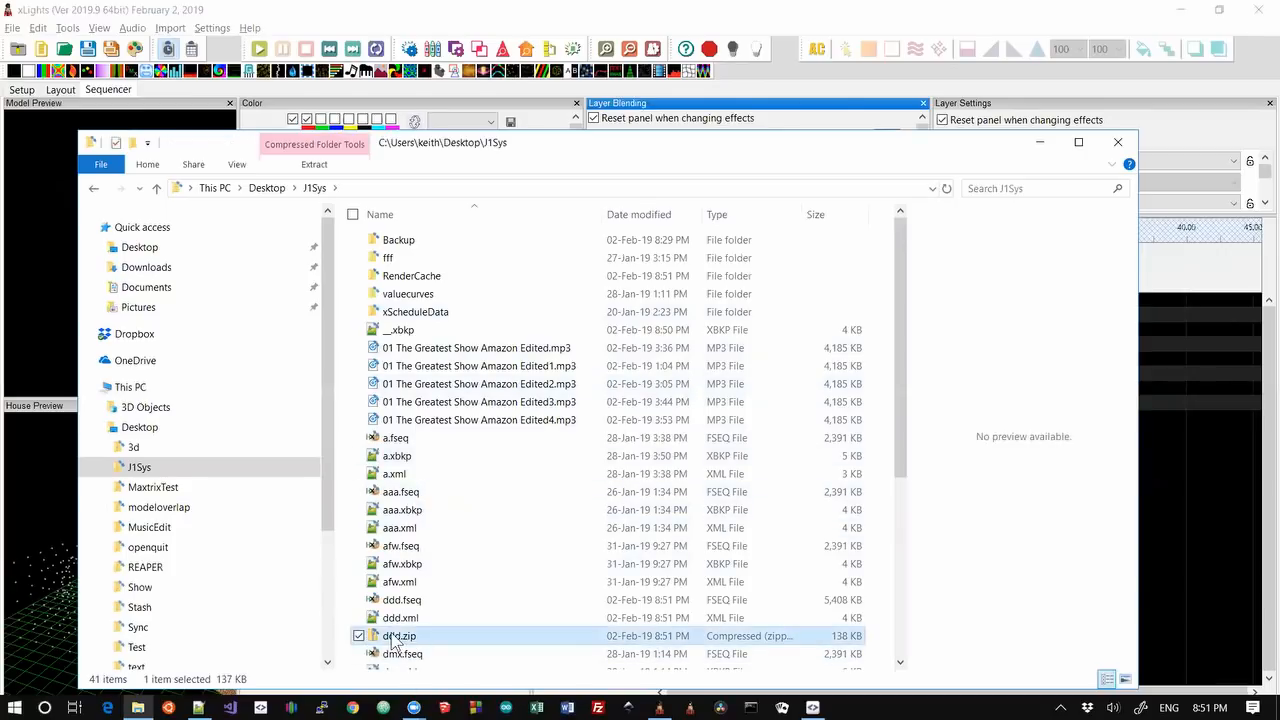
{"action": "double_click", "coordinate": [395, 640]}
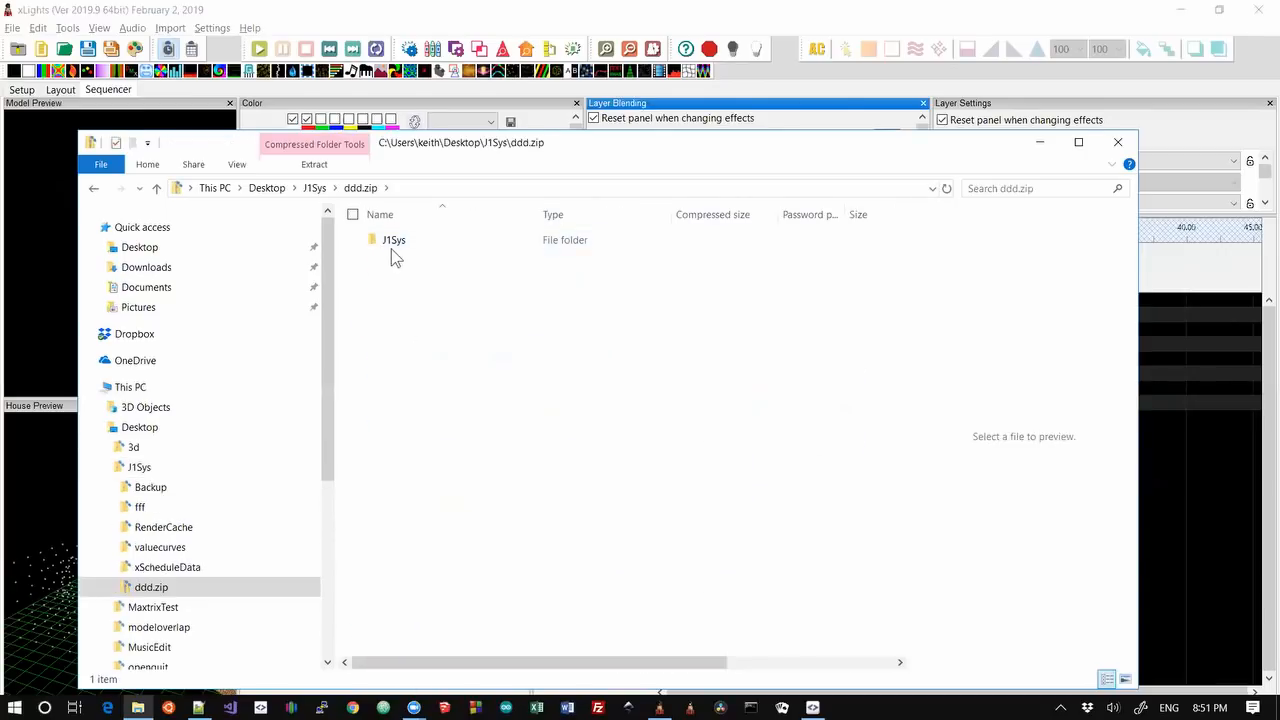
Examine the contents of the zip's J1Sys folder and its _lost subfolder, and minimise File Explorer
{"action": "left_click", "coordinate": [392, 249]}
{"action": "double_click", "coordinate": [395, 247]}
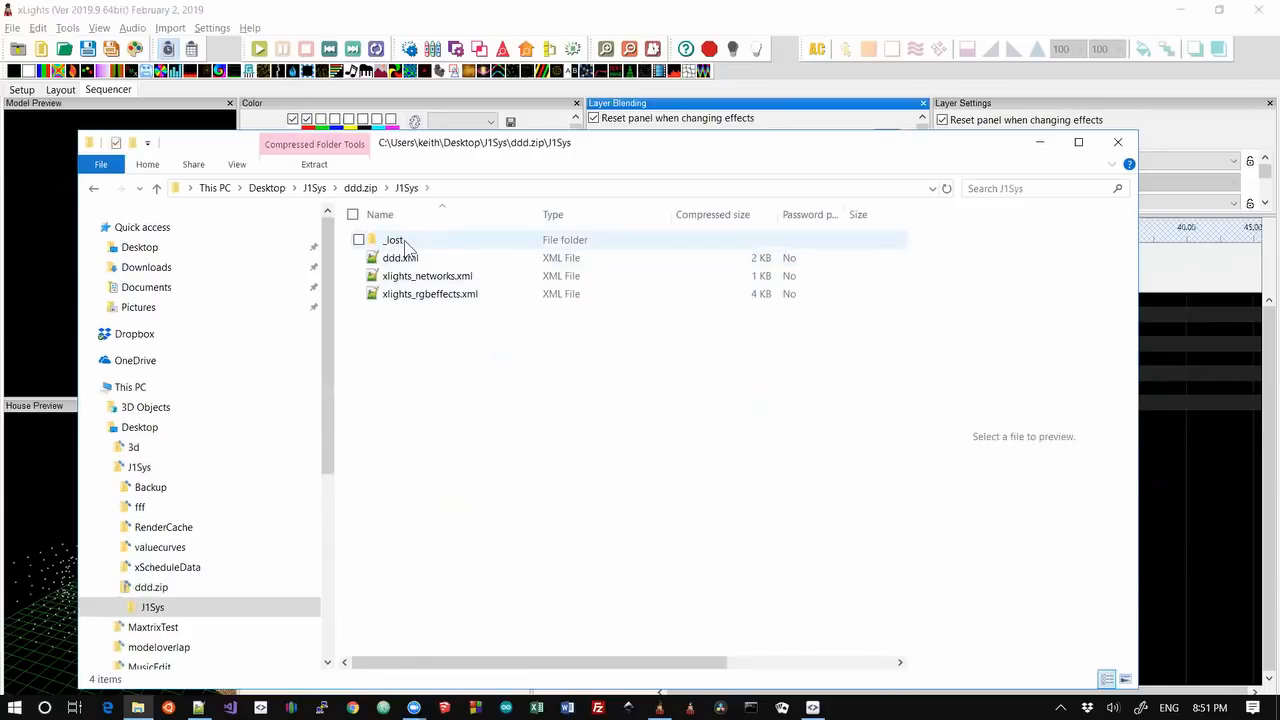
{"action": "left_click", "coordinate": [404, 242]}
{"action": "double_click", "coordinate": [404, 242]}
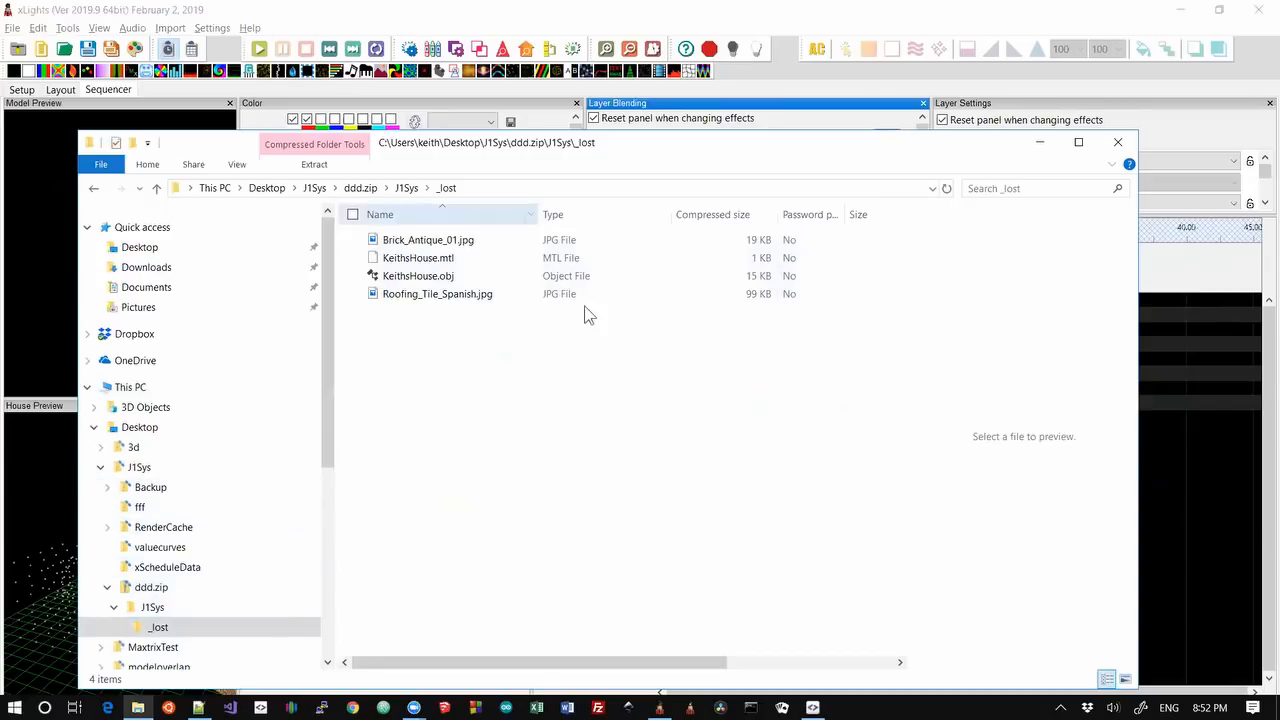
{"action": "left_click", "coordinate": [152, 608]}
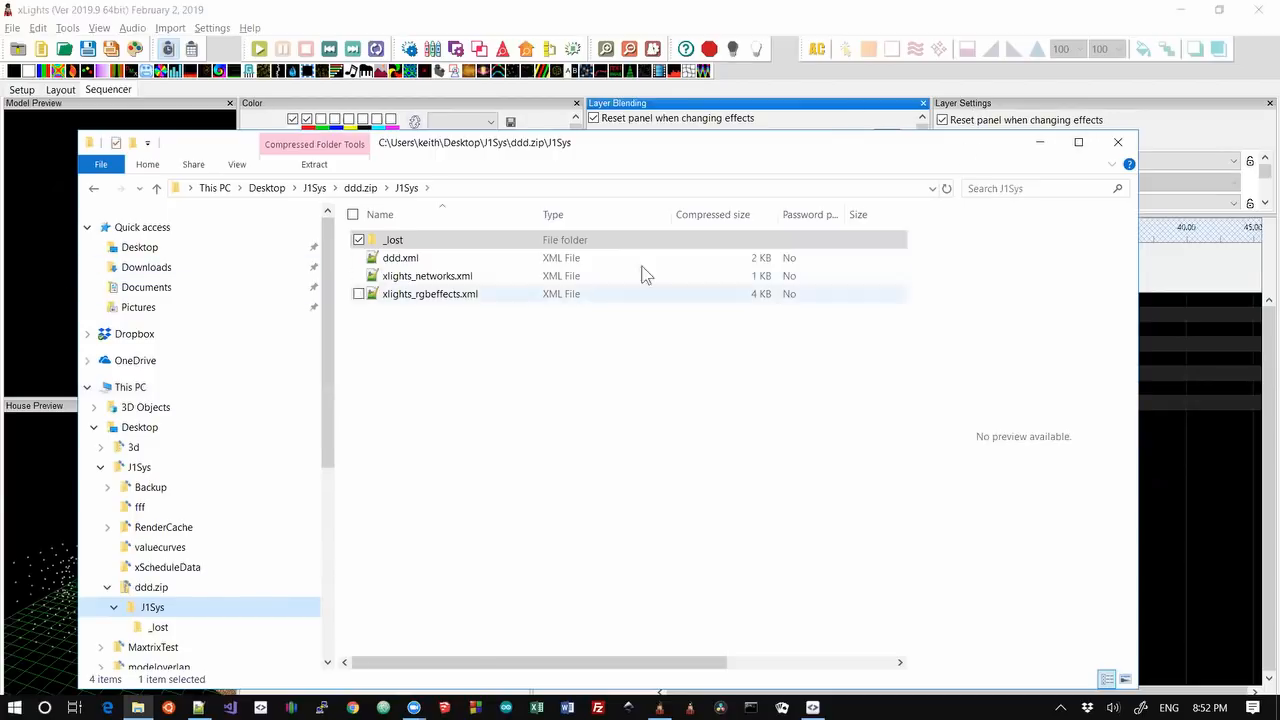
{"action": "left_click", "coordinate": [1043, 143]}
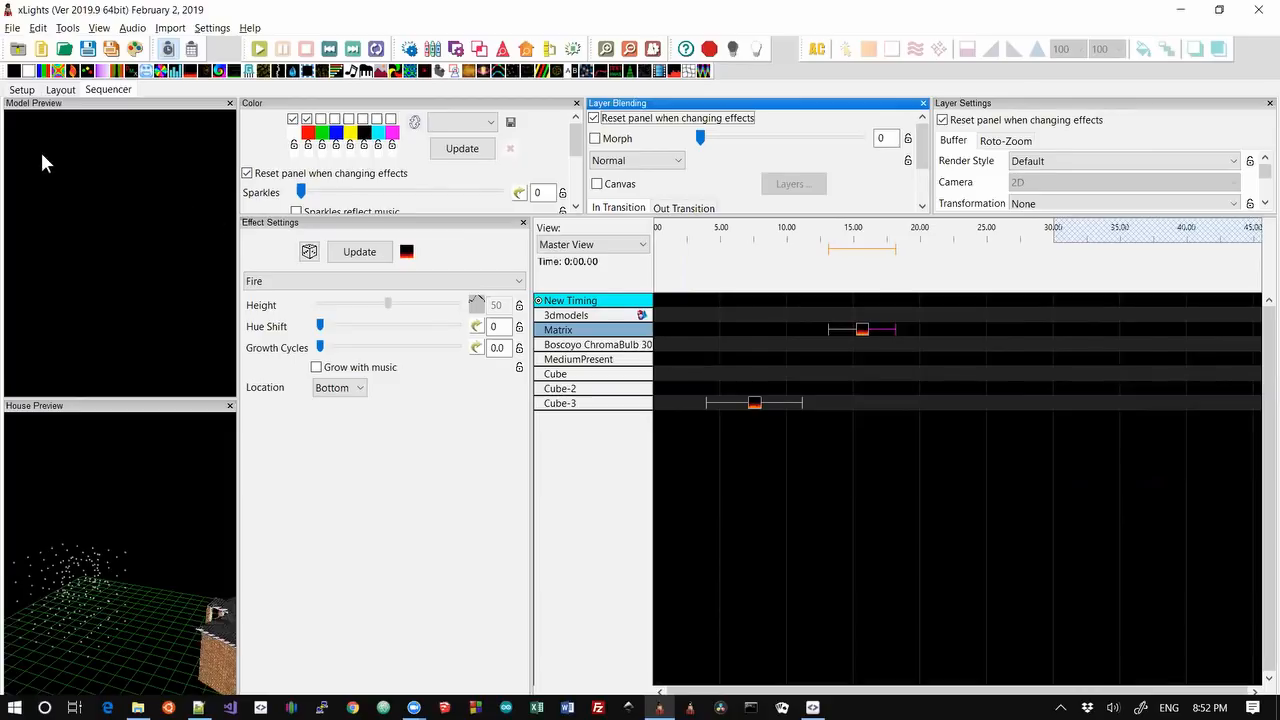
Examine the input and output upload options available for the first E131 controller in the lighting networks setup
{"action": "left_click", "coordinate": [28, 90]}
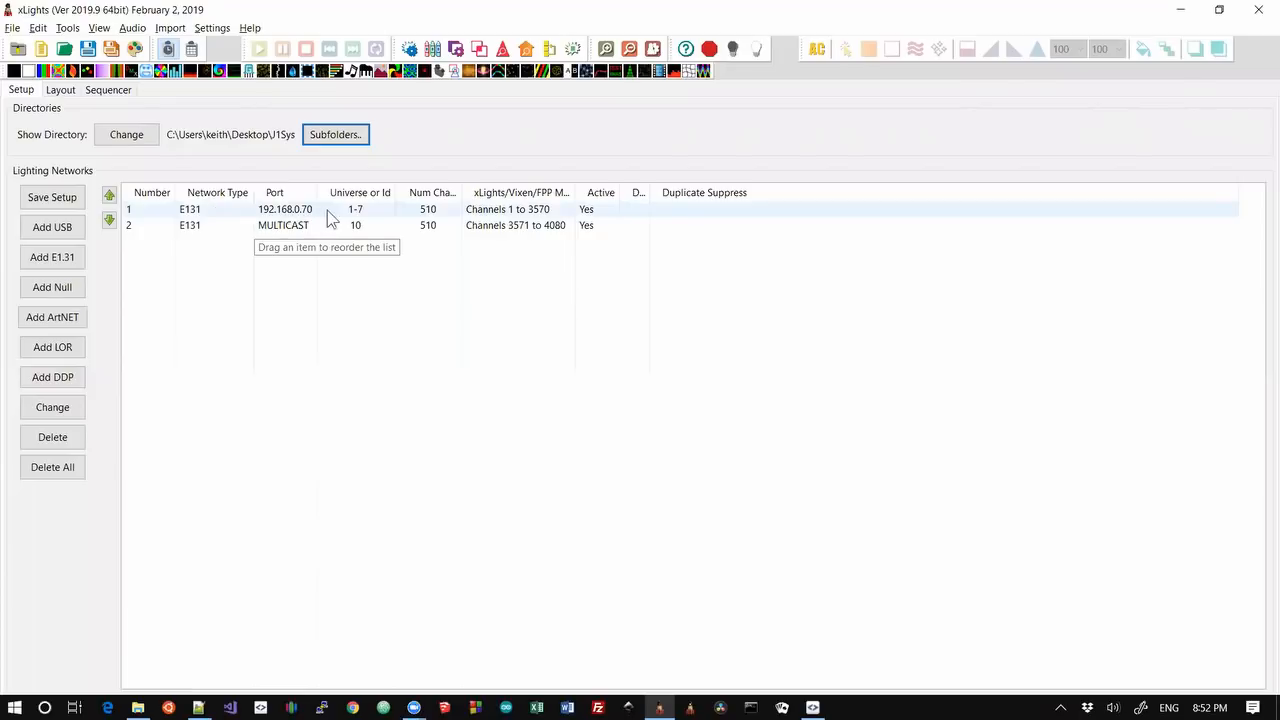
{"action": "right_click", "coordinate": [286, 210]}
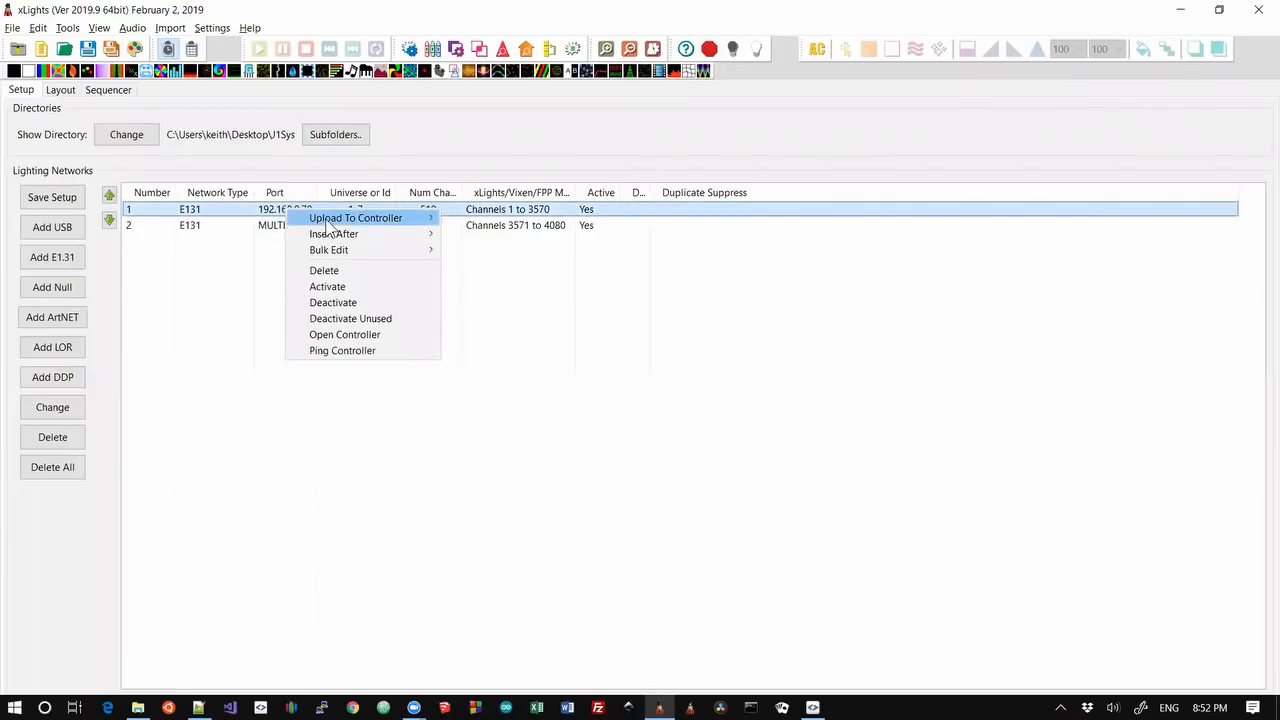
{"action": "mouse_move", "coordinate": [344, 220]}
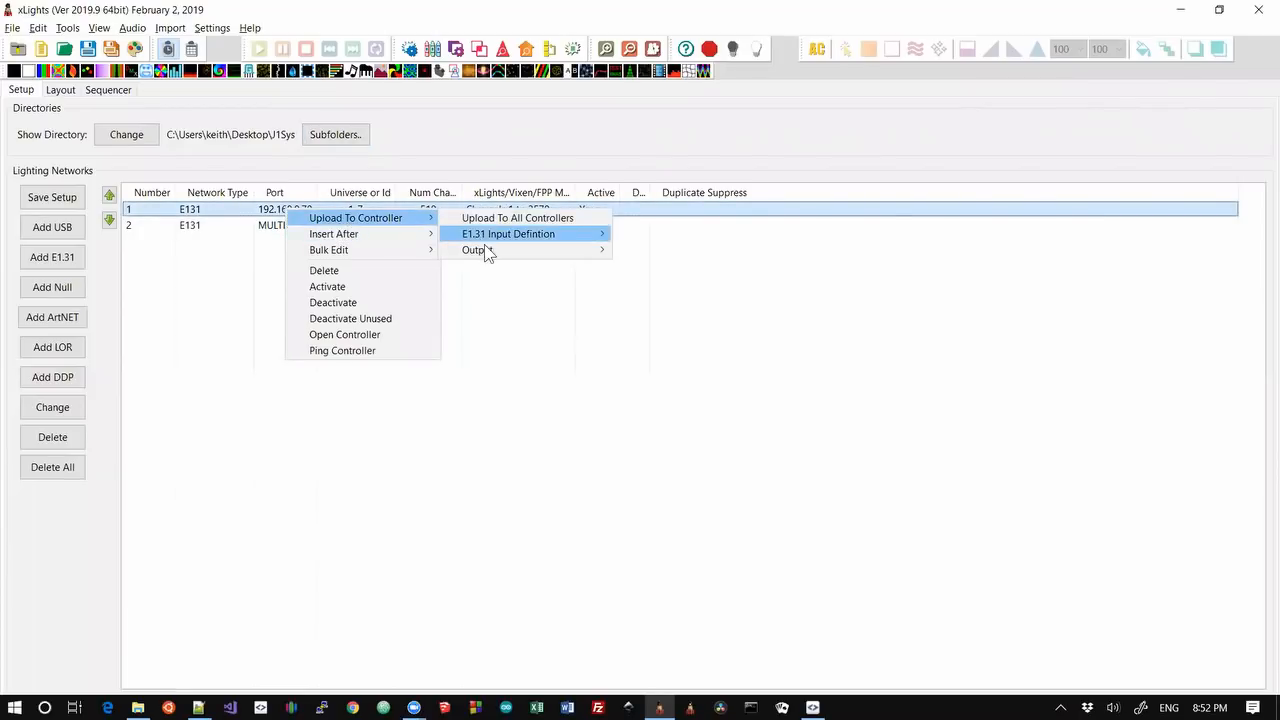
{"action": "mouse_move", "coordinate": [492, 256]}
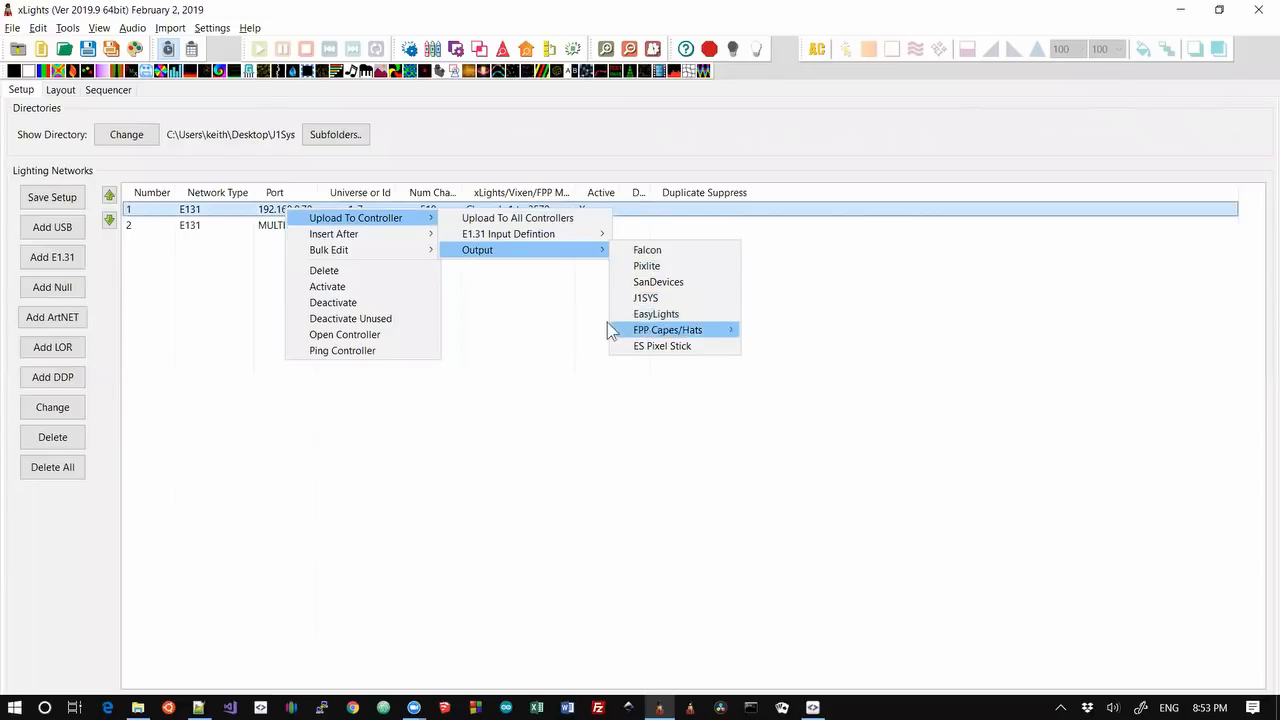
{"action": "mouse_move", "coordinate": [557, 238]}
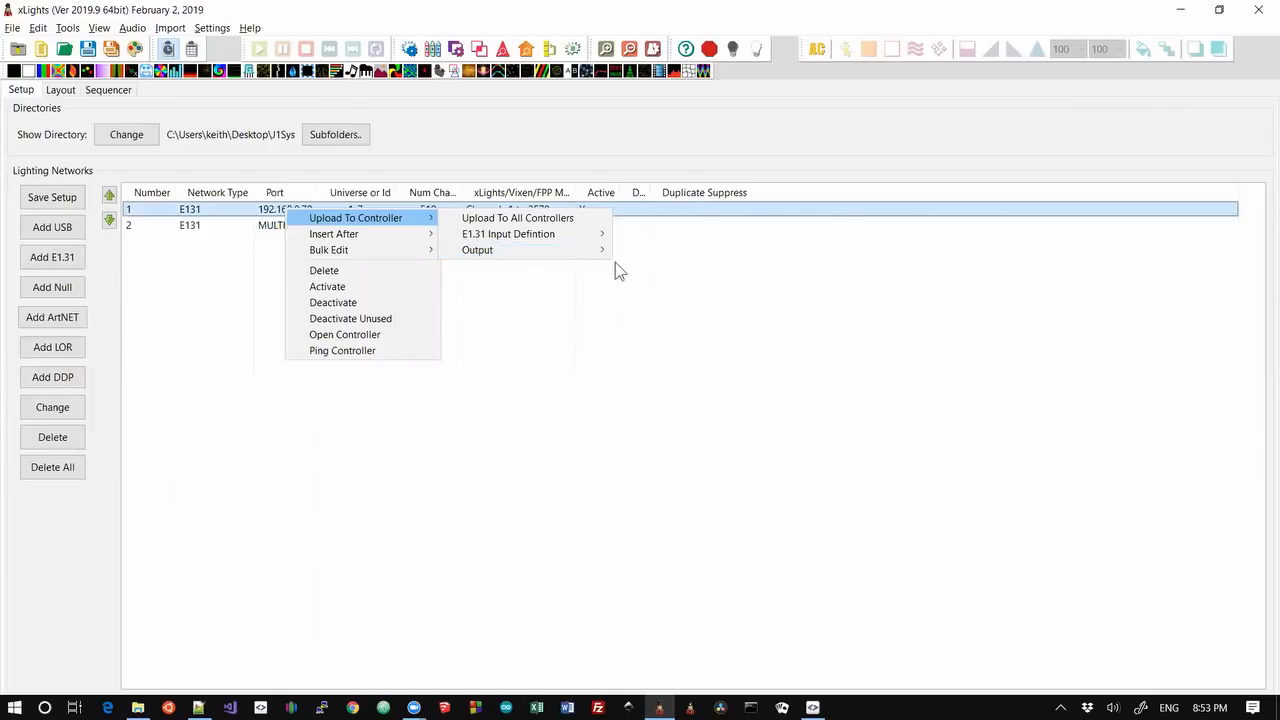
{"action": "mouse_move", "coordinate": [596, 255]}
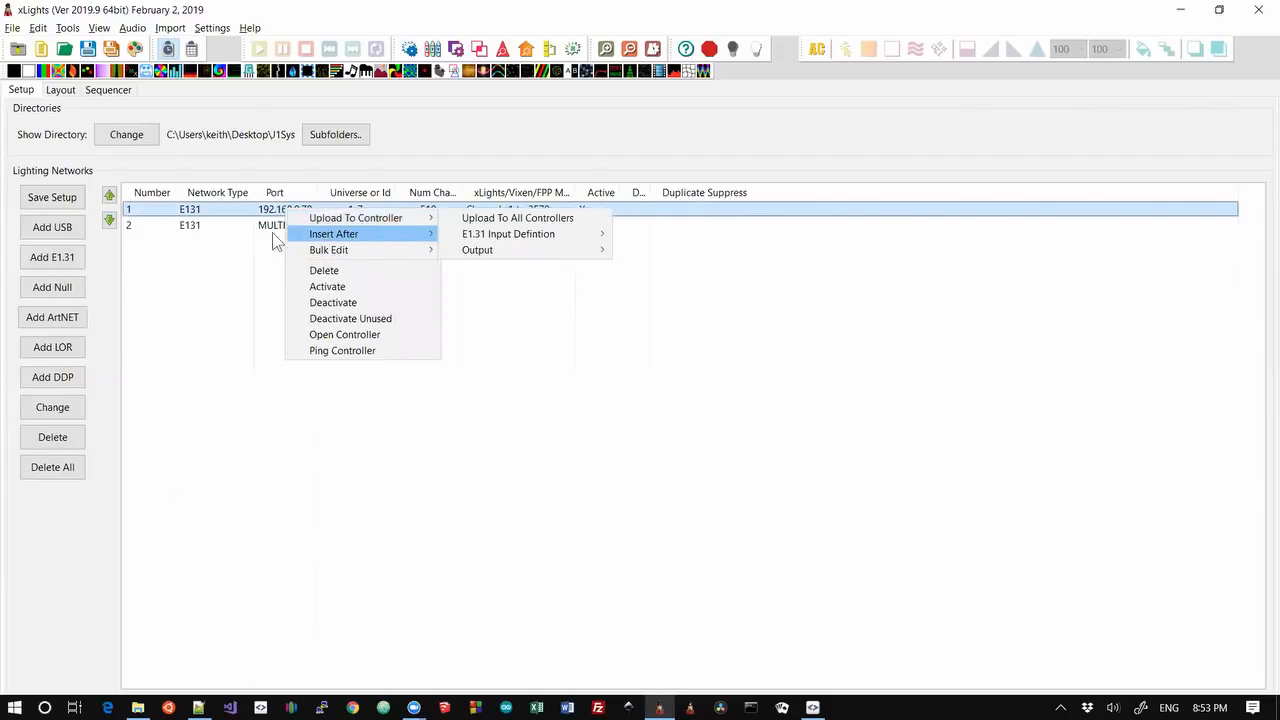
{"action": "left_click", "coordinate": [195, 271]}
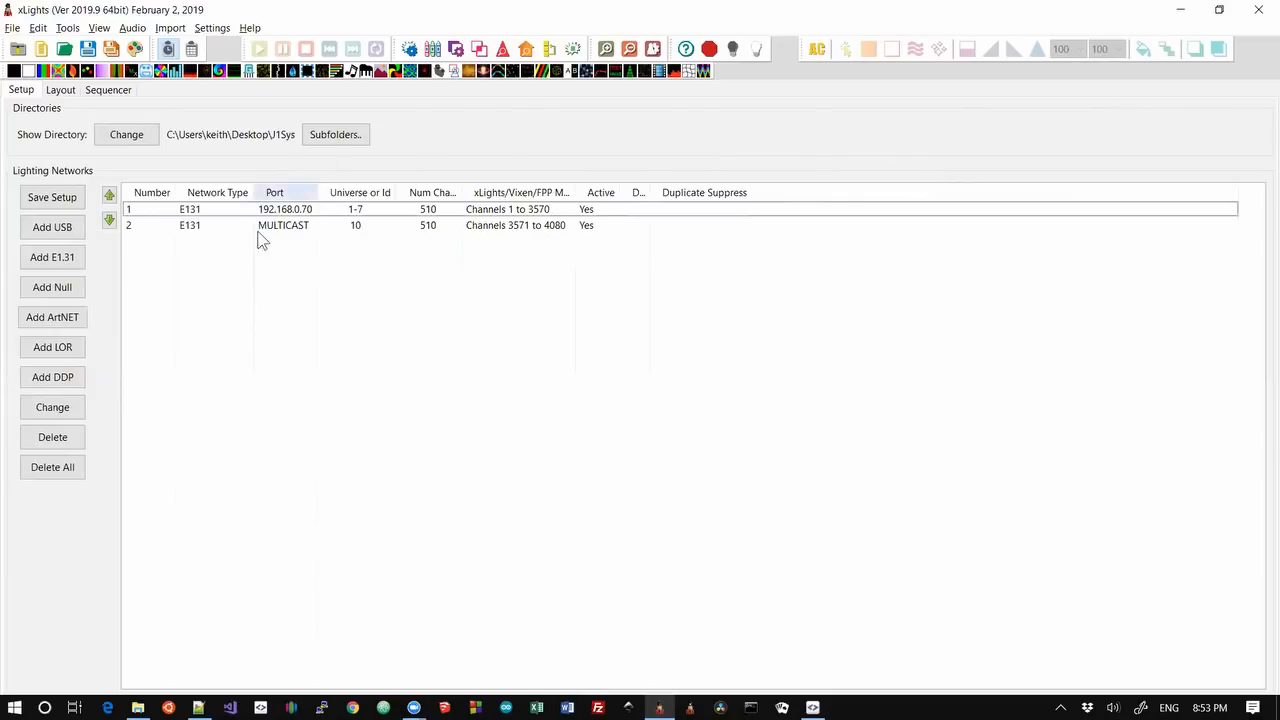
Add a spinner model above the house in the 3D layout and set its Hollow % to 80
{"action": "left_click", "coordinate": [62, 90]}
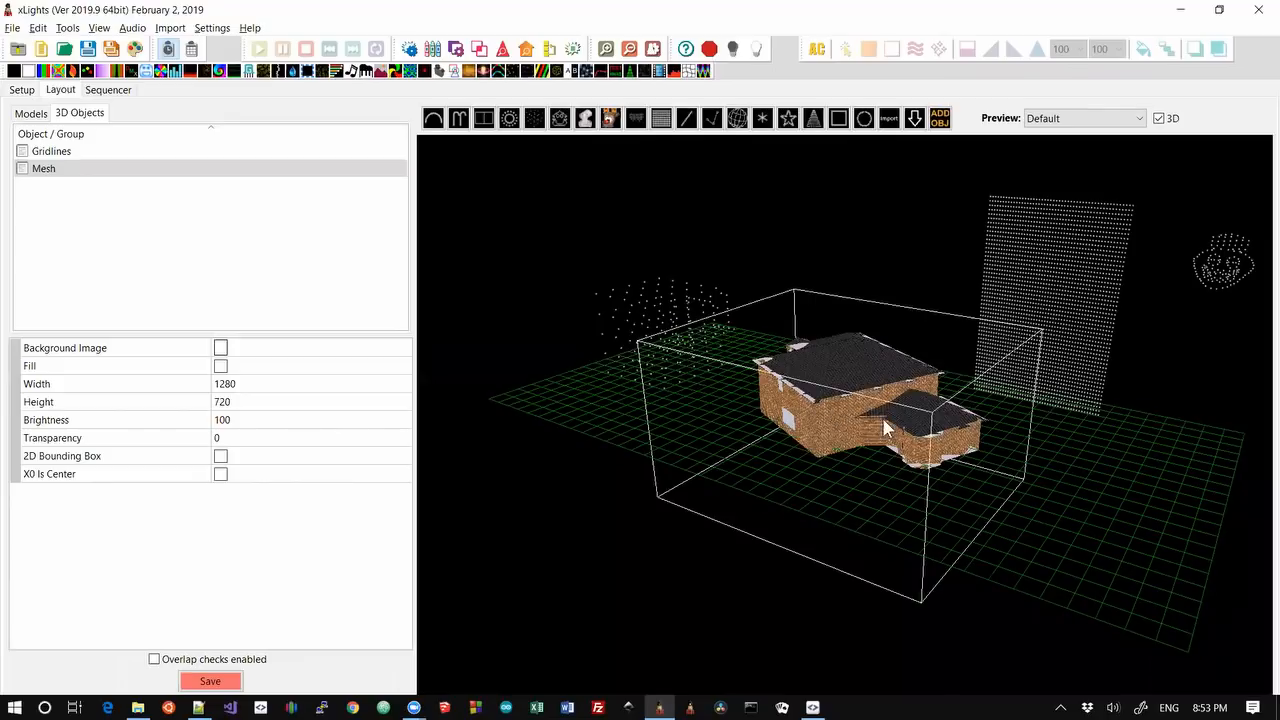
{"action": "left_click", "coordinate": [1060, 420]}
{"action": "left_click_drag", "start_coordinate": [1008, 435], "coordinate": [603, 225]}
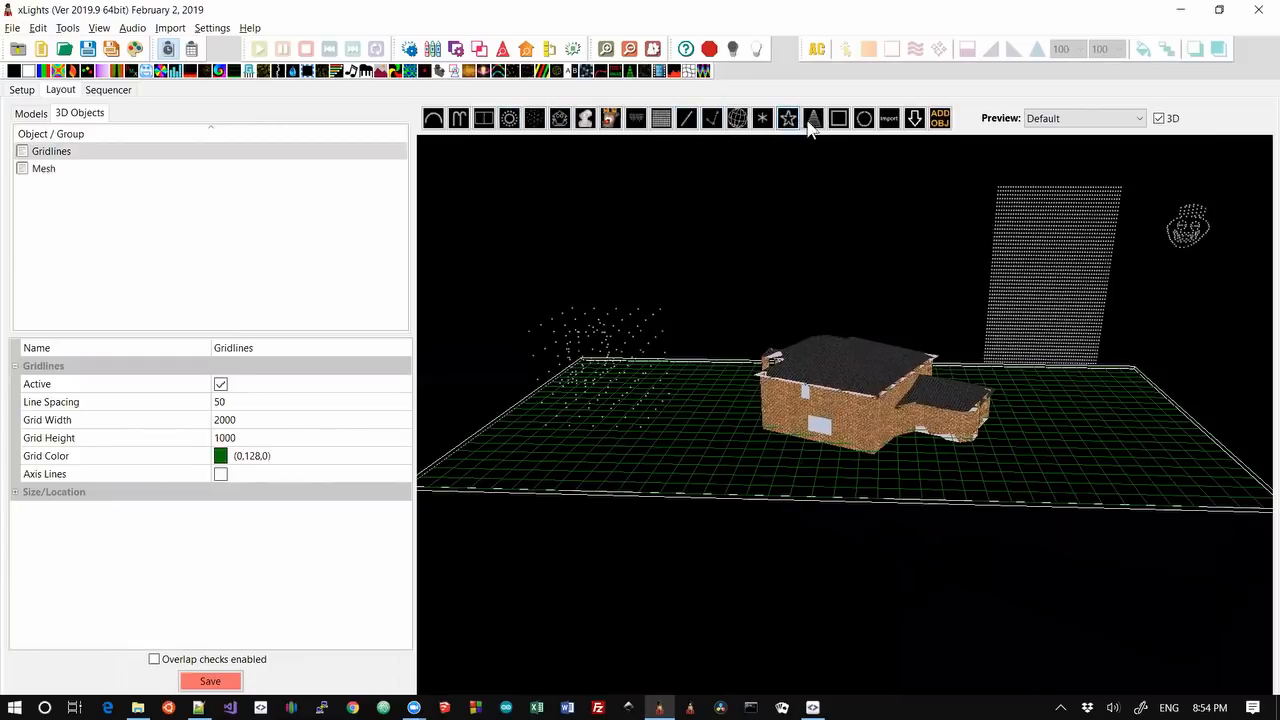
{"action": "left_click", "coordinate": [763, 119]}
{"action": "left_click_drag", "start_coordinate": [749, 265], "coordinate": [805, 224]}
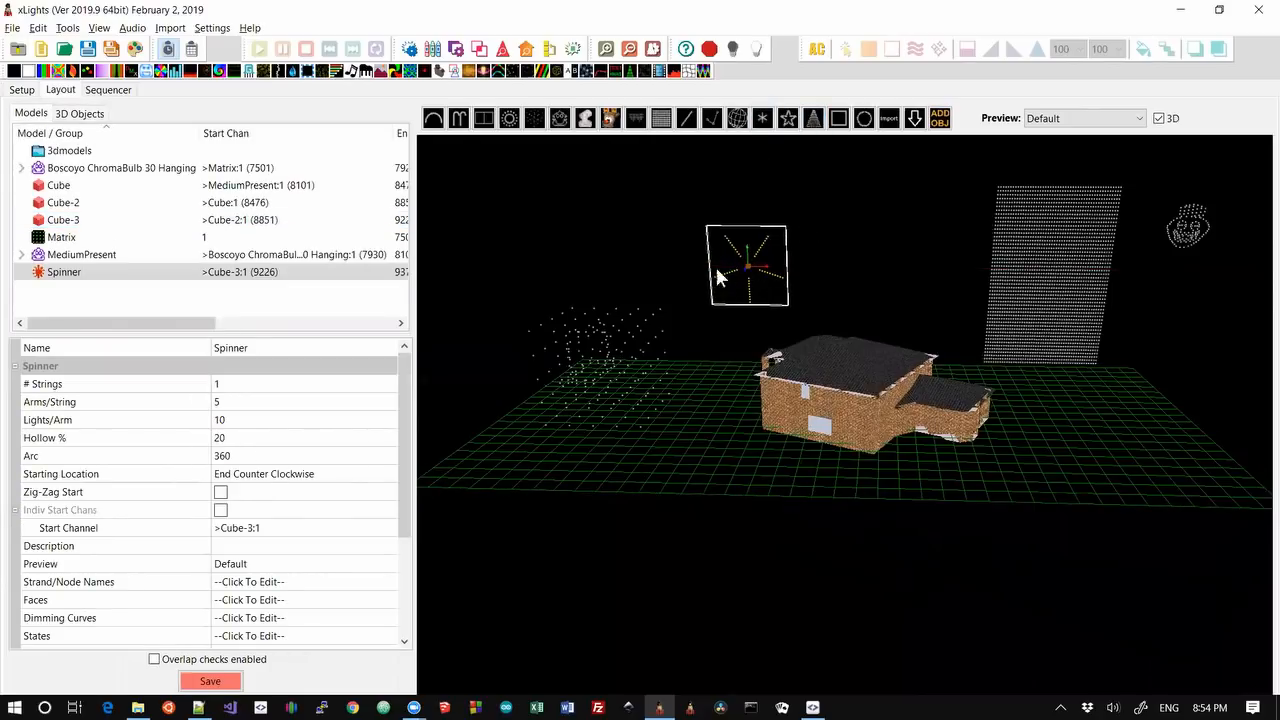
{"action": "left_click", "coordinate": [264, 438]}
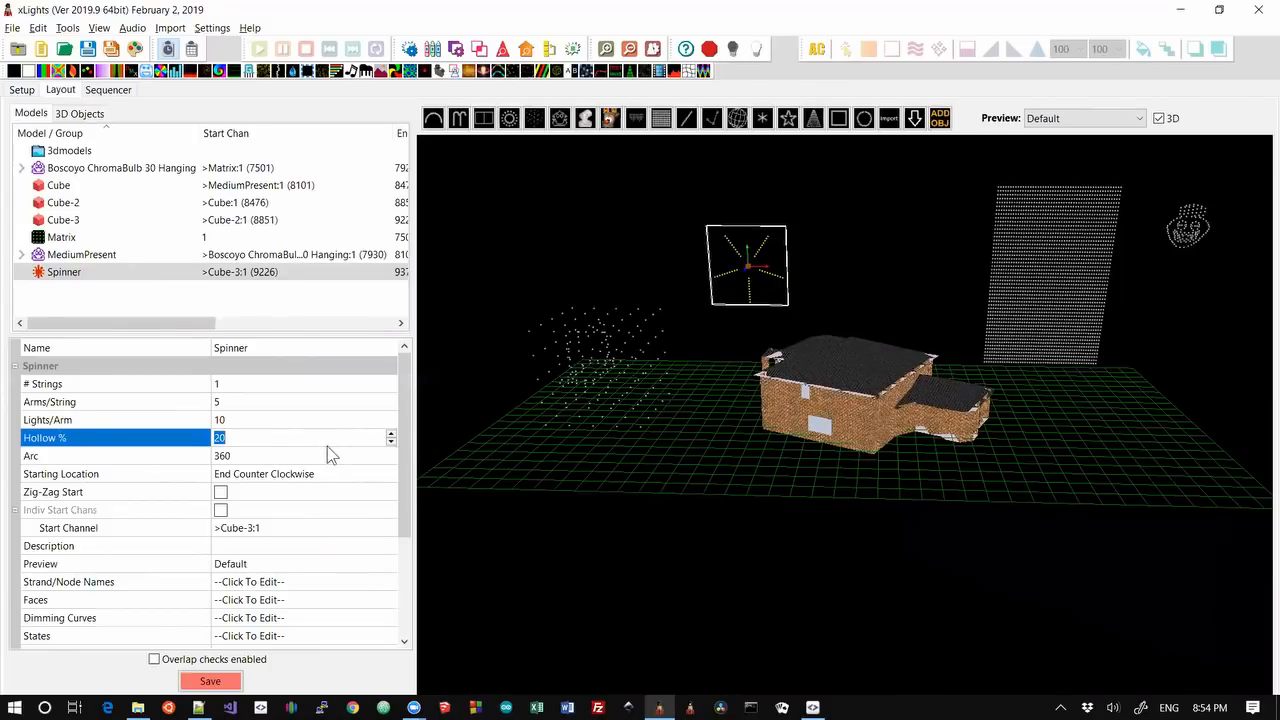
{"action": "type", "text": "80"}
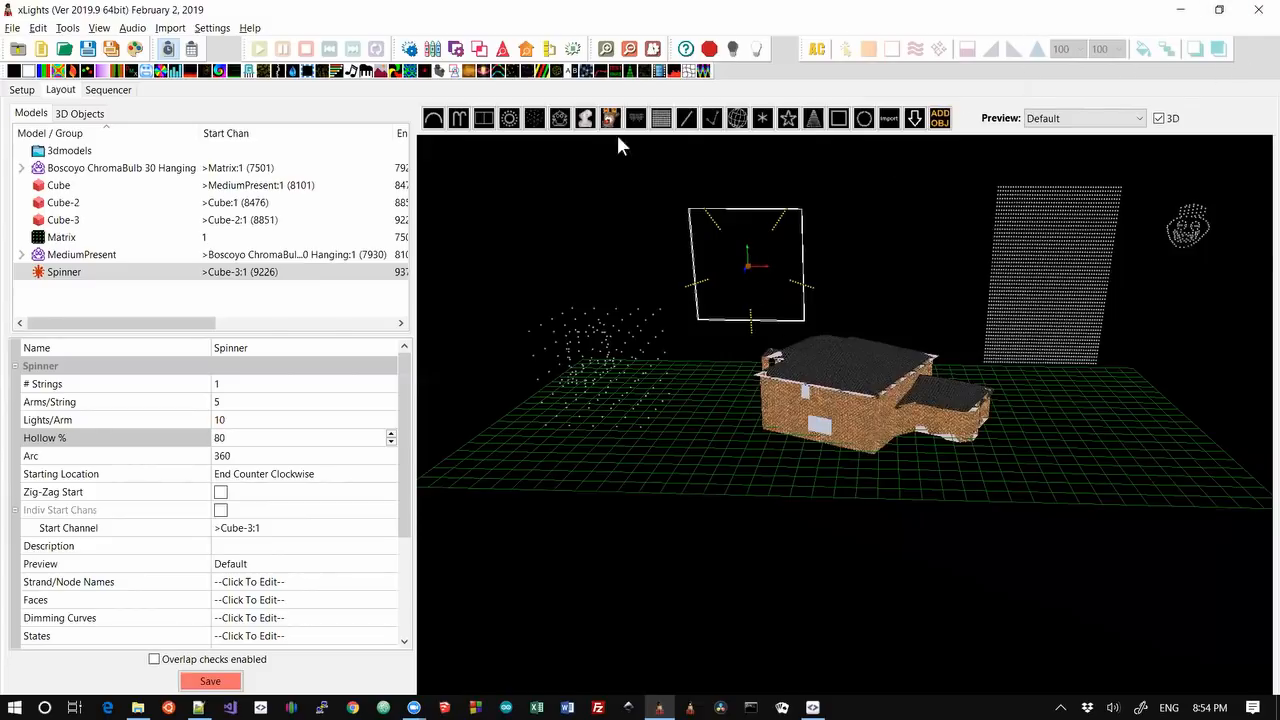
Add a sphere model above the house and move it to the near side of the grid, beside the house
{"action": "left_click", "coordinate": [737, 118]}
{"action": "left_click", "coordinate": [872, 226]}
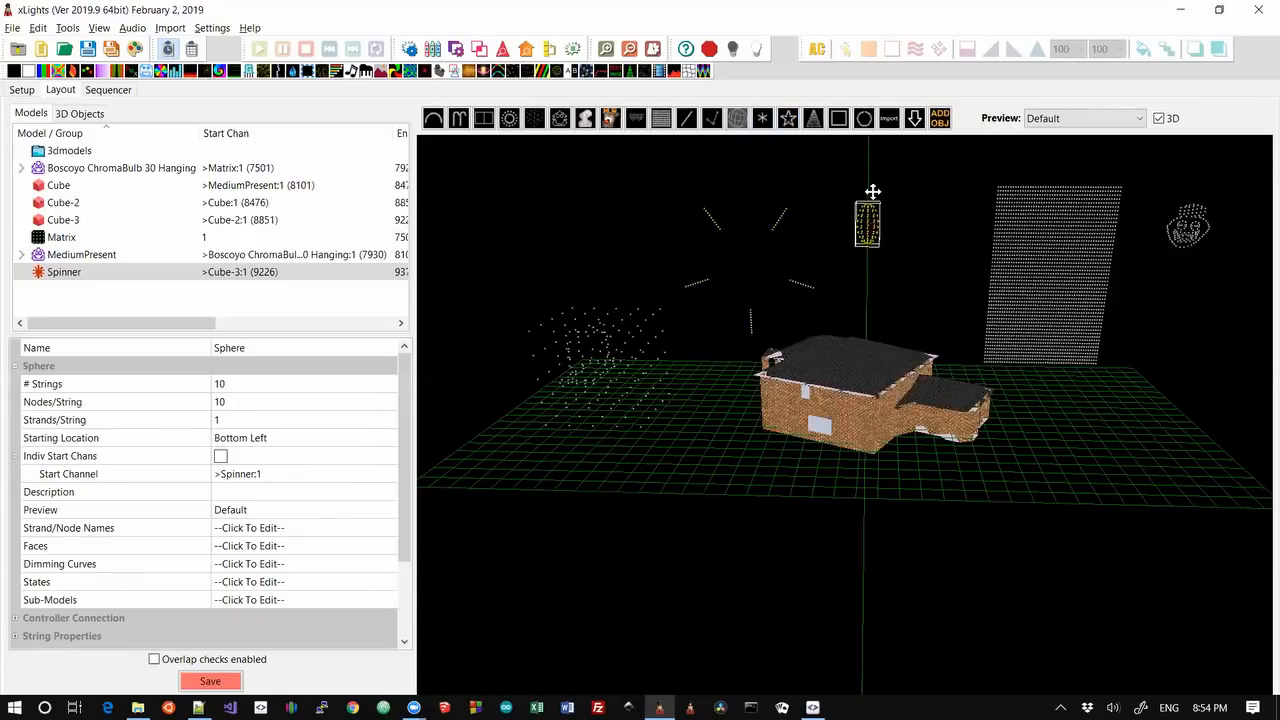
{"action": "left_click_drag", "start_coordinate": [872, 191], "coordinate": [903, 186]}
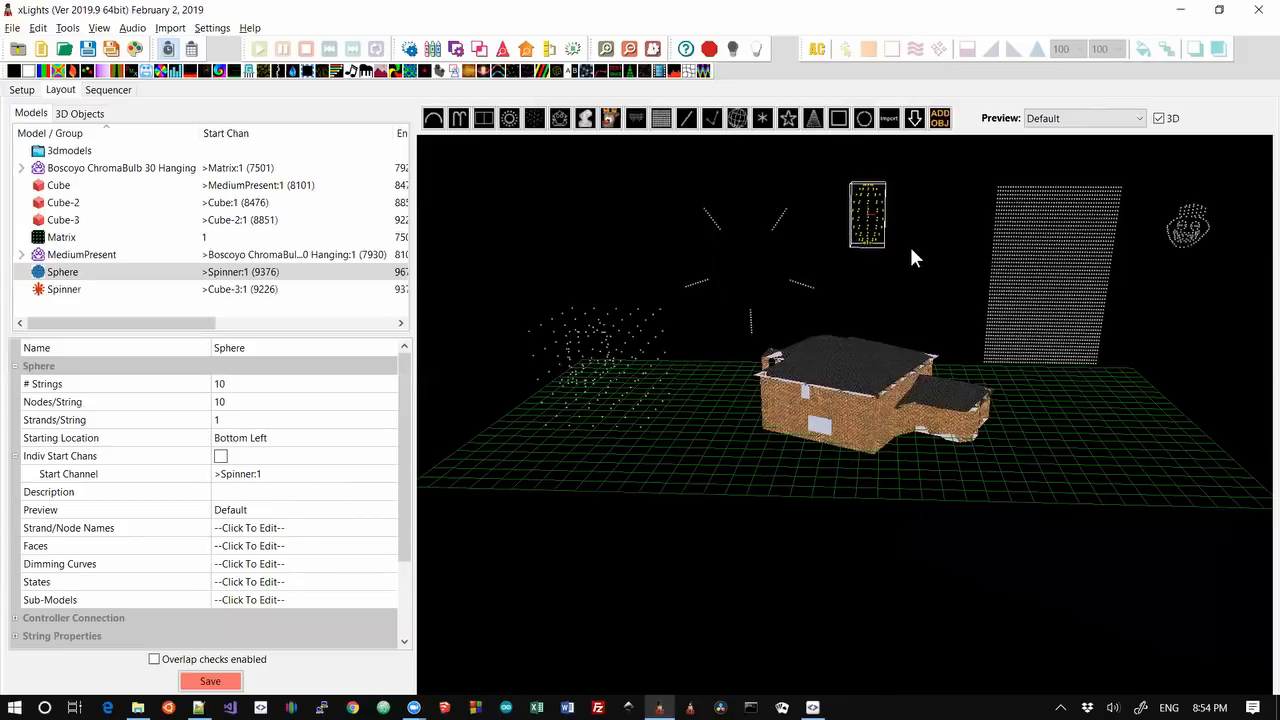
{"action": "left_click_drag", "start_coordinate": [910, 247], "coordinate": [1200, 248]}
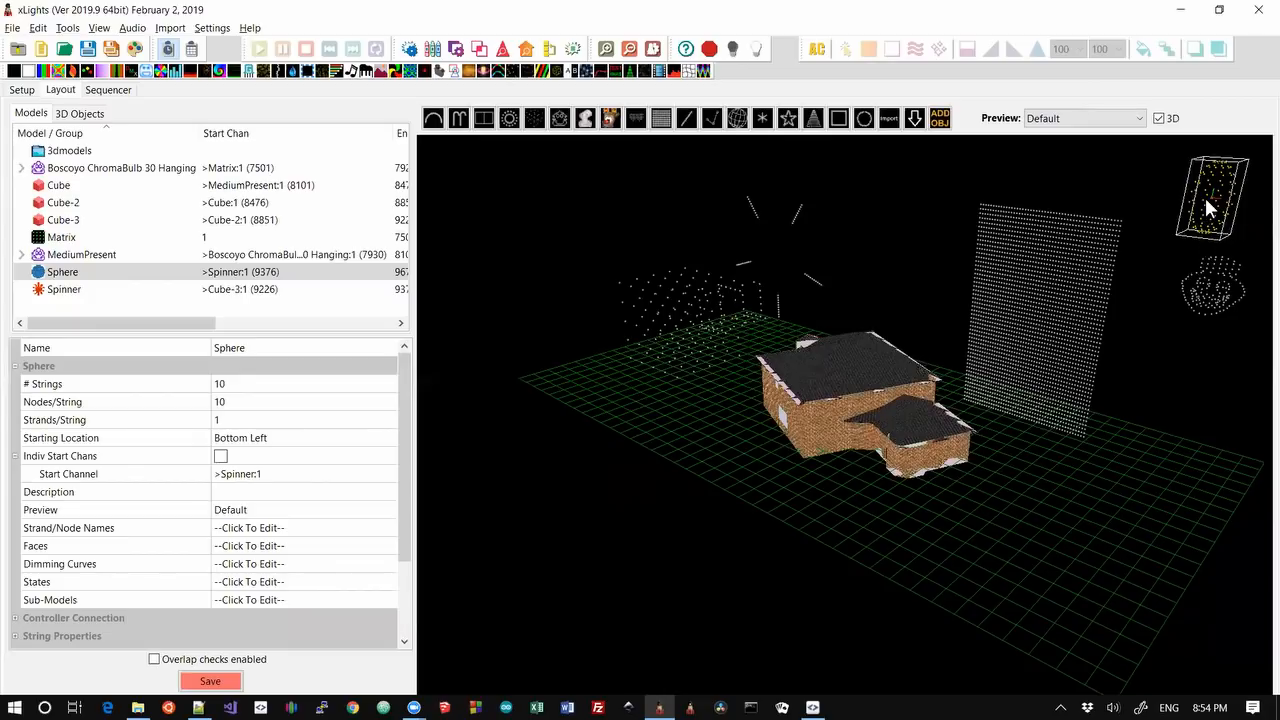
{"action": "left_click_drag", "start_coordinate": [1210, 207], "coordinate": [655, 482]}
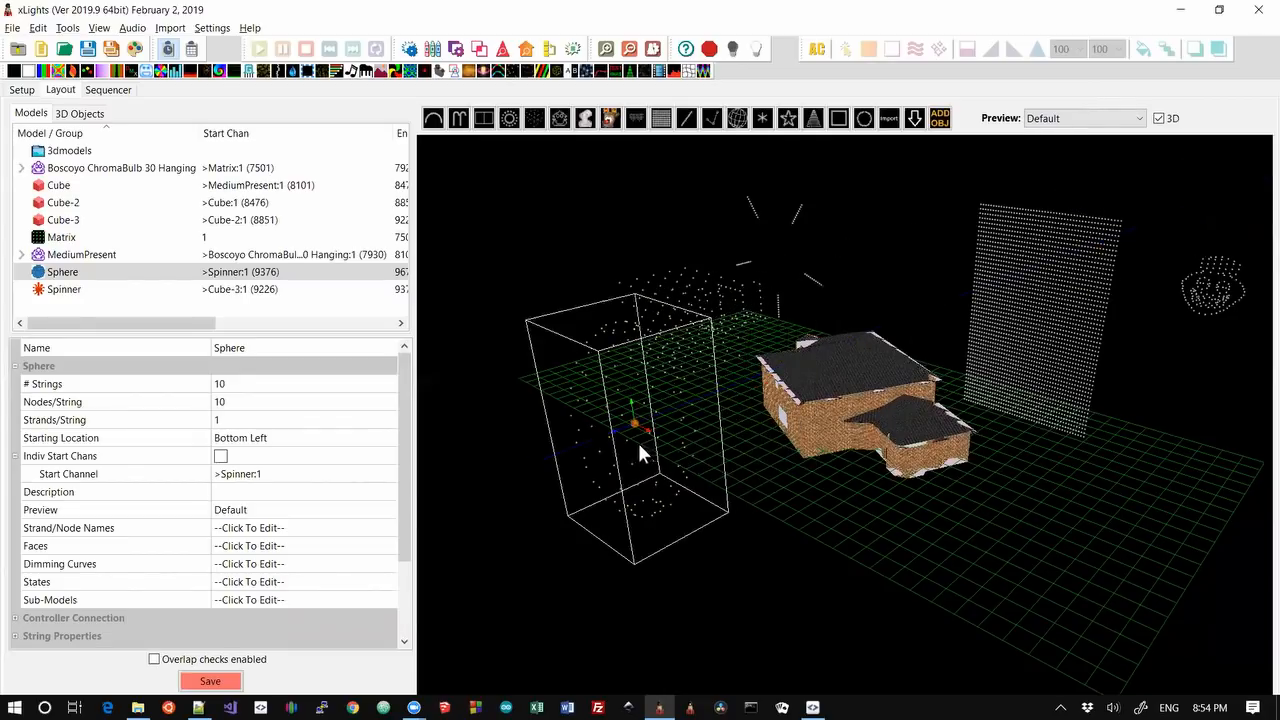
{"action": "left_click_drag", "start_coordinate": [756, 473], "coordinate": [828, 401]}
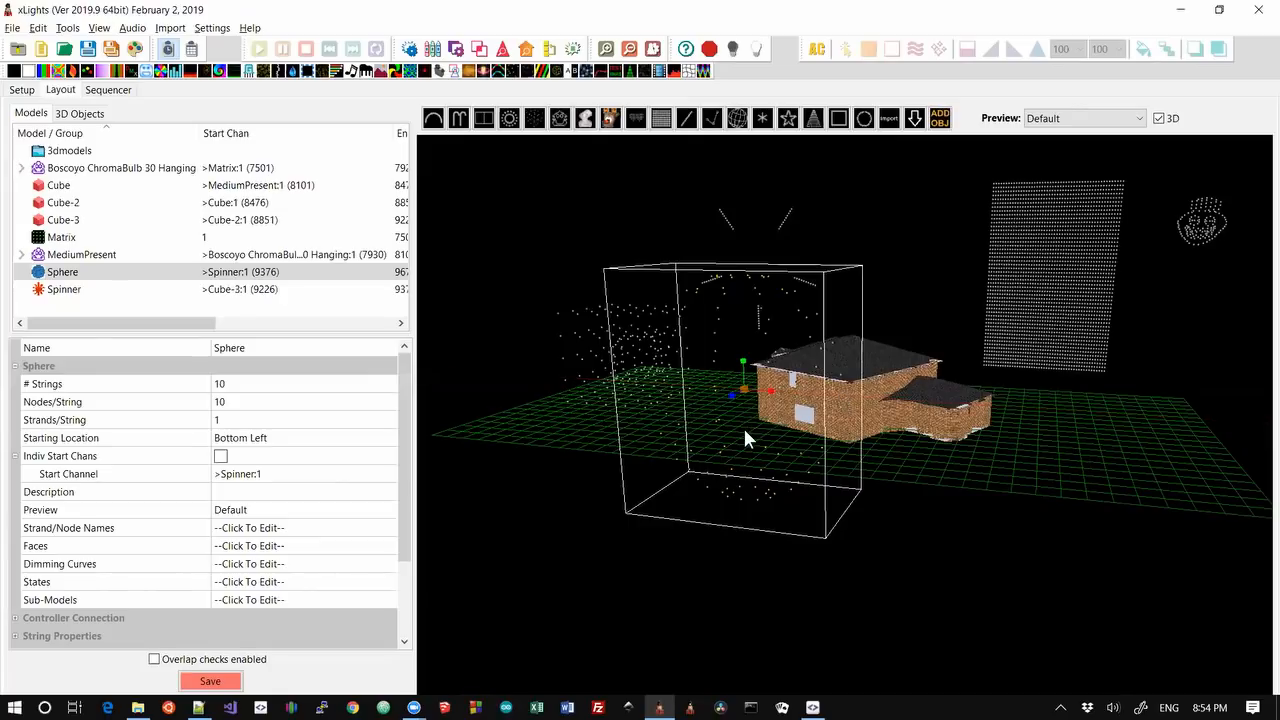
{"action": "scroll", "coordinate": [743, 422], "scroll_direction": "up", "scroll_amount": 5}
{"action": "mouse_move", "coordinate": [536, 350]}
{"action": "left_mouse_down"}
{"action": "mouse_move", "coordinate": [552, 358]}
{"action": "mouse_move", "coordinate": [512, 355]}
{"action": "left_mouse_up"}
{"action": "scroll", "coordinate": [565, 359], "scroll_direction": "down", "scroll_amount": 5}
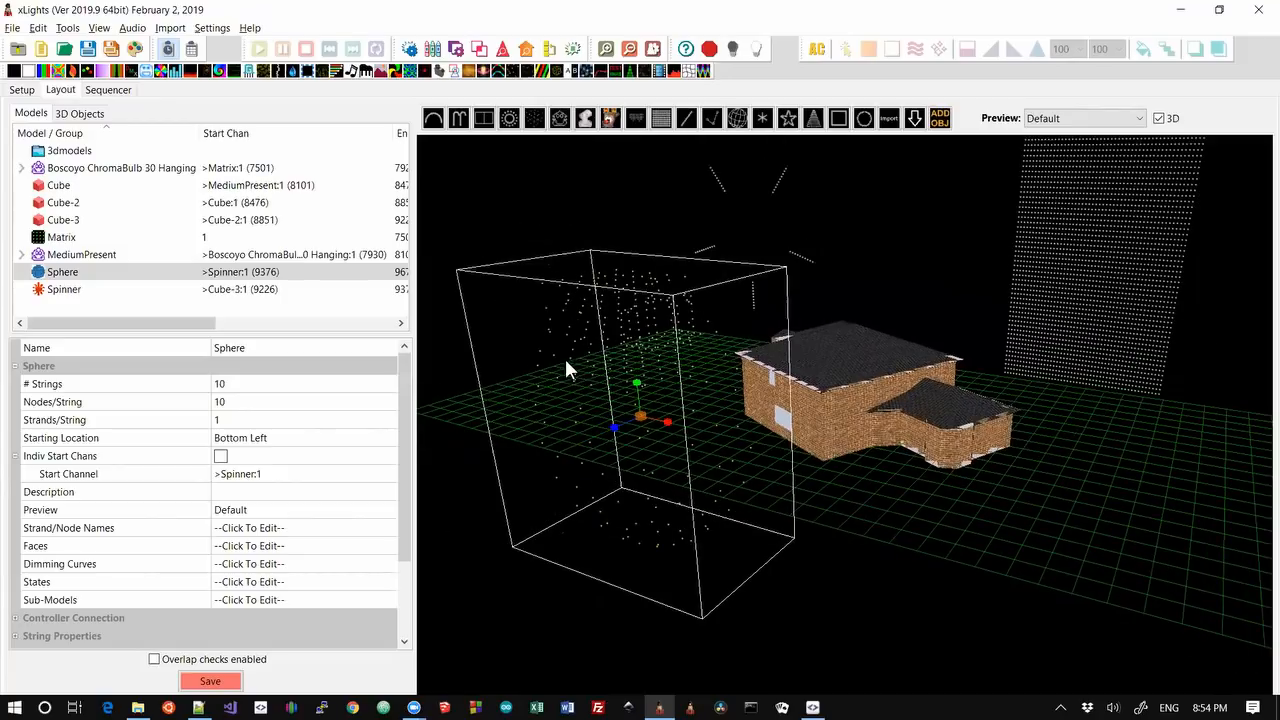
Draw a short horizontal single line model above the house, between the spinner and the matrix, and inspect its handles up close
{"action": "left_click", "coordinate": [686, 118]}
{"action": "left_click_drag", "start_coordinate": [848, 222], "coordinate": [955, 212]}
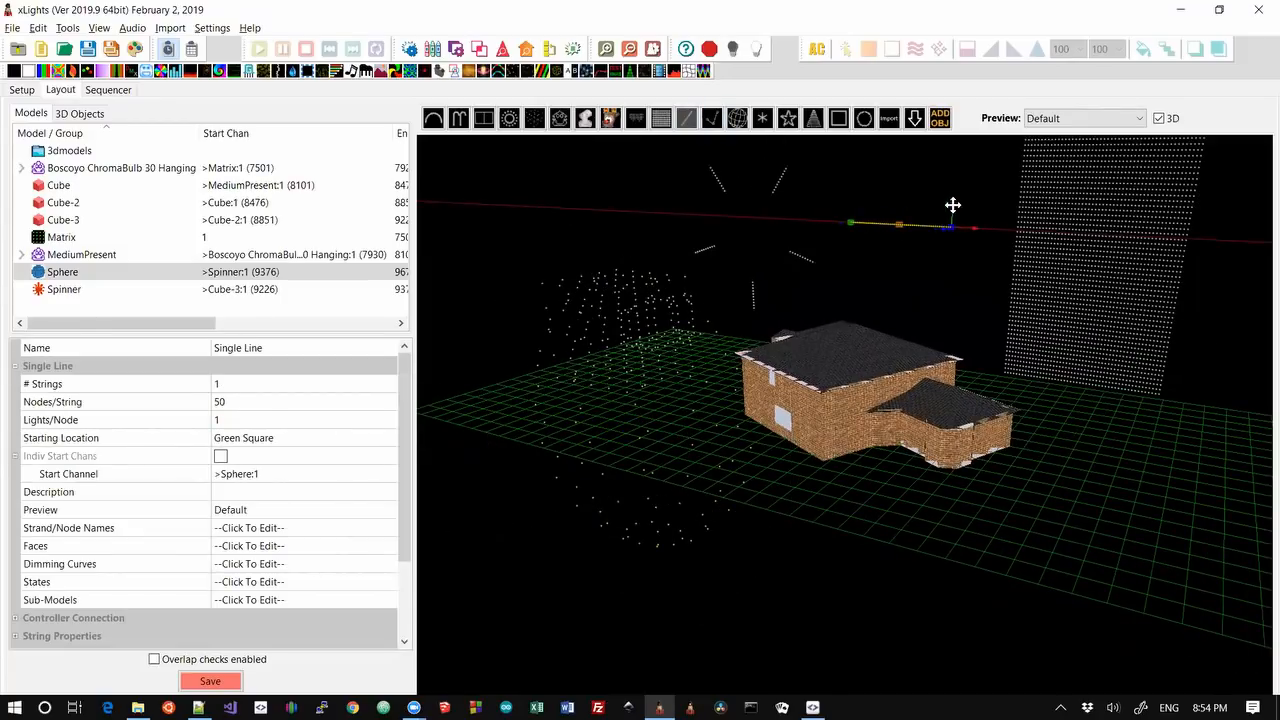
{"action": "scroll", "coordinate": [845, 232], "scroll_direction": "up", "scroll_amount": 3}
{"action": "scroll", "coordinate": [847, 253], "scroll_direction": "down", "scroll_amount": 3}
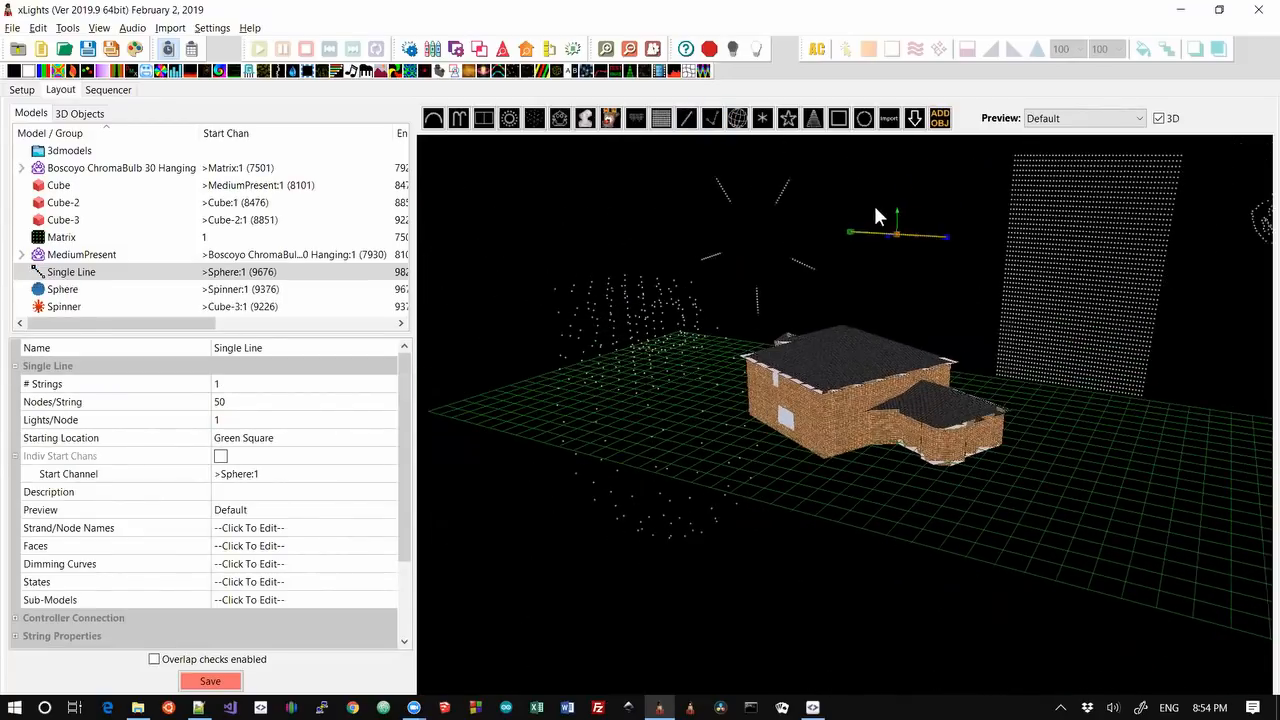
{"action": "scroll", "coordinate": [888, 258], "scroll_direction": "up", "scroll_amount": 6}
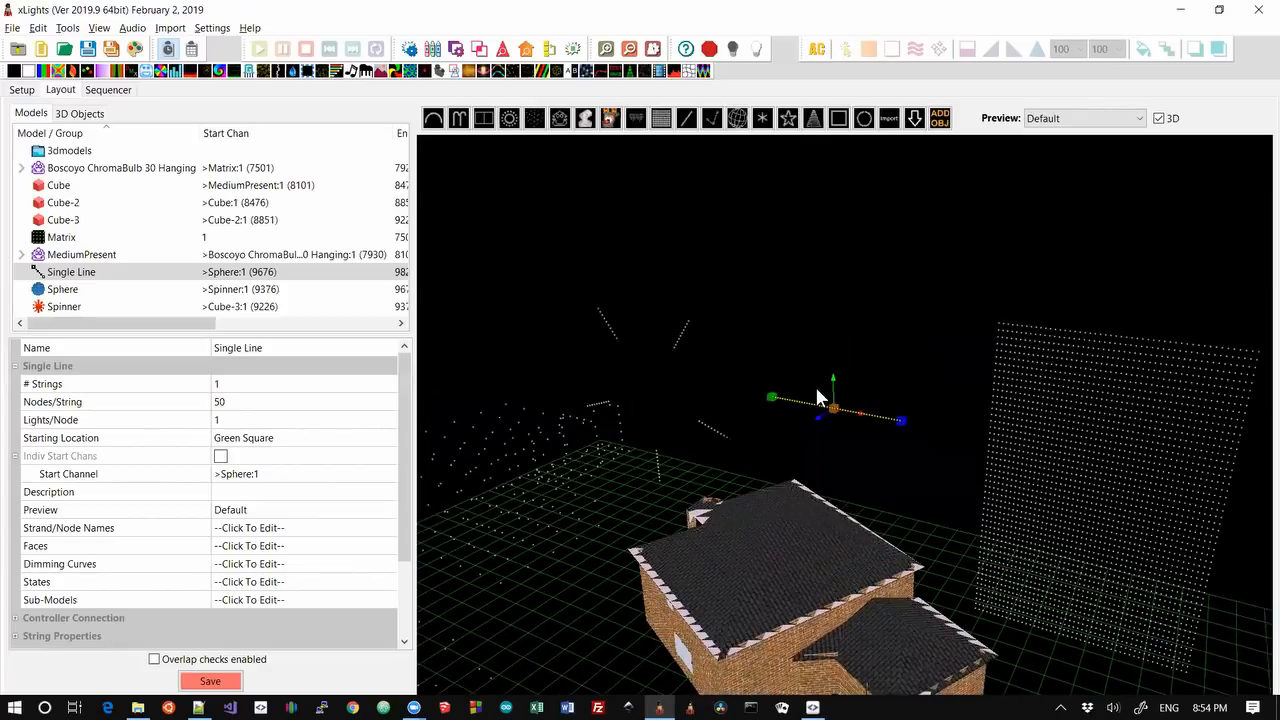
{"action": "scroll", "coordinate": [799, 415], "scroll_direction": "up", "scroll_amount": 2}
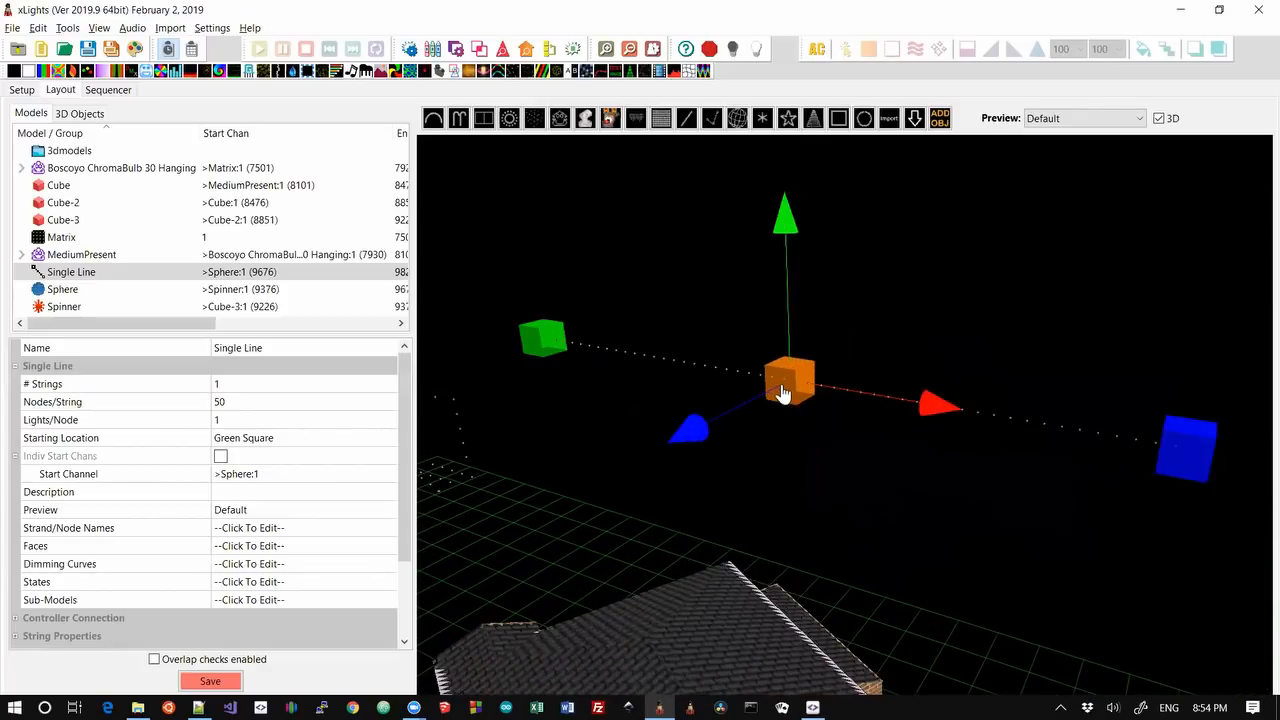
{"action": "scroll", "coordinate": [778, 385], "scroll_direction": "up", "scroll_amount": 3}
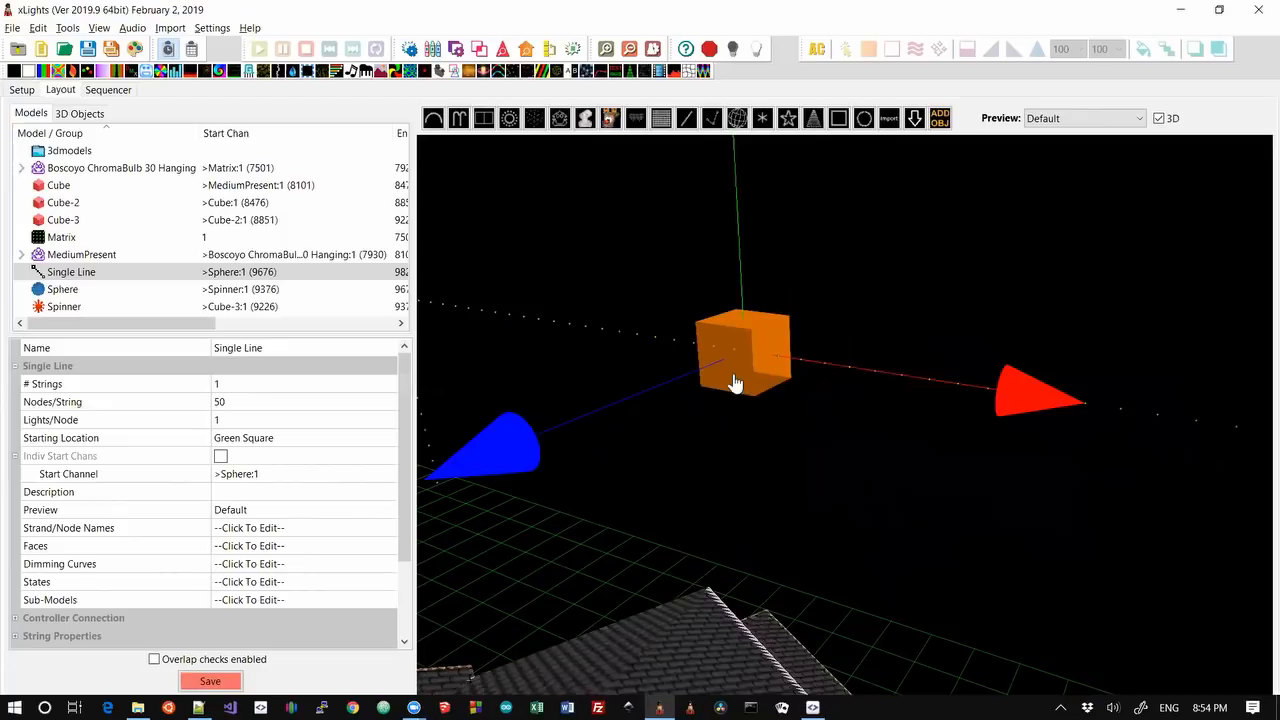
{"action": "scroll", "coordinate": [740, 362], "scroll_direction": "down", "scroll_amount": 5}
{"action": "scroll", "coordinate": [735, 400], "scroll_direction": "down", "scroll_amount": 6}
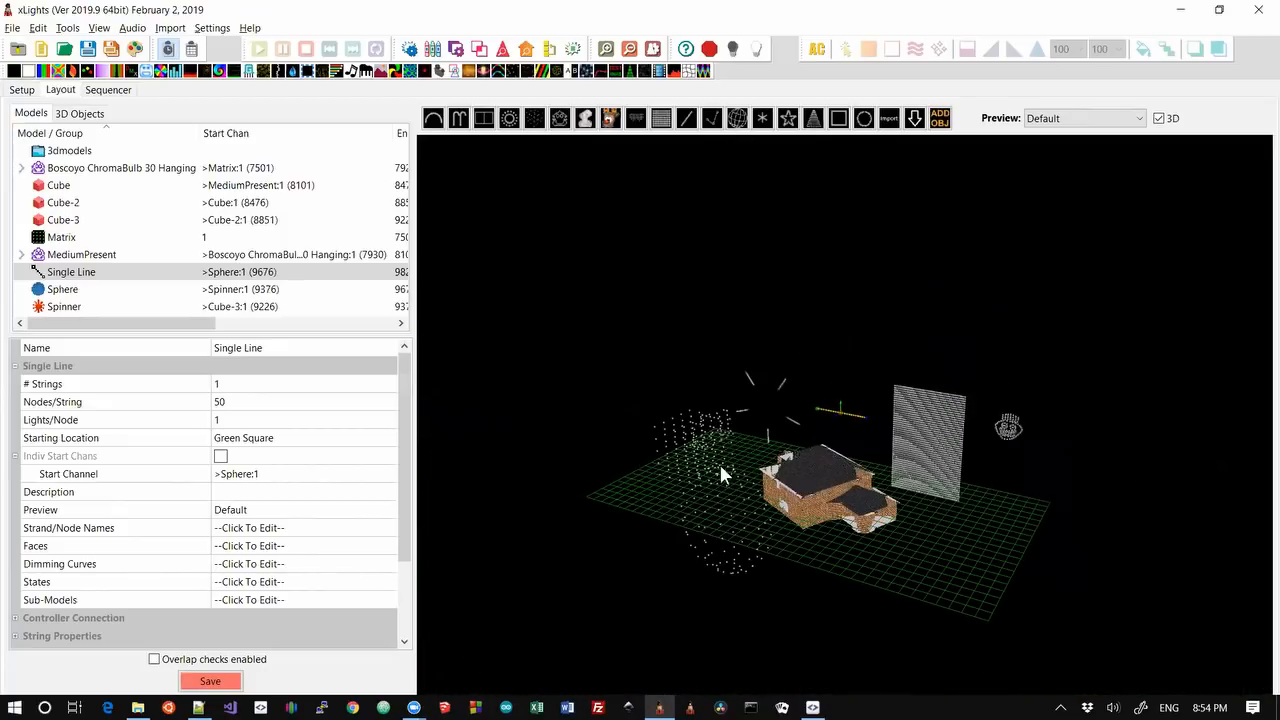
Select the sphere beside the house and examine its node layout in an enlarged window
{"action": "left_click_drag", "start_coordinate": [752, 533], "coordinate": [721, 507]}
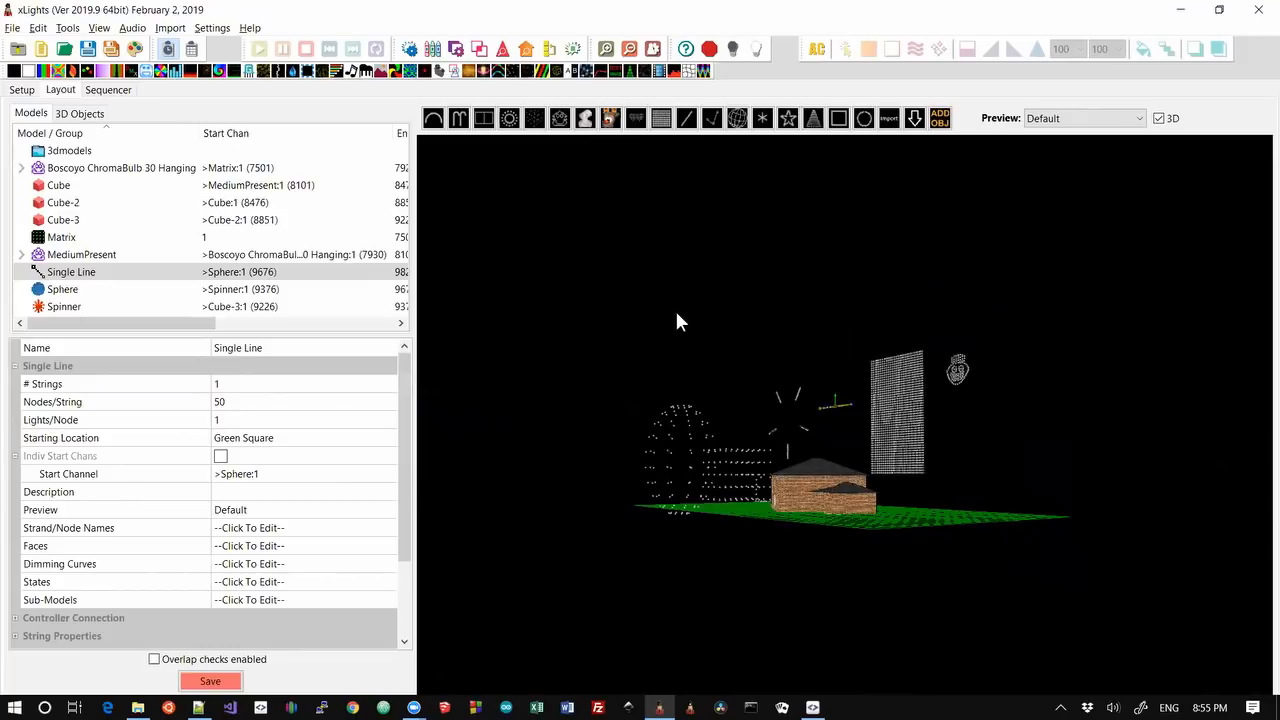
{"action": "left_click", "coordinate": [677, 459]}
{"action": "mouse_move", "coordinate": [582, 430]}
{"action": "left_mouse_down"}
{"action": "mouse_move", "coordinate": [608, 449]}
{"action": "mouse_move", "coordinate": [654, 417]}
{"action": "mouse_move", "coordinate": [563, 437]}
{"action": "mouse_move", "coordinate": [601, 464]}
{"action": "mouse_move", "coordinate": [596, 444]}
{"action": "left_mouse_up"}
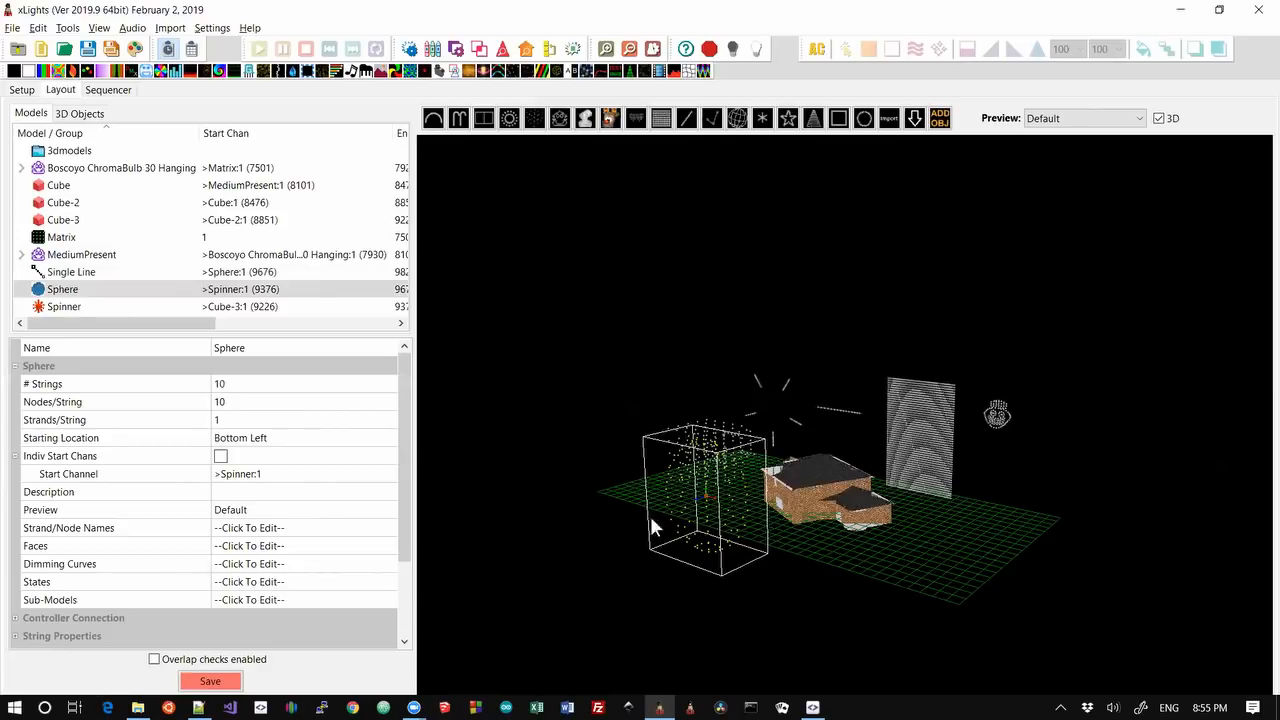
{"action": "left_click_drag", "start_coordinate": [721, 560], "coordinate": [683, 543]}
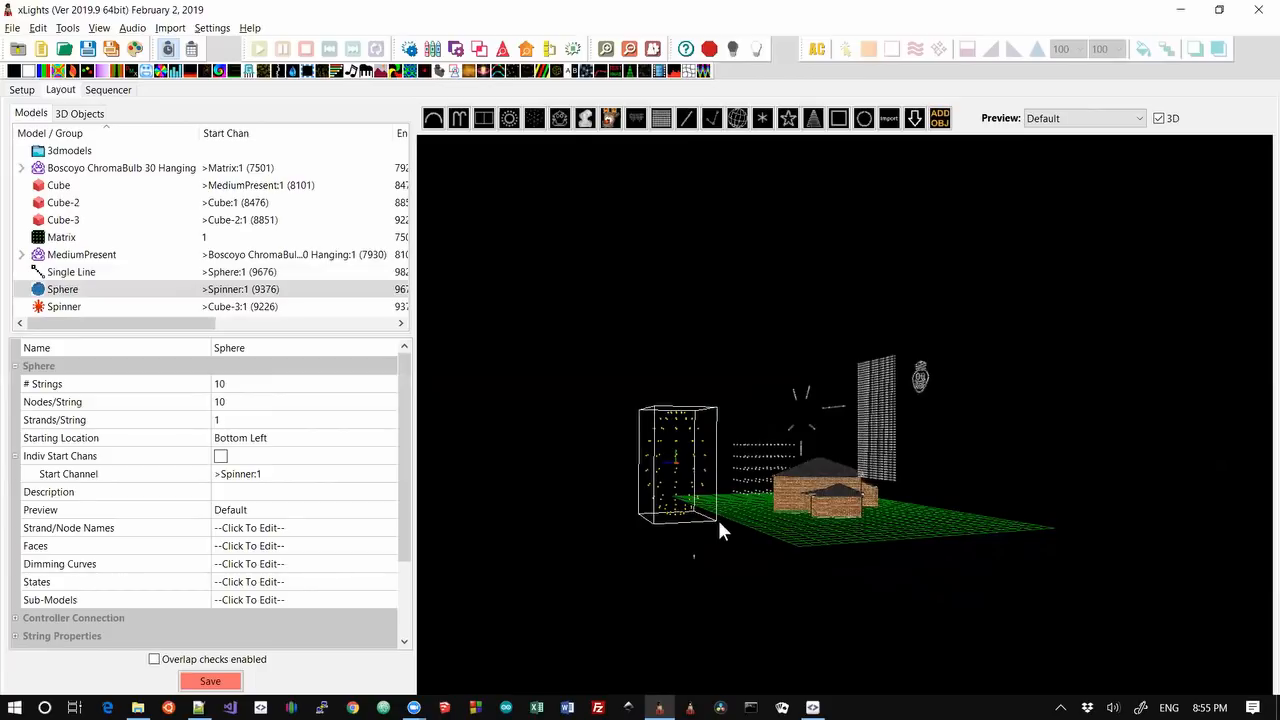
{"action": "right_click", "coordinate": [675, 477]}
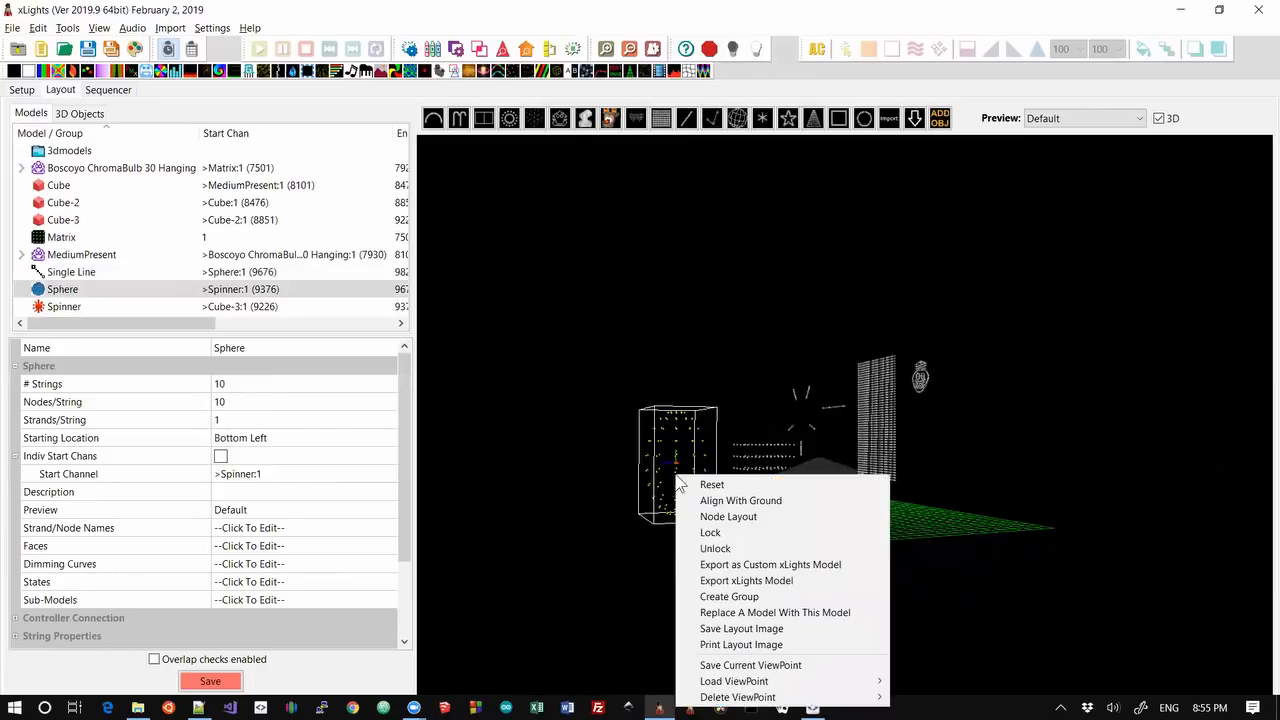
{"action": "left_click", "coordinate": [728, 516]}
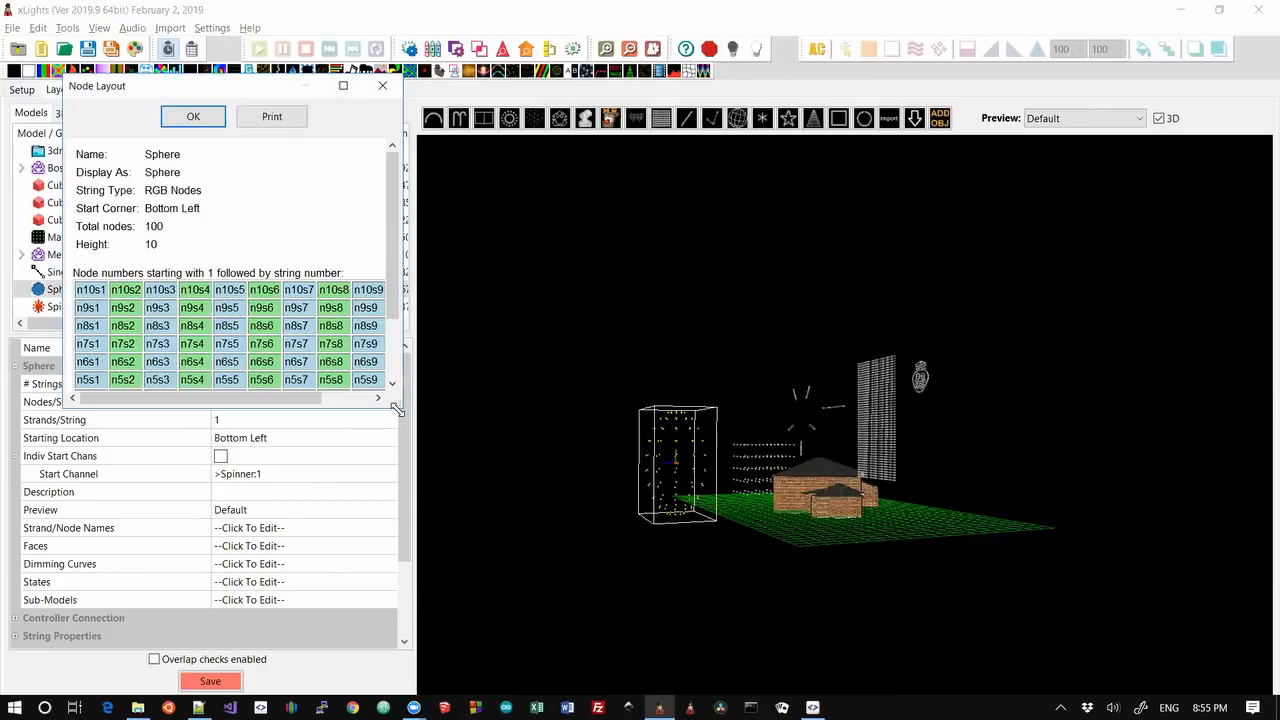
{"action": "left_click_drag", "start_coordinate": [397, 410], "coordinate": [684, 618]}
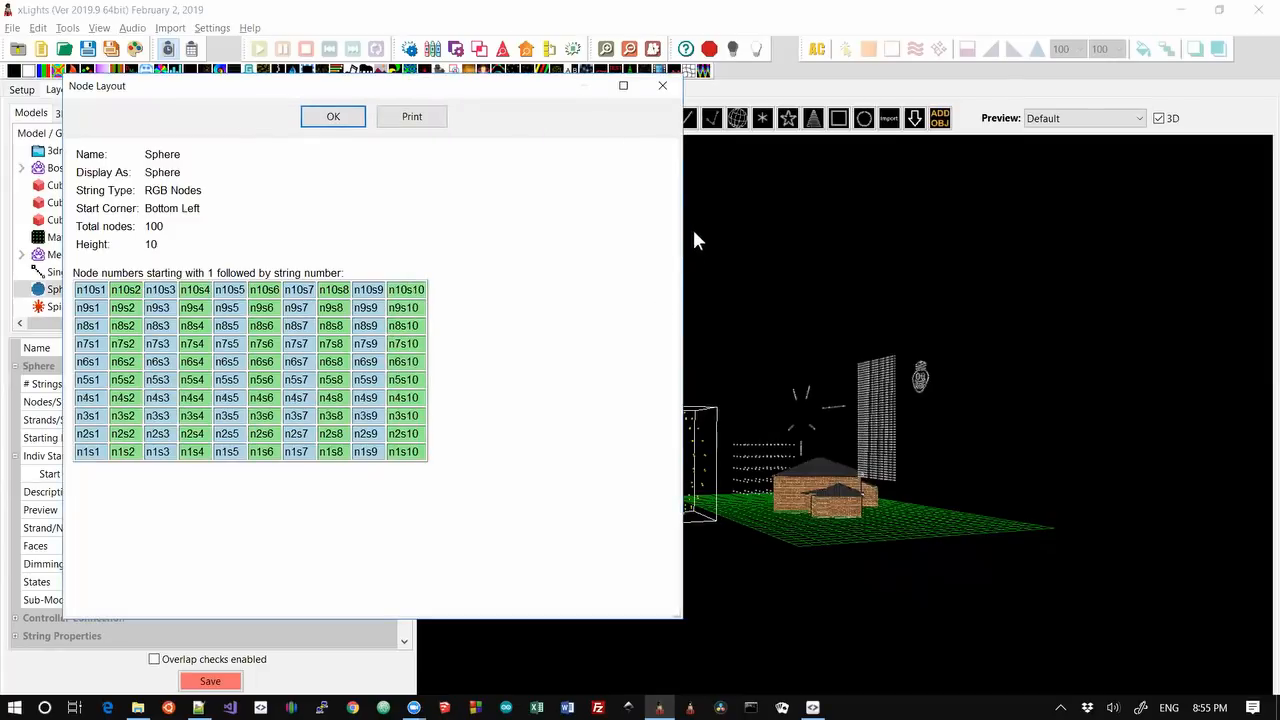
{"action": "left_click", "coordinate": [664, 84]}
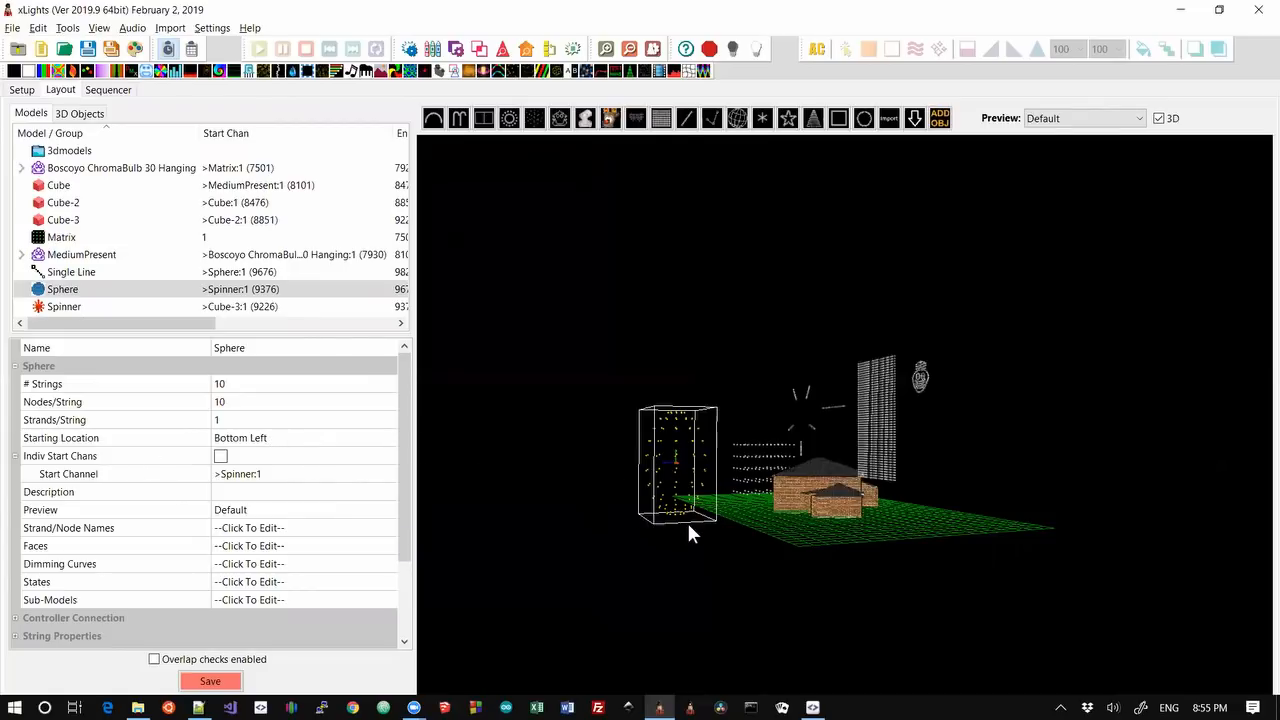
Examine the sphere's starting location setting and its node arrangement from several angles
{"action": "mouse_move", "coordinate": [687, 520]}
{"action": "left_mouse_down"}
{"action": "mouse_move", "coordinate": [740, 532]}
{"action": "mouse_move", "coordinate": [691, 528]}
{"action": "left_mouse_up"}
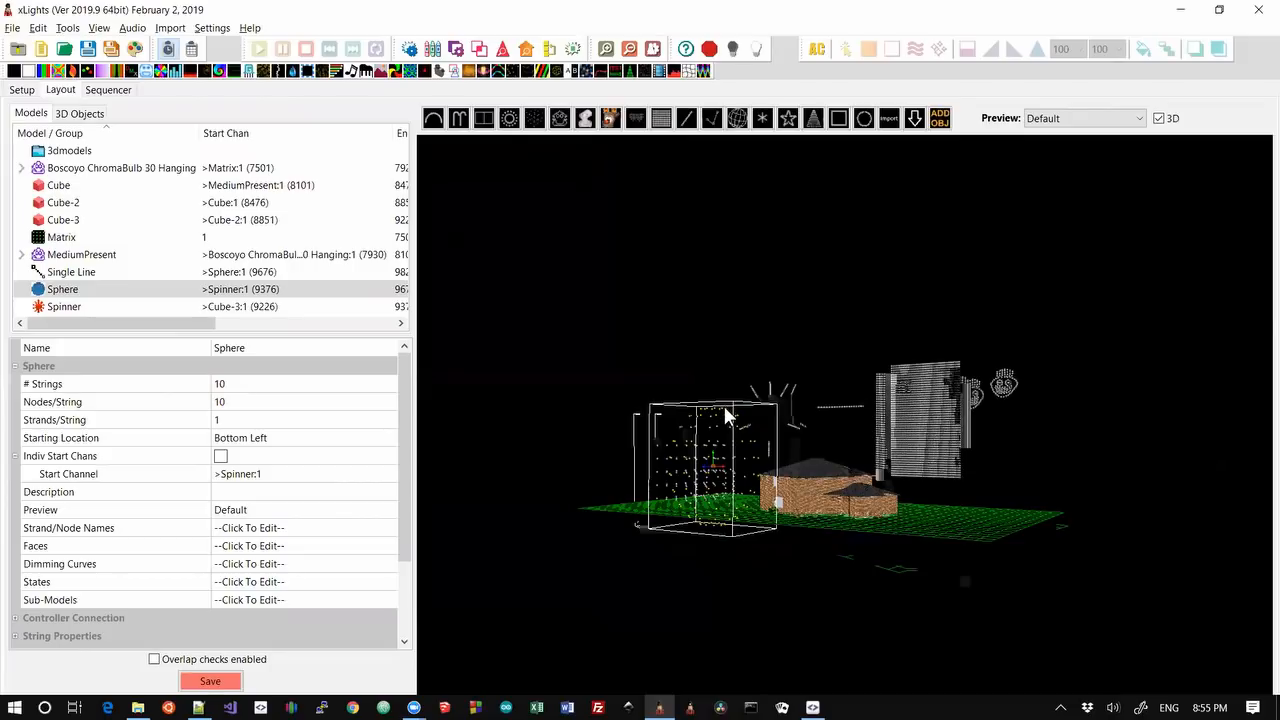
{"action": "left_click", "coordinate": [279, 443]}
{"action": "left_click", "coordinate": [278, 441]}
{"action": "left_click", "coordinate": [282, 440]}
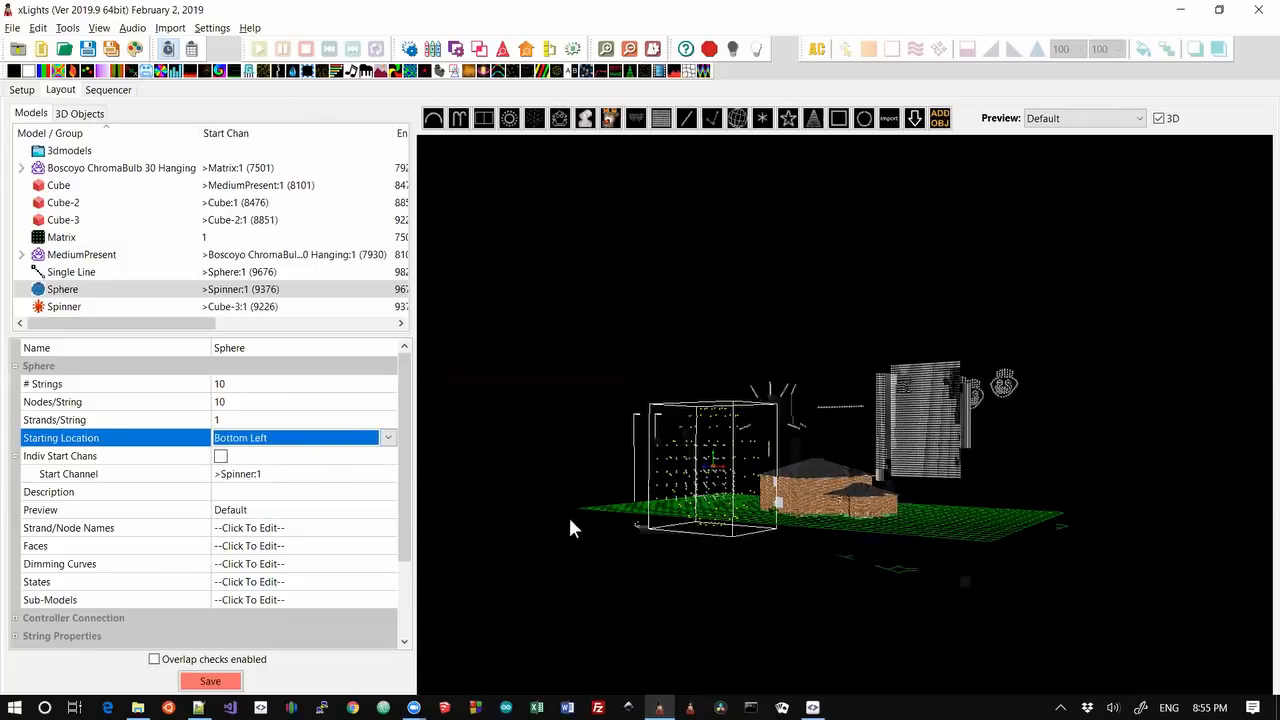
{"action": "left_click_drag", "start_coordinate": [570, 522], "coordinate": [695, 553]}
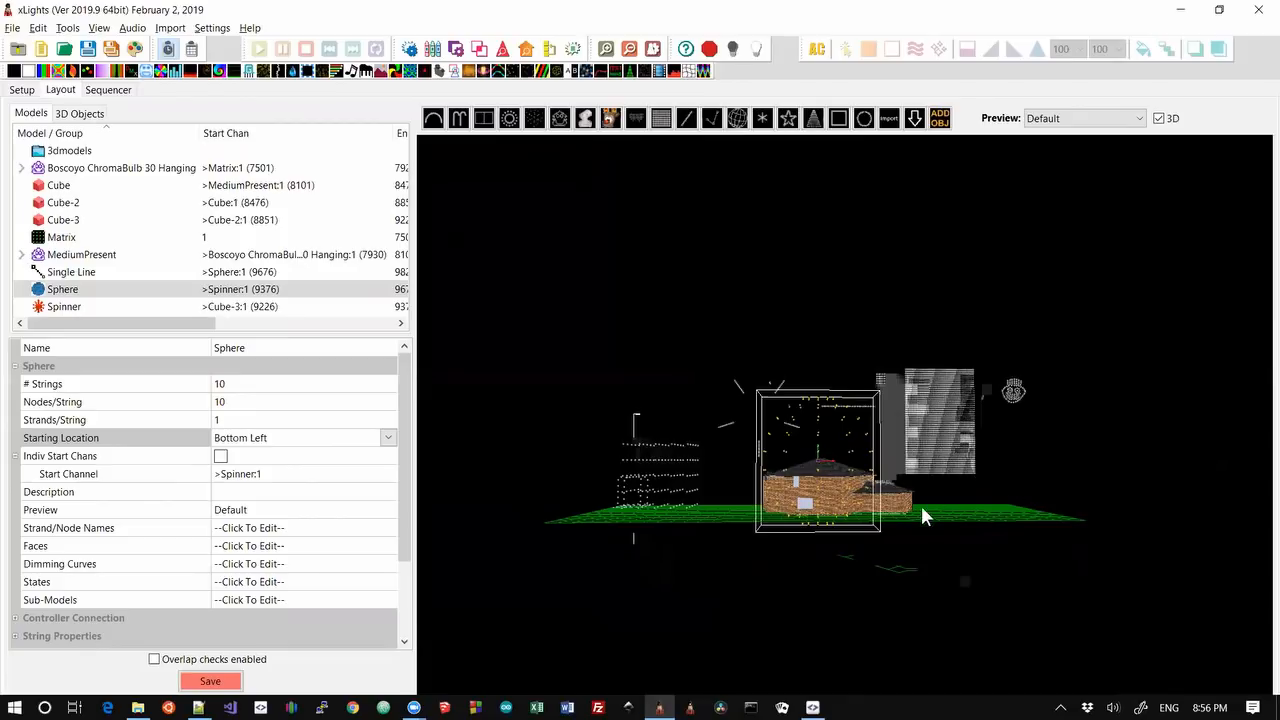
{"action": "left_click_drag", "start_coordinate": [911, 527], "coordinate": [858, 530]}
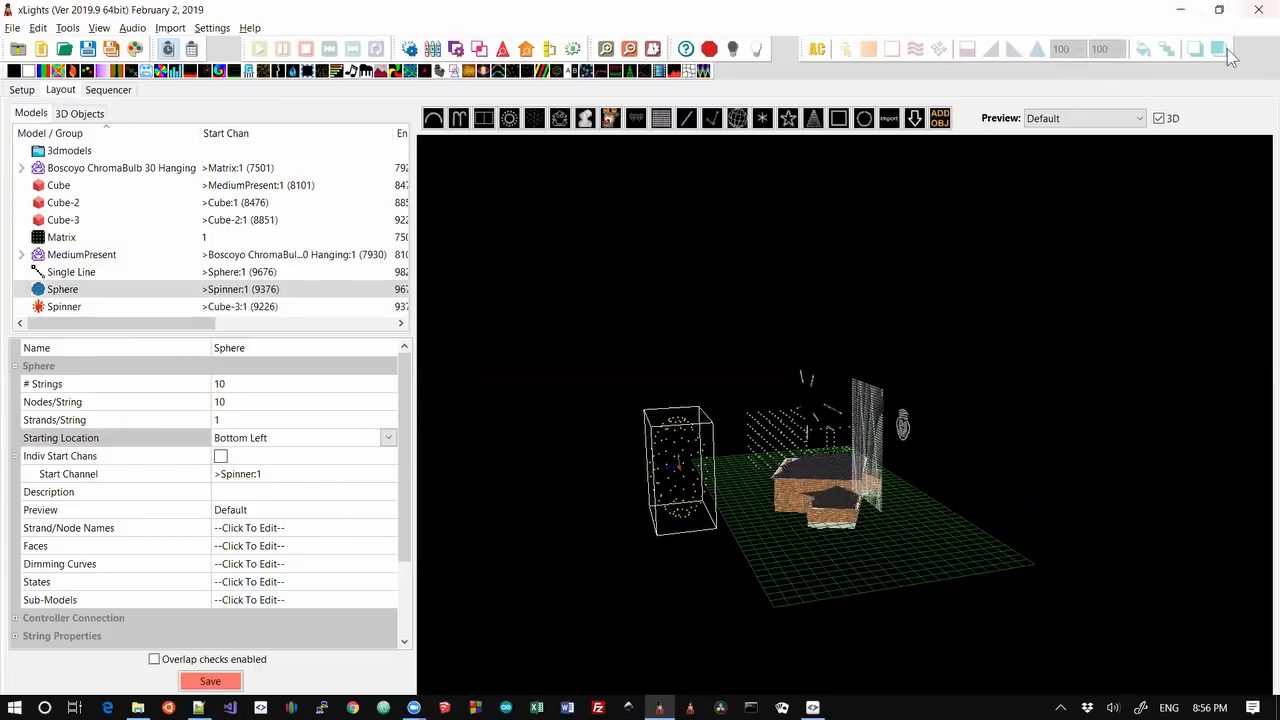
Switch the layout preview to 2D and nudge the Boscoyo ChromaBulb 30 Hanging model left, closer to the matrix
{"action": "left_click_drag", "start_coordinate": [963, 469], "coordinate": [1004, 484]}
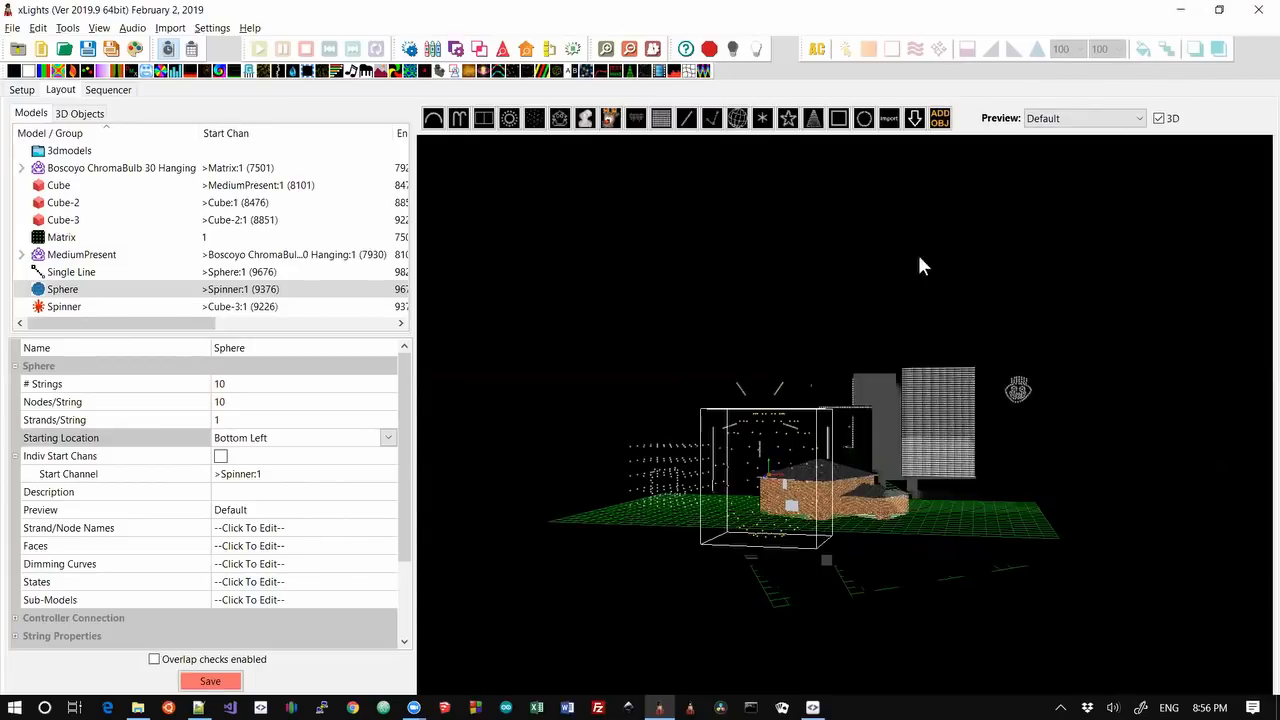
{"action": "left_click", "coordinate": [1159, 118]}
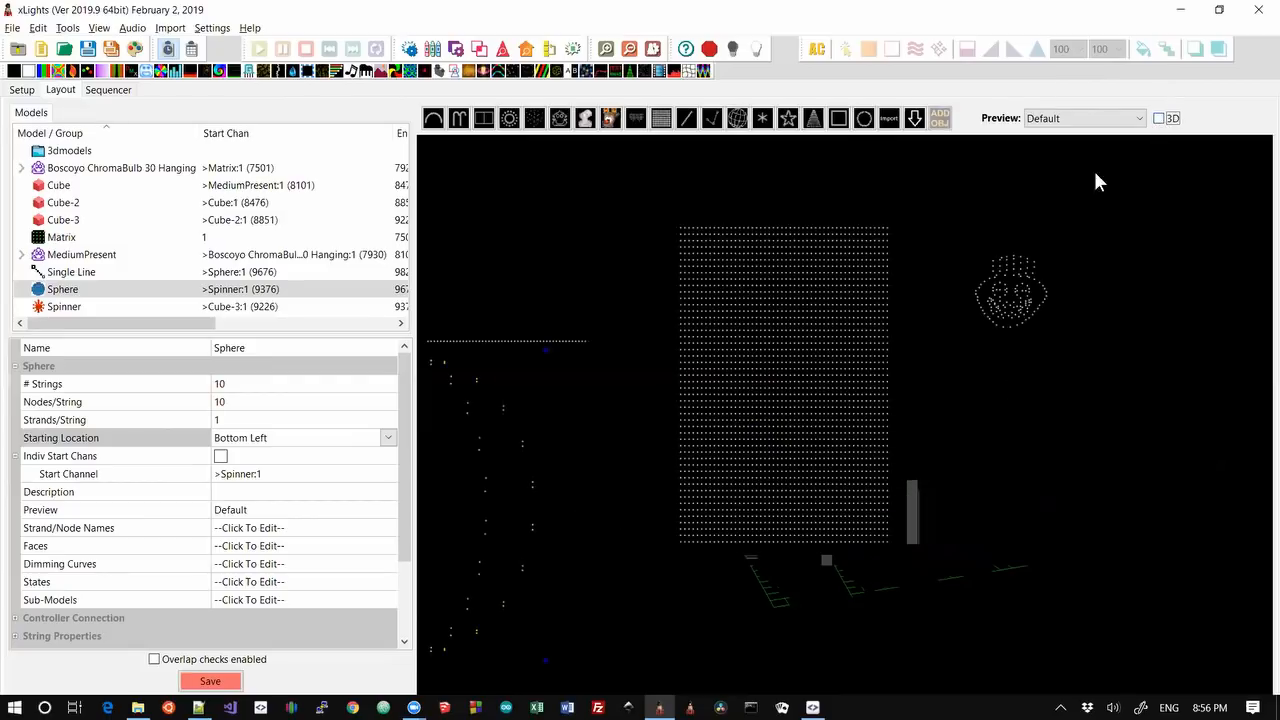
{"action": "scroll", "coordinate": [775, 457], "scroll_direction": "down", "scroll_amount": 7}
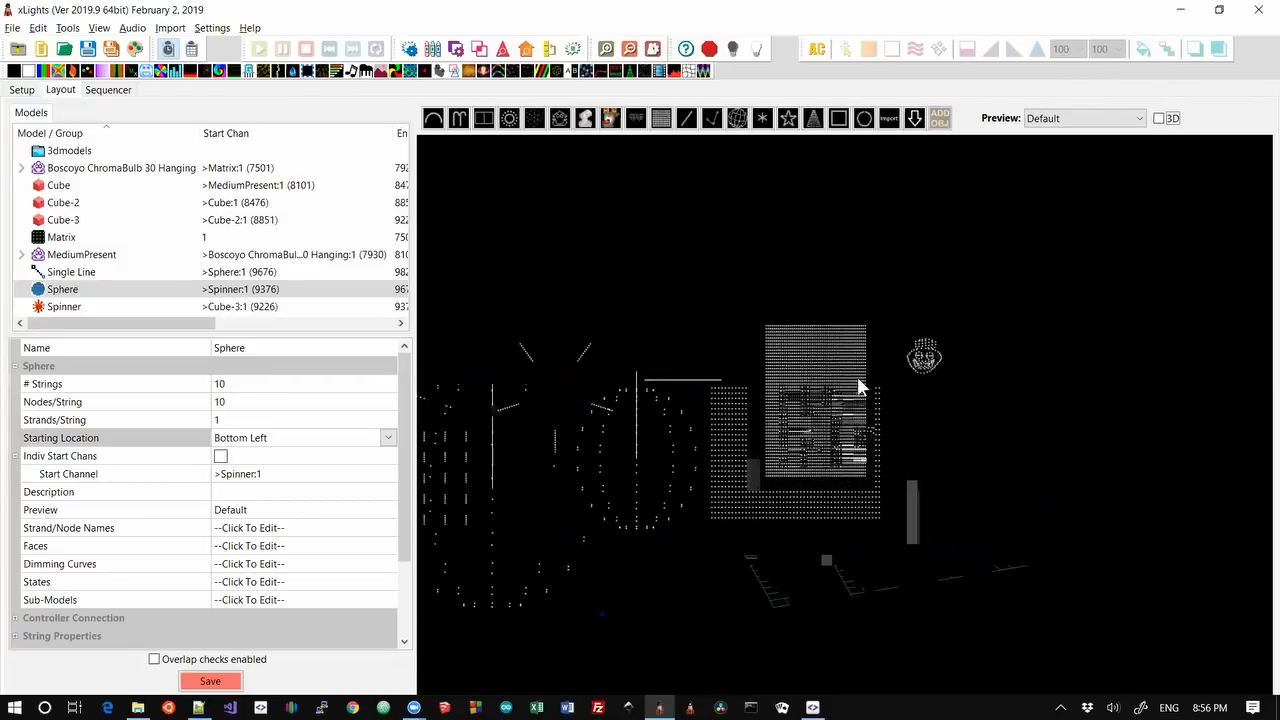
{"action": "left_click", "coordinate": [925, 358]}
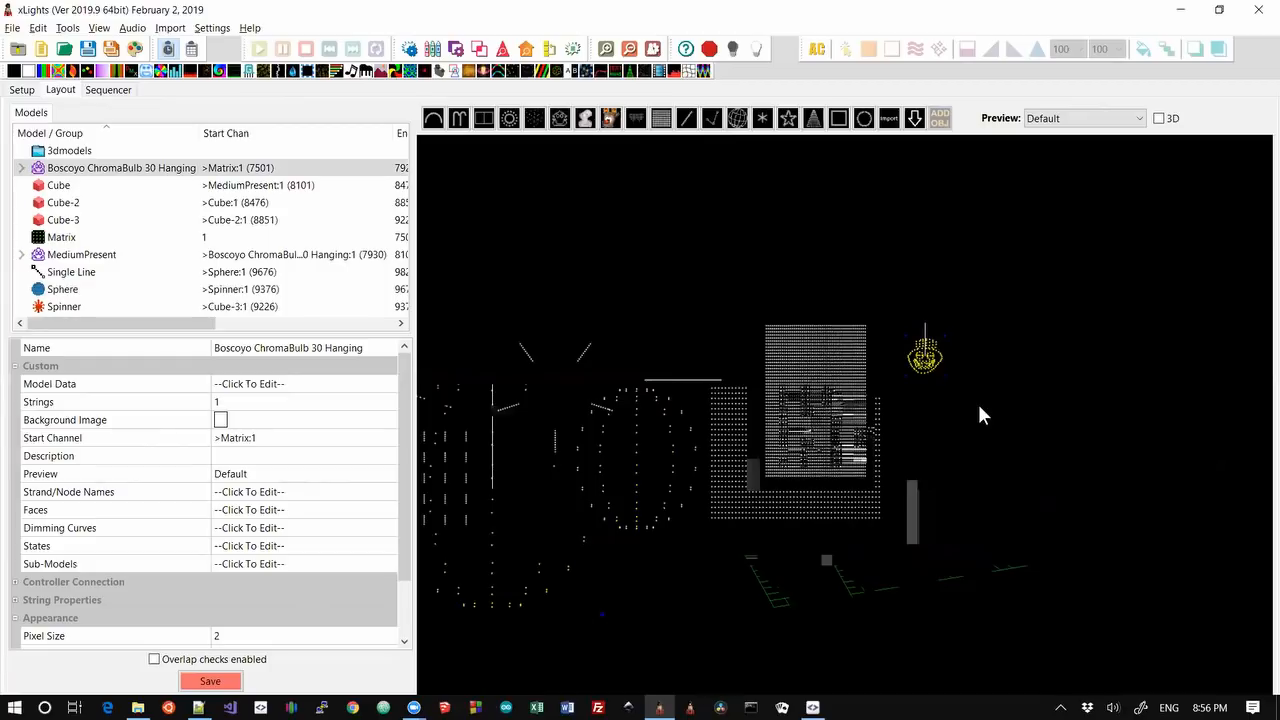
{"action": "key", "text": "Left"}
{"action": "key", "text": "Left"}
{"action": "key", "text": "Left"}
{"action": "key", "text": "Left"}
{"action": "key", "text": "Left"}
{"action": "key", "text": "Left"}
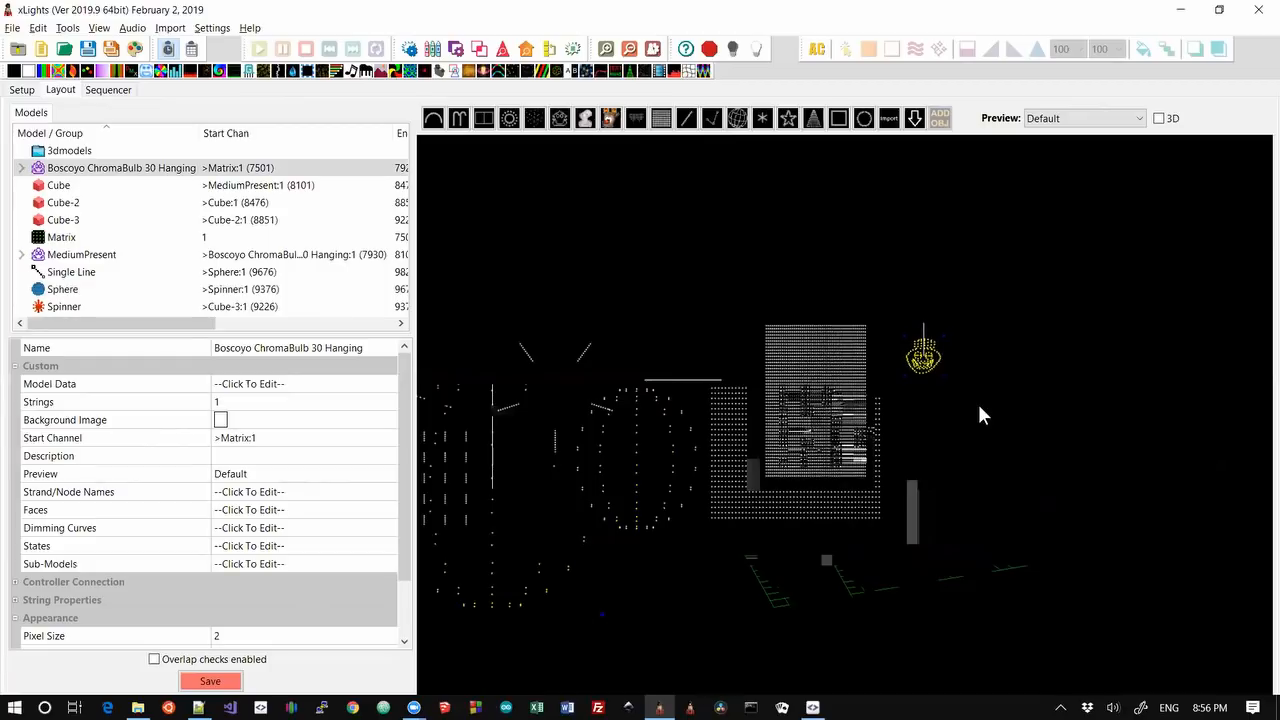
{"action": "key", "text": "Left"}
{"action": "key", "text": "Left"}
{"action": "key", "text": "Left"}
{"action": "key", "text": "Left"}
{"action": "key", "text": "Left"}
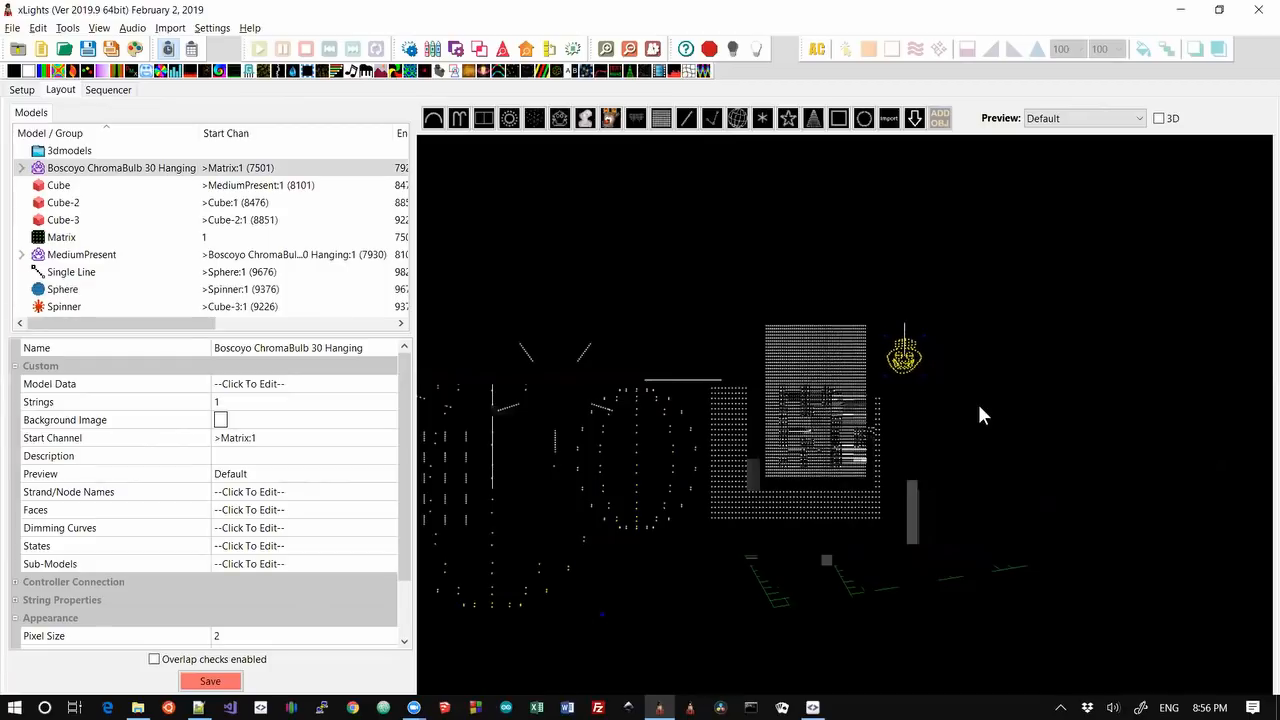
Nudge the ChromaBulb model right, well away from the matrix
{"action": "key", "text": "Right"}
{"action": "key", "text": "Right"}
{"action": "key", "text": "Right"}
{"action": "key", "text": "Right"}
{"action": "key", "text": "Right"}
{"action": "key", "text": "Right"}
{"action": "key", "text": "Right"}
{"action": "key", "text": "Right"}
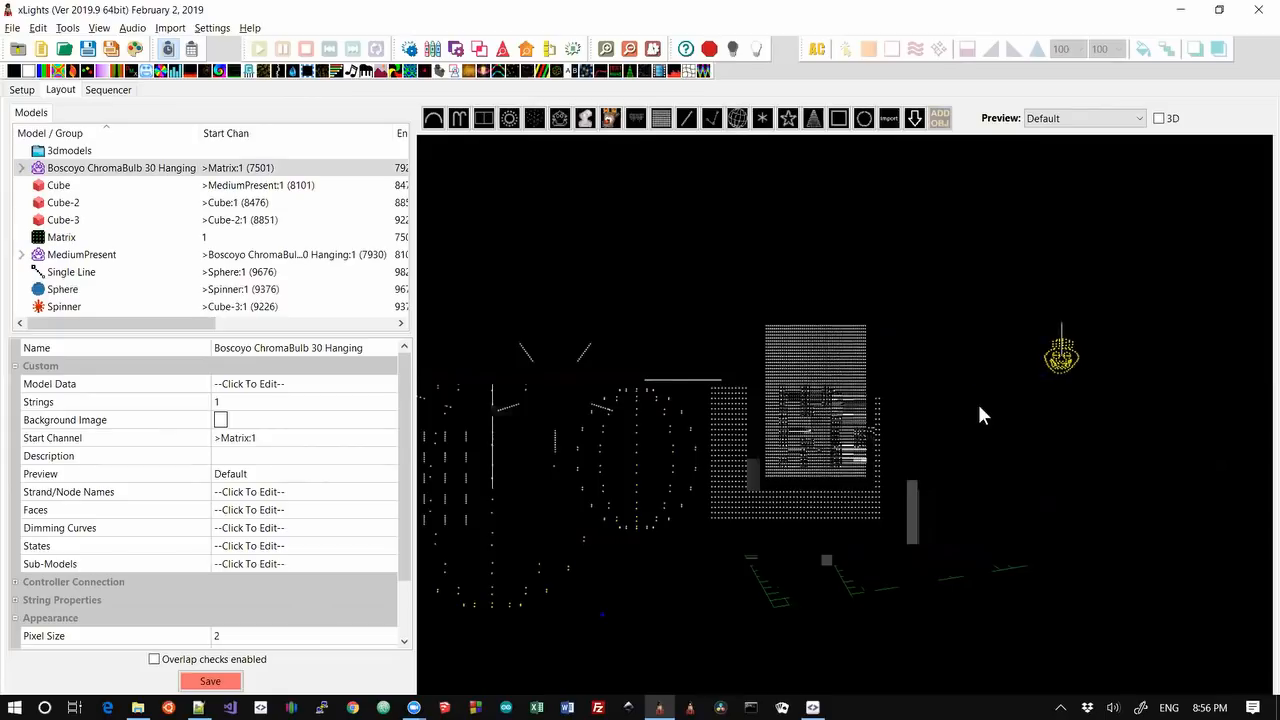
Nudge the ChromaBulb model left across the matrix until it sits above the single line
{"action": "key", "text": "Left"}
{"action": "key", "text": "Left"}
{"action": "key", "text": "Left"}
{"action": "key", "text": "Left"}
{"action": "key", "text": "Left"}
{"action": "key", "text": "Left"}
{"action": "key", "text": "Left"}
{"action": "key", "text": "Left"}
{"action": "key", "text": "Left"}
{"action": "key", "text": "Left"}
{"action": "key", "text": "Left"}
{"action": "key", "text": "Left"}
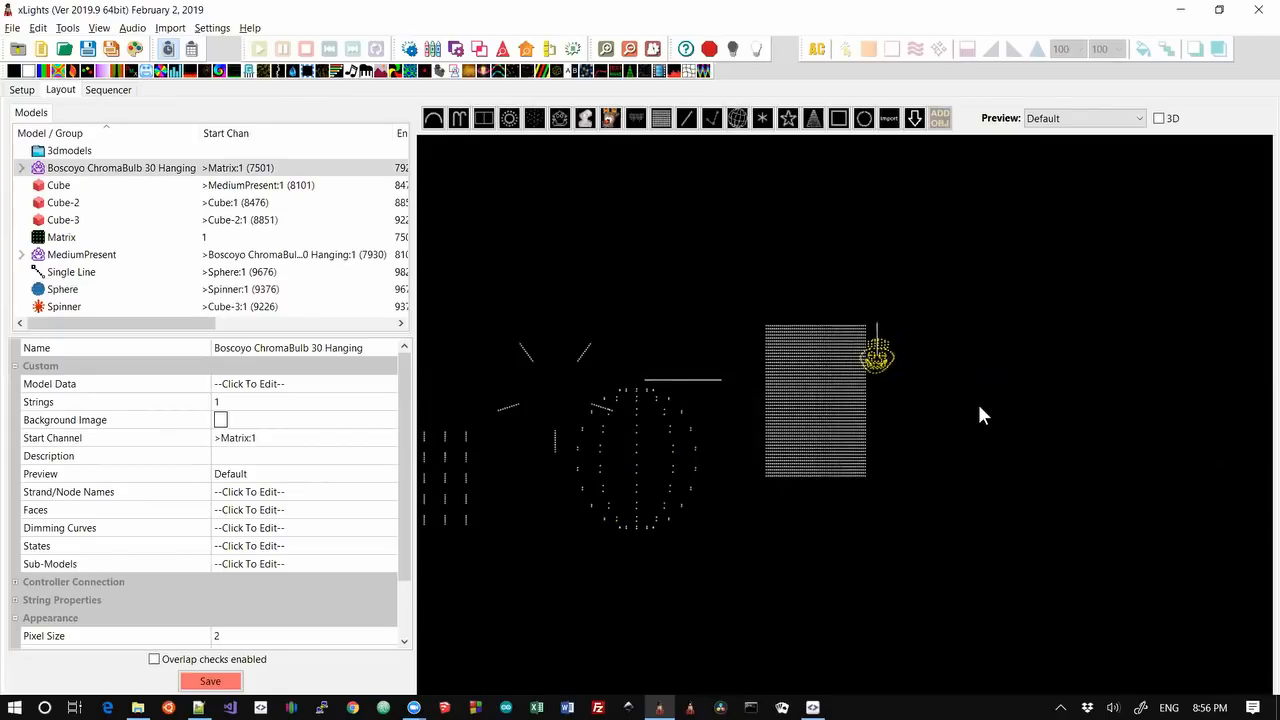
{"action": "key", "text": "Left"}
{"action": "key", "text": "Left"}
{"action": "key", "text": "Left"}
Nudge the ChromaBulb model back across the matrix to an open spot well to the matrix's right
{"action": "key", "text": "Right"}
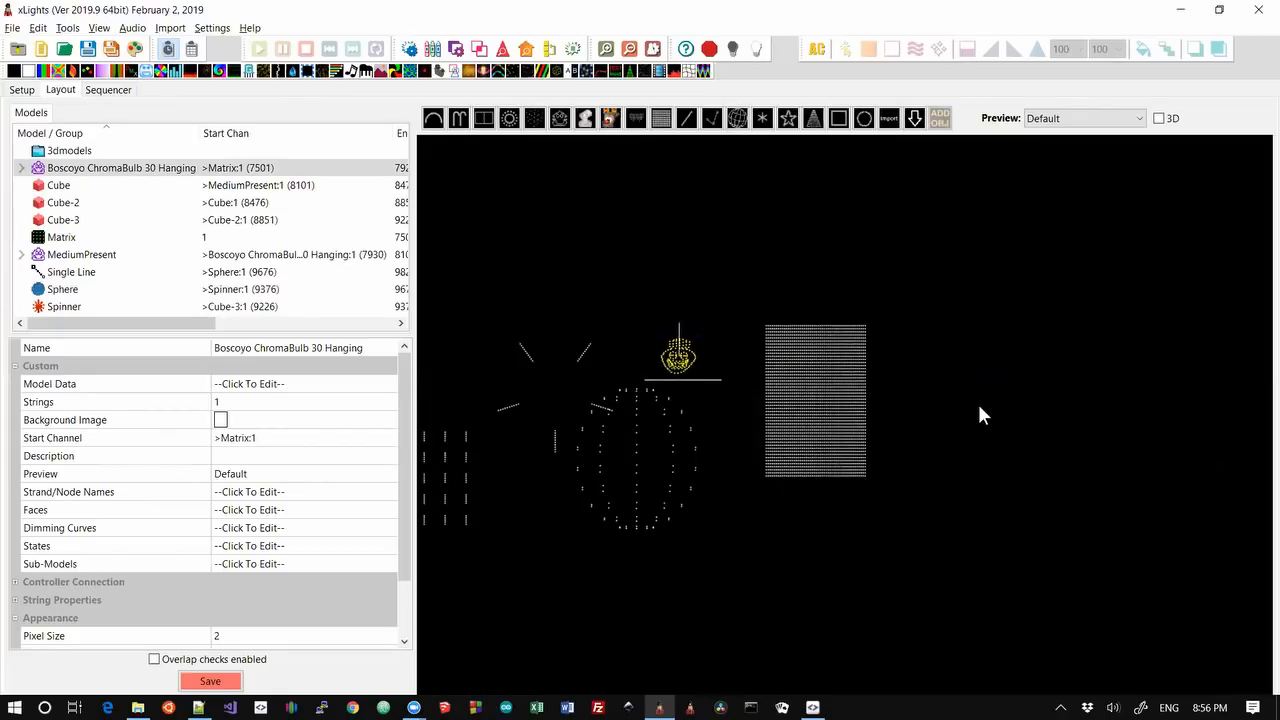
{"action": "key", "text": "Right"}
{"action": "key", "text": "Right"}
{"action": "key", "text": "Right"}
{"action": "key", "text": "Right"}
{"action": "key", "text": "Right"}
{"action": "key", "text": "Right"}
{"action": "key", "text": "Right"}
{"action": "key", "text": "Right"}
{"action": "key", "text": "Right"}
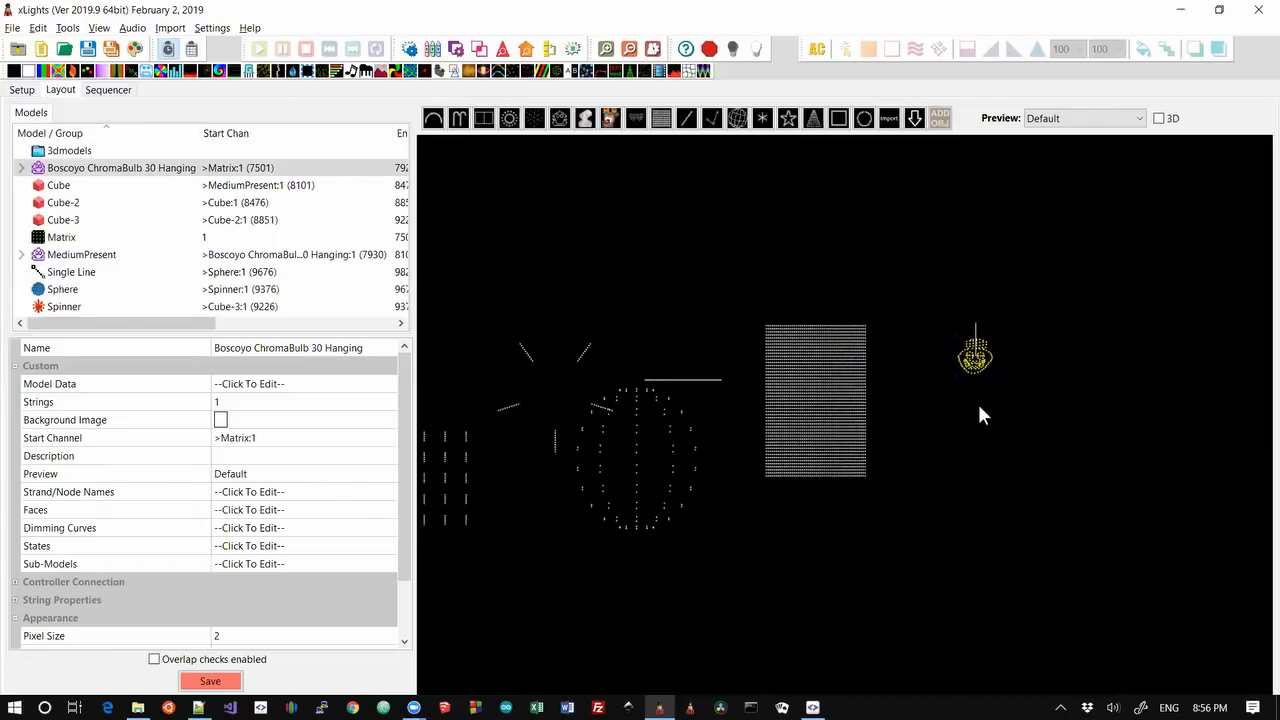
{"action": "key", "text": "Right"}
{"action": "key", "text": "Right"}
{"action": "key", "text": "Right"}
{"action": "key", "text": "Right"}
{"action": "key", "text": "Right"}
{"action": "key", "text": "Right"}
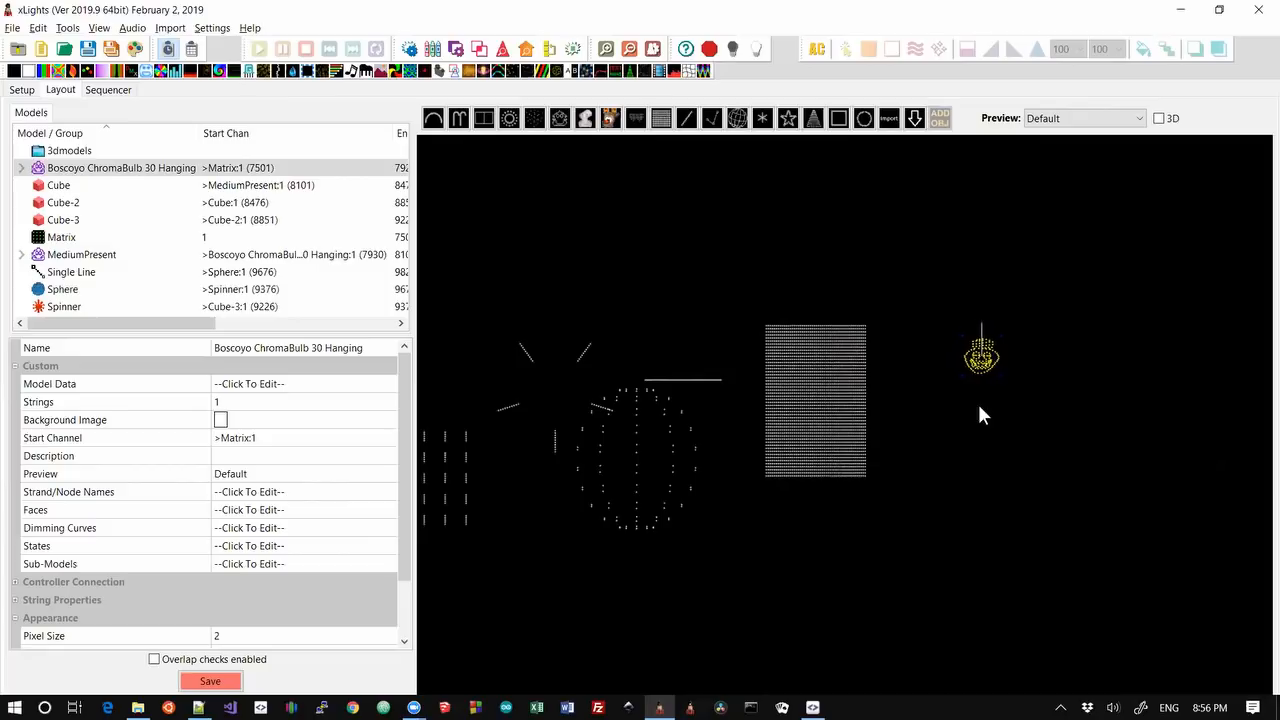
{"action": "key", "text": "Right"}
{"action": "key", "text": "Right"}
{"action": "key", "text": "Right"}
{"action": "key", "text": "Right"}
{"action": "key", "text": "Right"}
{"action": "key", "text": "Right"}
{"action": "key", "text": "Right"}
{"action": "key", "text": "Right"}
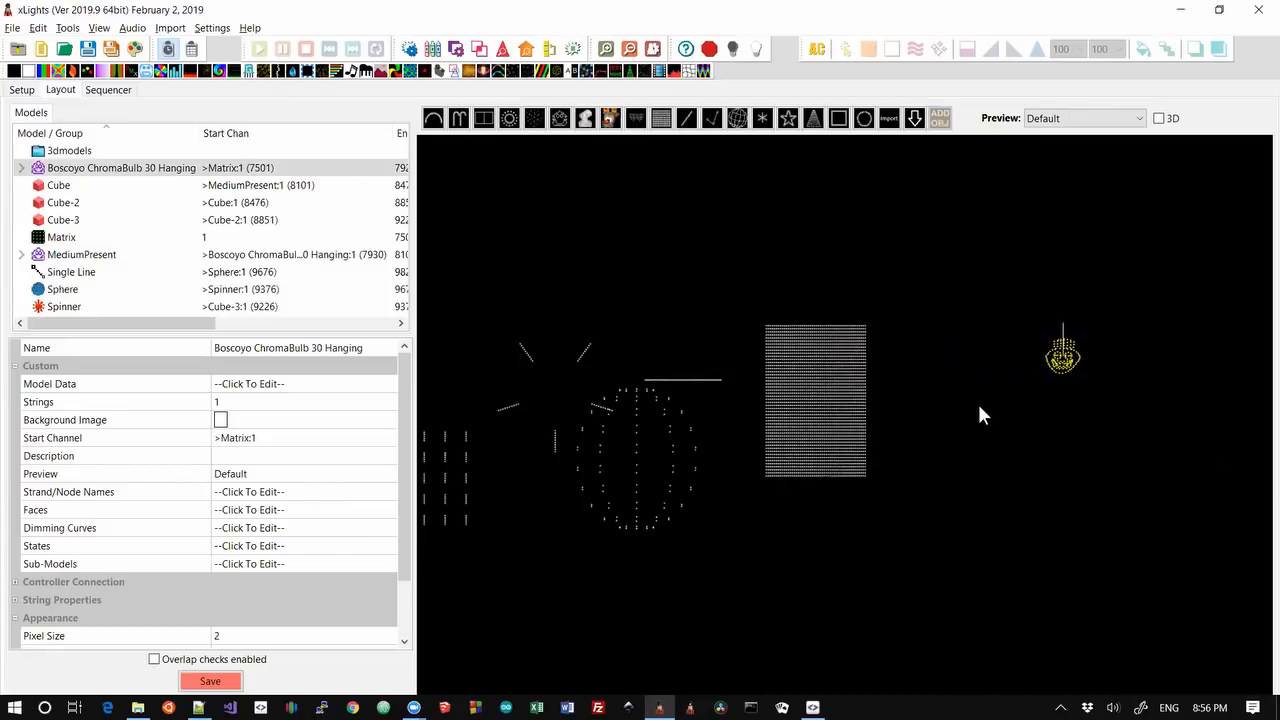
{"action": "key", "text": "Left"}
{"action": "key", "text": "Left"}
{"action": "key", "text": "Left"}
{"action": "key", "text": "Left"}
{"action": "key", "text": "Left"}
{"action": "key", "text": "Left"}
{"action": "key", "text": "Left"}
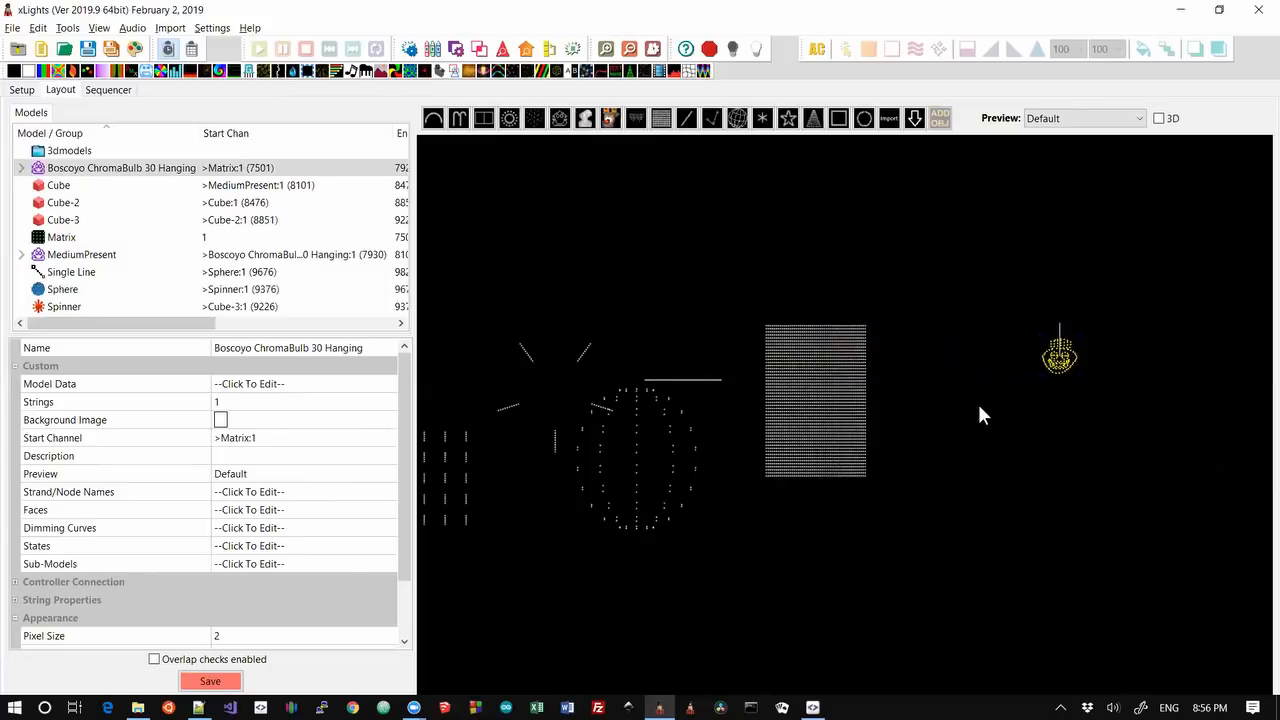
Select the matrix, sphere and single line together and shift the group right toward the ChromaBulb model
{"action": "left_click_drag", "start_coordinate": [503, 574], "coordinate": [966, 226]}
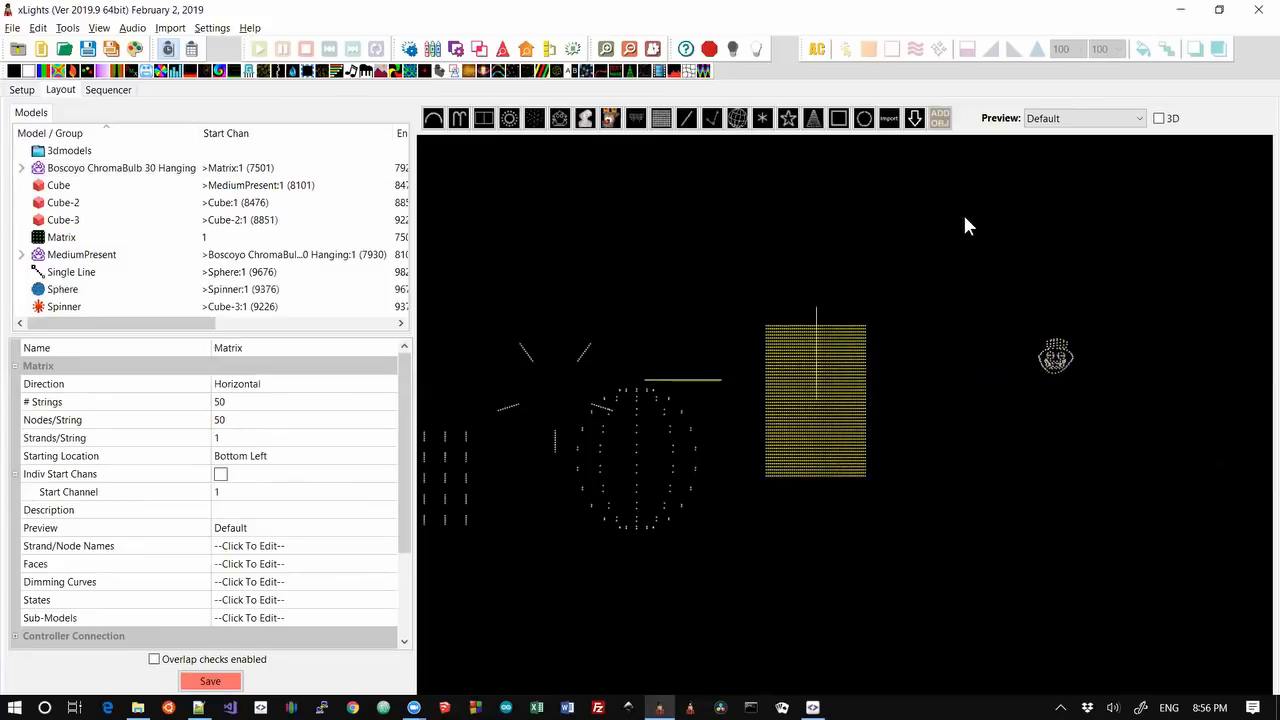
{"action": "key", "text": "Right"}
{"action": "key", "text": "Right"}
{"action": "key", "text": "Right"}
{"action": "key", "text": "Right"}
{"action": "key", "text": "Right"}
{"action": "key", "text": "Right"}
{"action": "key", "text": "Right"}
{"action": "key", "text": "Right"}
{"action": "key", "text": "Right"}
{"action": "key", "text": "Right"}
{"action": "key", "text": "Right"}
{"action": "key", "text": "Right"}
{"action": "key", "text": "Right"}
{"action": "key", "text": "Right"}
{"action": "key", "text": "Right"}
{"action": "key", "text": "Right"}
{"action": "key", "text": "Right"}
{"action": "key", "text": "Right"}
{"action": "key", "text": "Right"}
{"action": "key", "text": "Right"}
{"action": "key", "text": "Right"}
{"action": "key", "text": "Right"}
{"action": "key", "text": "Right"}
{"action": "key", "text": "Right"}
{"action": "key", "text": "Right"}
{"action": "key", "text": "Right"}
{"action": "key", "text": "Right"}
{"action": "key", "text": "Right"}
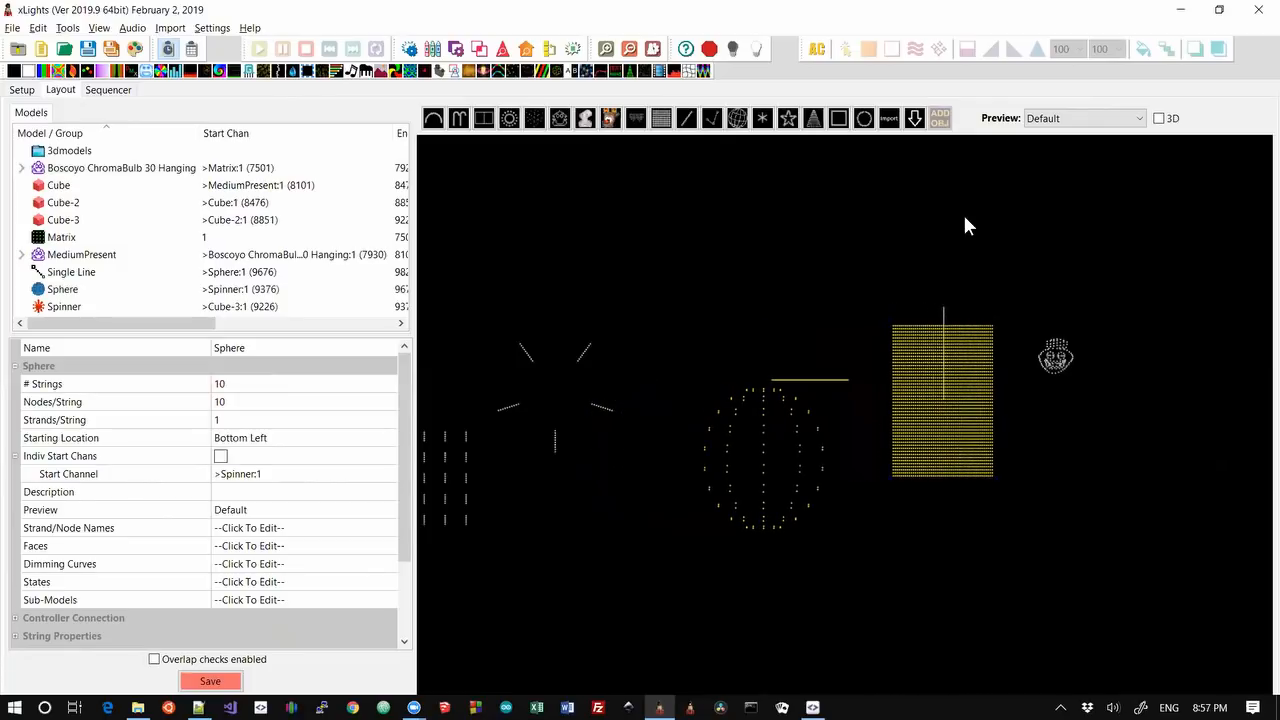
Raise the selected matrix, sphere and single line slightly as a group, and clear the selection
{"action": "key", "text": "Up"}
{"action": "key", "text": "Up"}
{"action": "key", "text": "Up"}
{"action": "key", "text": "Up"}
{"action": "key", "text": "Up"}
{"action": "key", "text": "Up"}
{"action": "key", "text": "Up"}
{"action": "key", "text": "Up"}
{"action": "key", "text": "Up"}
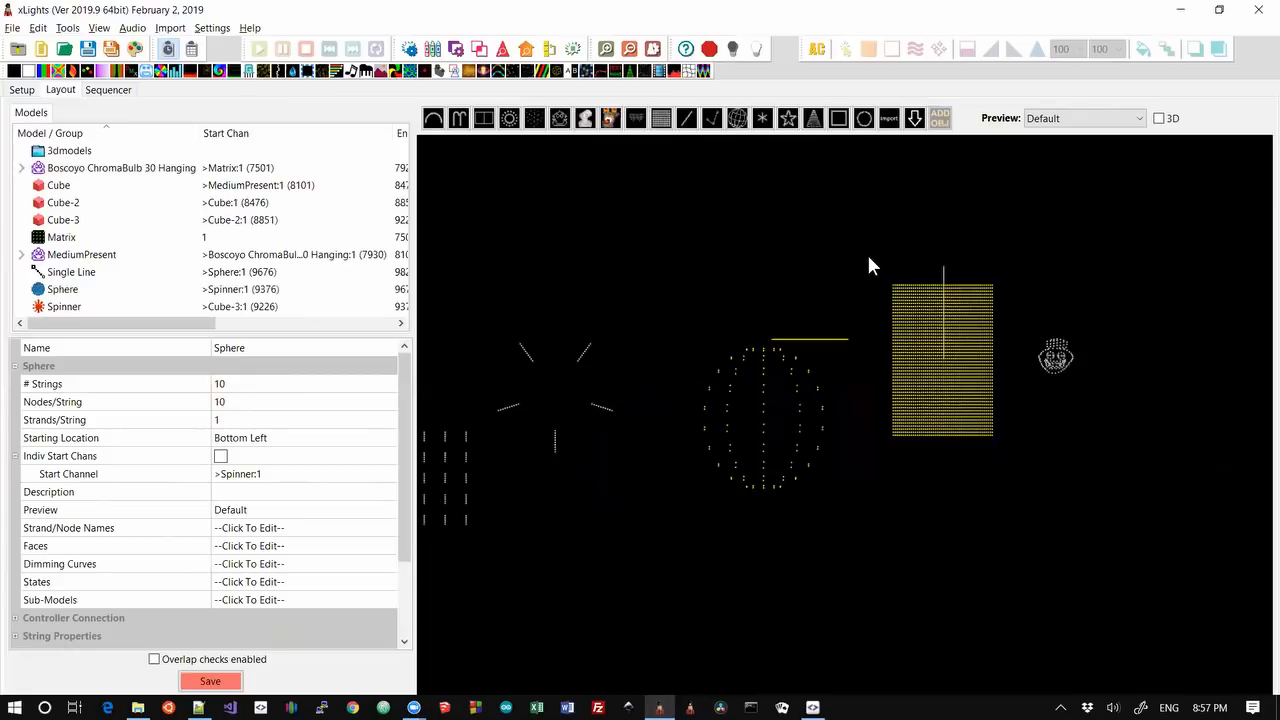
{"action": "left_click", "coordinate": [1021, 270]}
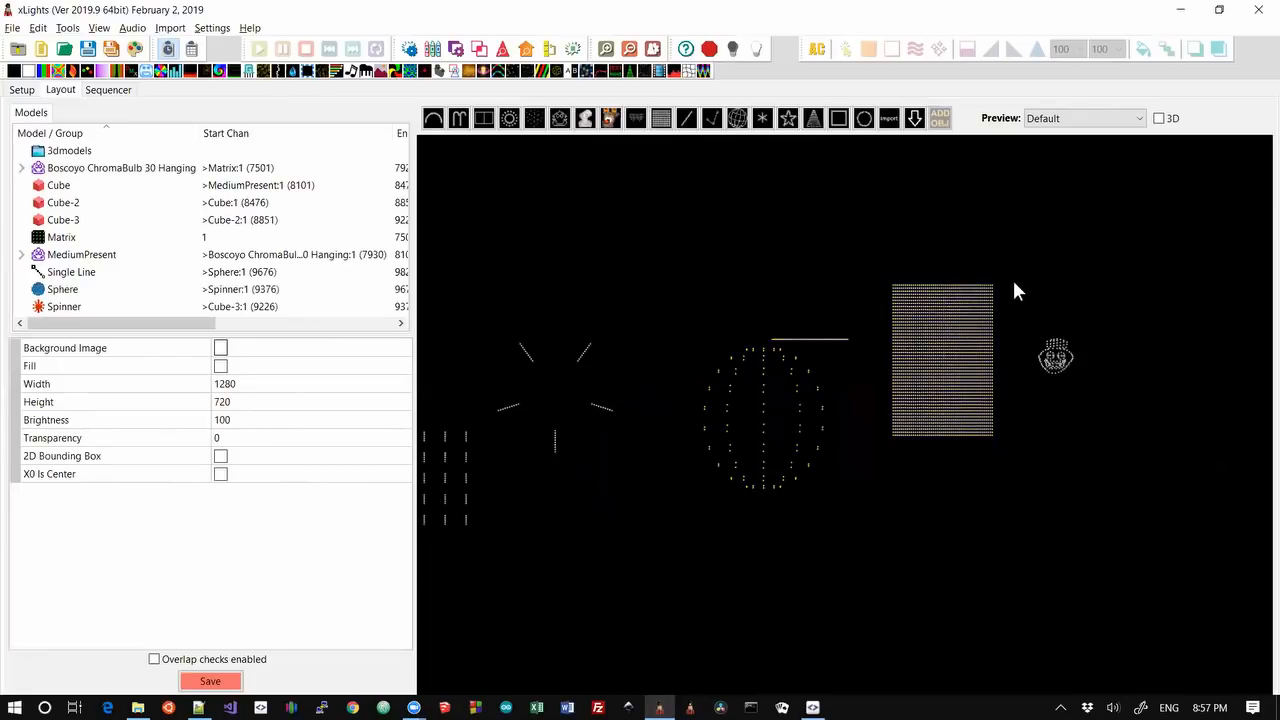
Return the preview to 3D, select Cube-3 and the spinner together, and shift both right toward the house
{"action": "left_click", "coordinate": [1158, 118]}
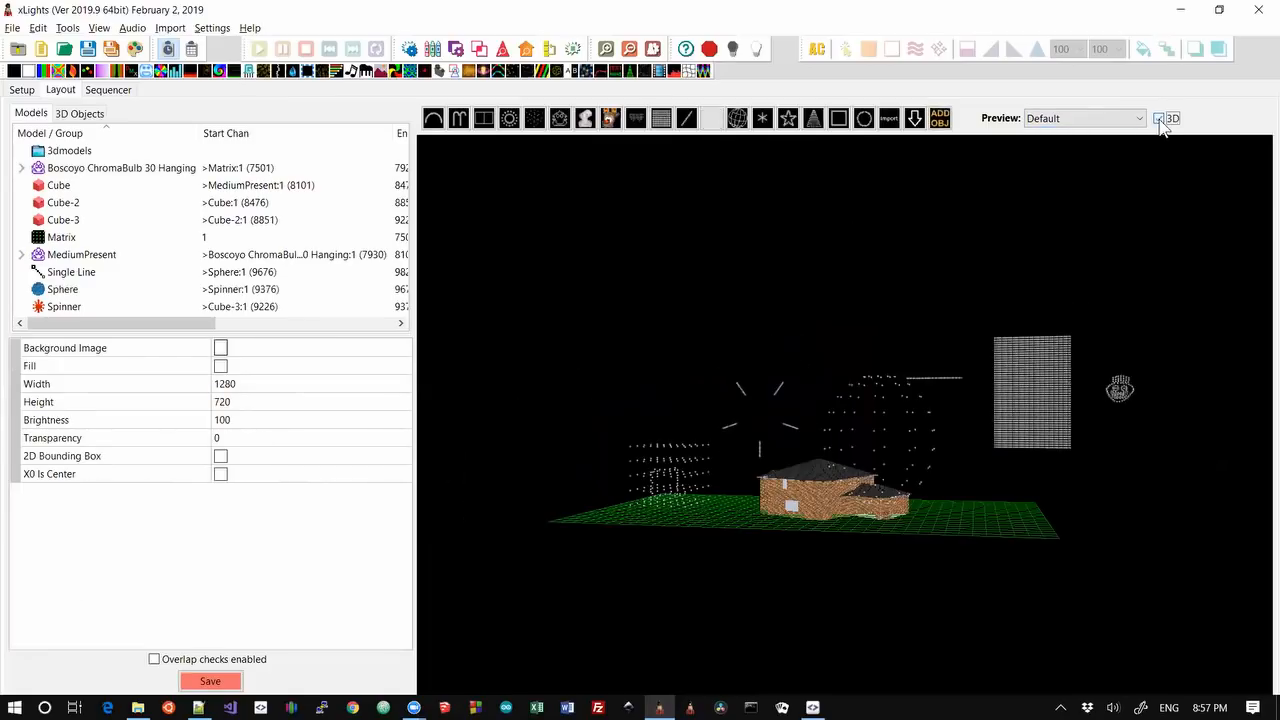
{"action": "mouse_move", "coordinate": [891, 337]}
{"action": "left_mouse_down"}
{"action": "mouse_move", "coordinate": [941, 331]}
{"action": "mouse_move", "coordinate": [895, 352]}
{"action": "left_mouse_up"}
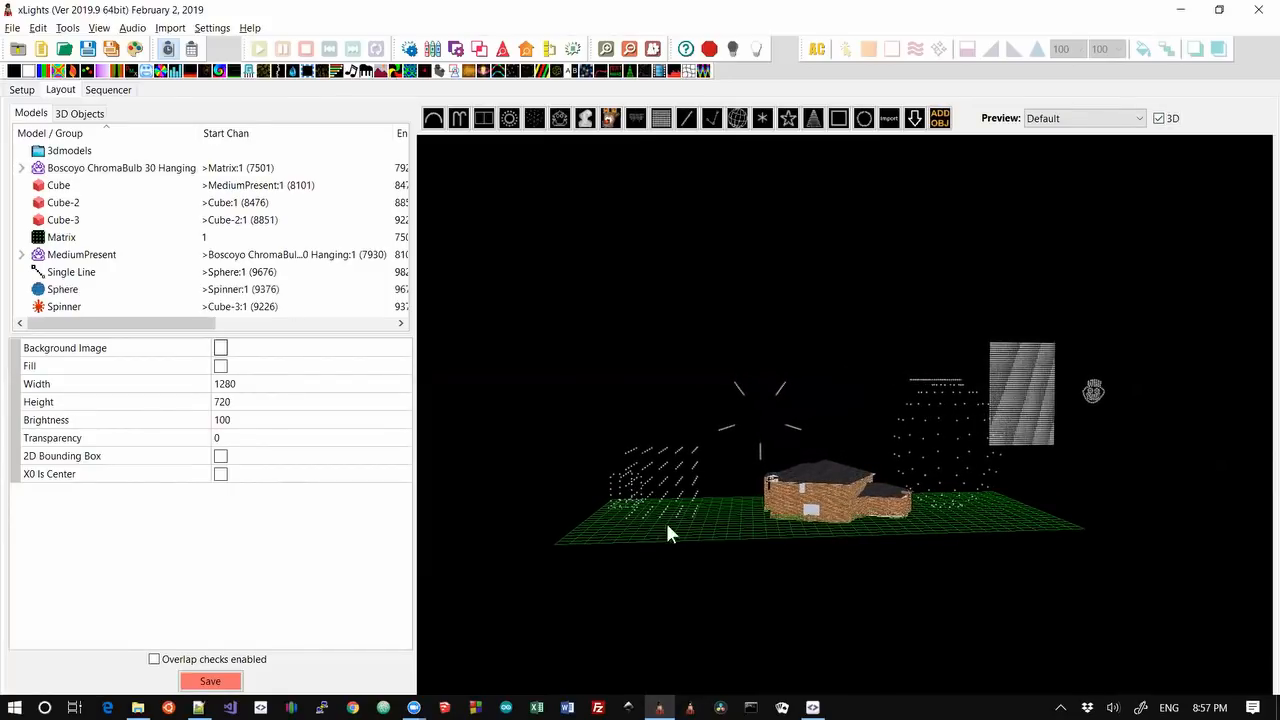
{"action": "mouse_move", "coordinate": [570, 548]}
{"action": "left_mouse_down"}
{"action": "mouse_move", "coordinate": [676, 459]}
{"action": "mouse_move", "coordinate": [569, 549]}
{"action": "left_mouse_up"}
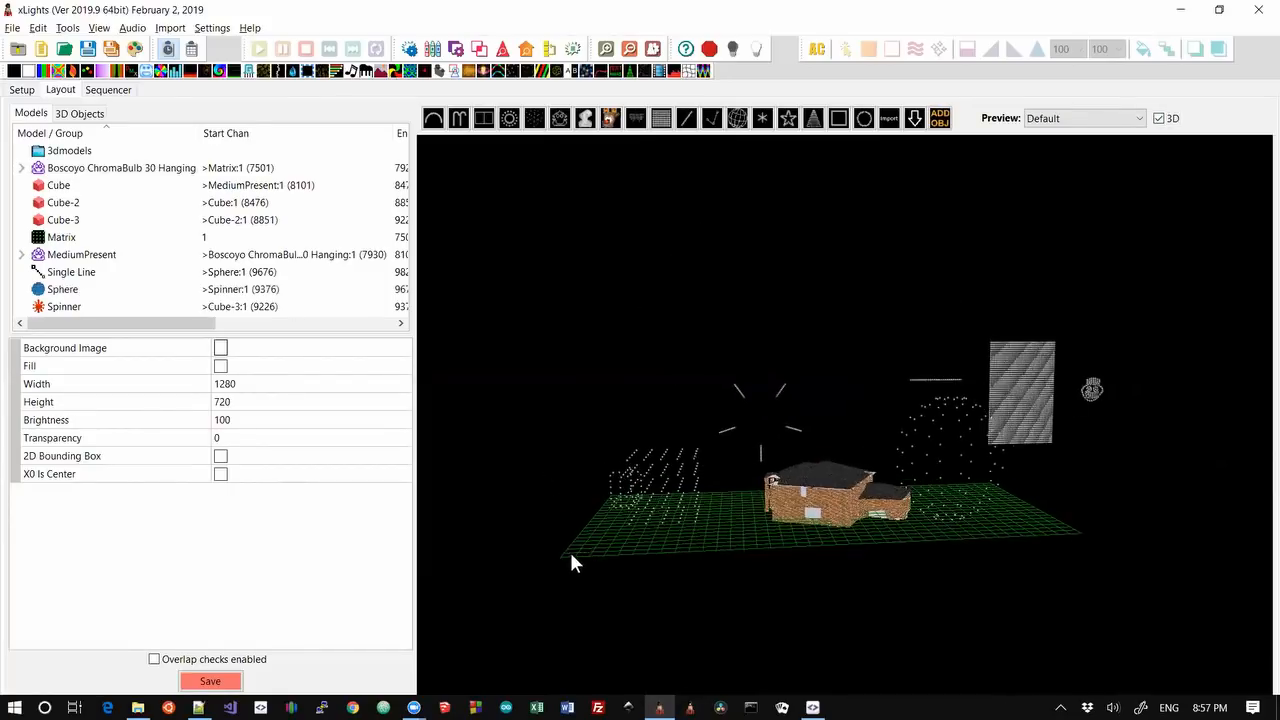
{"action": "left_click", "coordinate": [672, 478]}
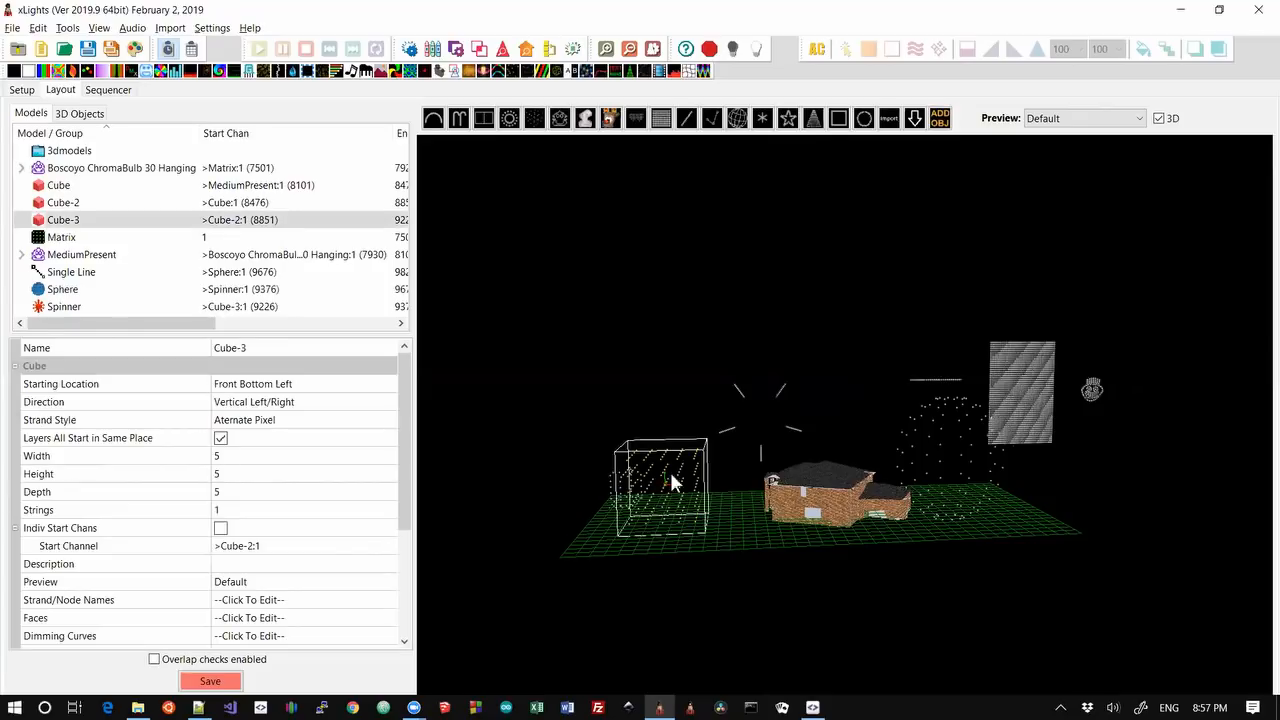
{"action": "left_click", "coordinate": [771, 412], "text": "ctrl"}
{"action": "key", "text": "Right"}
{"action": "key", "text": "Right"}
{"action": "key", "text": "Right"}
{"action": "key", "text": "Right"}
{"action": "key", "text": "Right"}
{"action": "key", "text": "Right"}
{"action": "key", "text": "Right"}
{"action": "key", "text": "Right"}
{"action": "key", "text": "Right"}
{"action": "key", "text": "Right"}
{"action": "key", "text": "Right"}
{"action": "key", "text": "Right"}
{"action": "key", "text": "Right"}
{"action": "key", "text": "Right"}
{"action": "key", "text": "Right"}
{"action": "key", "text": "Right"}
{"action": "key", "text": "Right"}
{"action": "key", "text": "Right"}
{"action": "key", "text": "Right"}
{"action": "key", "text": "Right"}
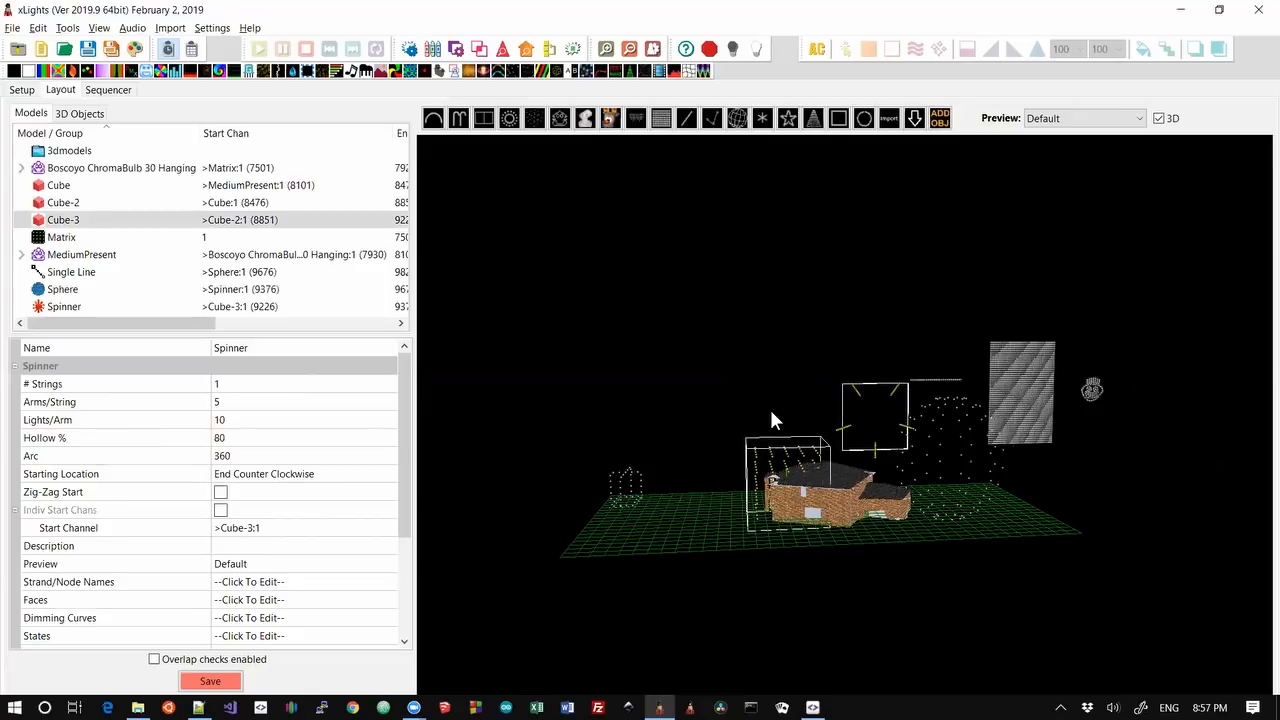
Shift Cube-3 and the spinner together back left, almost to where they started
{"action": "key", "text": "Left"}
{"action": "key", "text": "Left"}
{"action": "key", "text": "Left"}
{"action": "key", "text": "Left"}
{"action": "key", "text": "Left"}
{"action": "key", "text": "Left"}
{"action": "key", "text": "Left"}
{"action": "key", "text": "Left"}
{"action": "key", "text": "Left"}
{"action": "key", "text": "Left"}
{"action": "key", "text": "Left"}
{"action": "key", "text": "Left"}
{"action": "key", "text": "Left"}
{"action": "key", "text": "Left"}
{"action": "key", "text": "Left"}
{"action": "key", "text": "Left"}
{"action": "key", "text": "Left"}
{"action": "key", "text": "Left"}
{"action": "key", "text": "Left"}
{"action": "key", "text": "Left"}
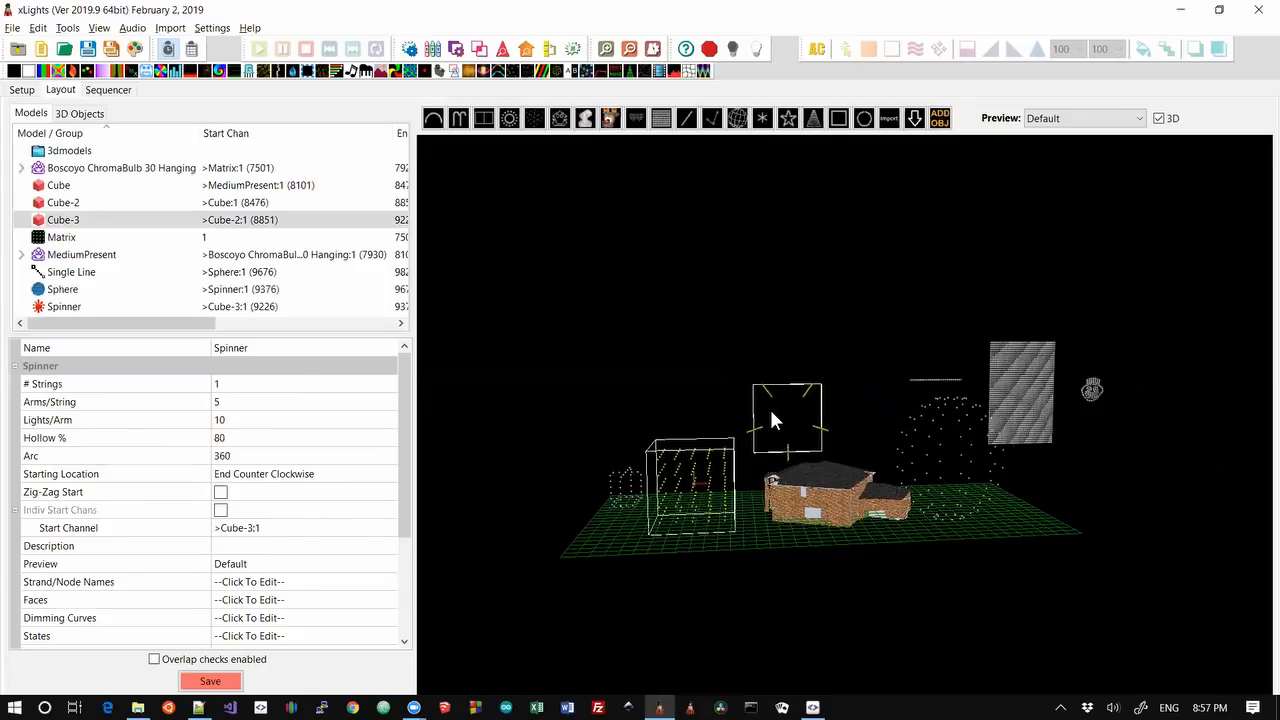
{"action": "key", "text": "Left"}
{"action": "key", "text": "Left"}
{"action": "key", "text": "Left"}
{"action": "key", "text": "Left"}
{"action": "key", "text": "Left"}
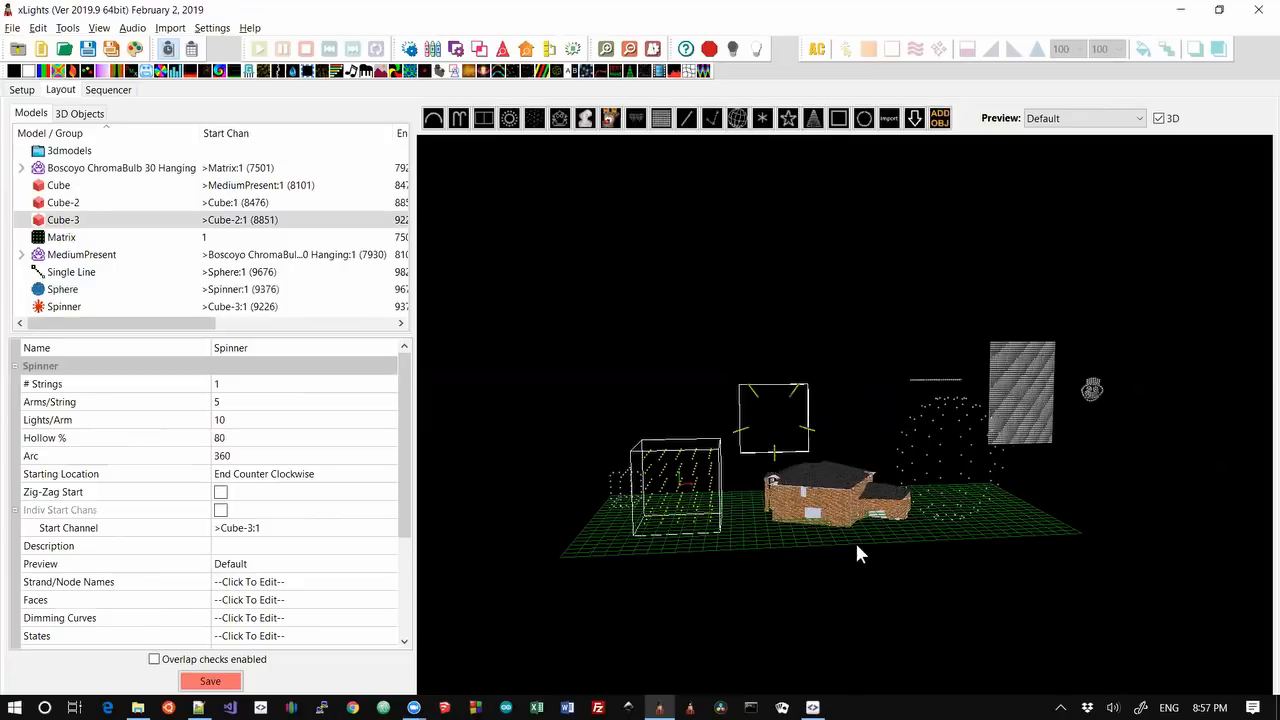
Raise Cube-3 and the spinner together above the house roof, viewing the preview from the side
{"action": "left_click_drag", "start_coordinate": [762, 567], "coordinate": [869, 544]}
{"action": "key", "text": "Up"}
{"action": "key", "text": "Up"}
{"action": "key", "text": "Up"}
{"action": "key", "text": "Up"}
{"action": "key", "text": "Up"}
{"action": "key", "text": "Up"}
{"action": "key", "text": "Up"}
{"action": "key", "text": "Up"}
{"action": "key", "text": "Up"}
{"action": "key", "text": "Up"}
{"action": "key", "text": "Up"}
{"action": "key", "text": "Up"}
{"action": "key", "text": "Up"}
{"action": "key", "text": "Up"}
{"action": "key", "text": "Up"}
{"action": "key", "text": "Up"}
{"action": "key", "text": "Up"}
{"action": "key", "text": "Up"}
{"action": "key", "text": "Up"}
{"action": "key", "text": "Up"}
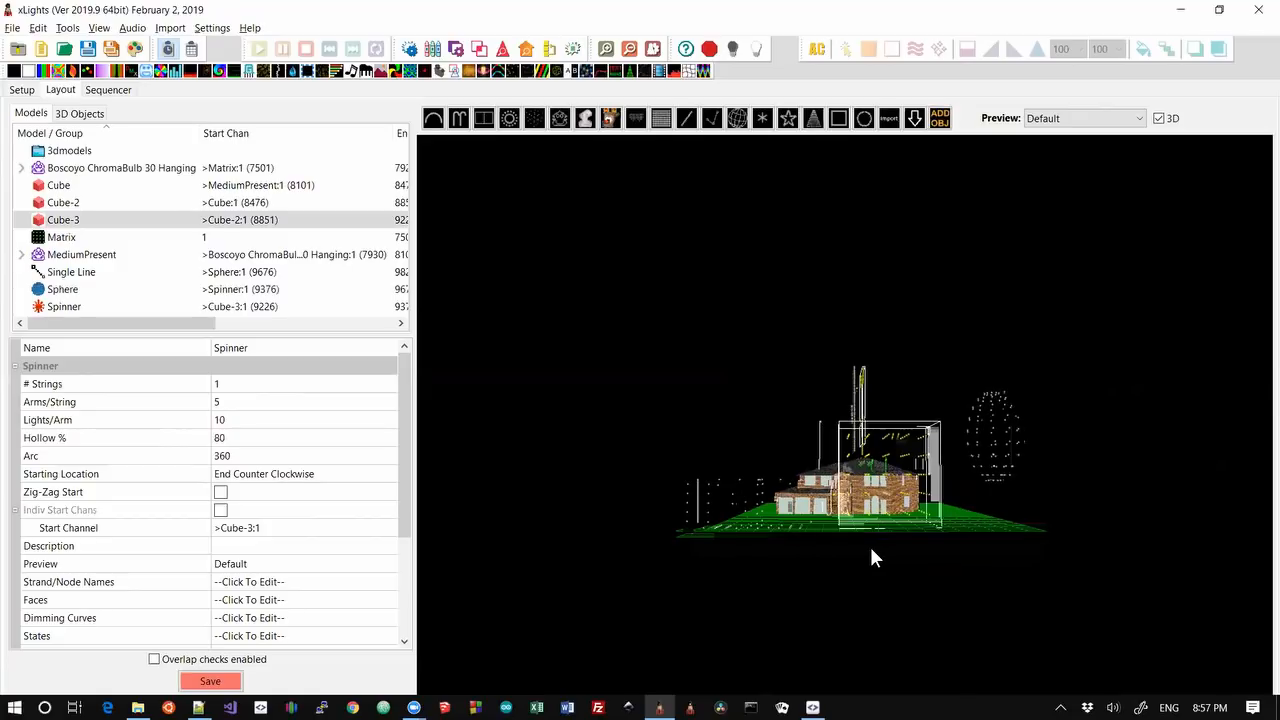
{"action": "key", "text": "Left"}
{"action": "key", "text": "Left"}
{"action": "key", "text": "Left"}
{"action": "key", "text": "Left"}
{"action": "key", "text": "Left"}
{"action": "key", "text": "Left"}
{"action": "key", "text": "Left"}
{"action": "key", "text": "Left"}
{"action": "key", "text": "Left"}
{"action": "key", "text": "Left"}
{"action": "key", "text": "Left"}
{"action": "key", "text": "Left"}
{"action": "key", "text": "Left"}
{"action": "key", "text": "Left"}
{"action": "key", "text": "Left"}
{"action": "key", "text": "Left"}
{"action": "key", "text": "Left"}
{"action": "key", "text": "Left"}
{"action": "key", "text": "Left"}
{"action": "key", "text": "Left"}
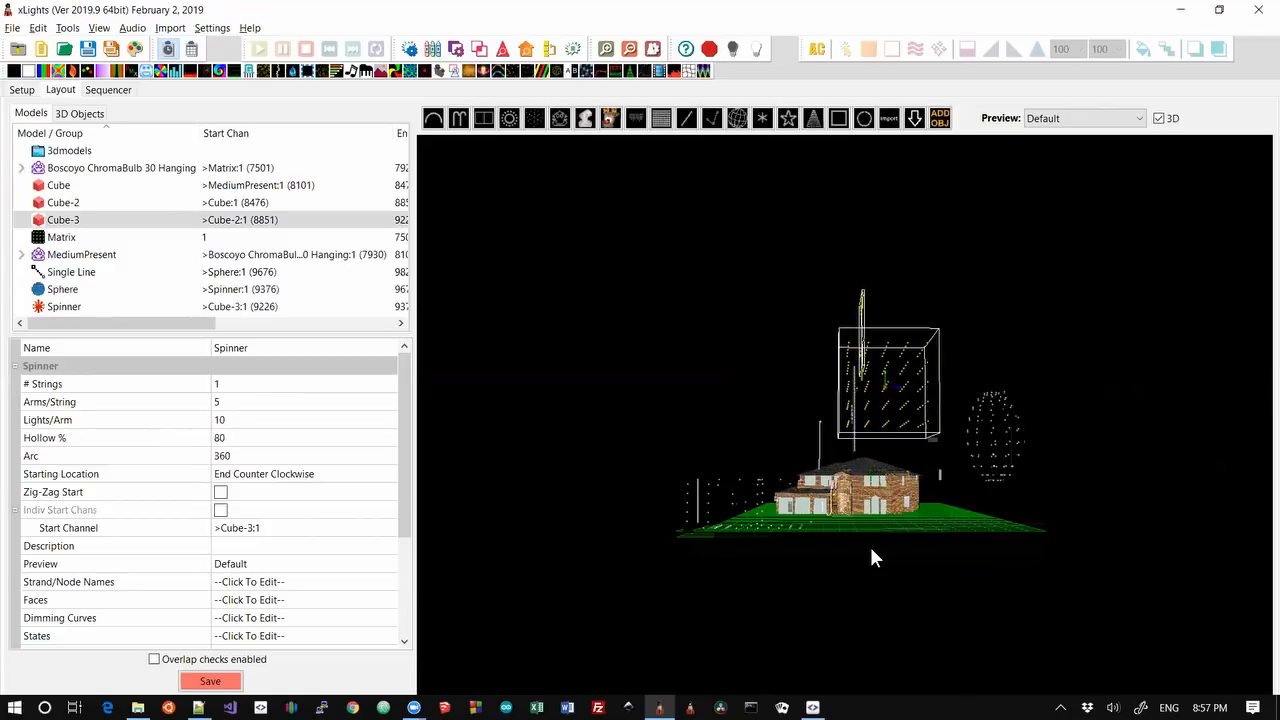
Shift Cube-3 and the spinner together left in the side view
{"action": "key", "text": "Right"}
{"action": "key", "text": "Right"}
{"action": "key", "text": "Right"}
{"action": "key", "text": "Right"}
{"action": "key", "text": "Right"}
{"action": "key", "text": "Right"}
{"action": "key", "text": "Right"}
{"action": "key", "text": "Right"}
{"action": "key", "text": "Right"}
{"action": "key", "text": "Right"}
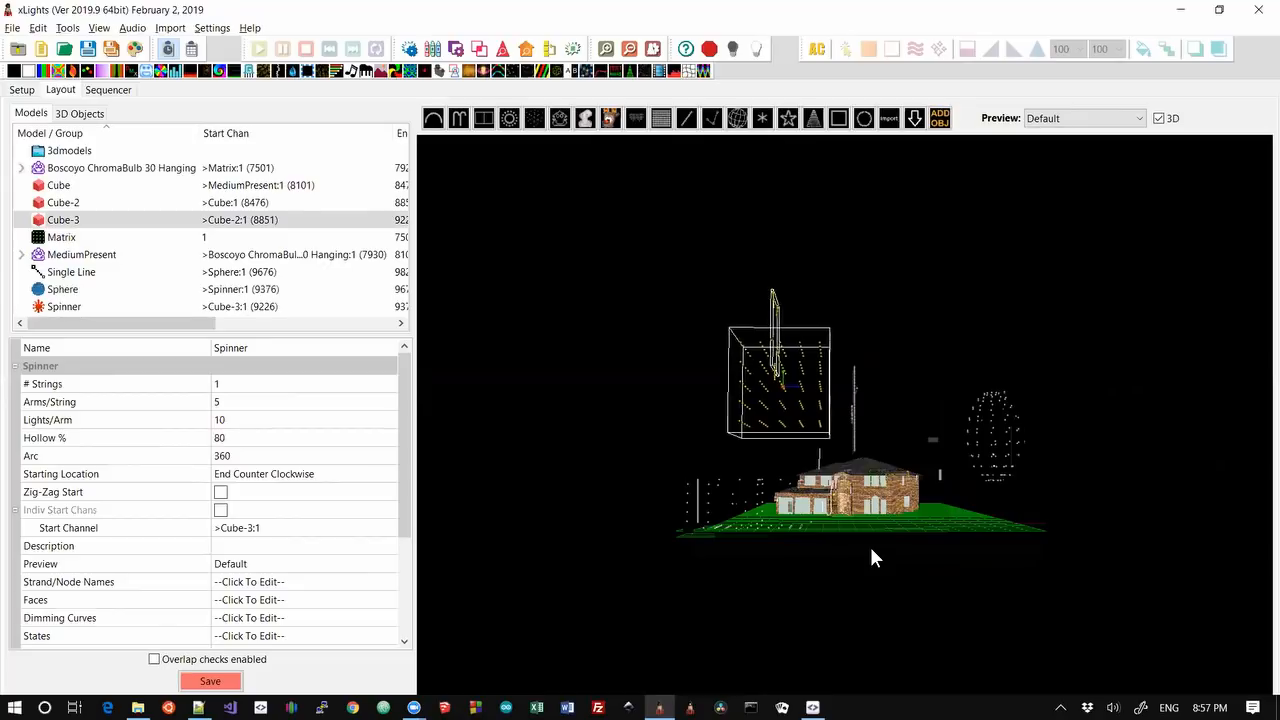
Shift Cube-3 and the spinner together left, with the matrix on the far right of the view
{"action": "left_click_drag", "start_coordinate": [873, 552], "coordinate": [838, 558]}
{"action": "key", "text": "Left"}
{"action": "key", "text": "Left"}
{"action": "key", "text": "Left"}
{"action": "key", "text": "Left"}
{"action": "key", "text": "Left"}
{"action": "key", "text": "Left"}
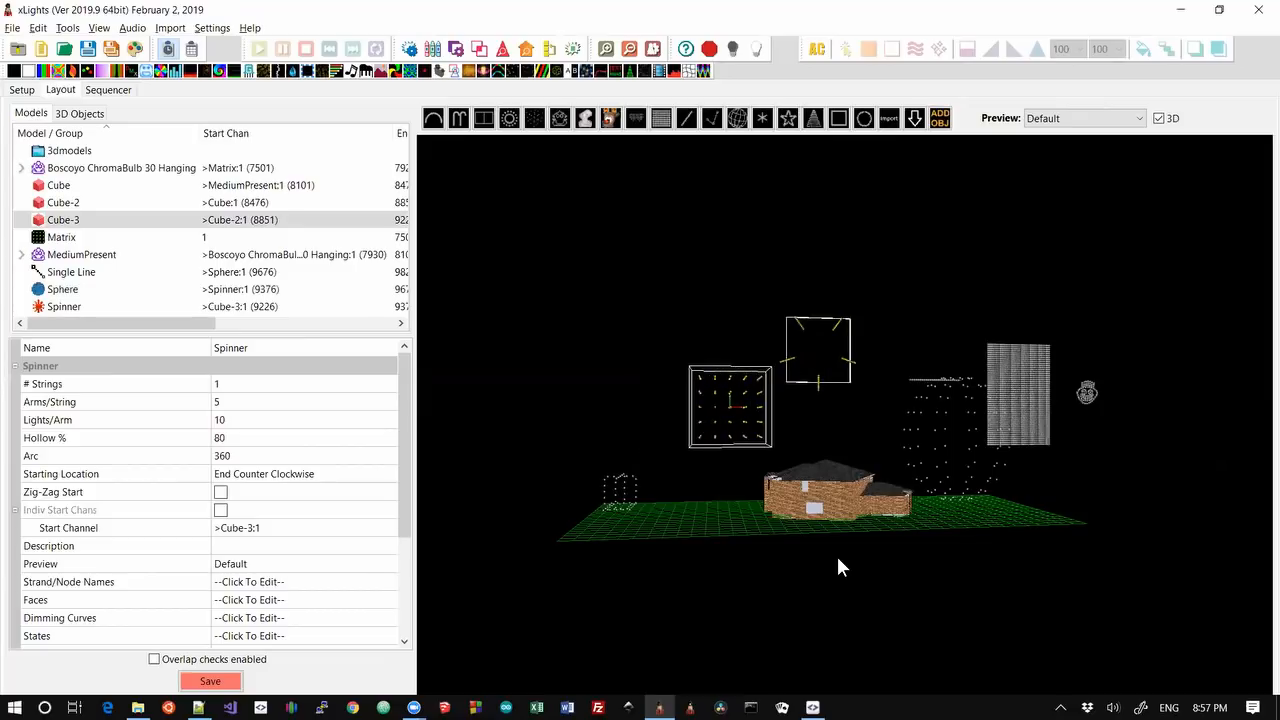
{"action": "key", "text": "Left"}
{"action": "key", "text": "Left"}
{"action": "key", "text": "Left"}
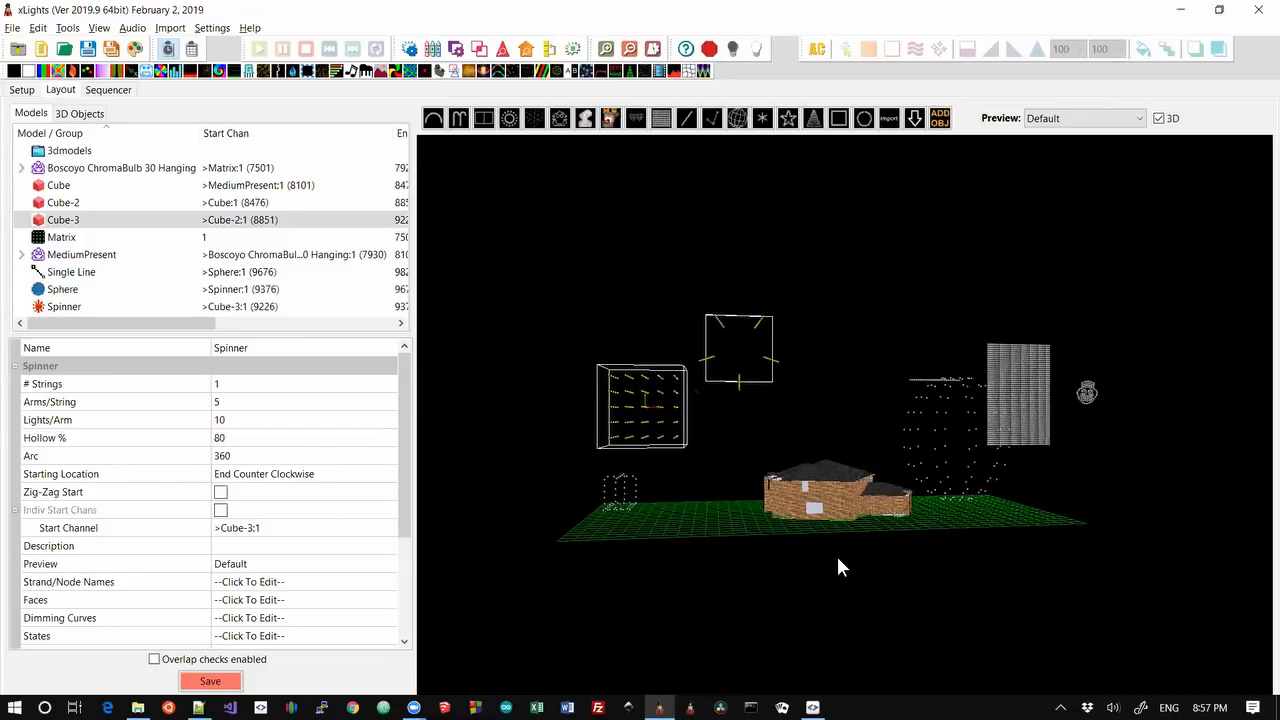
View the layout from the opposite side and shift Cube-3 and the spinner together left toward the sphere
{"action": "left_click_drag", "start_coordinate": [884, 555], "coordinate": [617, 556]}
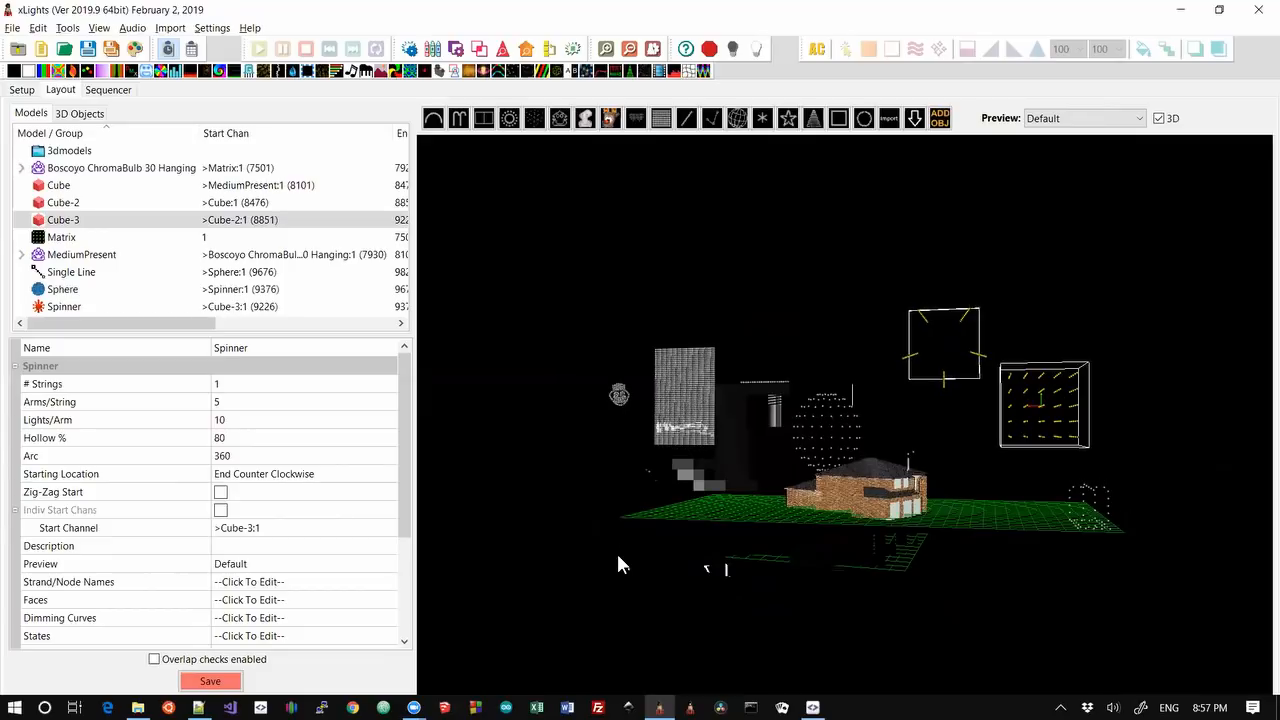
{"action": "key", "text": "Left"}
{"action": "key", "text": "Left"}
{"action": "key", "text": "Left"}
{"action": "key", "text": "Left"}
{"action": "key", "text": "Left"}
{"action": "key", "text": "Left"}
{"action": "key", "text": "Left"}
{"action": "key", "text": "Left"}
{"action": "key", "text": "Left"}
{"action": "key", "text": "Left"}
{"action": "key", "text": "Left"}
{"action": "key", "text": "Left"}
{"action": "key", "text": "Left"}
{"action": "key", "text": "Left"}
{"action": "key", "text": "Left"}
{"action": "key", "text": "Left"}
{"action": "key", "text": "Left"}
{"action": "key", "text": "Left"}
{"action": "key", "text": "Left"}
{"action": "key", "text": "Left"}
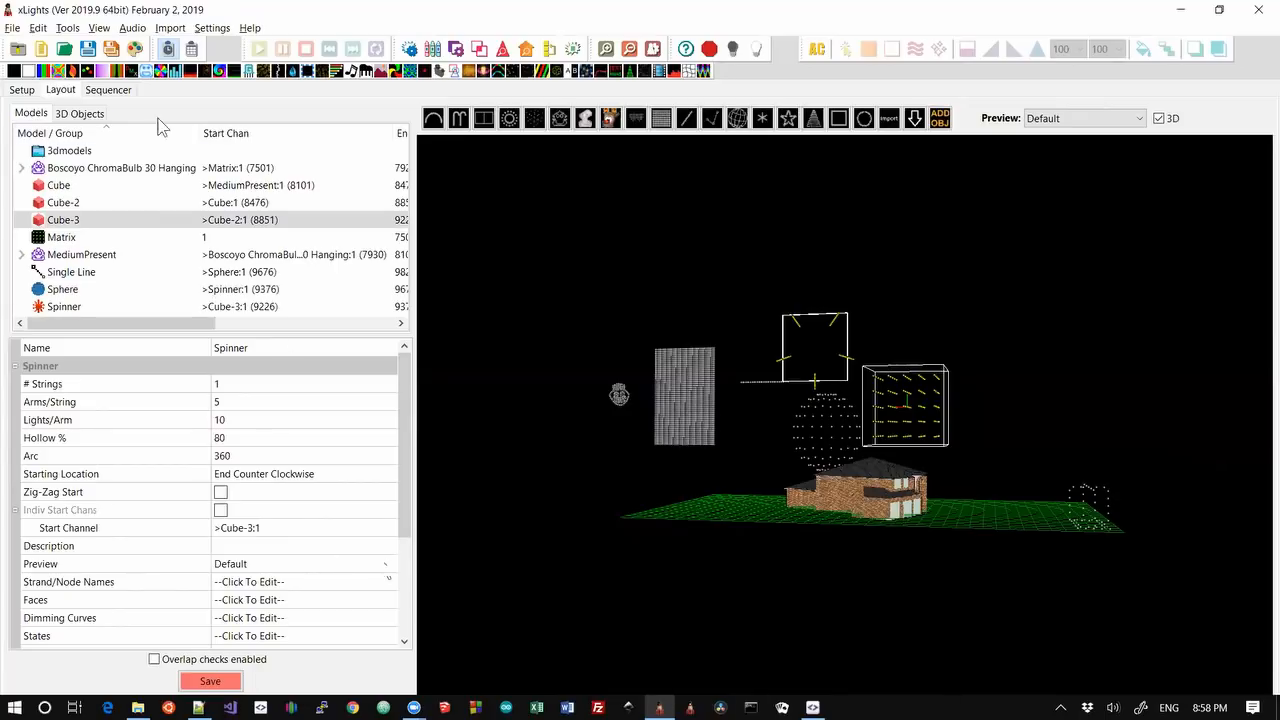
Switch to the sequencer and delete the Fire effect from the Matrix row
{"action": "left_click", "coordinate": [108, 90]}
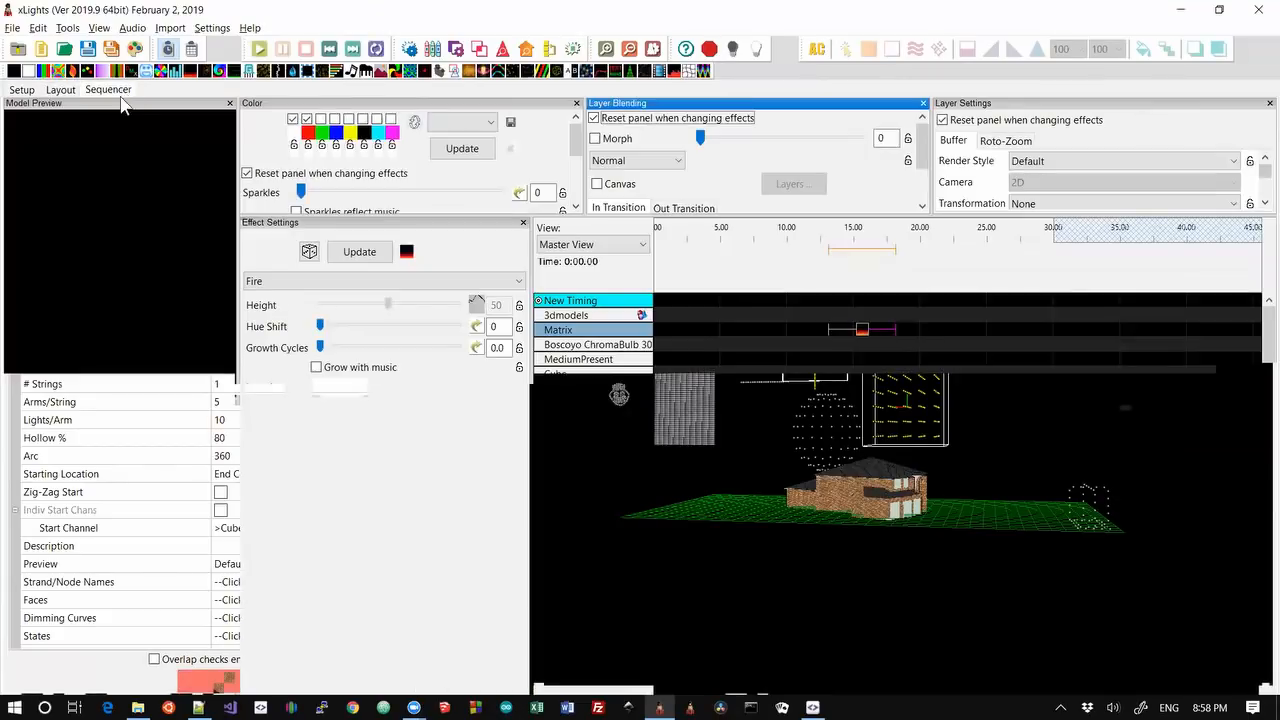
{"action": "left_click", "coordinate": [860, 332]}
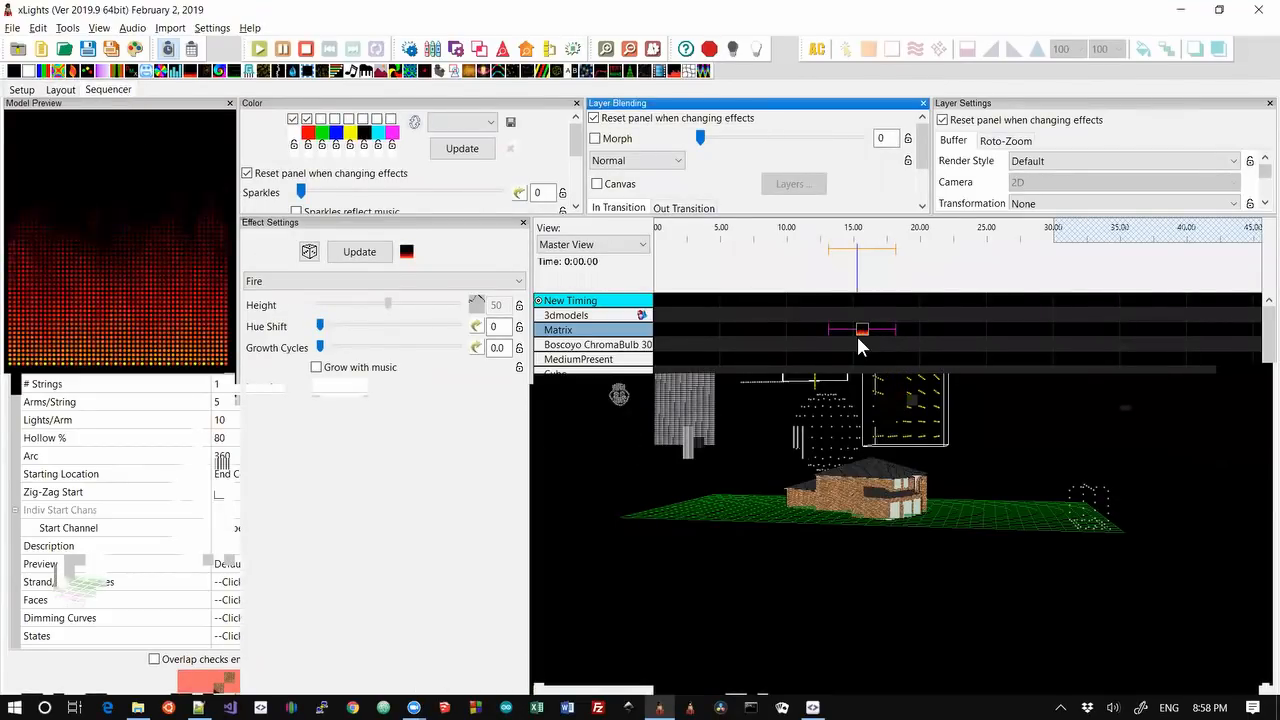
{"action": "key", "text": "Delete"}
{"action": "left_click", "coordinate": [750, 405]}
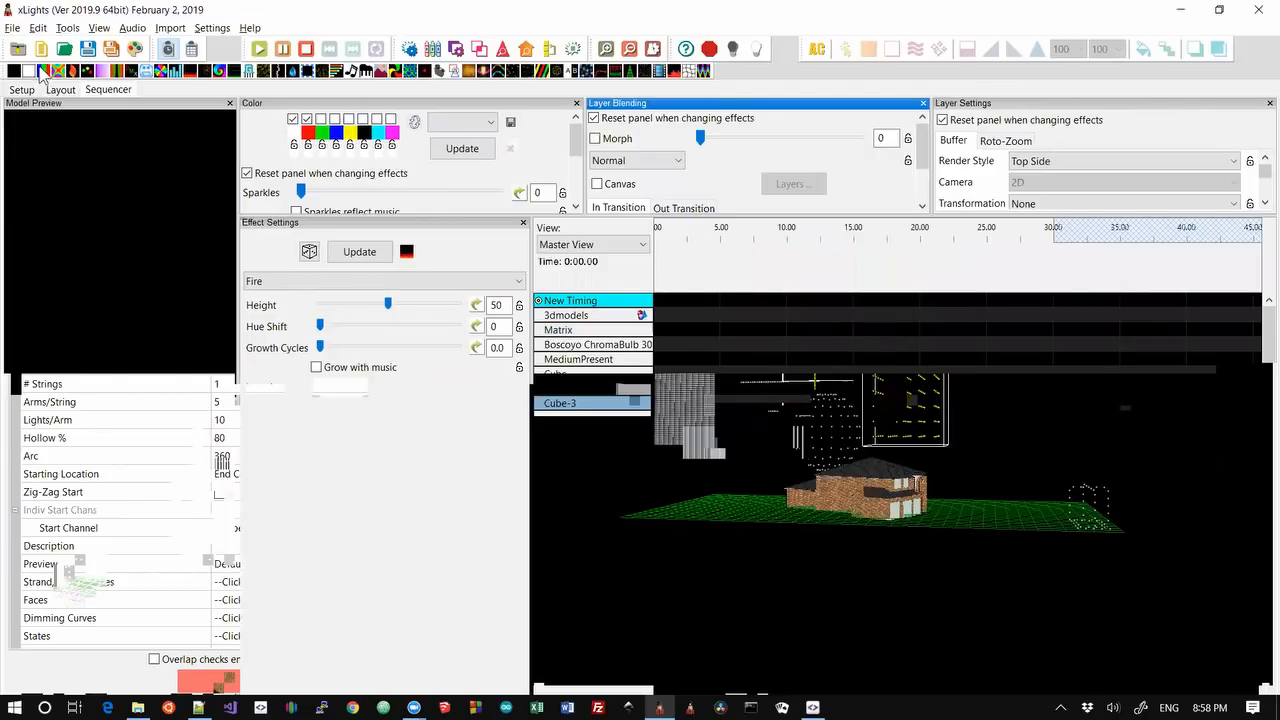
Add an On effect to the Matrix row from about 5 to 10 seconds and insert two layers below it
{"action": "mouse_move", "coordinate": [29, 70]}
{"action": "left_mouse_down"}
{"action": "mouse_move", "coordinate": [643, 366]}
{"action": "mouse_move", "coordinate": [731, 329]}
{"action": "mouse_move", "coordinate": [797, 329]}
{"action": "left_mouse_up"}
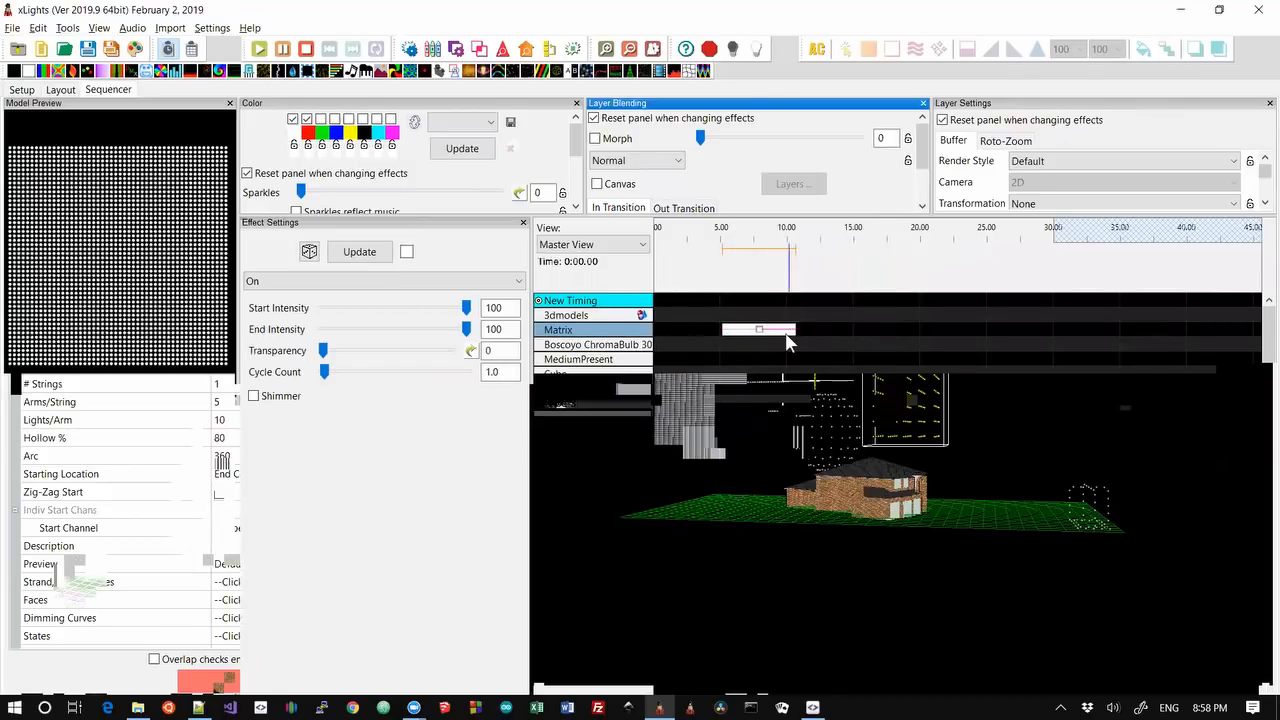
{"action": "right_click", "coordinate": [590, 334]}
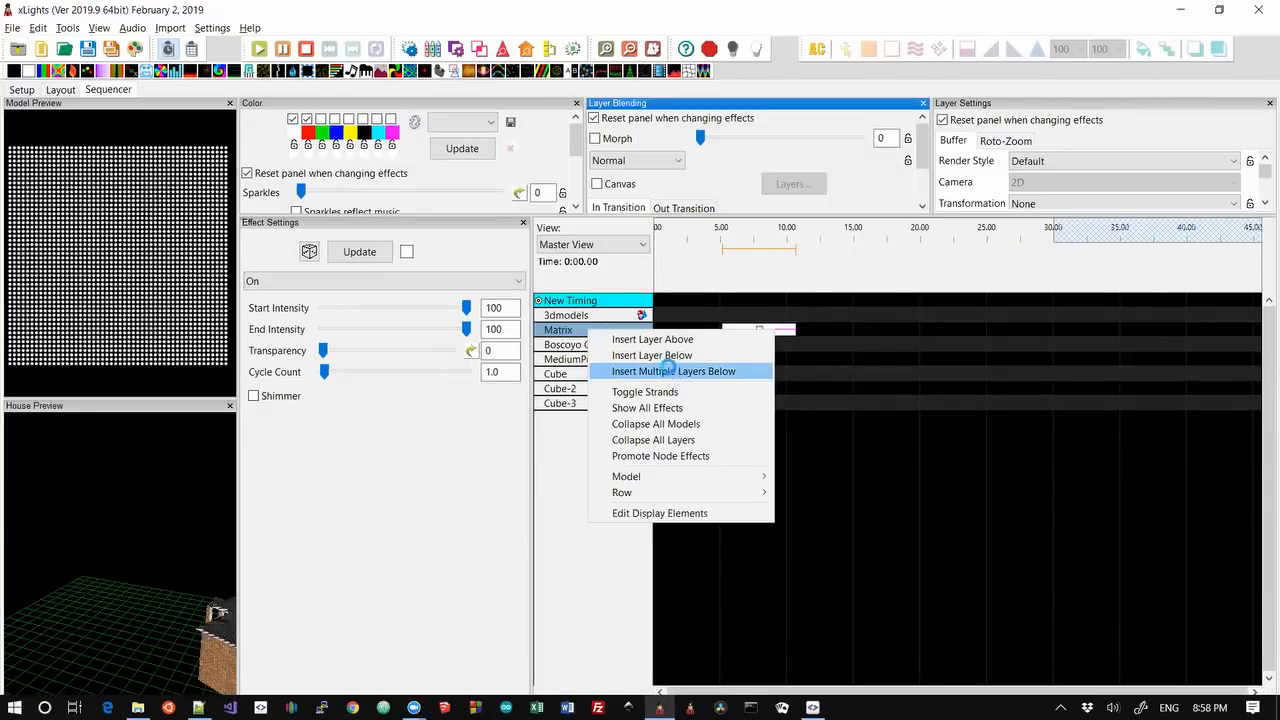
{"action": "left_click", "coordinate": [672, 371]}
{"action": "left_click", "coordinate": [609, 397]}
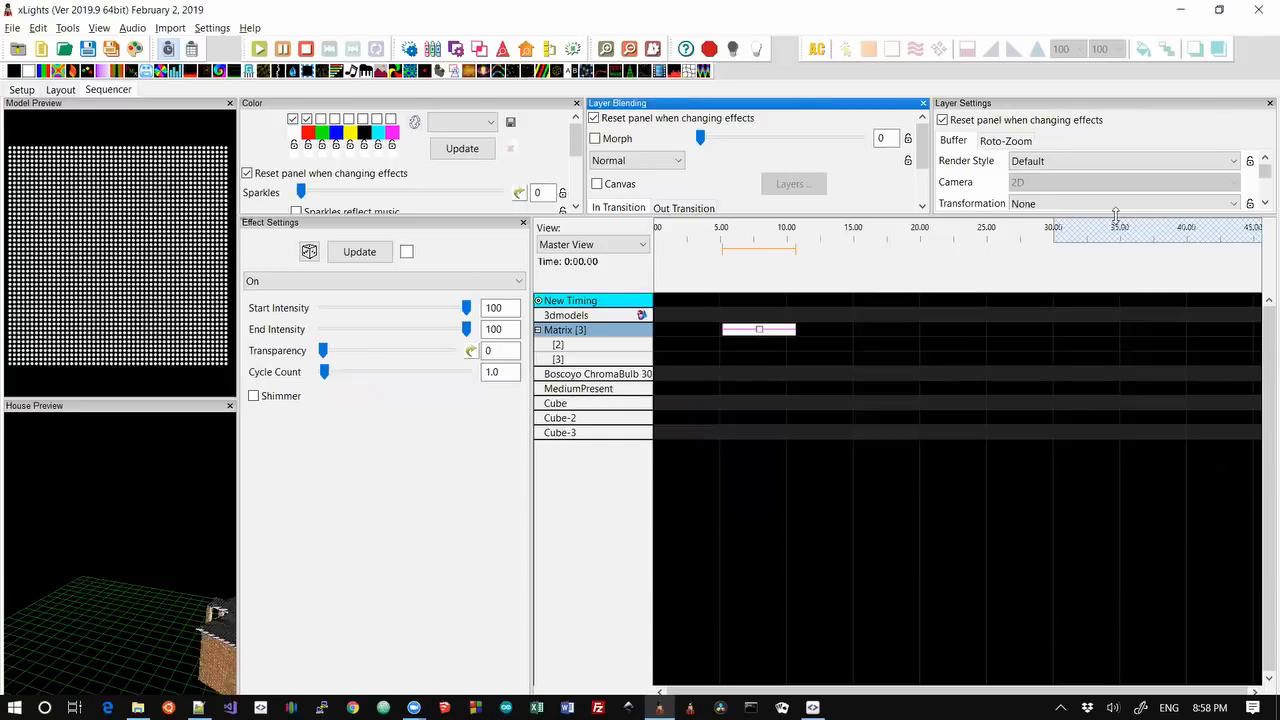
Enlarge the layer settings area, replace the Matrix On effect with Morph, and limit its buffer to Left Third
{"action": "left_click_drag", "start_coordinate": [1085, 346], "coordinate": [1085, 346]}
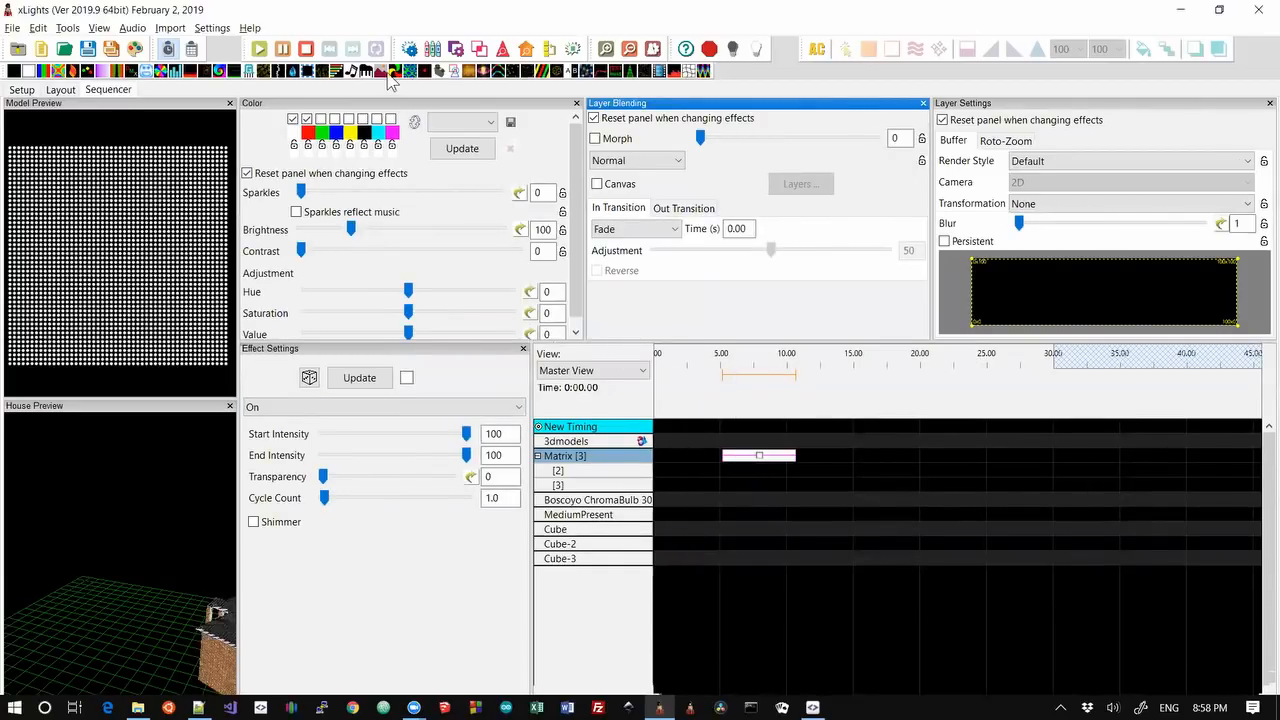
{"action": "left_click_drag", "start_coordinate": [336, 72], "coordinate": [740, 460]}
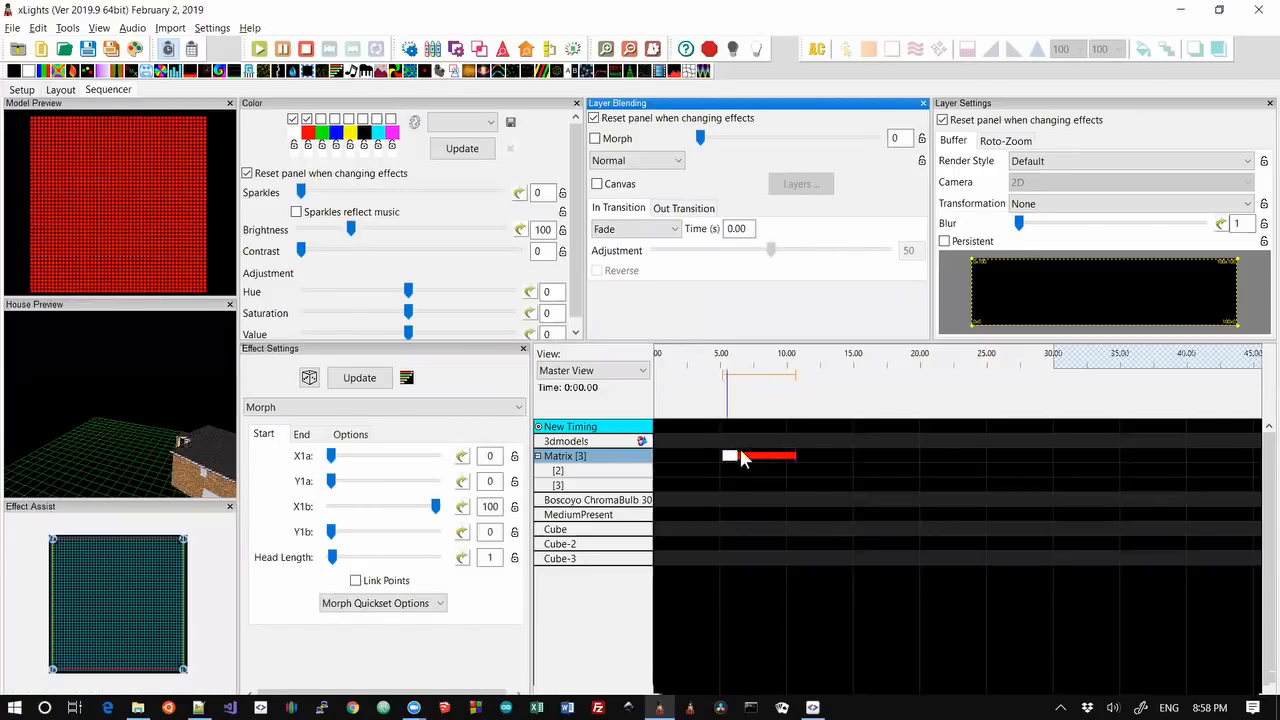
{"action": "right_click", "coordinate": [1088, 316]}
{"action": "mouse_move", "coordinate": [1136, 346]}
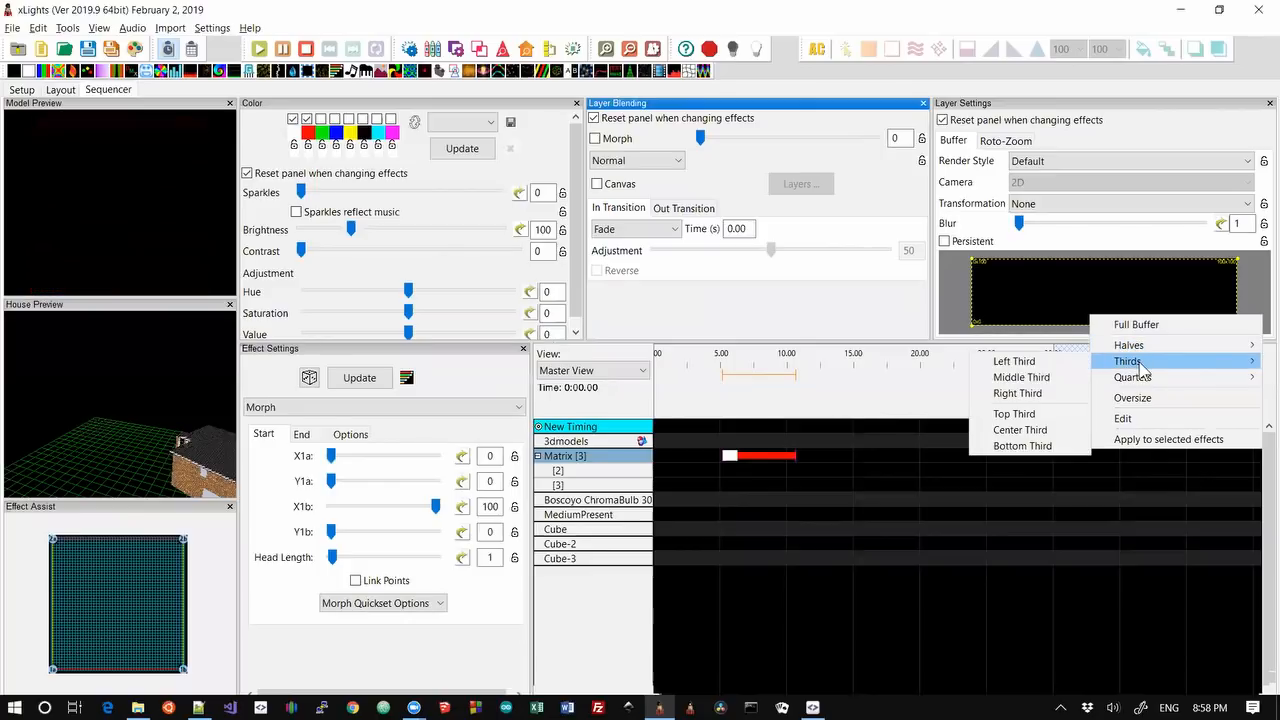
{"action": "left_click", "coordinate": [1014, 361]}
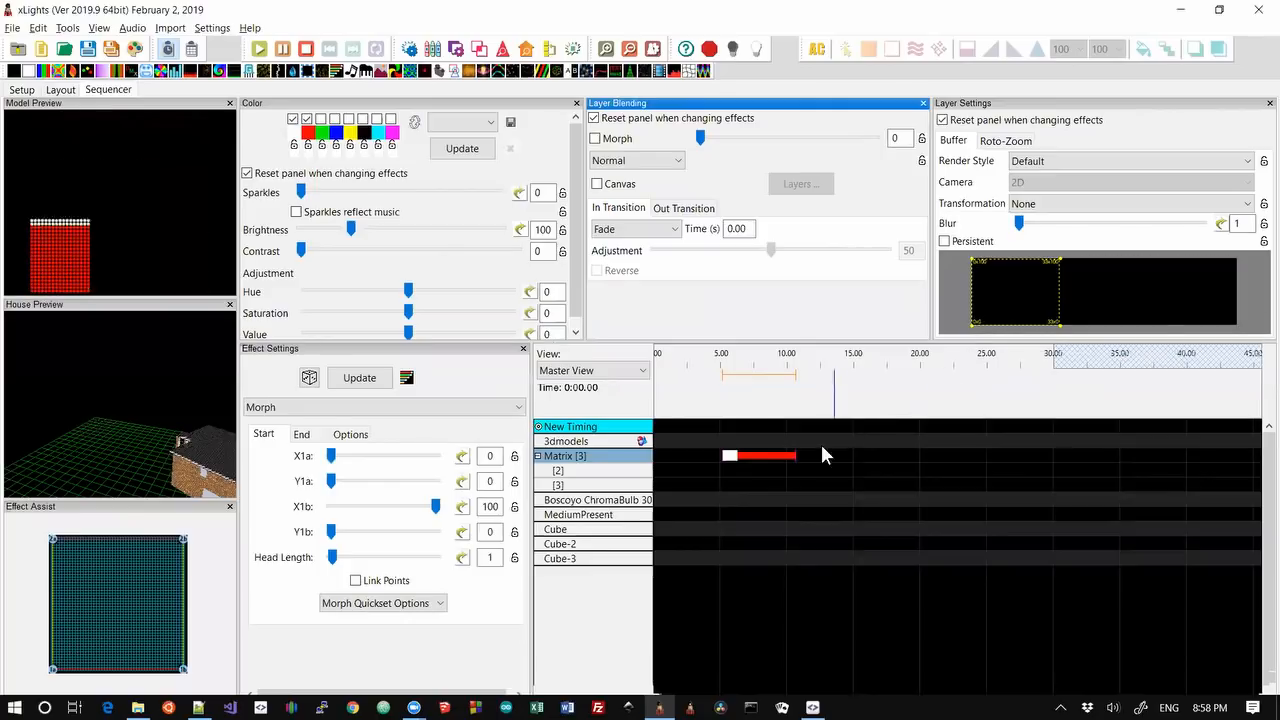
Paste the Morph effect onto Matrix layers 2 and 3, staggering each start slightly later than the layer above
{"action": "left_click", "coordinate": [731, 470]}
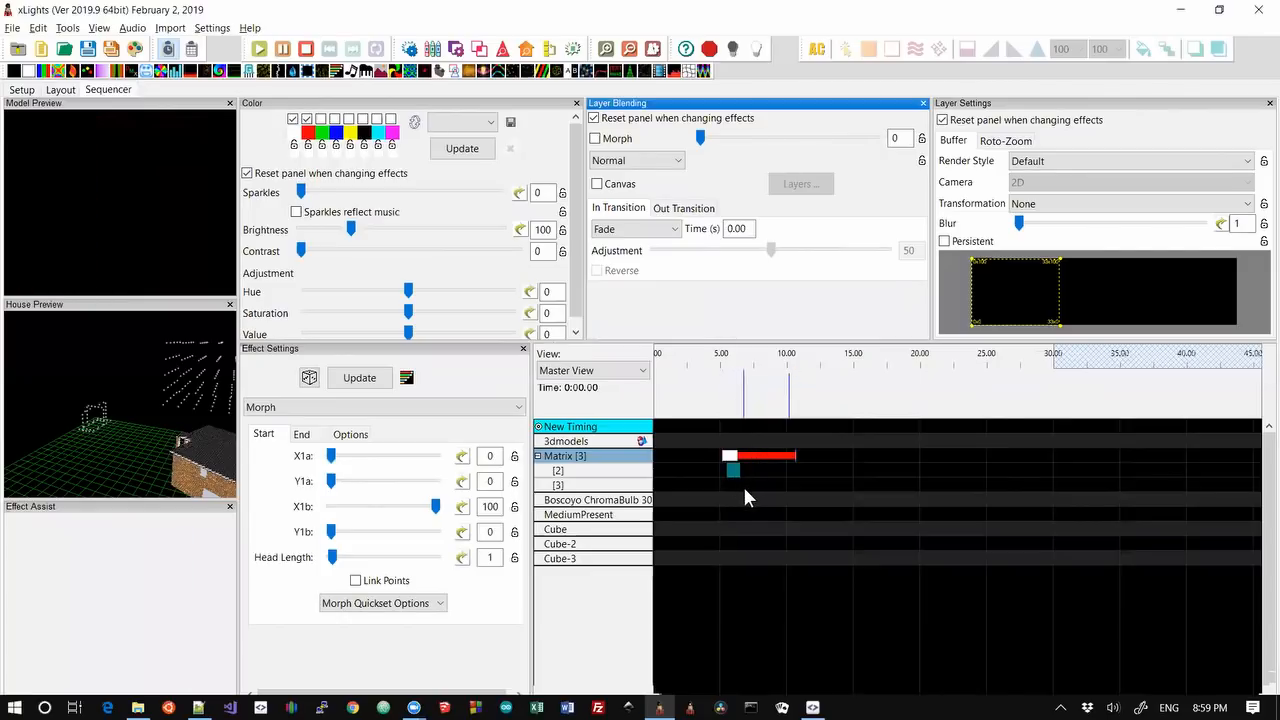
{"action": "key", "text": "ctrl+v"}
{"action": "left_click", "coordinate": [759, 473]}
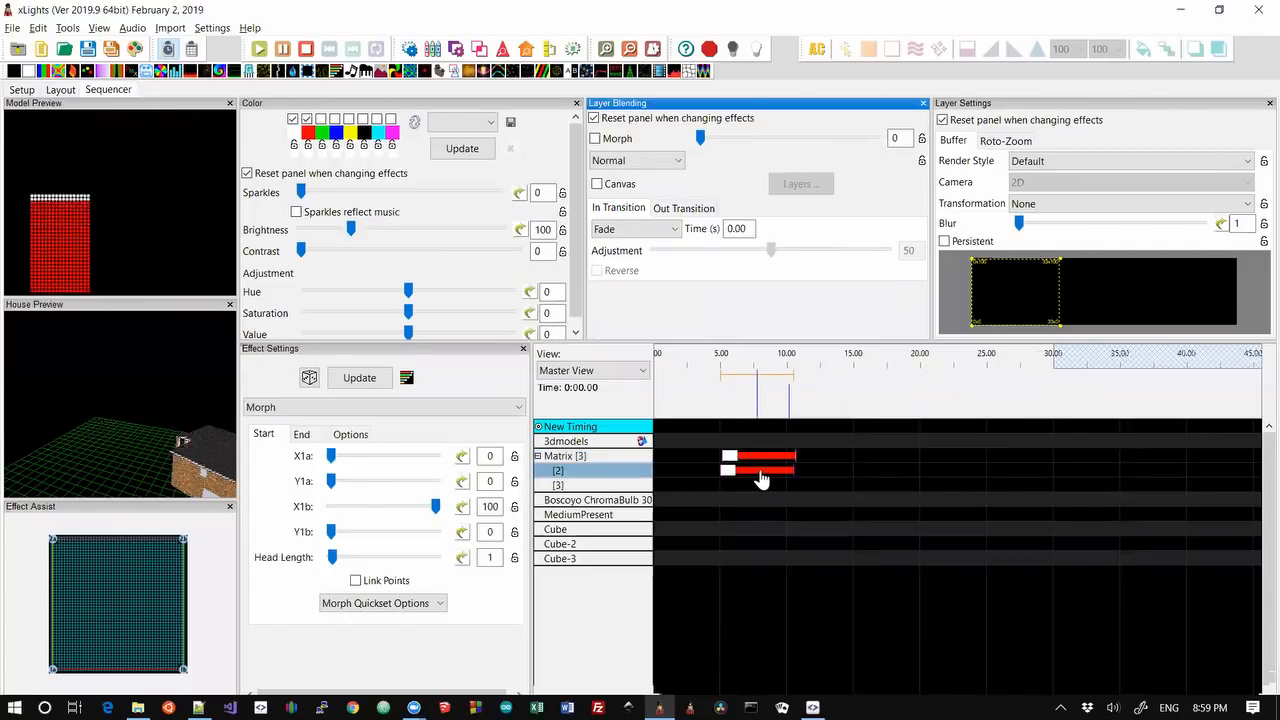
{"action": "left_click_drag", "start_coordinate": [760, 480], "coordinate": [774, 481]}
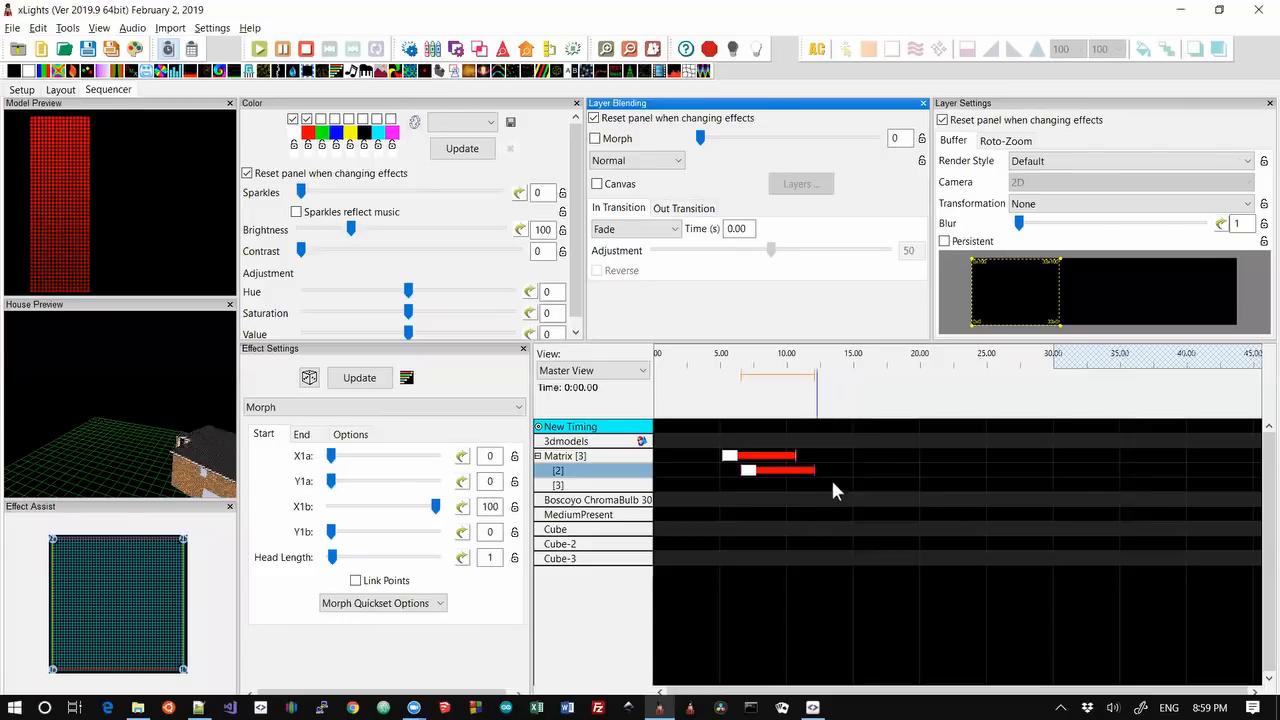
{"action": "left_click", "coordinate": [787, 484]}
{"action": "double_click", "coordinate": [790, 484]}
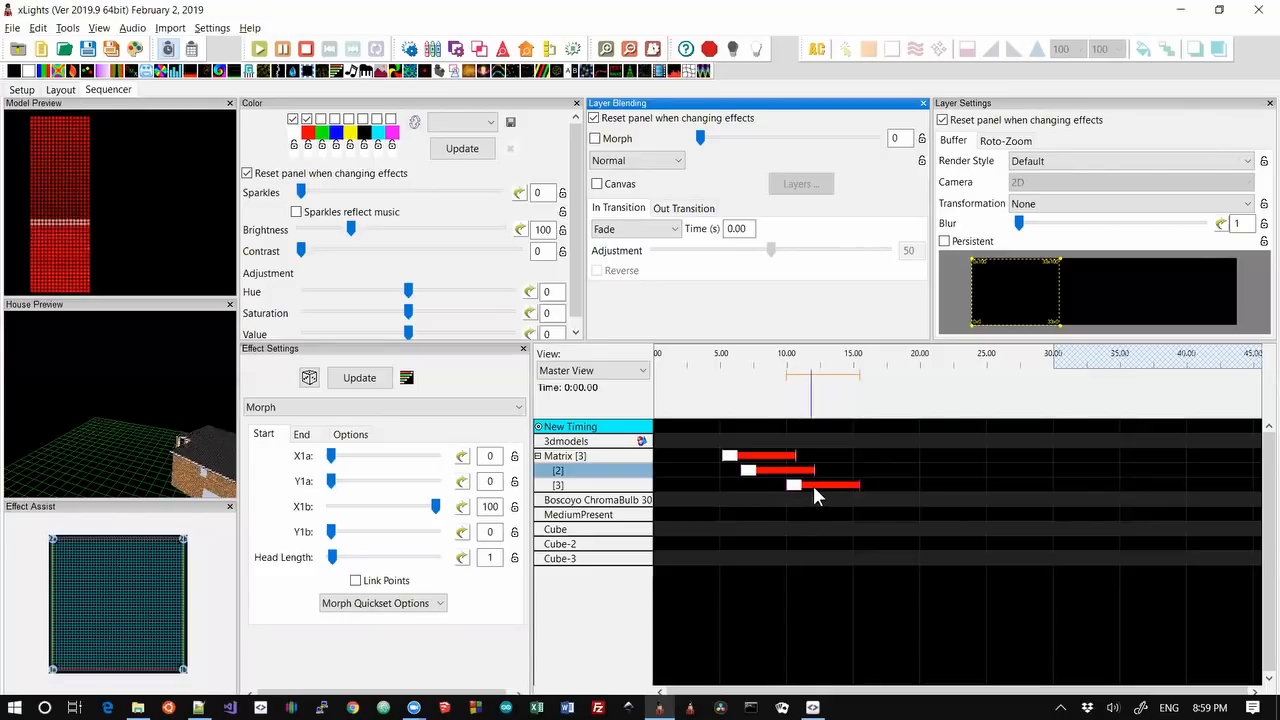
{"action": "left_click_drag", "start_coordinate": [797, 486], "coordinate": [772, 486]}
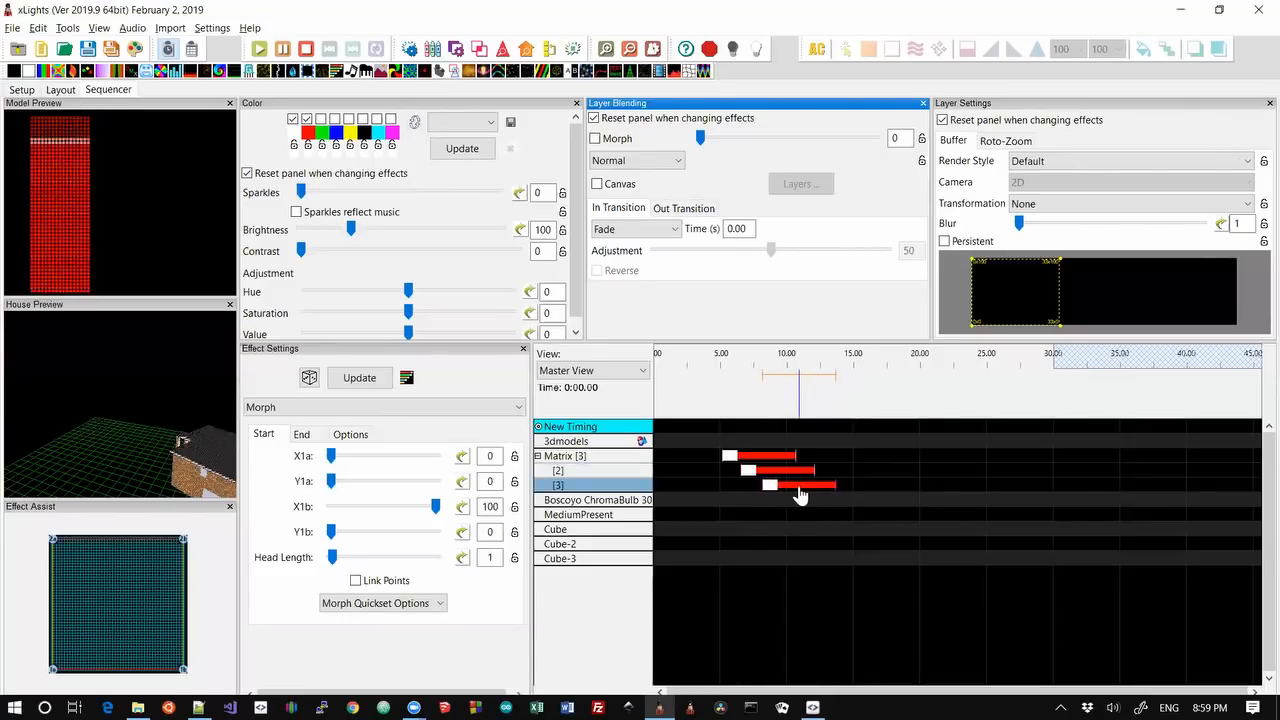
Limit the buffer of the Morph effect on Matrix layer 2 to Middle Third
{"action": "left_click", "coordinate": [800, 470]}
{"action": "right_click", "coordinate": [1090, 300]}
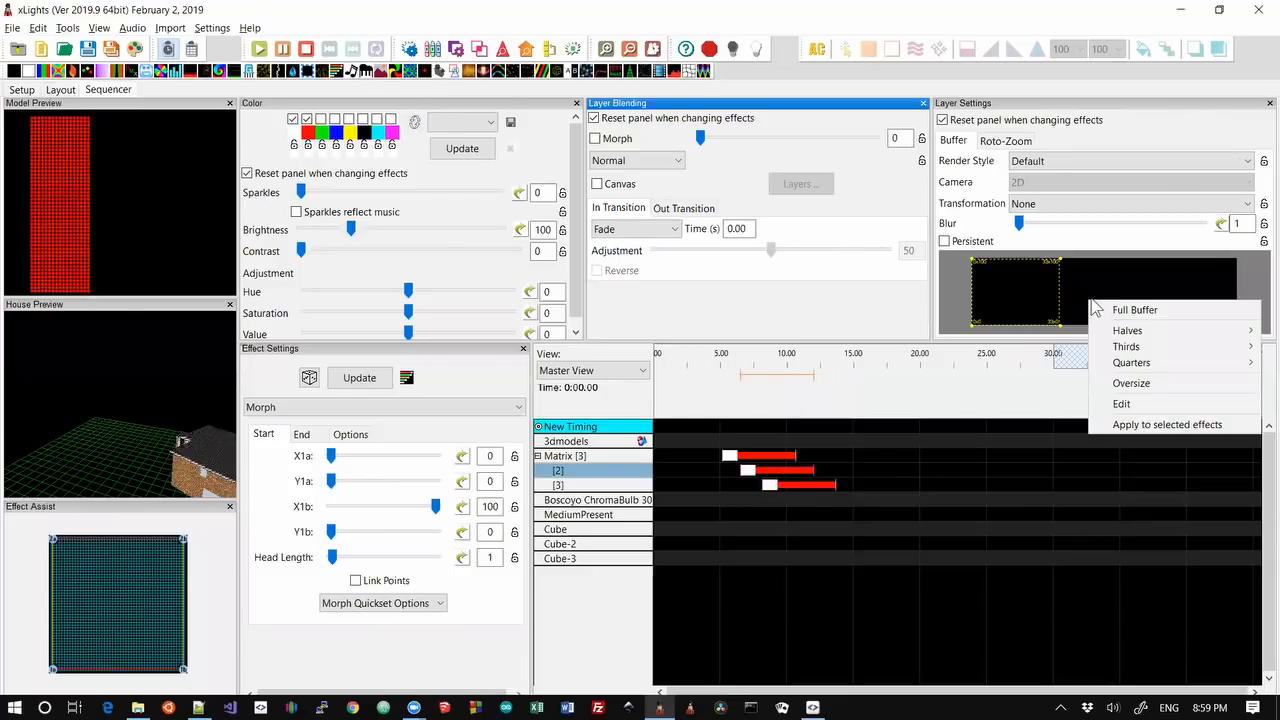
{"action": "mouse_move", "coordinate": [1150, 346]}
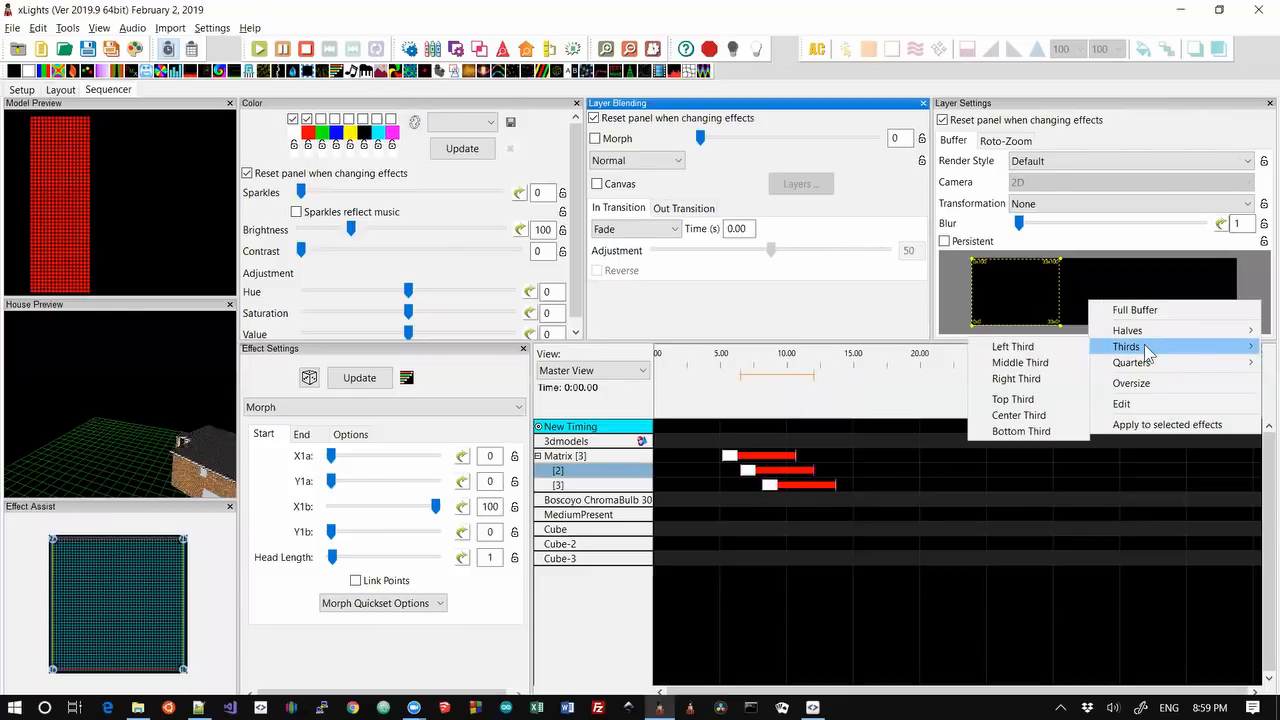
{"action": "left_click", "coordinate": [1032, 364]}
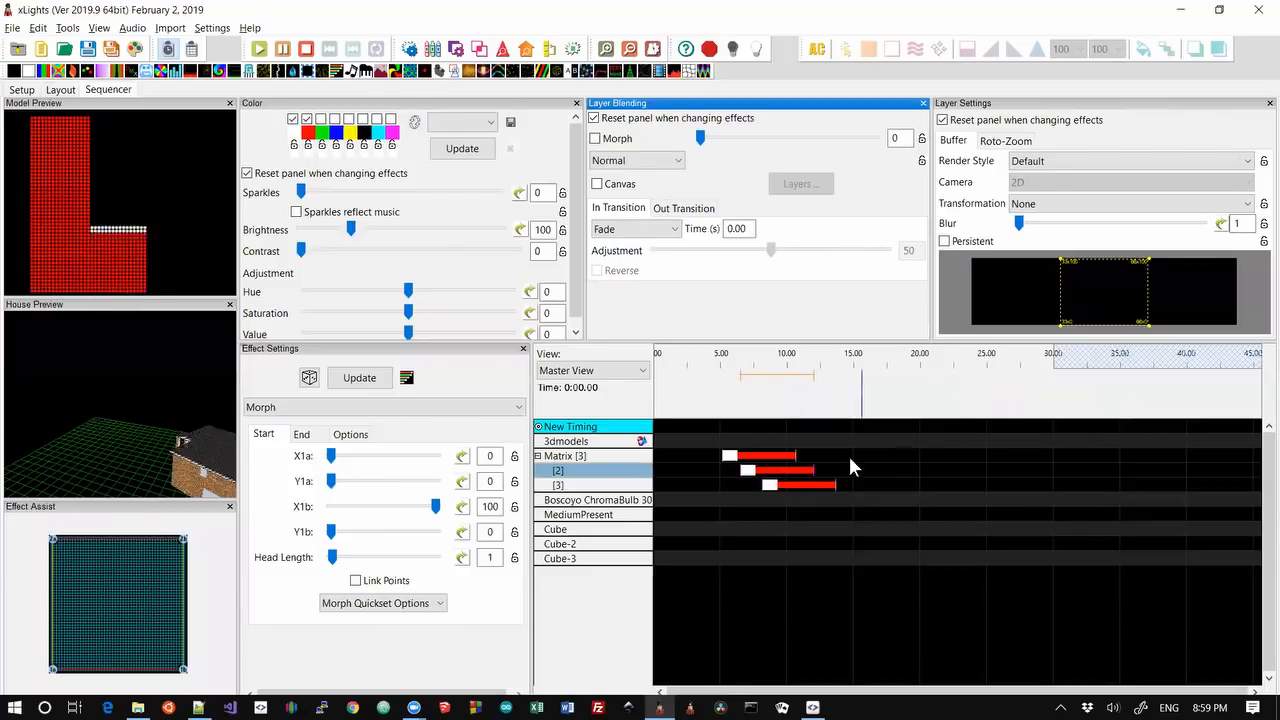
Limit the buffer of the Morph effect on Matrix layer 3 to Right Third
{"action": "left_click", "coordinate": [803, 488]}
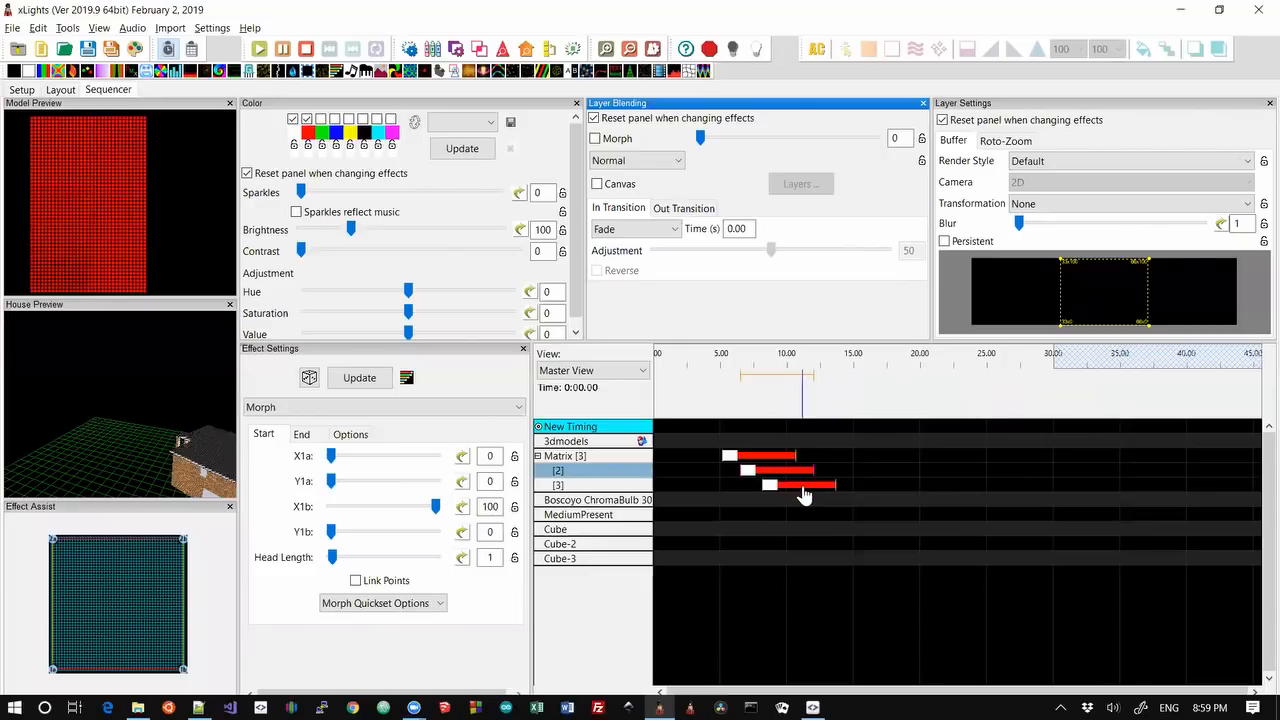
{"action": "right_click", "coordinate": [1171, 287]}
{"action": "mouse_move", "coordinate": [1150, 340]}
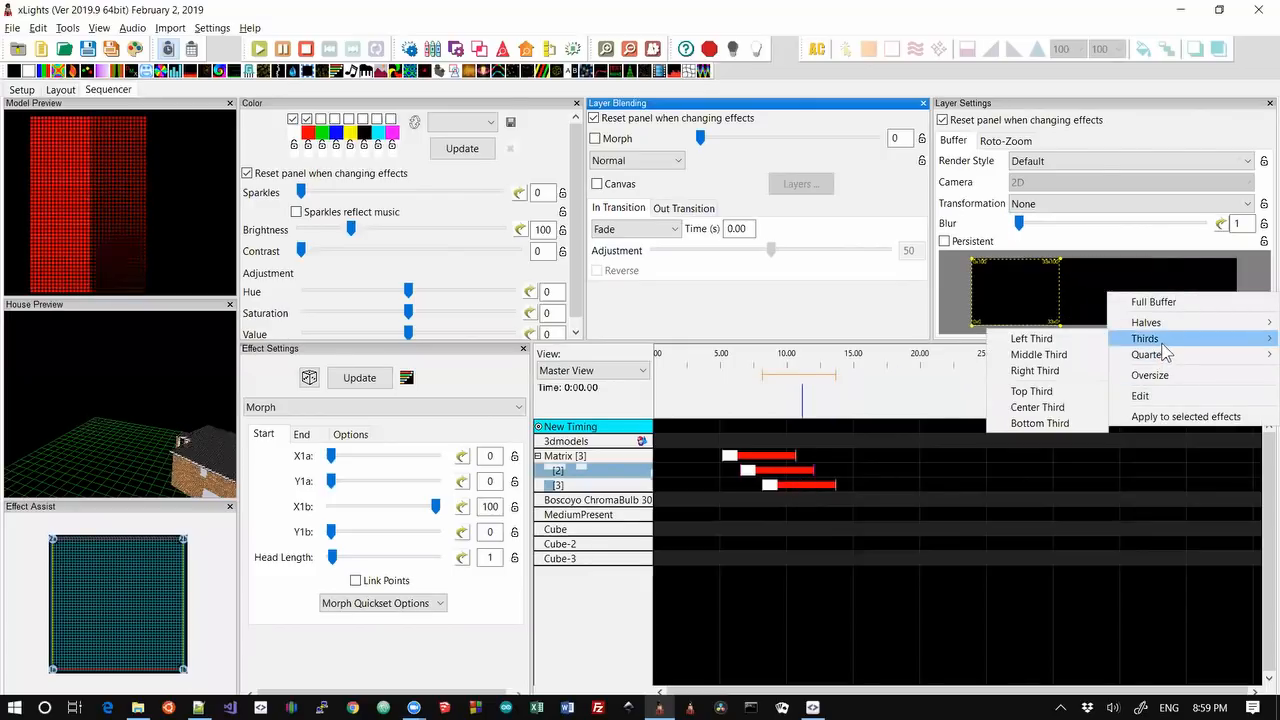
{"action": "left_click", "coordinate": [1055, 370]}
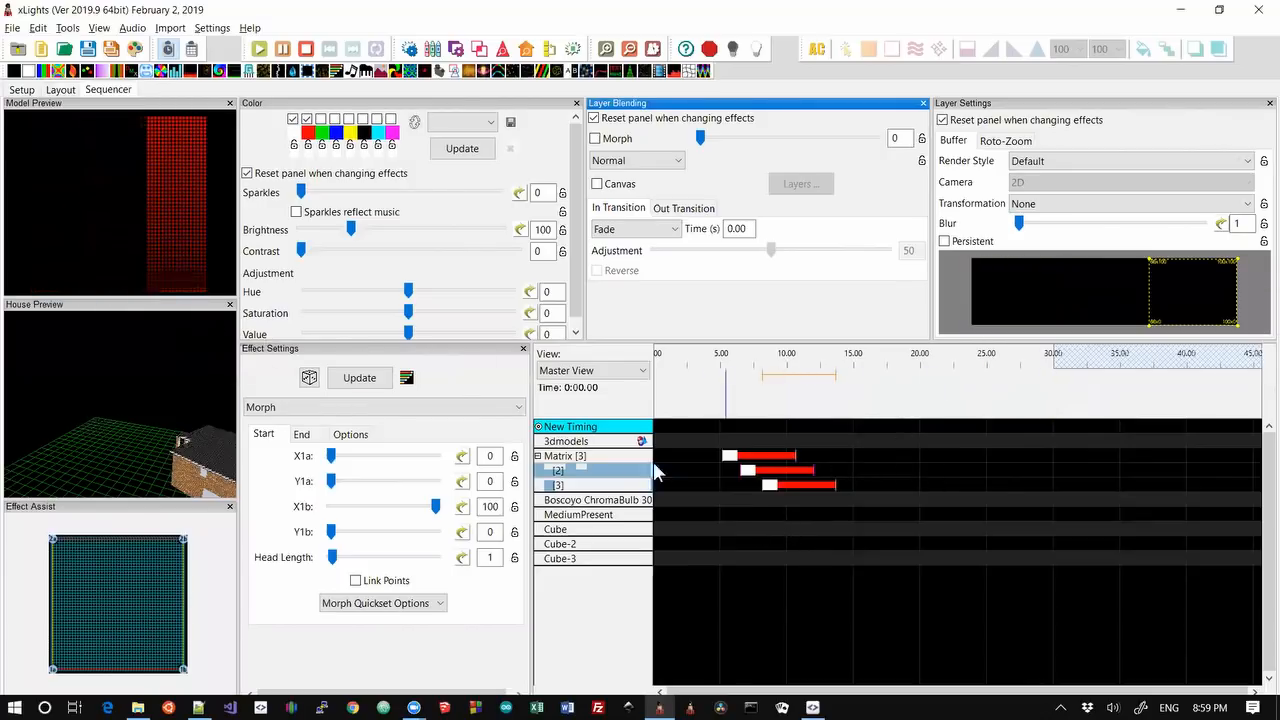
Select the three Morph effects on the Matrix layers and bulk edit their effect type to Single Strand
{"action": "left_click", "coordinate": [777, 470]}
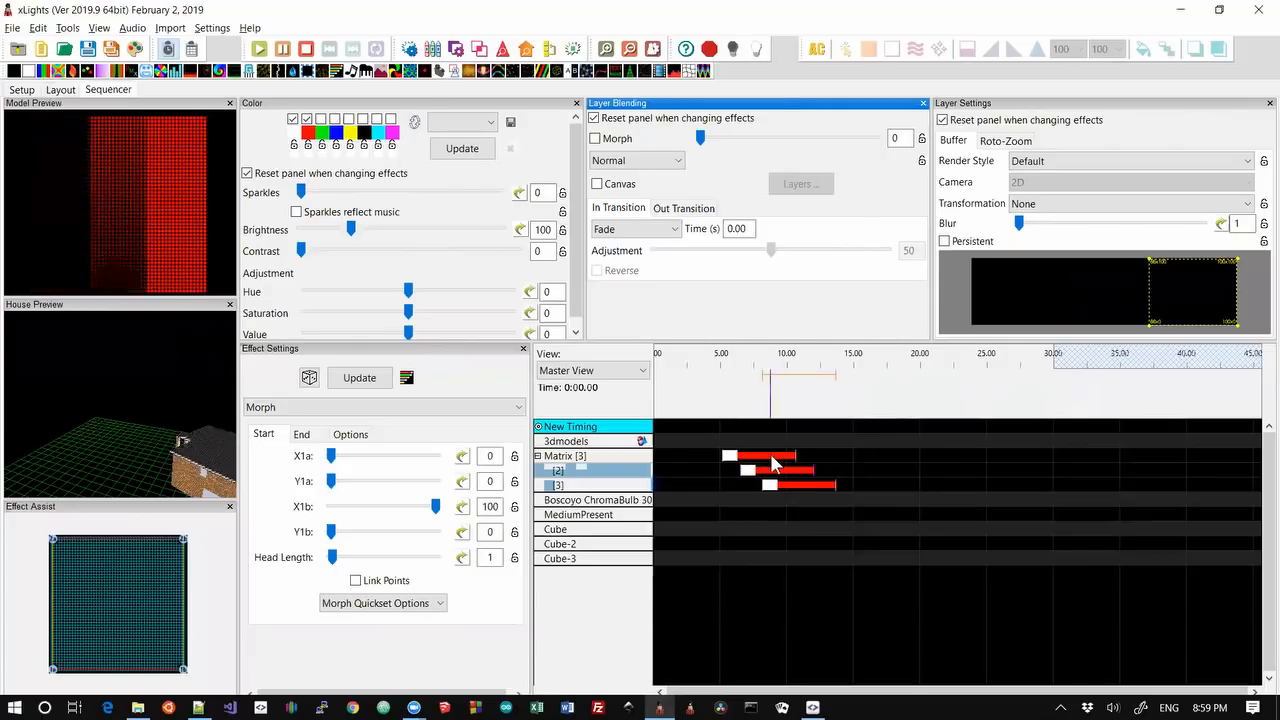
{"action": "left_click", "coordinate": [763, 460]}
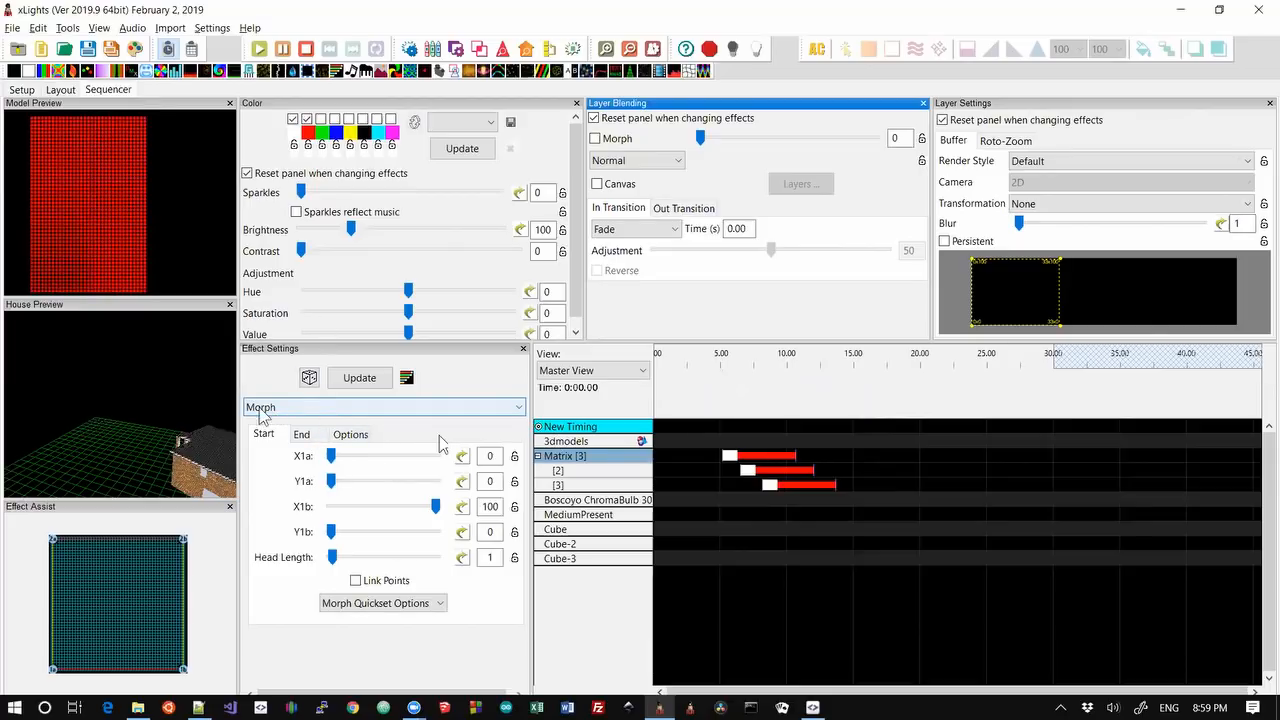
{"action": "right_click", "coordinate": [341, 408]}
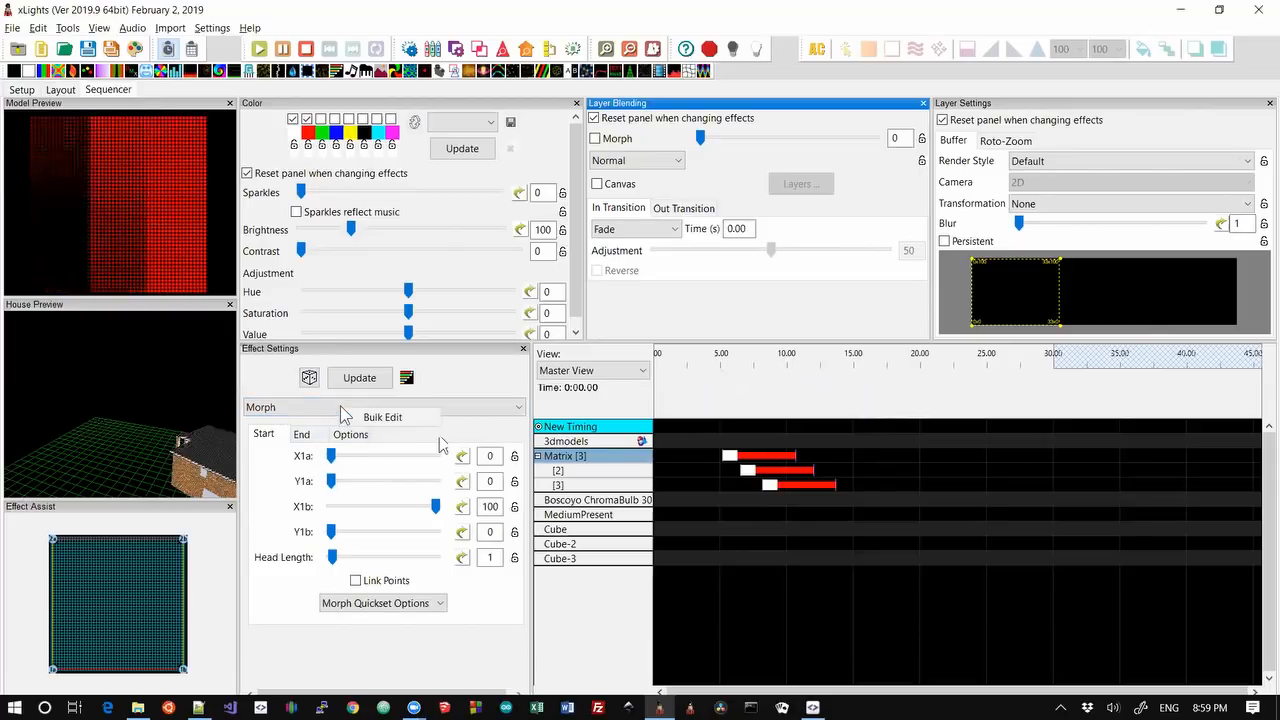
{"action": "left_click", "coordinate": [375, 418]}
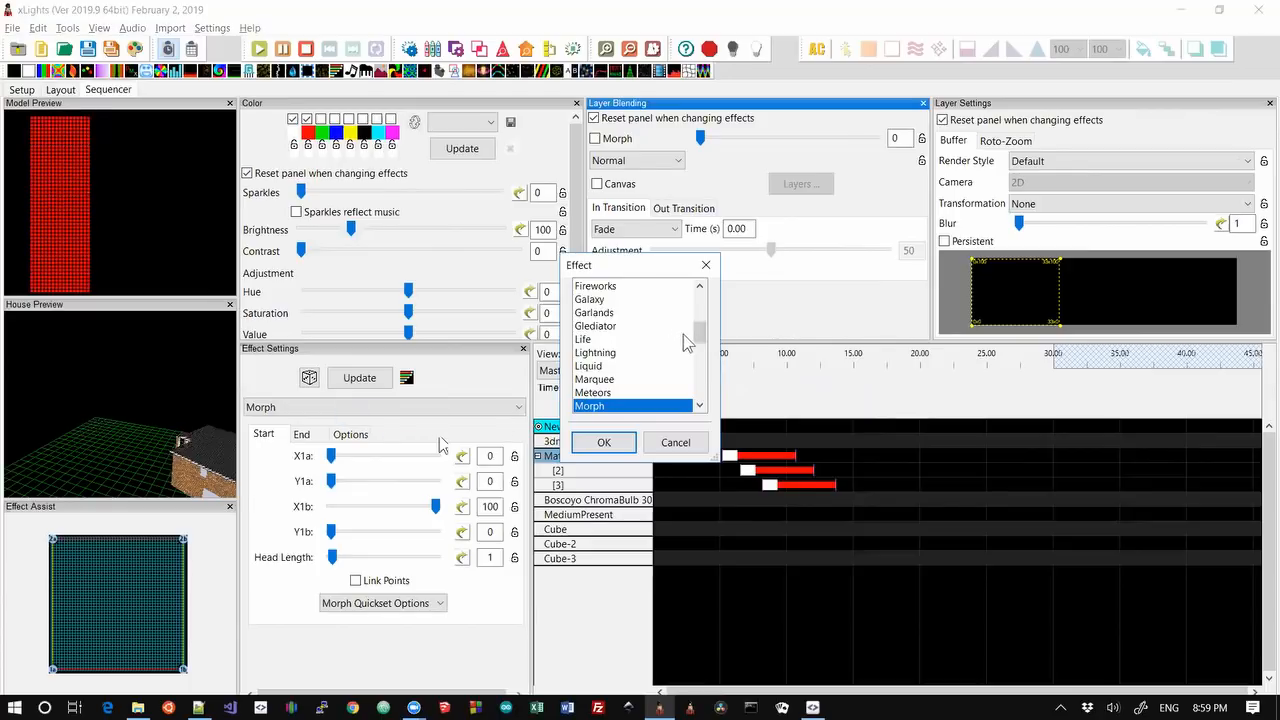
{"action": "left_click_drag", "start_coordinate": [698, 340], "coordinate": [698, 374]}
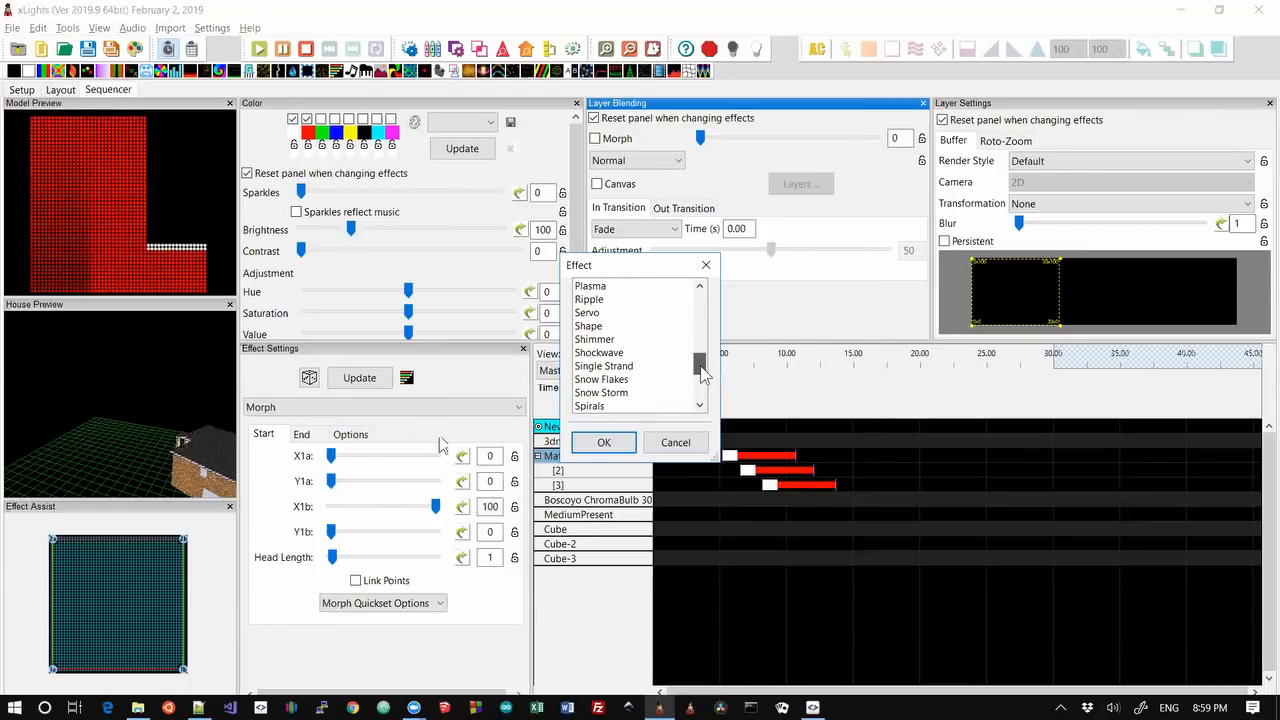
{"action": "left_click", "coordinate": [640, 366]}
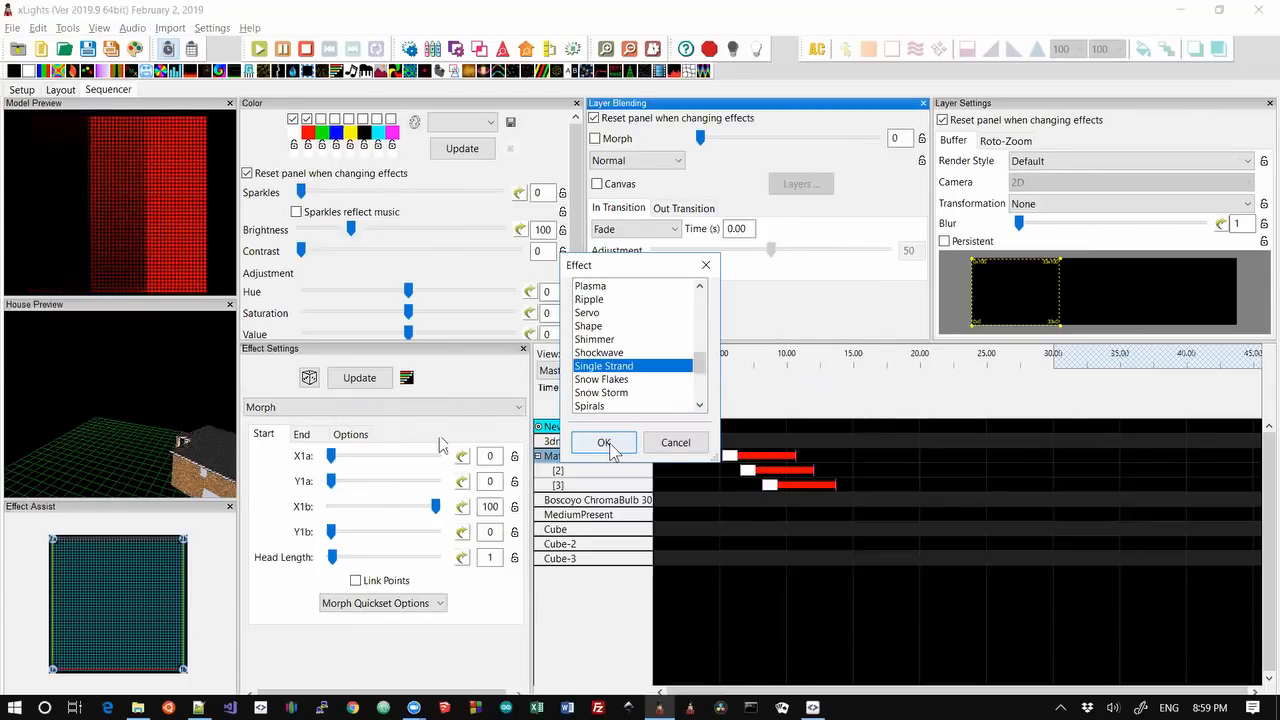
{"action": "left_click", "coordinate": [604, 443]}
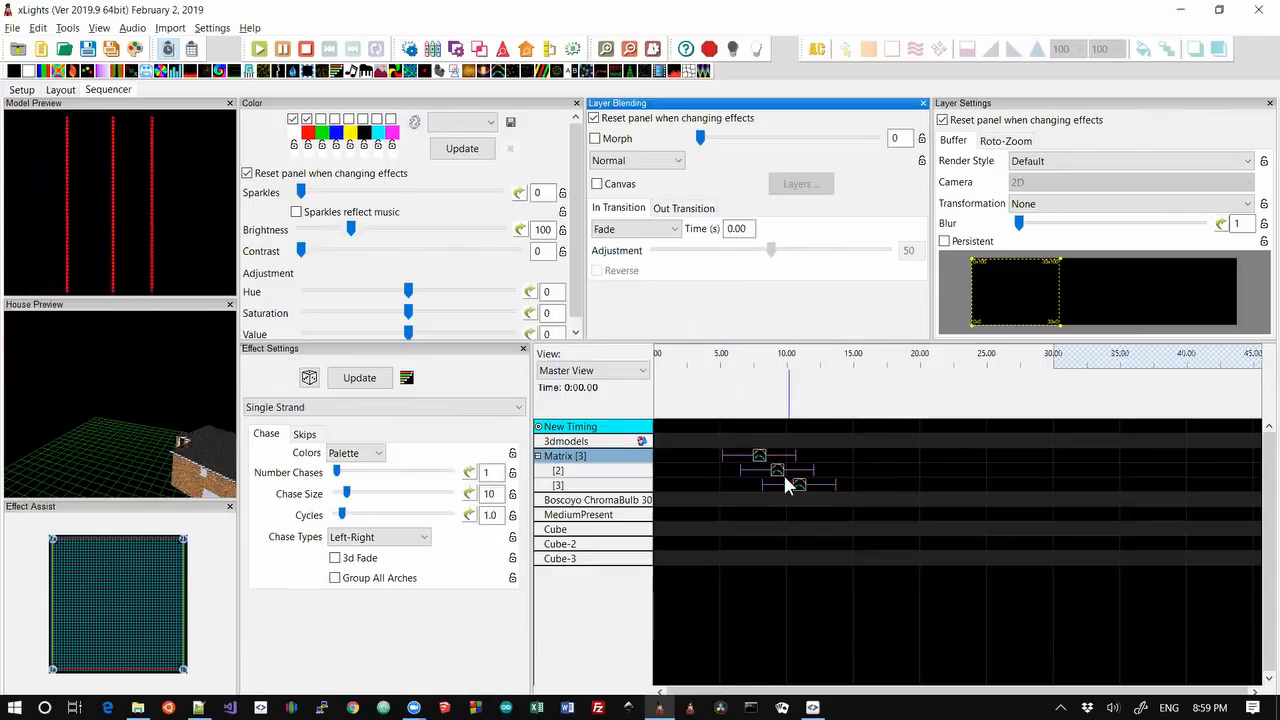
Preview the Single Strand effects on the three Matrix layers one by one
{"action": "left_click", "coordinate": [886, 470]}
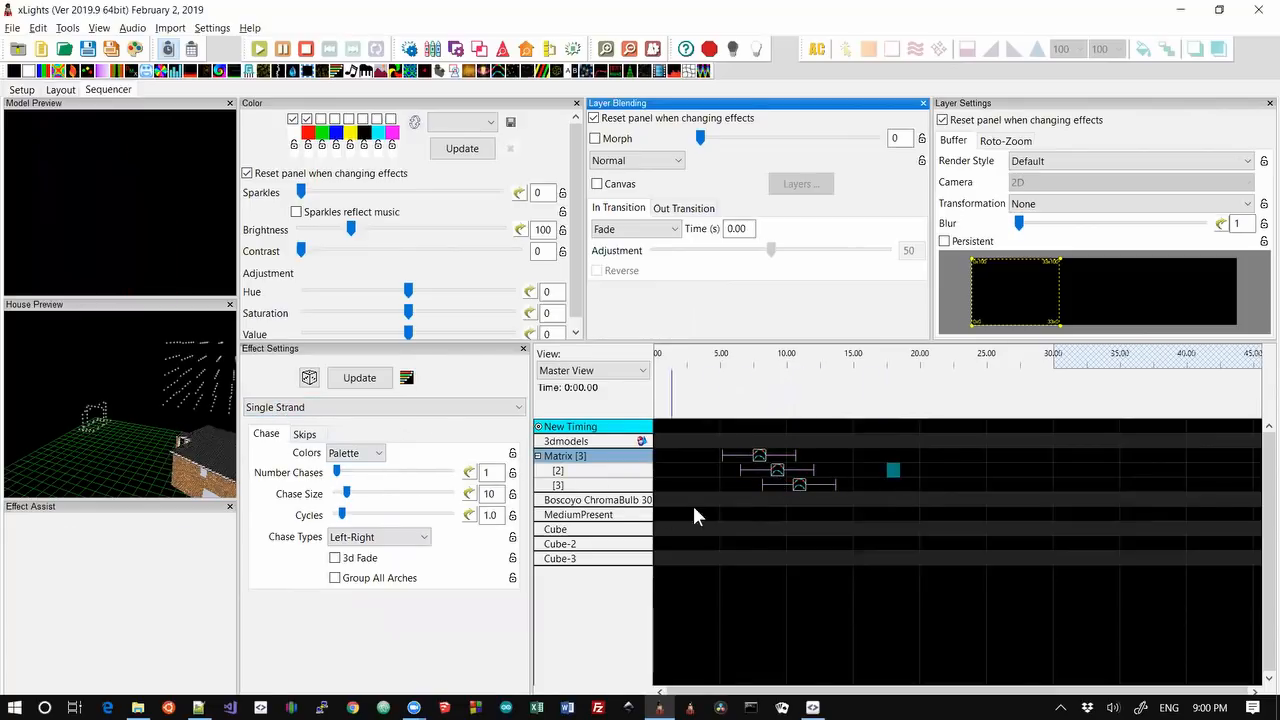
{"action": "left_click", "coordinate": [761, 458]}
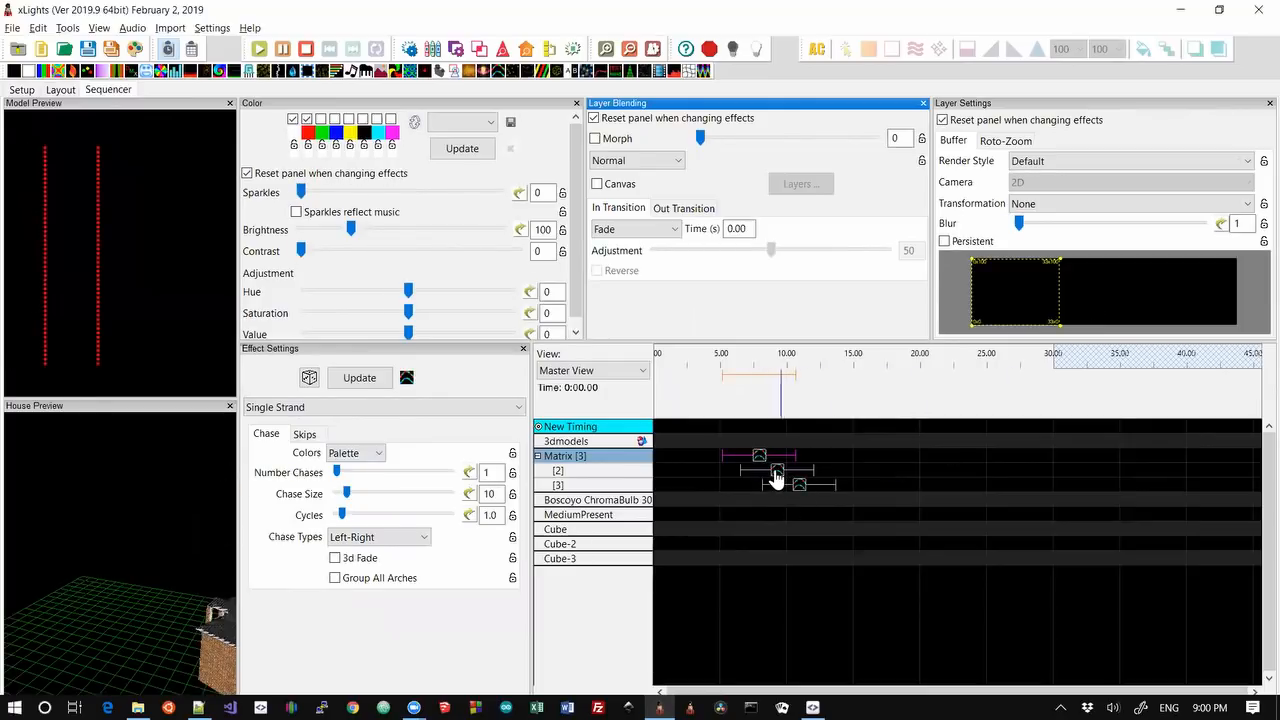
{"action": "left_click", "coordinate": [776, 471]}
{"action": "left_click", "coordinate": [801, 488]}
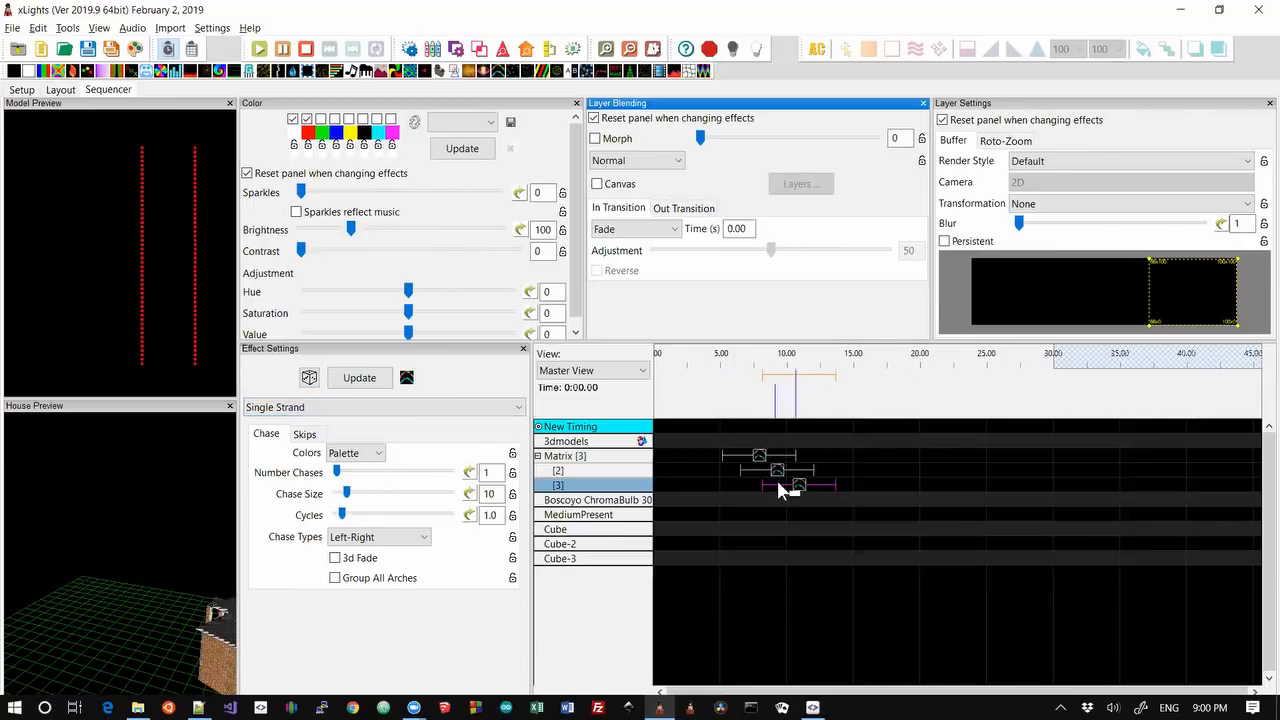
Select the three Single Strand effects on the Matrix layers and bulk edit their effect type to Morph
{"action": "left_click_drag", "start_coordinate": [691, 490], "coordinate": [845, 448]}
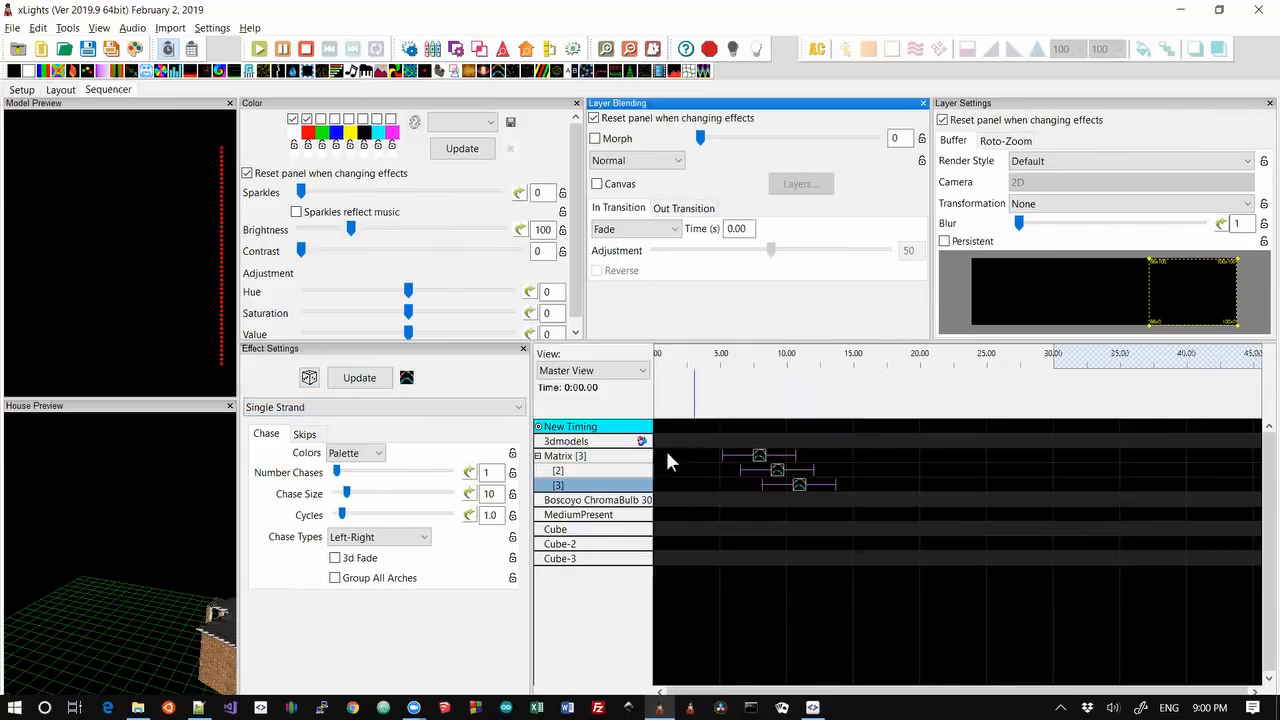
{"action": "right_click", "coordinate": [371, 410]}
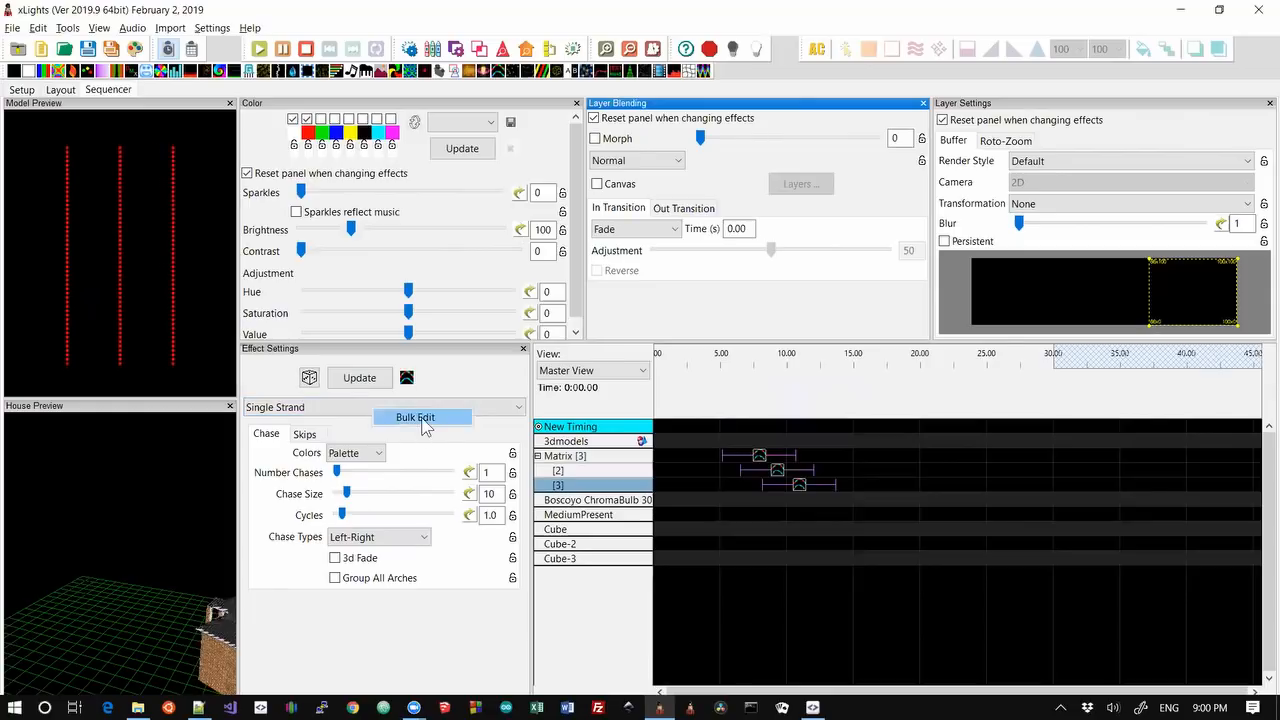
{"action": "left_click", "coordinate": [414, 417]}
{"action": "left_click", "coordinate": [700, 325]}
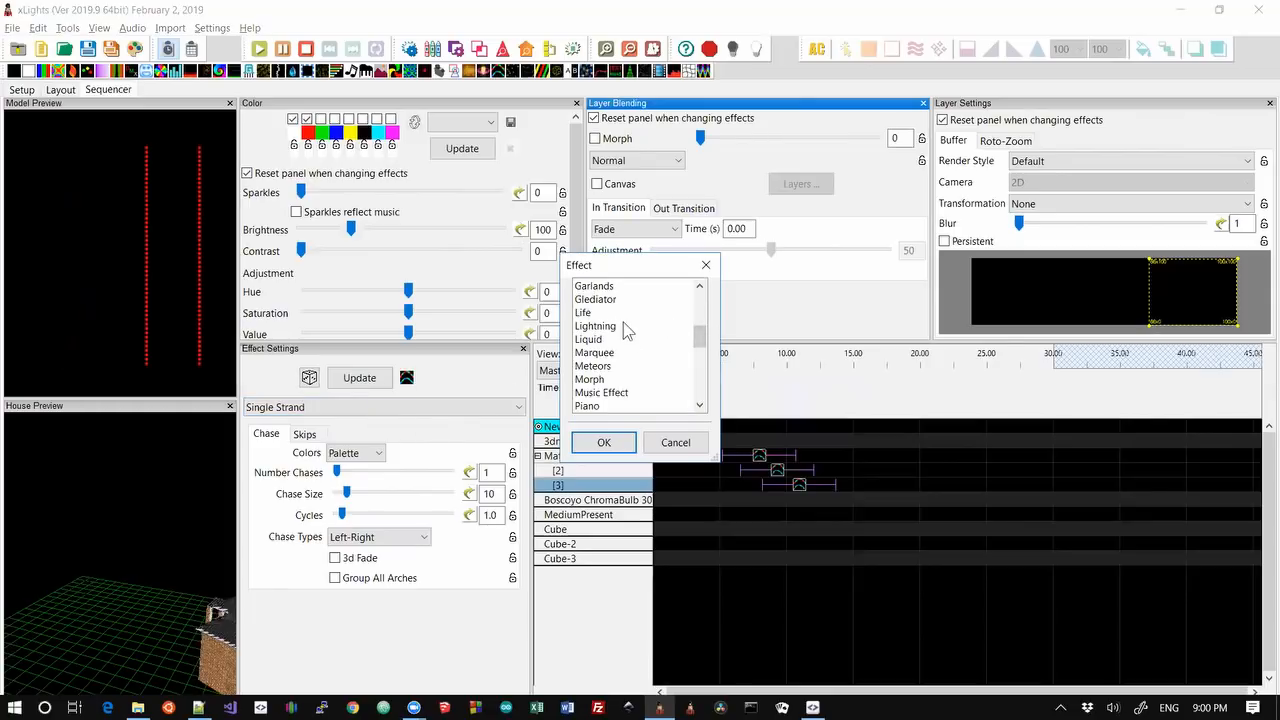
{"action": "left_click", "coordinate": [608, 382]}
{"action": "left_click", "coordinate": [604, 442]}
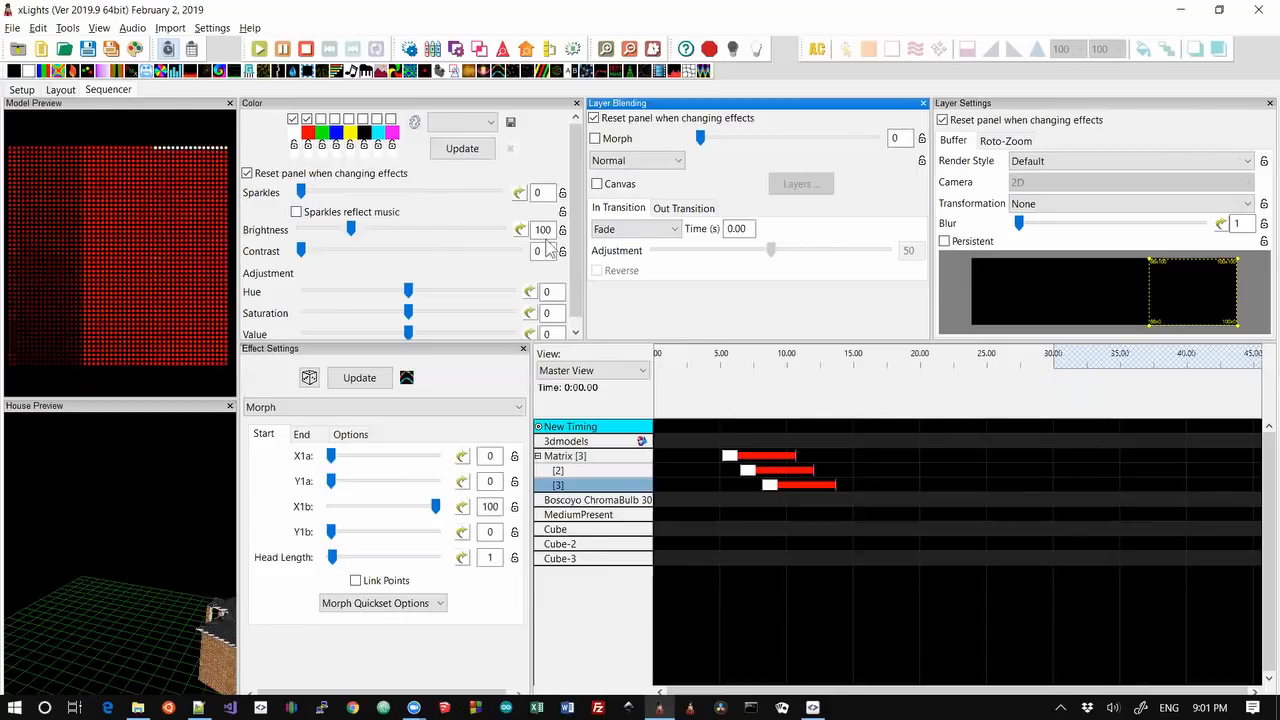
Examine the controller upload choices for input definitions and outputs on the first E131 network in the setup
{"action": "left_click", "coordinate": [40, 92]}
{"action": "right_click", "coordinate": [328, 209]}
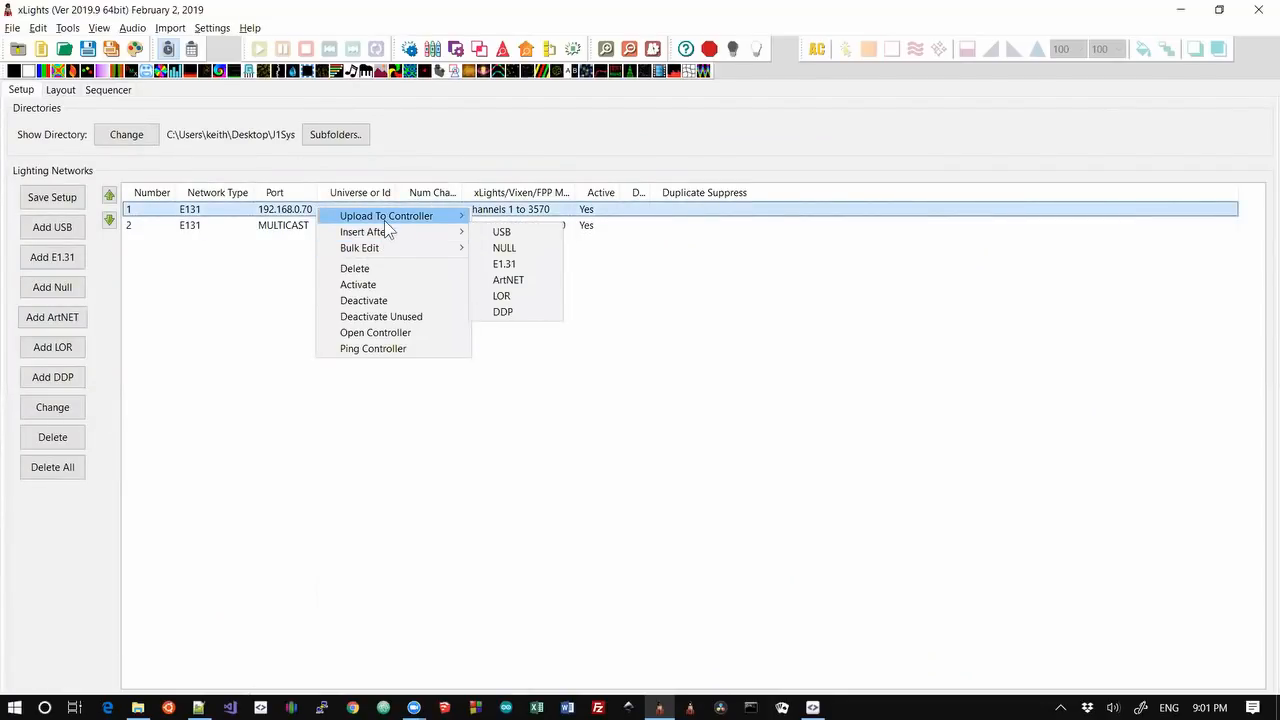
{"action": "mouse_move", "coordinate": [461, 222]}
{"action": "mouse_move", "coordinate": [544, 247]}
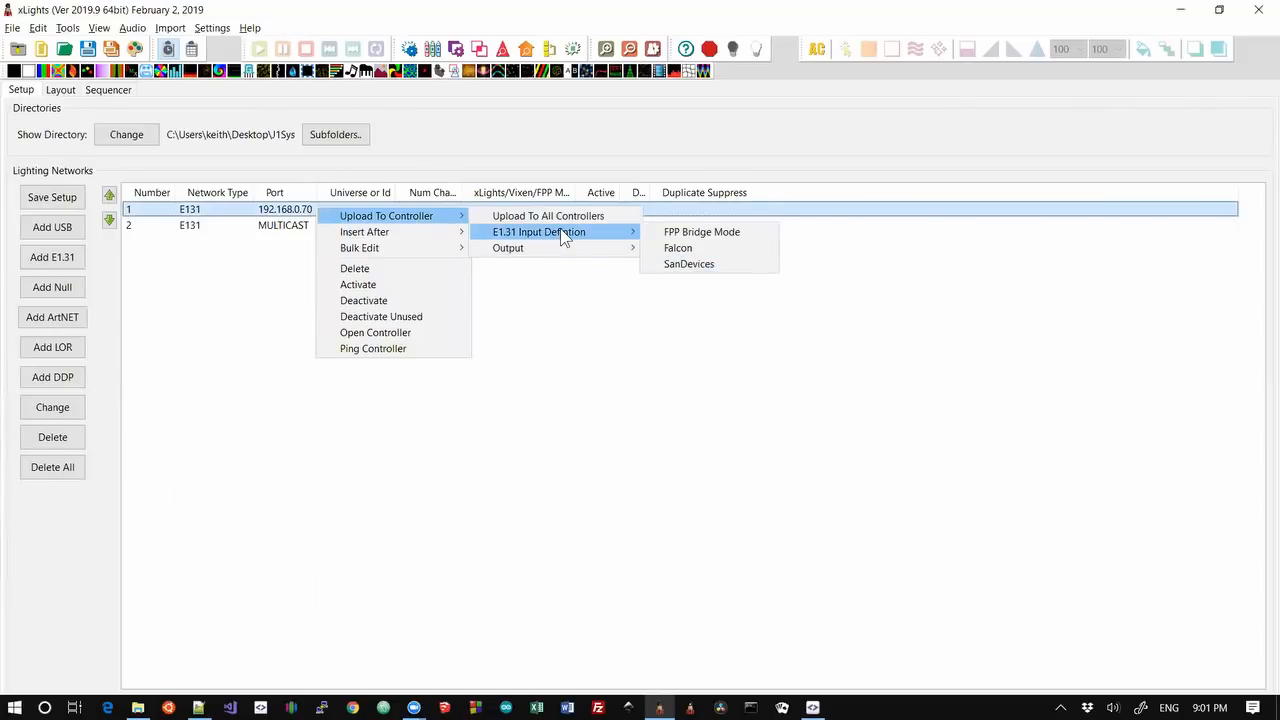
{"action": "mouse_move", "coordinate": [596, 247]}
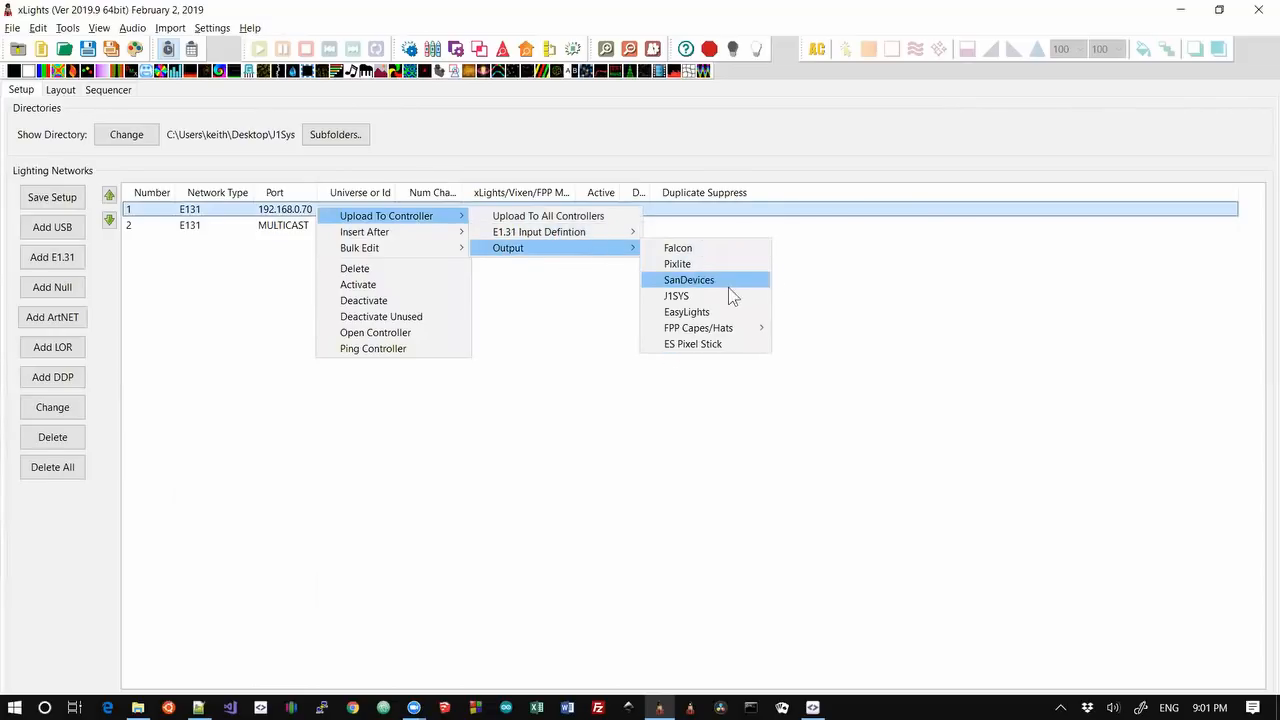
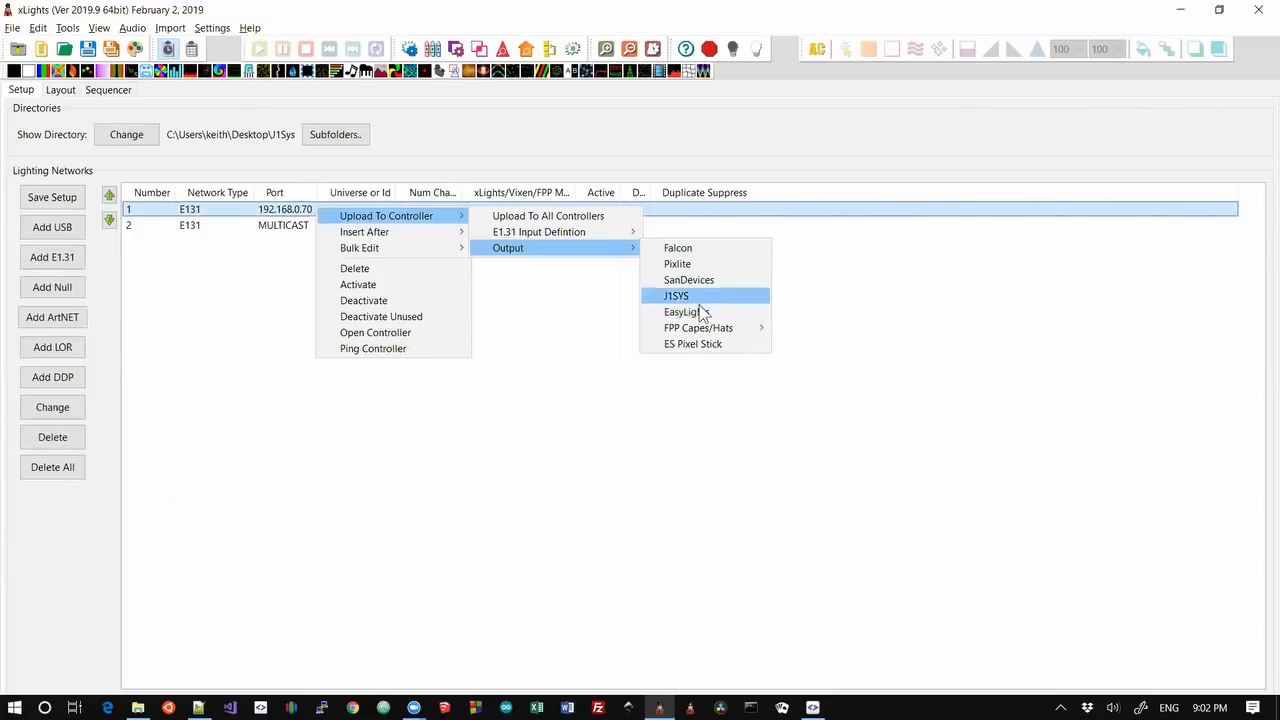
{"action": "left_click", "coordinate": [532, 371]}
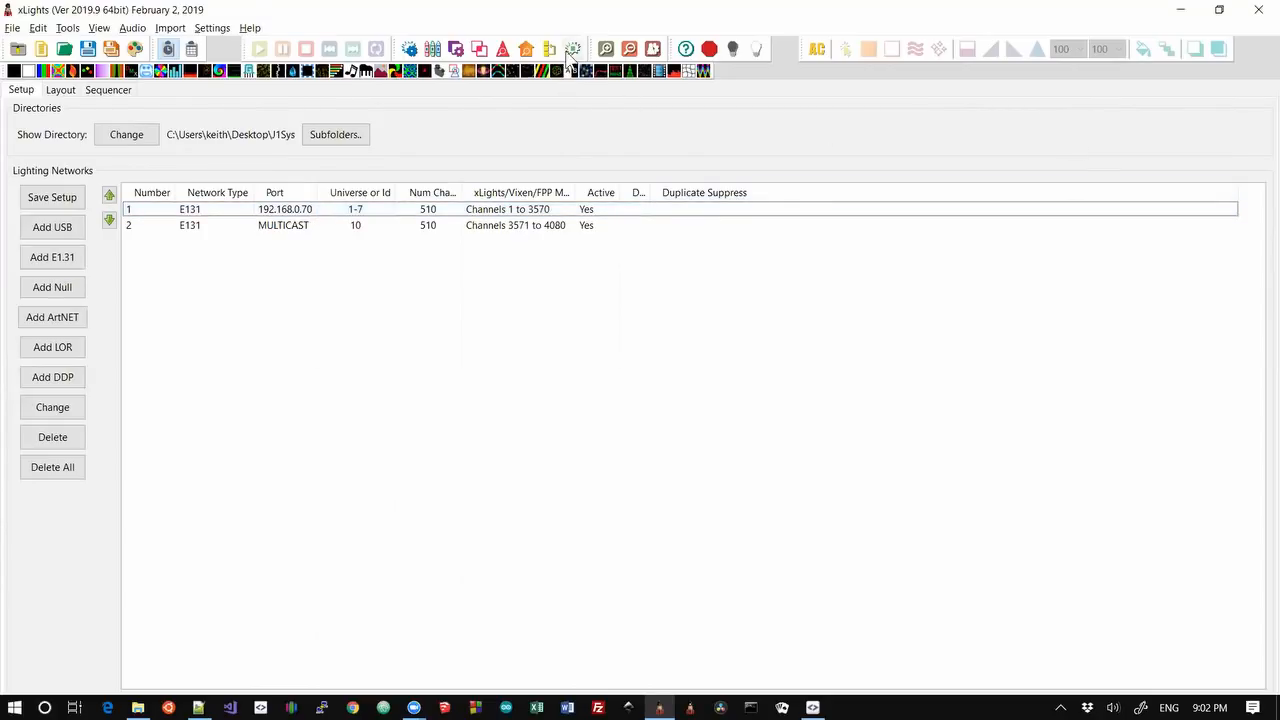
Switch the layout preview from 3D to 2D
{"action": "left_click", "coordinate": [62, 90]}
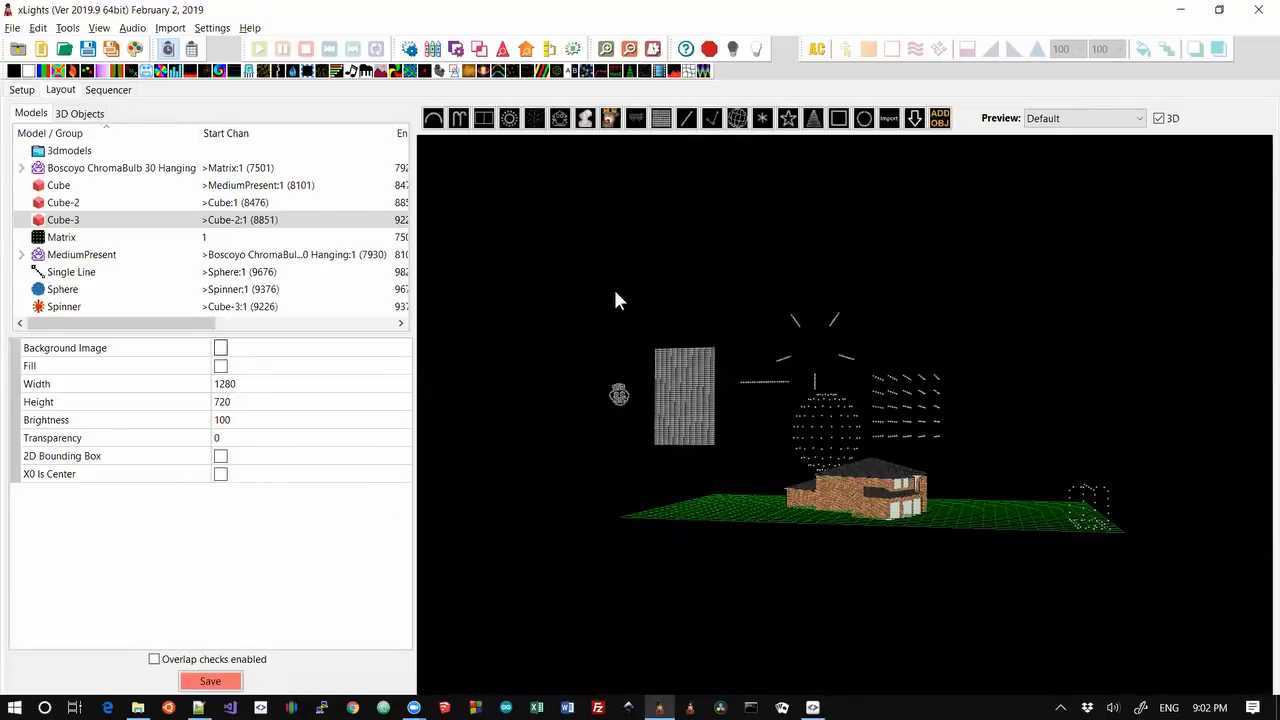
{"action": "scroll", "coordinate": [608, 286], "scroll_direction": "down", "scroll_amount": 5}
{"action": "left_click_drag", "start_coordinate": [773, 410], "coordinate": [910, 401]}
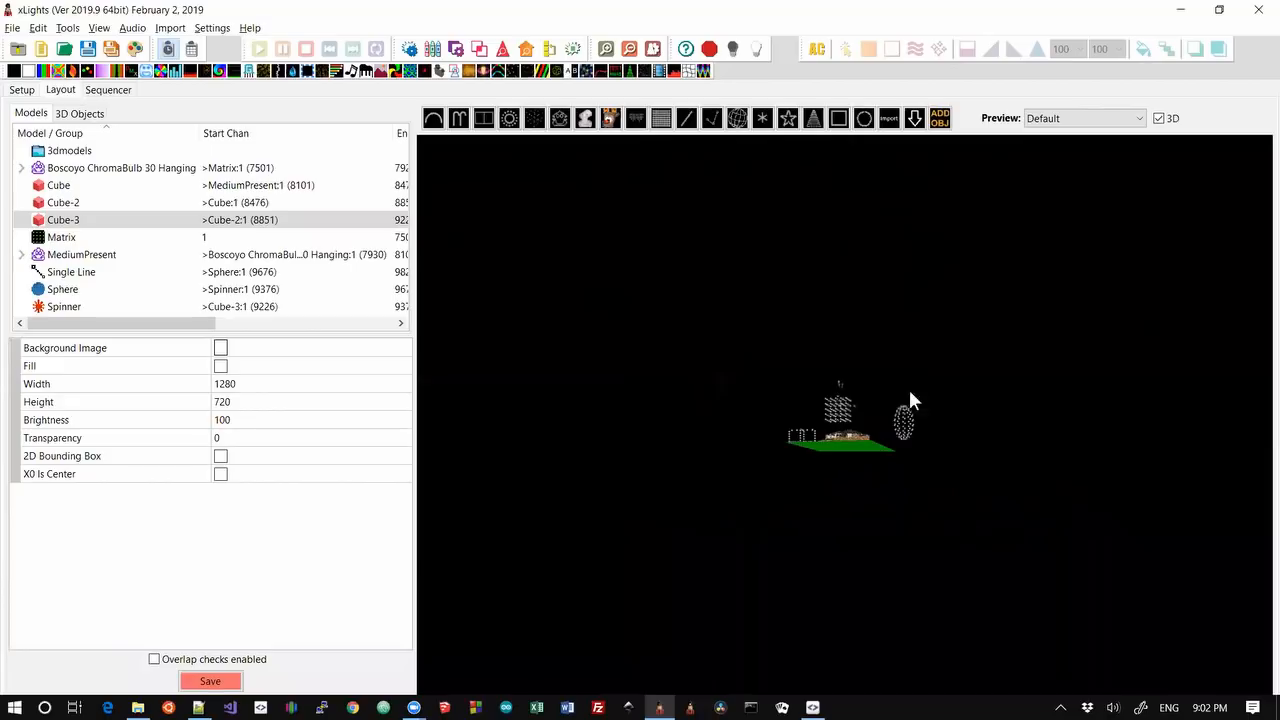
{"action": "left_click", "coordinate": [1159, 118]}
{"action": "scroll", "coordinate": [1060, 344], "scroll_direction": "down", "scroll_amount": 8}
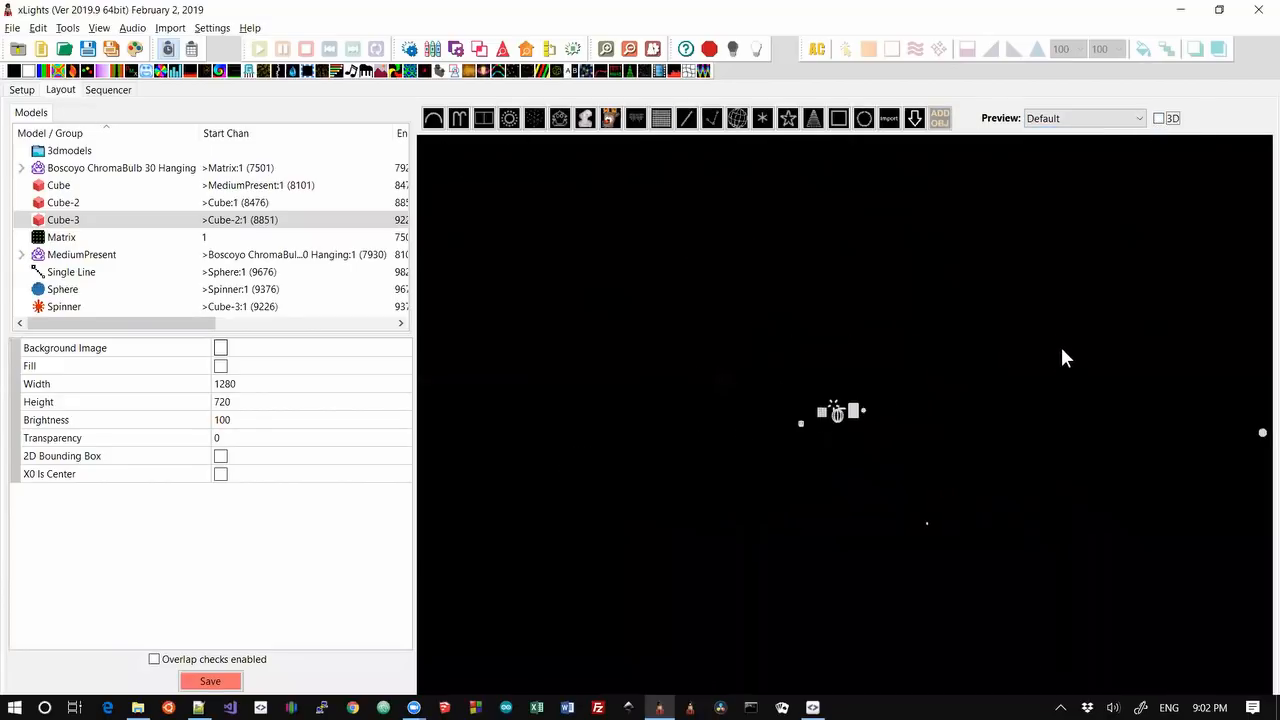
{"action": "left_click", "coordinate": [912, 466]}
{"action": "left_click_drag", "start_coordinate": [971, 389], "coordinate": [1208, 309]}
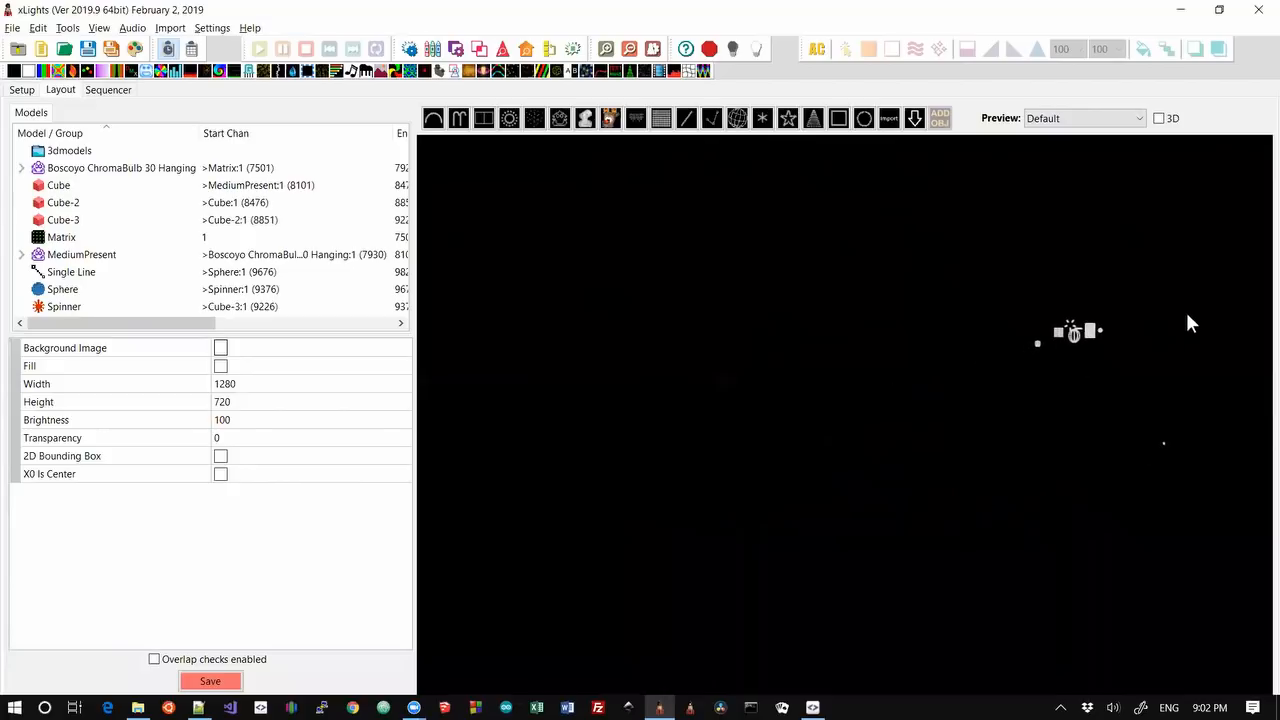
{"action": "scroll", "coordinate": [849, 416], "scroll_direction": "up", "scroll_amount": 2}
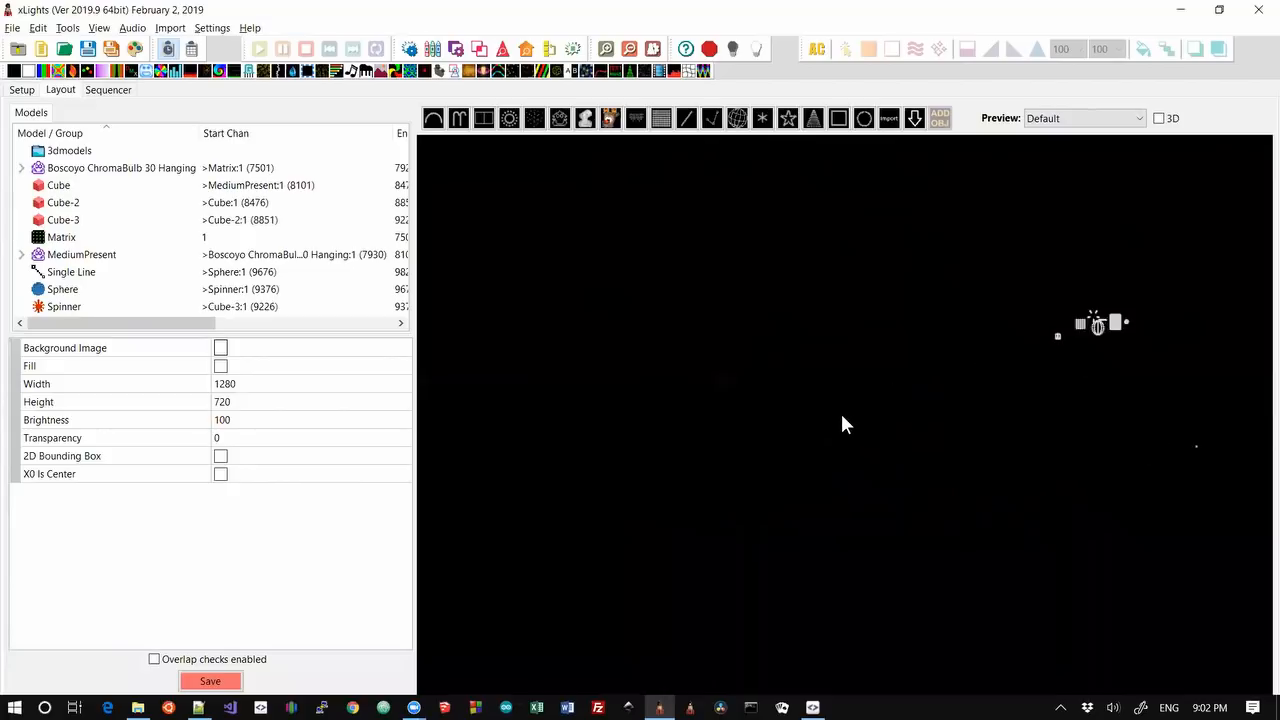
Reset the 2D layout preview to its default view
{"action": "right_click", "coordinate": [804, 329]}
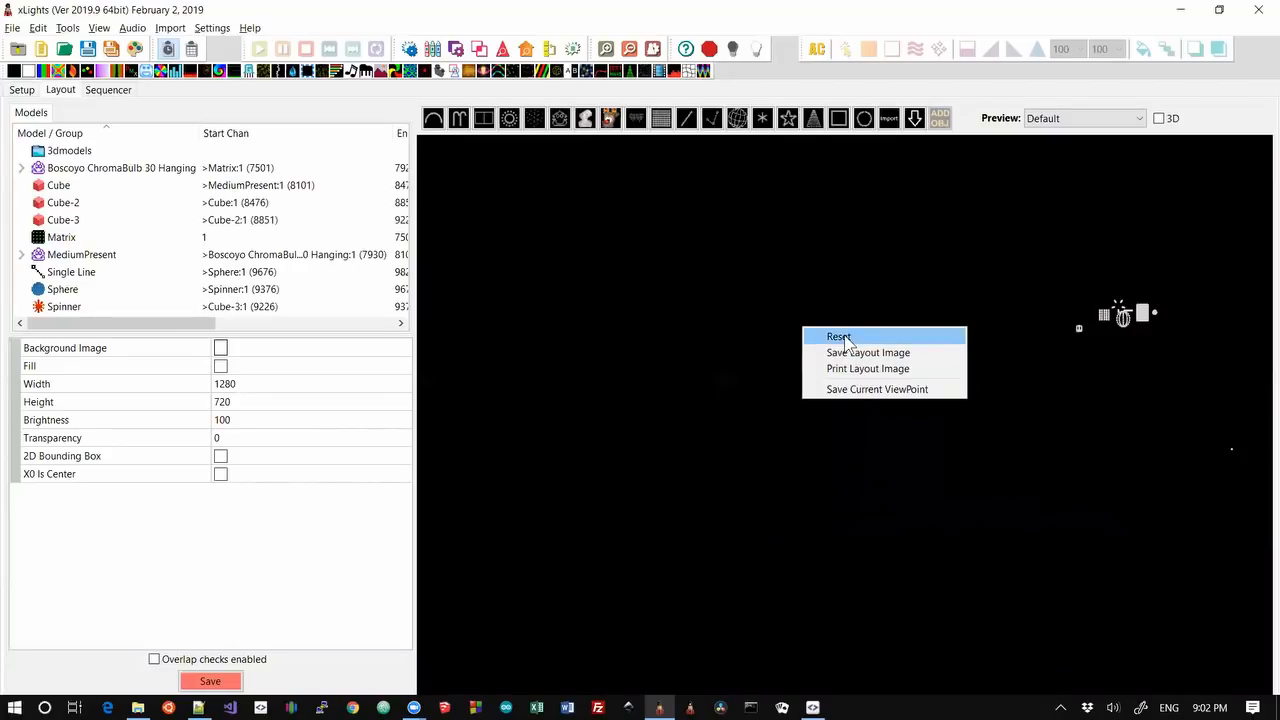
{"action": "left_click", "coordinate": [847, 337]}
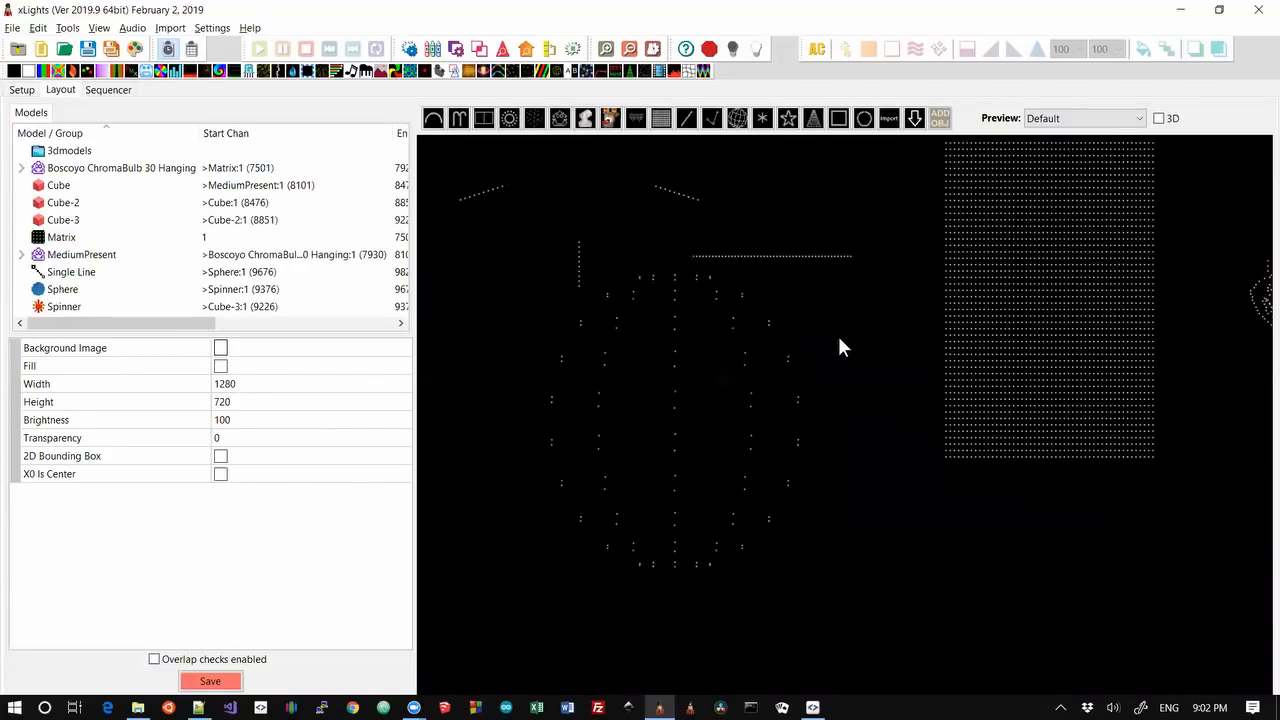
{"action": "scroll", "coordinate": [960, 250], "scroll_direction": "down", "scroll_amount": 5}
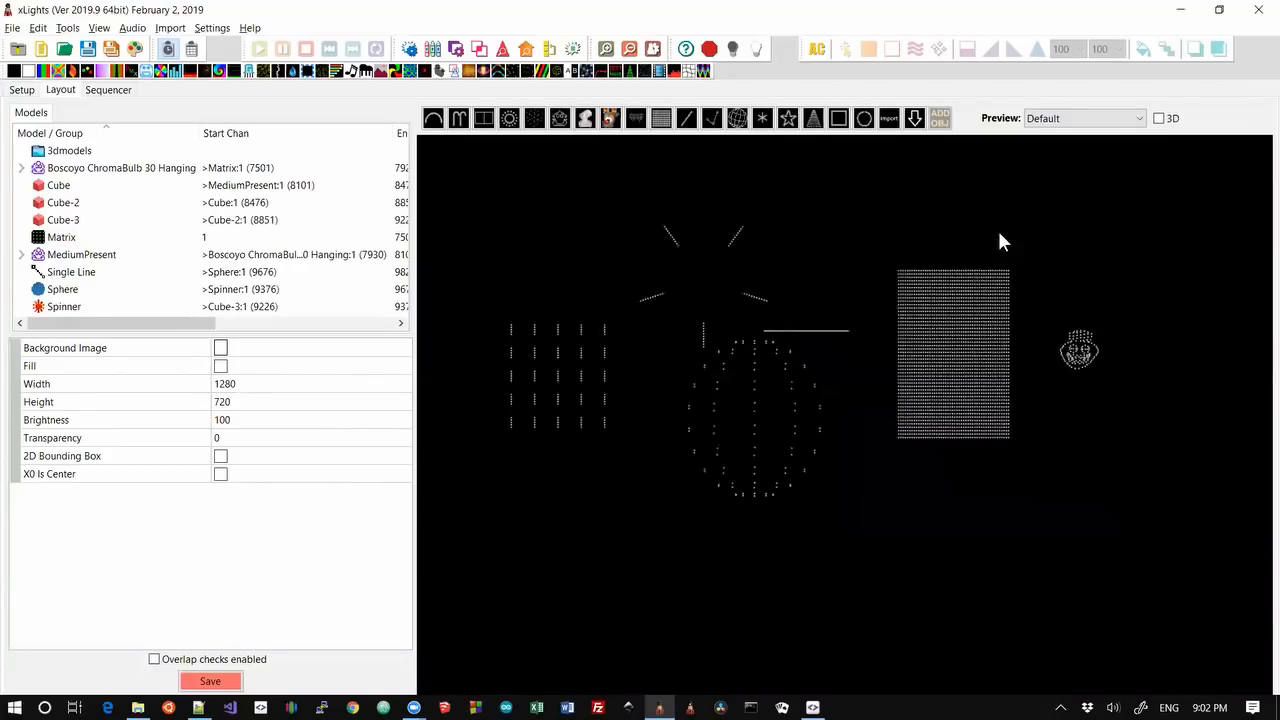
{"action": "scroll", "coordinate": [900, 265], "scroll_direction": "up", "scroll_amount": 3}
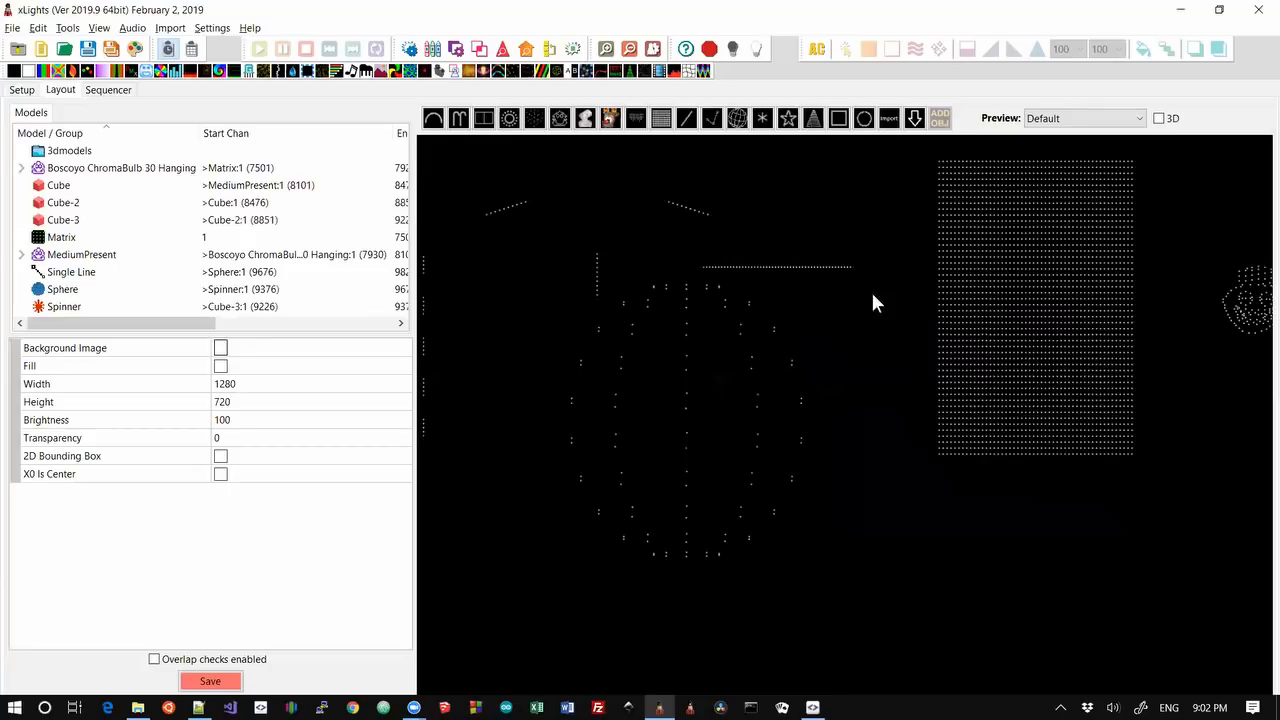
{"action": "right_click", "coordinate": [895, 345]}
{"action": "left_click", "coordinate": [930, 356]}
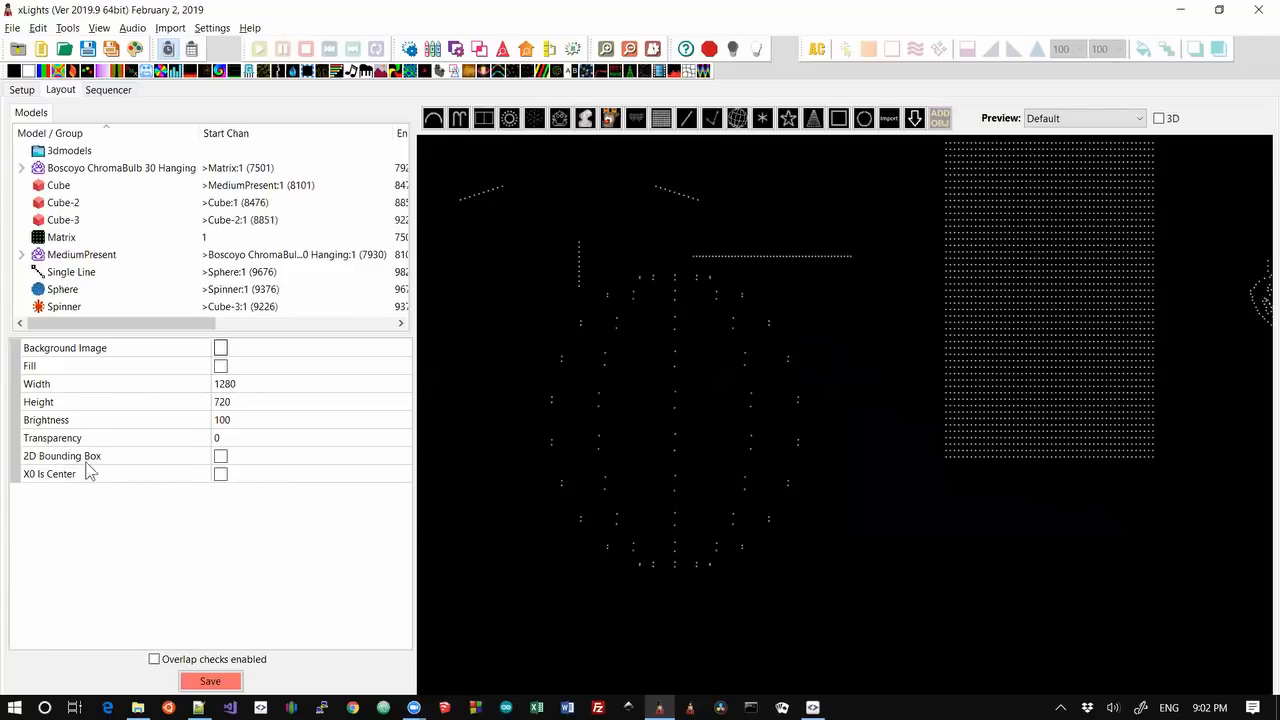
Show the 2D Bounding Box in the layout preview, check the models against it, and turn it off again
{"action": "left_click", "coordinate": [221, 457]}
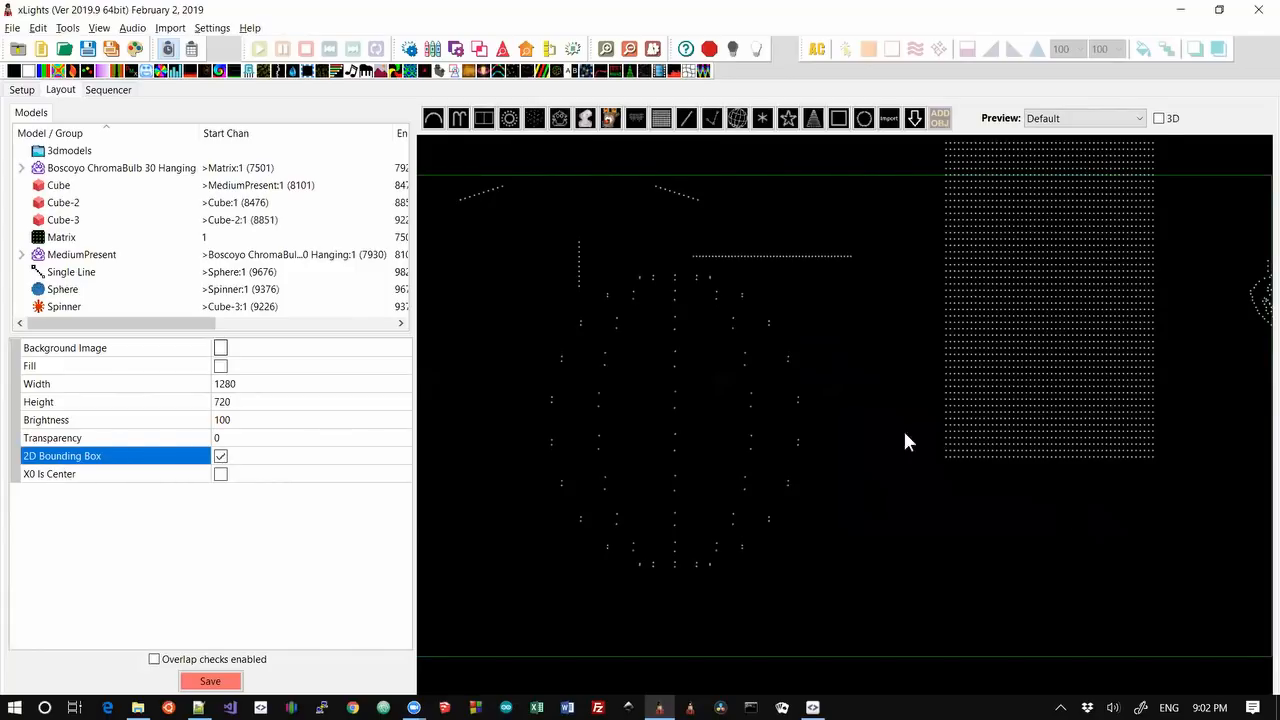
{"action": "scroll", "coordinate": [866, 371], "scroll_direction": "down", "scroll_amount": 5}
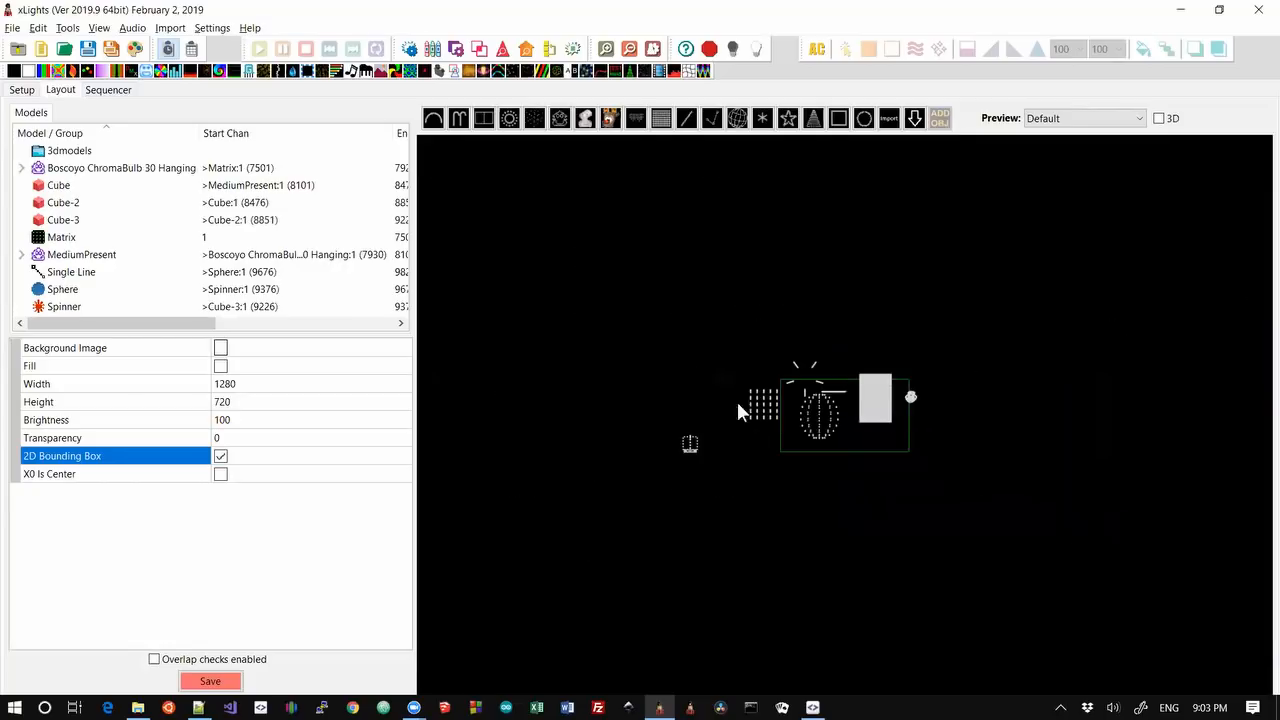
{"action": "right_click", "coordinate": [1008, 284]}
{"action": "left_click", "coordinate": [1052, 295]}
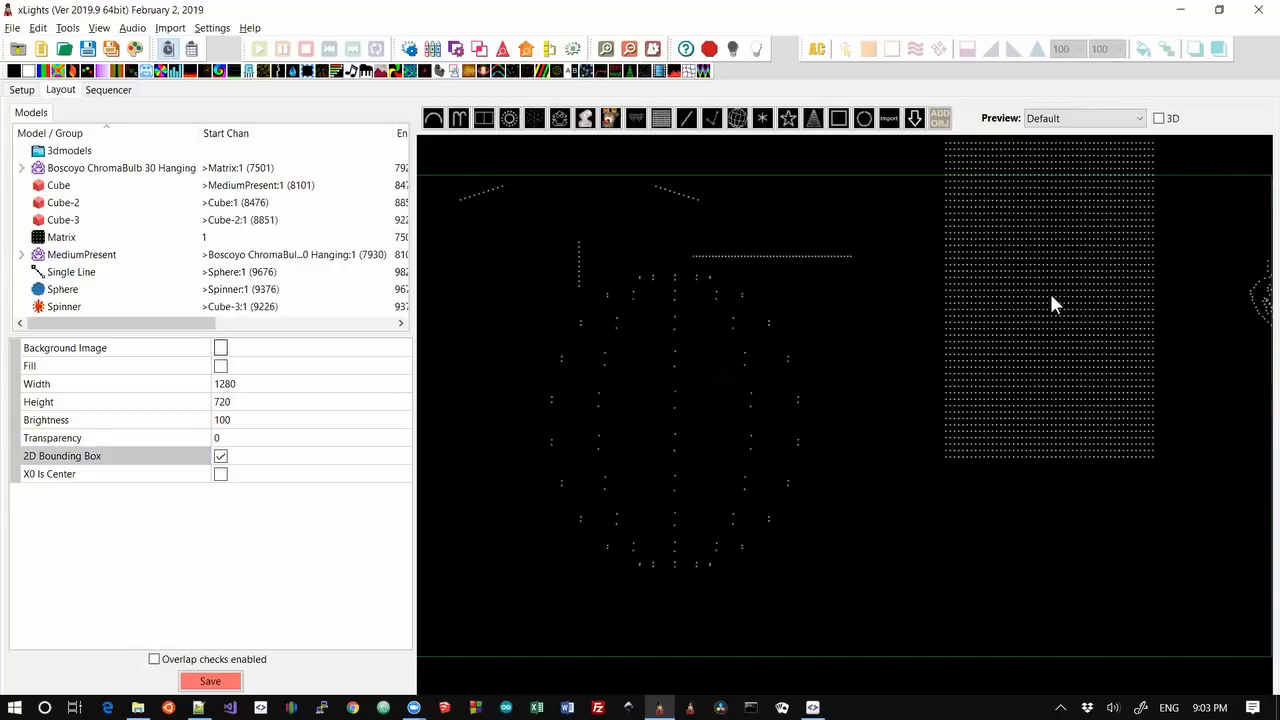
{"action": "scroll", "coordinate": [1168, 280], "scroll_direction": "up", "scroll_amount": 2}
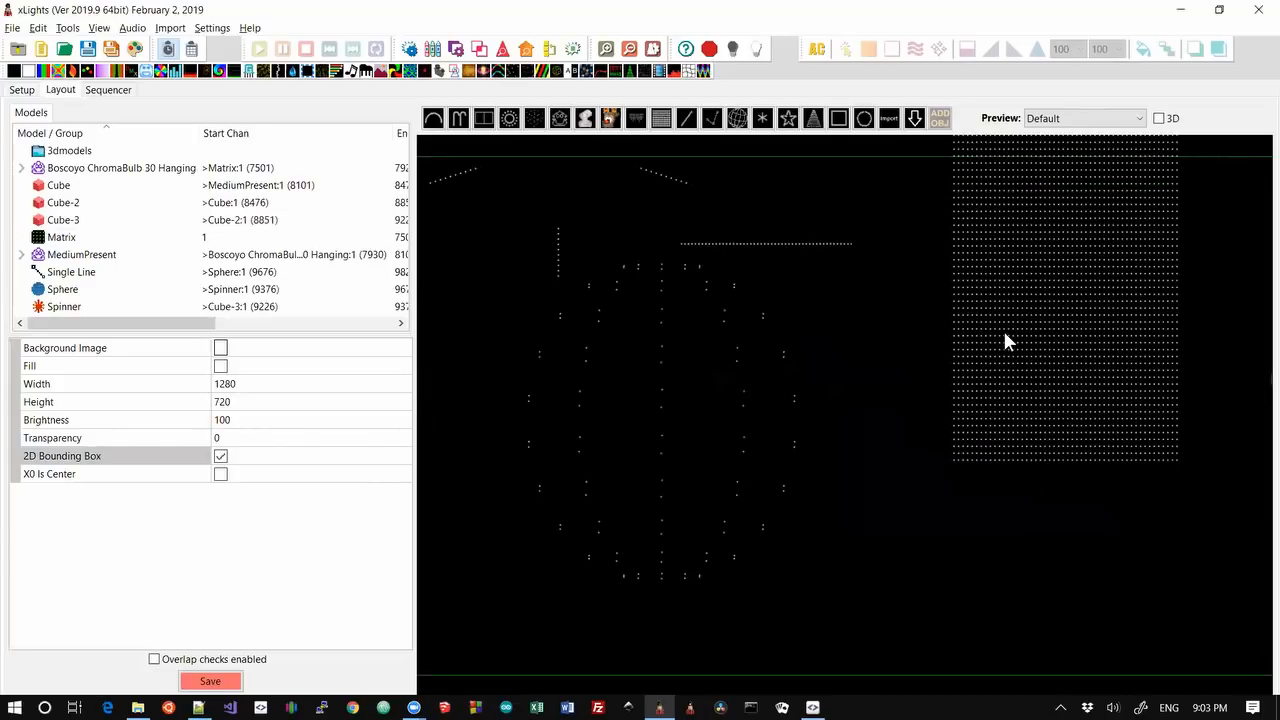
{"action": "scroll", "coordinate": [1000, 335], "scroll_direction": "down", "scroll_amount": 2}
{"action": "scroll", "coordinate": [929, 410], "scroll_direction": "down", "scroll_amount": 1}
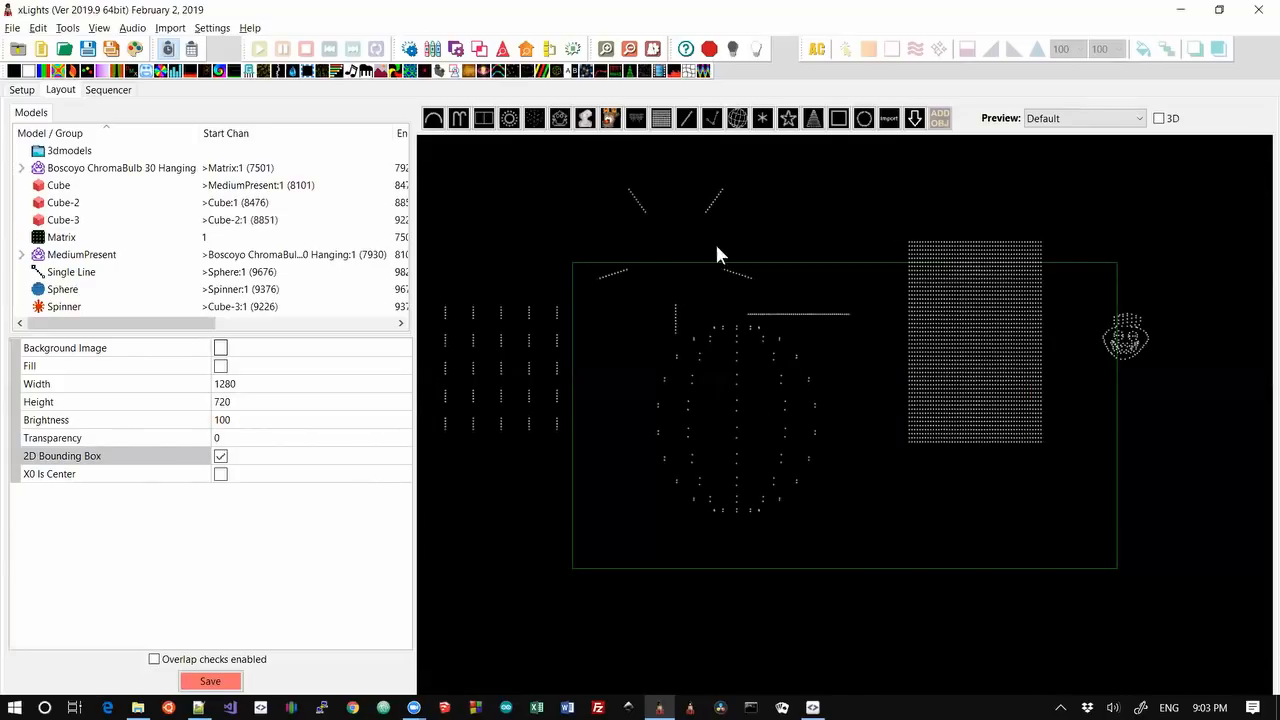
{"action": "left_click", "coordinate": [220, 456]}
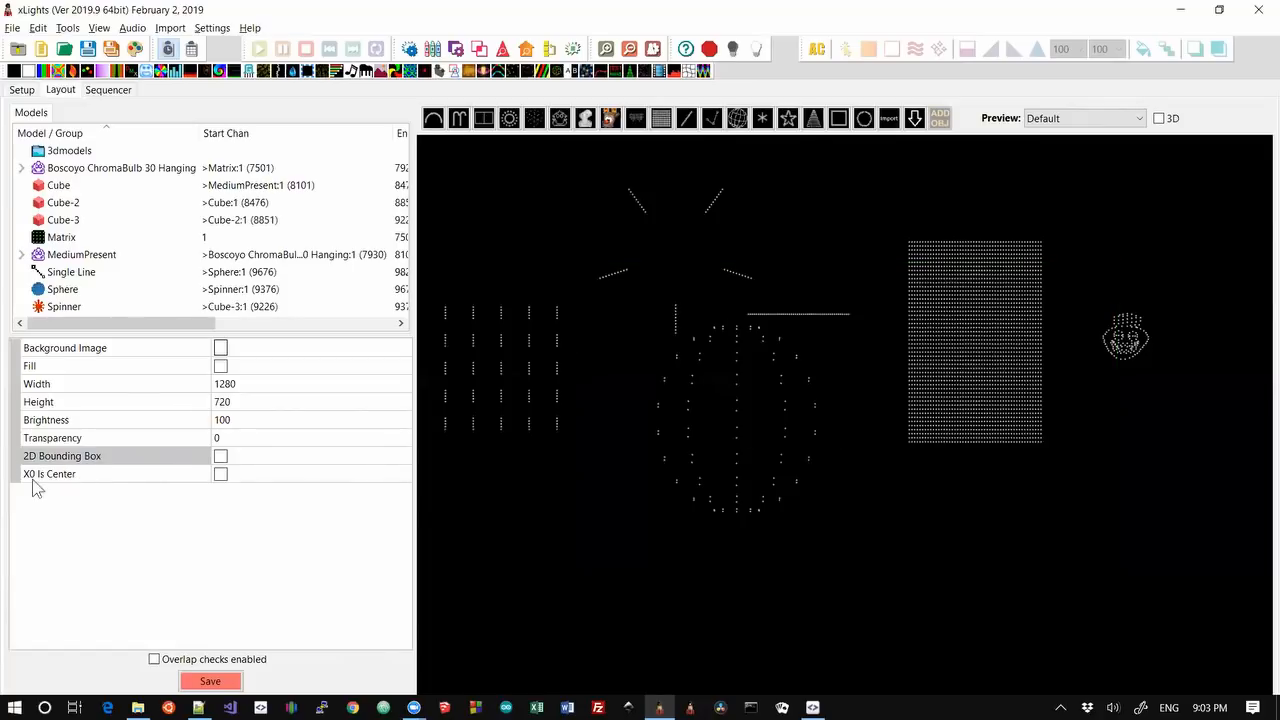
Enable X0 Is Center for the 2D layout preview and reset the view
{"action": "left_click", "coordinate": [221, 475]}
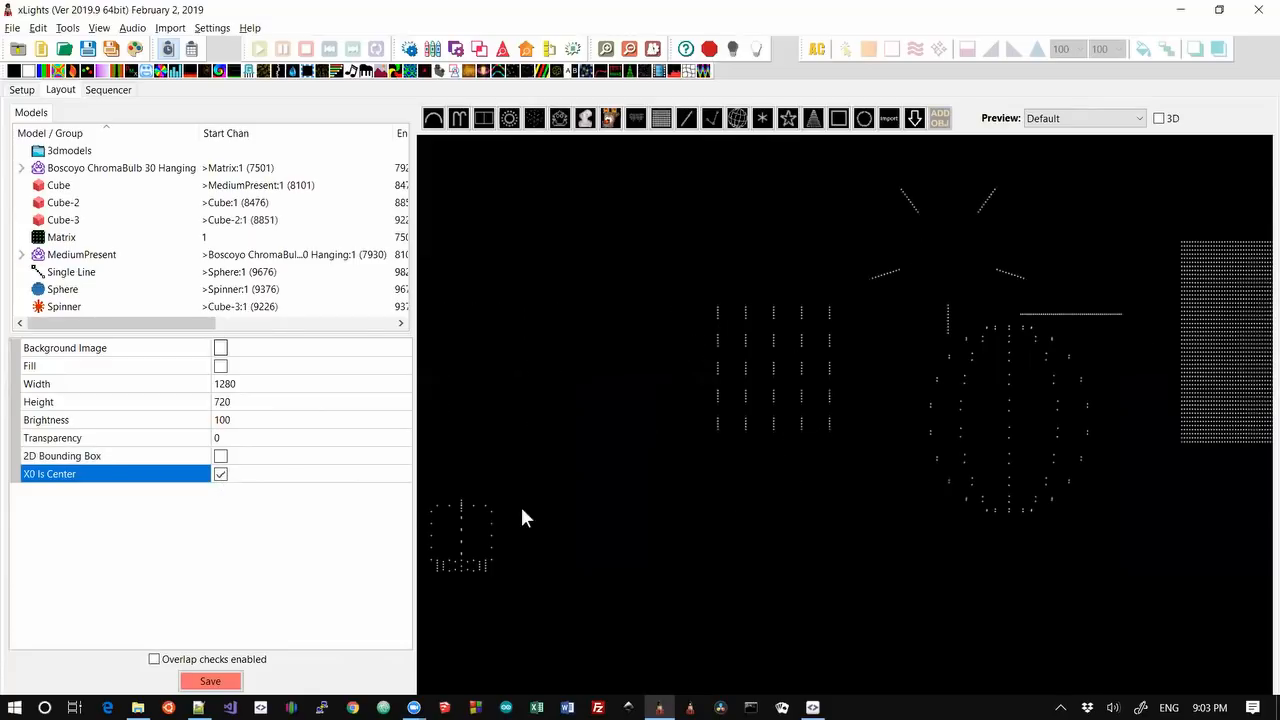
{"action": "right_click", "coordinate": [795, 492]}
{"action": "left_click", "coordinate": [825, 499]}
{"action": "scroll", "coordinate": [749, 486], "scroll_direction": "down", "scroll_amount": 5}
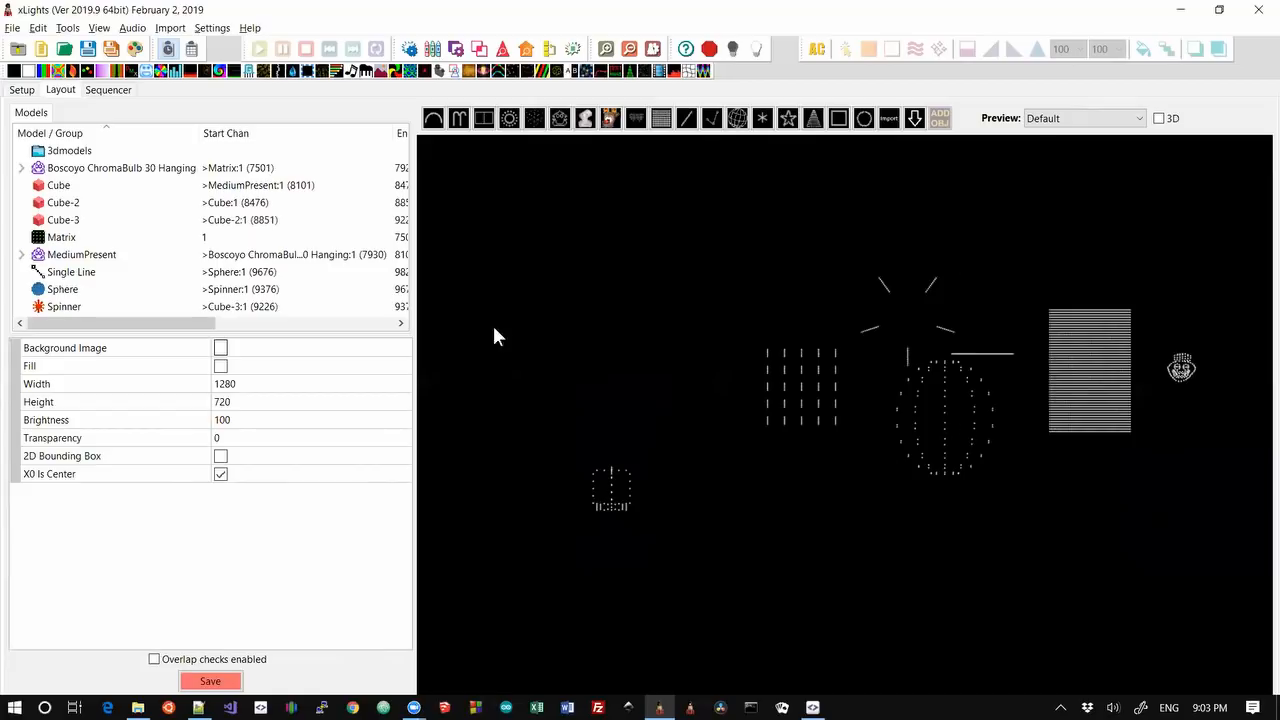
{"action": "scroll", "coordinate": [732, 436], "scroll_direction": "up", "scroll_amount": 3}
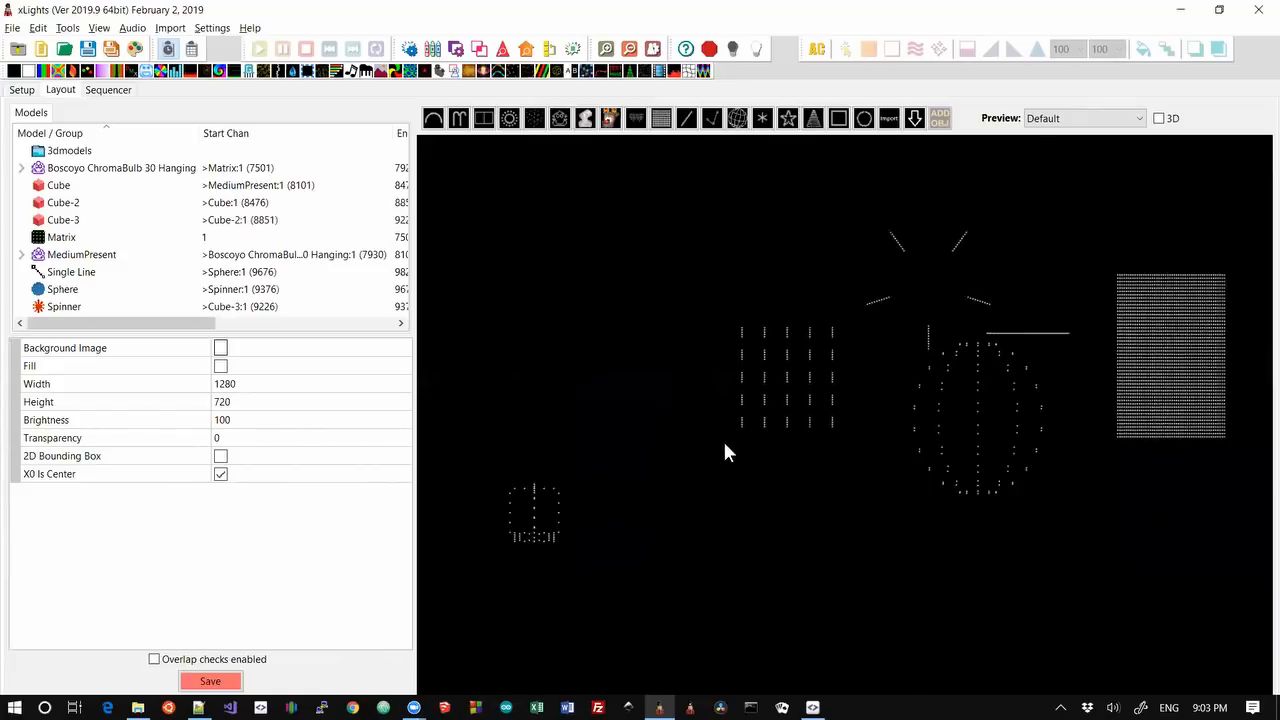
{"action": "scroll", "coordinate": [720, 446], "scroll_direction": "down", "scroll_amount": 2}
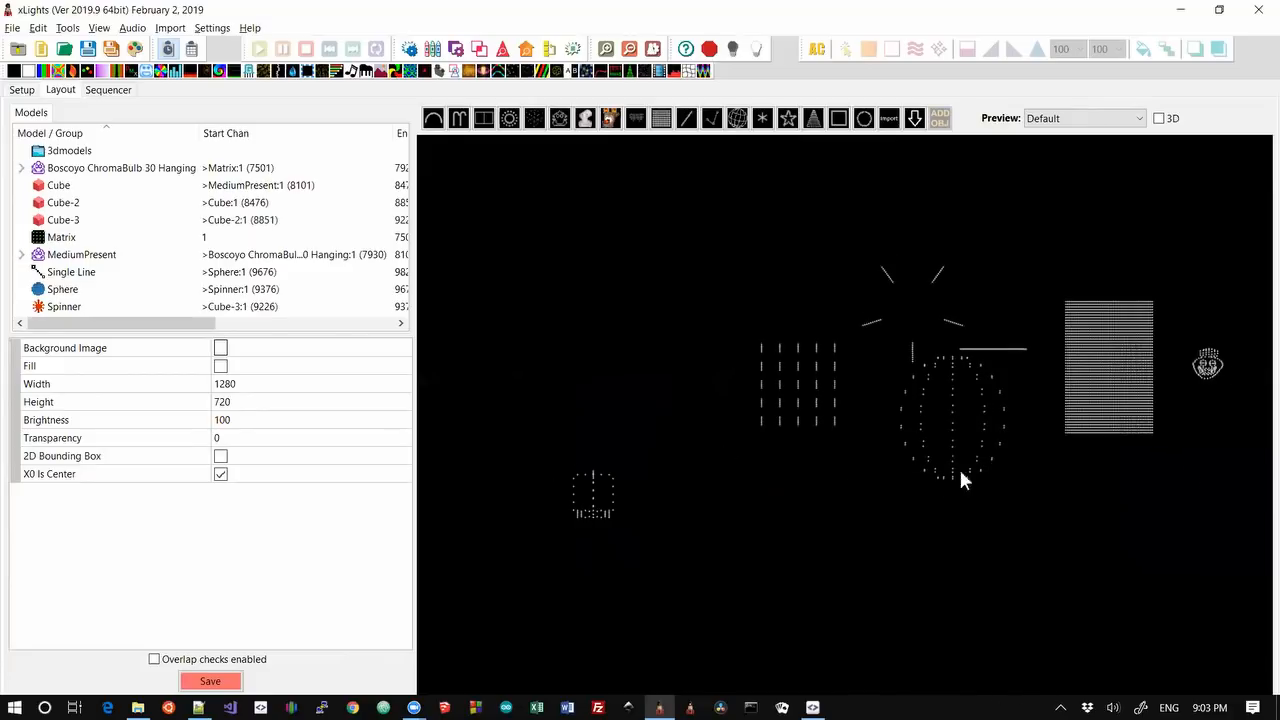
Return the layout preview to 3D and reset its view to the default
{"action": "left_click", "coordinate": [1159, 119]}
{"action": "right_click", "coordinate": [894, 292]}
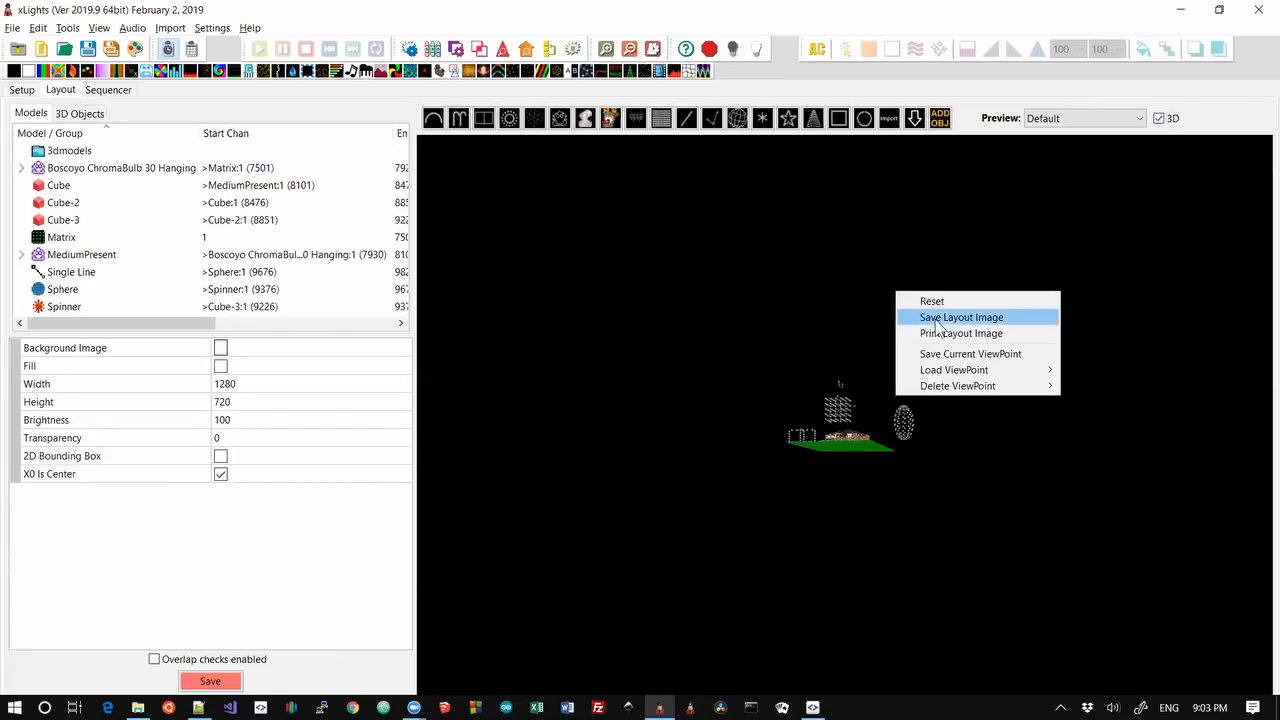
{"action": "left_click", "coordinate": [958, 300]}
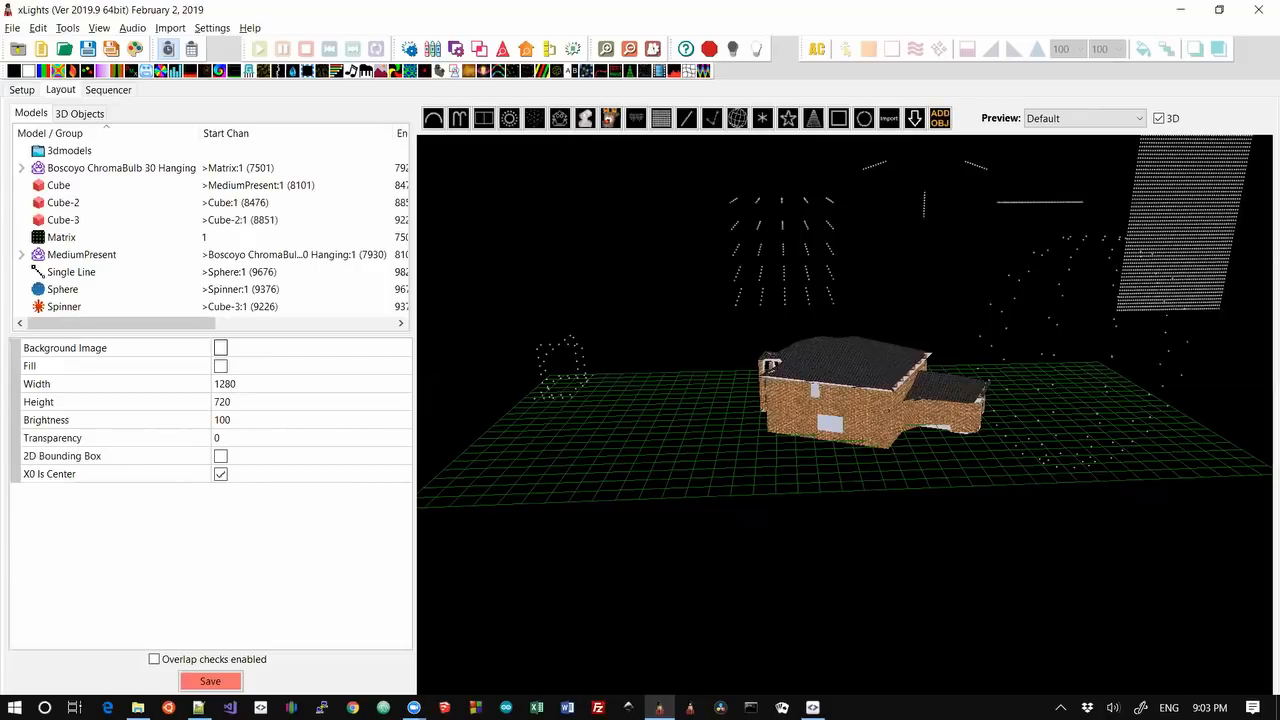
{"action": "key", "text": "alt+Tab"}
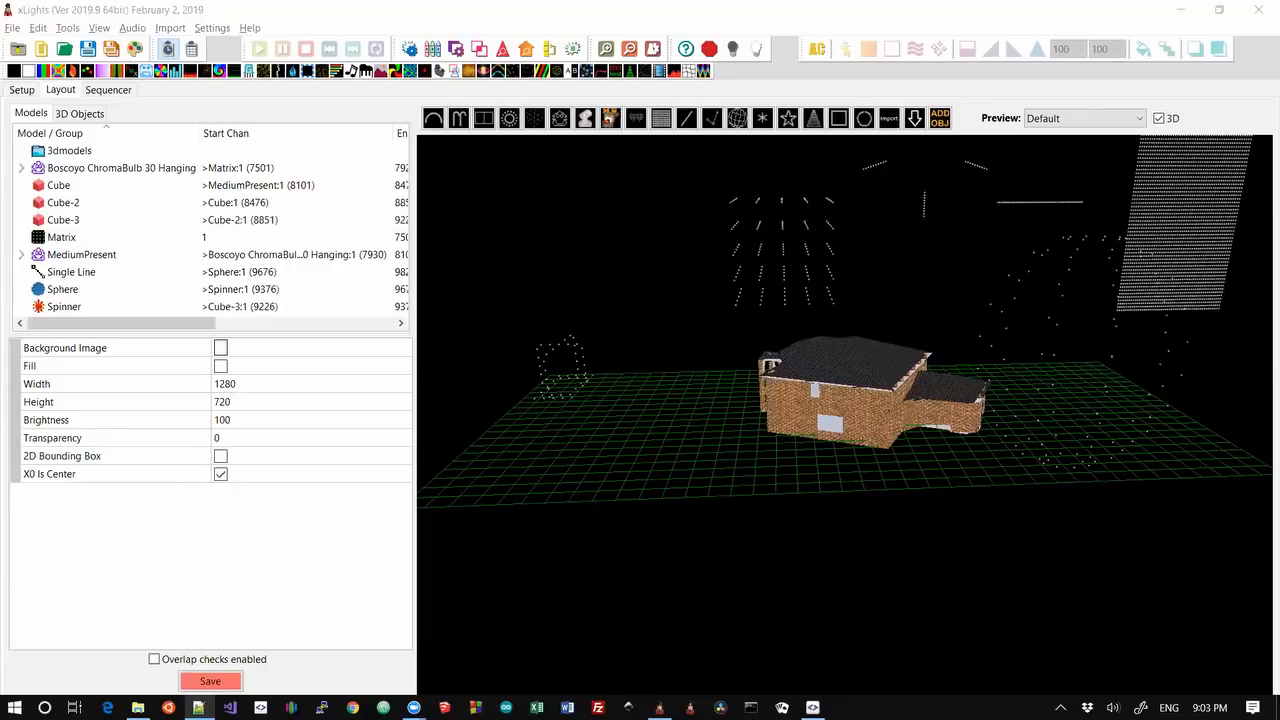
Select Cube-3 in the 3D layout and review the model commands available for it from different view angles
{"action": "right_click", "coordinate": [760, 232]}
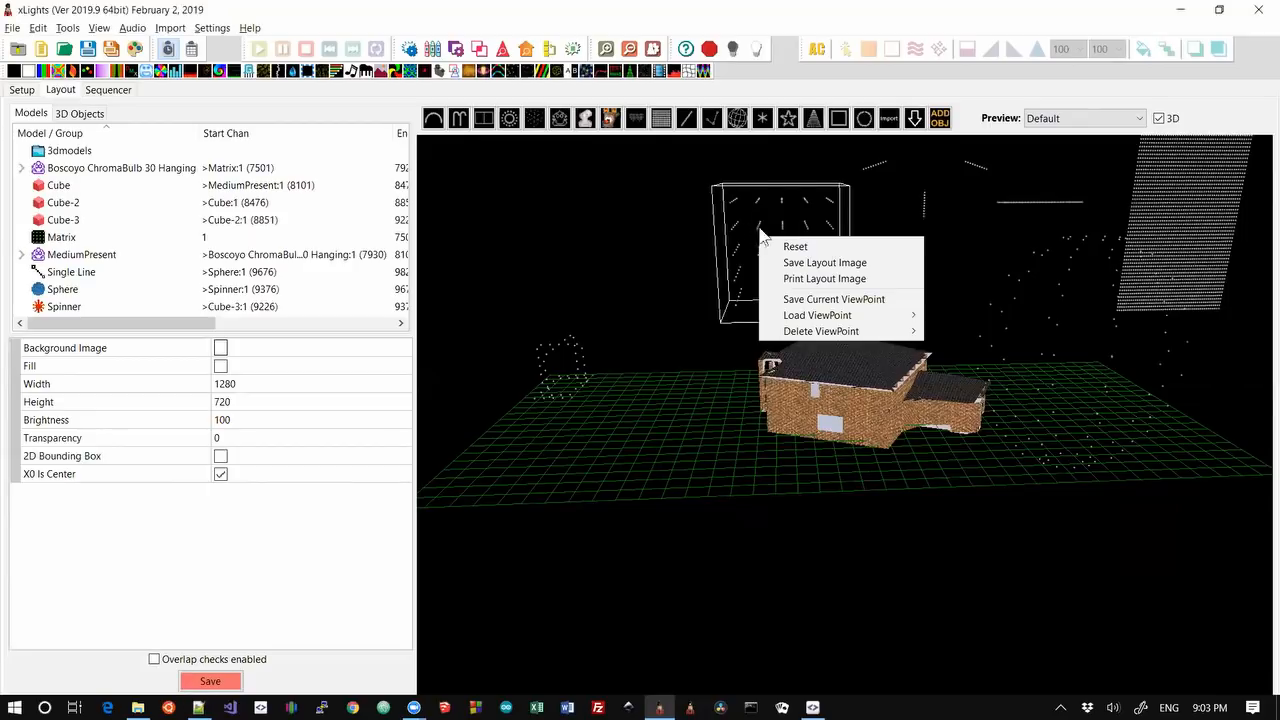
{"action": "left_click", "coordinate": [707, 266]}
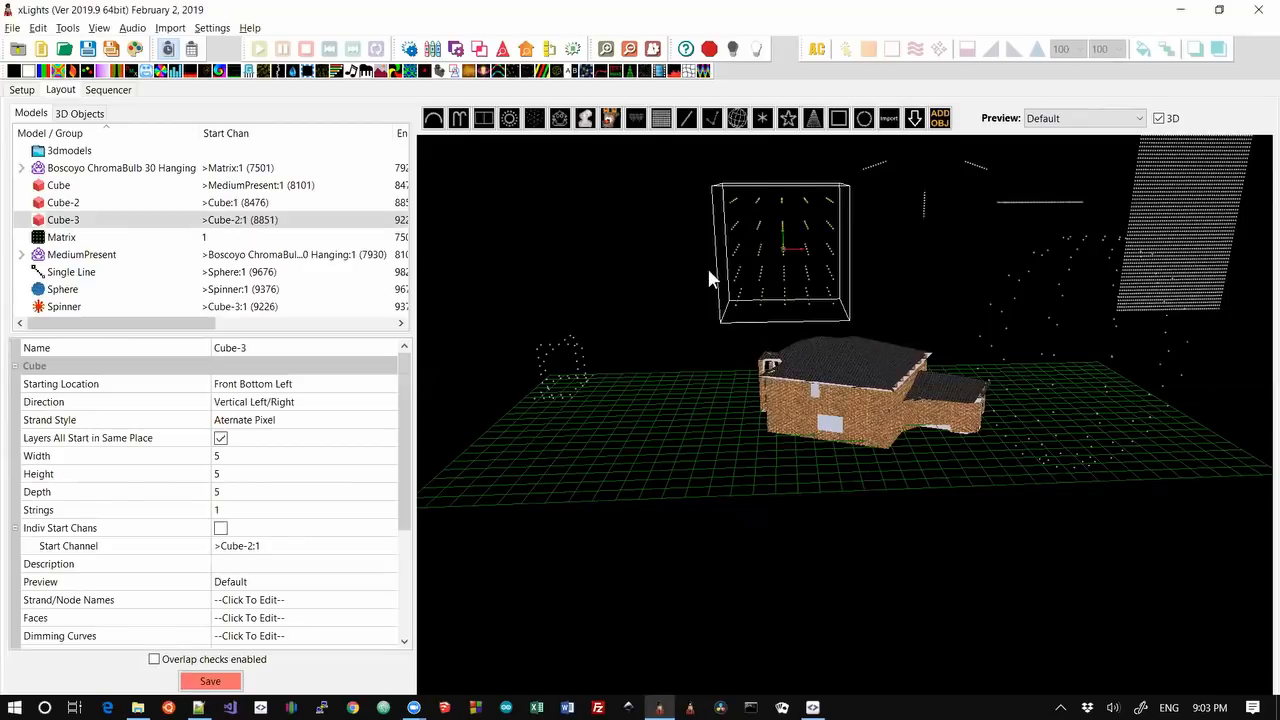
{"action": "right_click", "coordinate": [787, 250]}
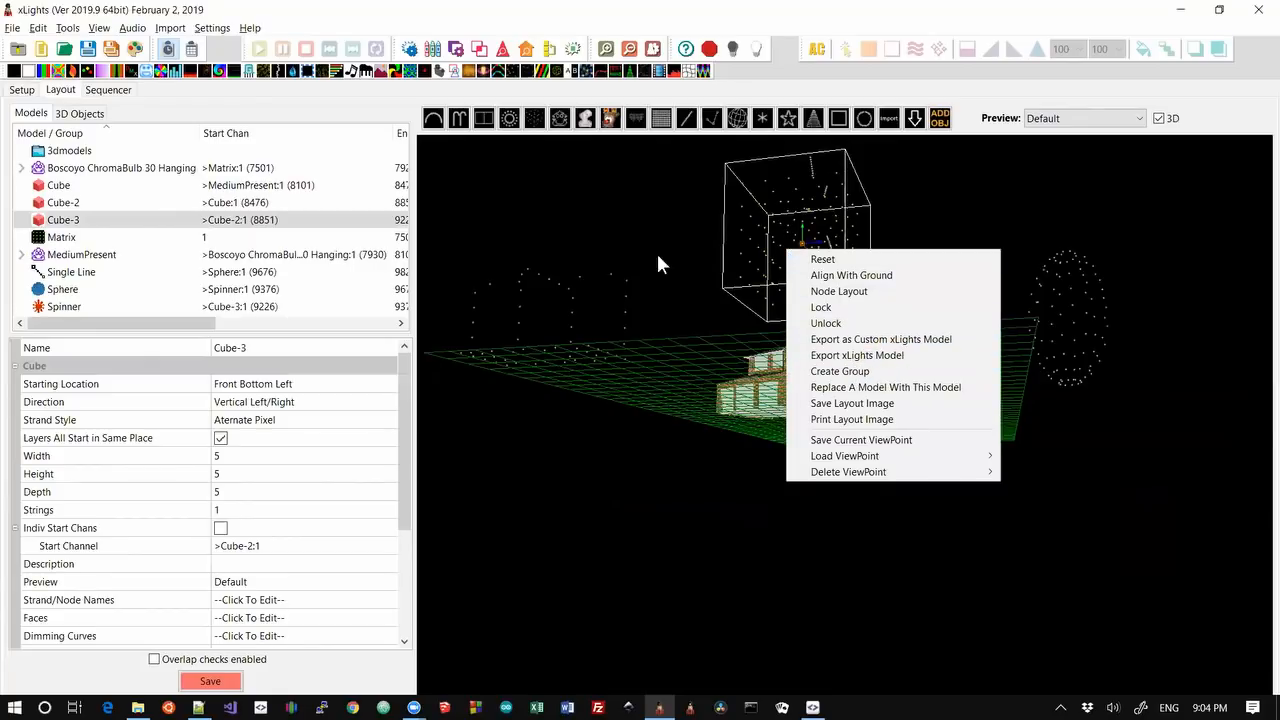
{"action": "left_click", "coordinate": [660, 320]}
{"action": "left_click_drag", "start_coordinate": [660, 322], "coordinate": [593, 342]}
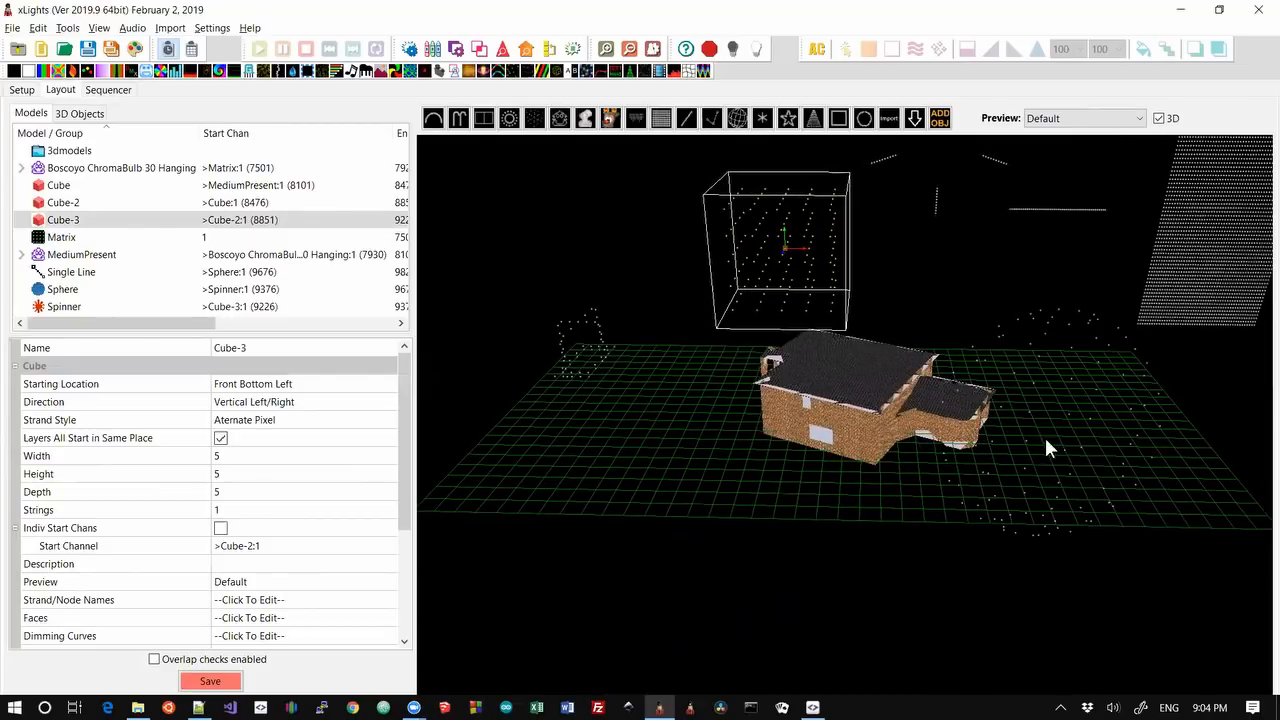
{"action": "right_click", "coordinate": [994, 298]}
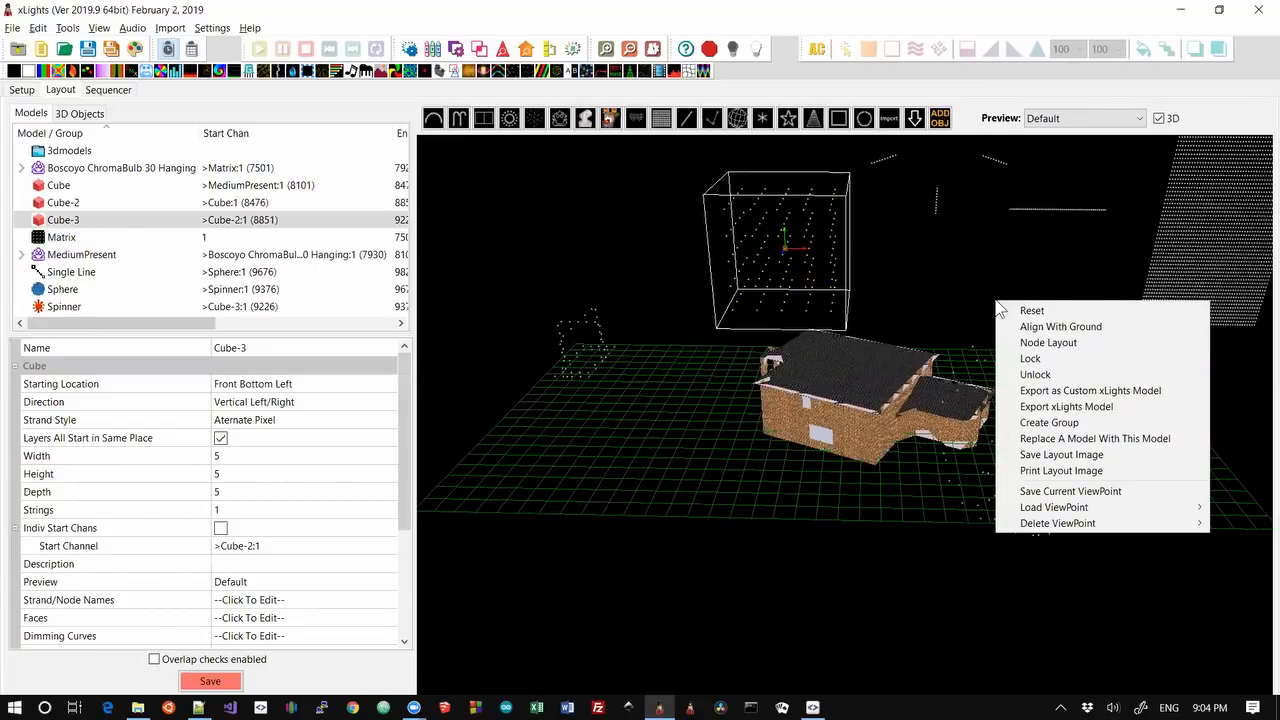
{"action": "left_click", "coordinate": [943, 298]}
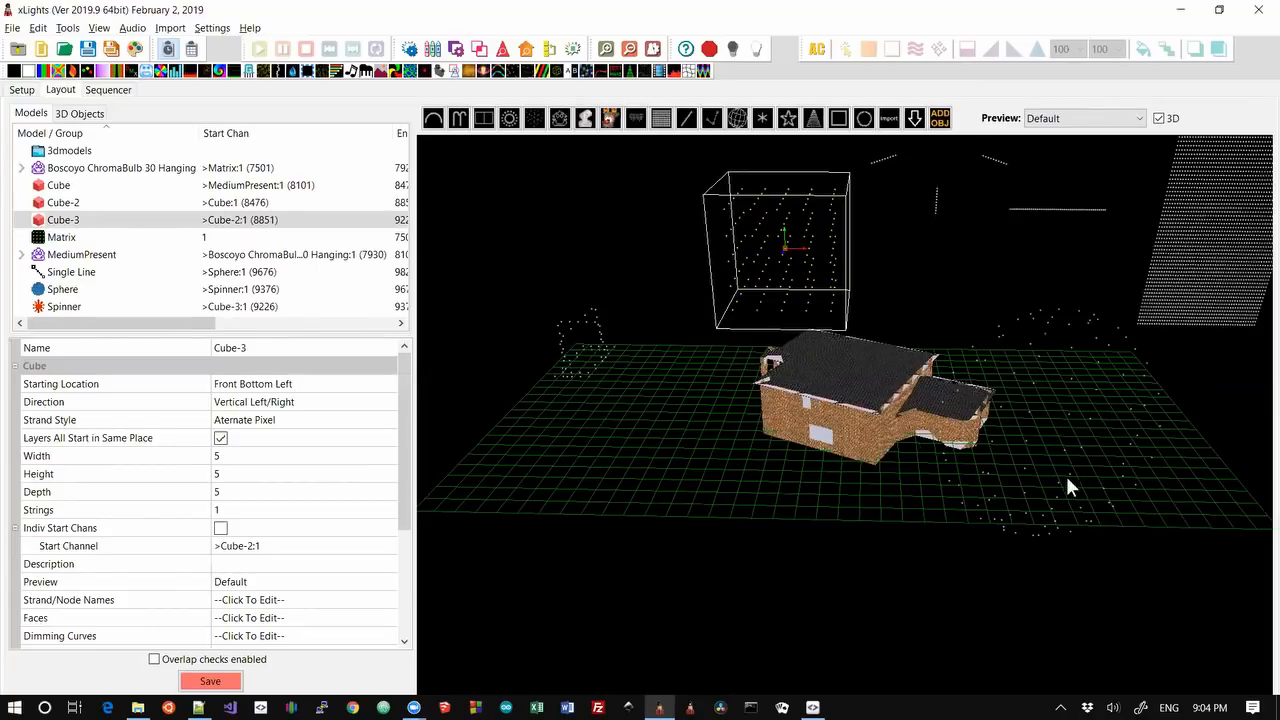
Export the Sphere as a custom xLights model file named Sphere.xmodel in the J1Sys folder
{"action": "left_click", "coordinate": [938, 257]}
{"action": "left_click", "coordinate": [1050, 398]}
{"action": "right_click", "coordinate": [1040, 396]}
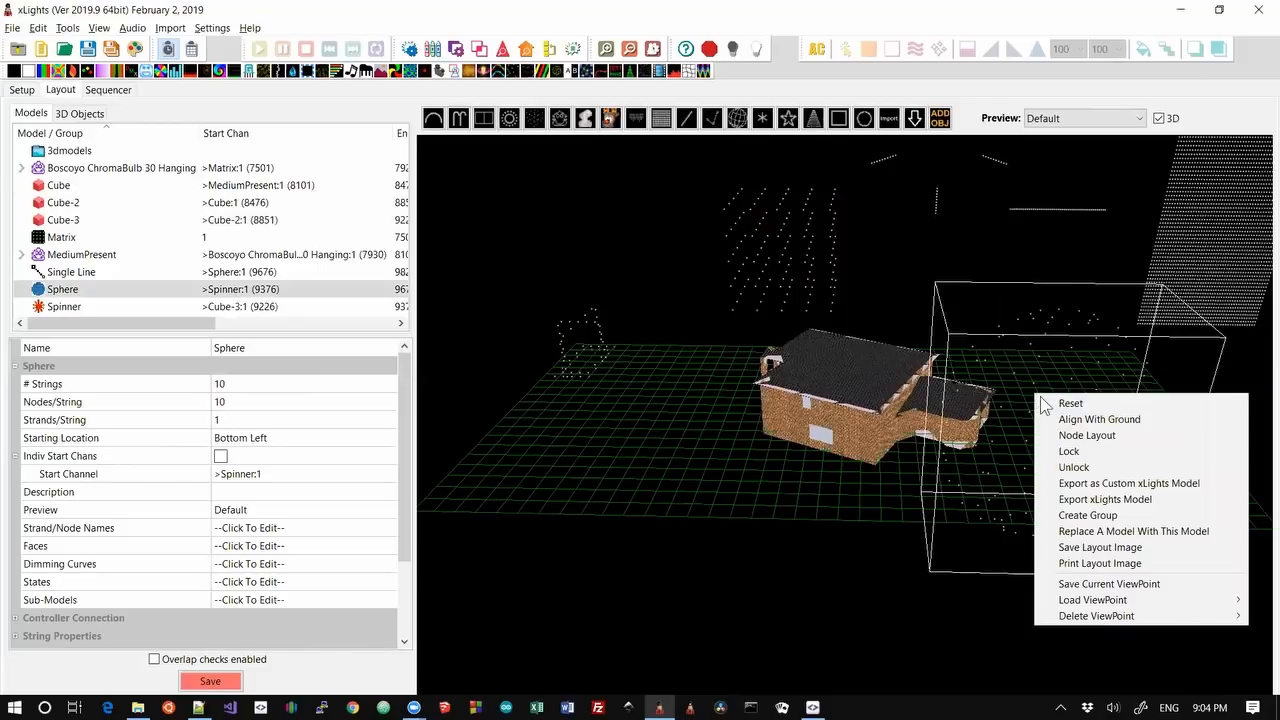
{"action": "left_click", "coordinate": [1097, 487]}
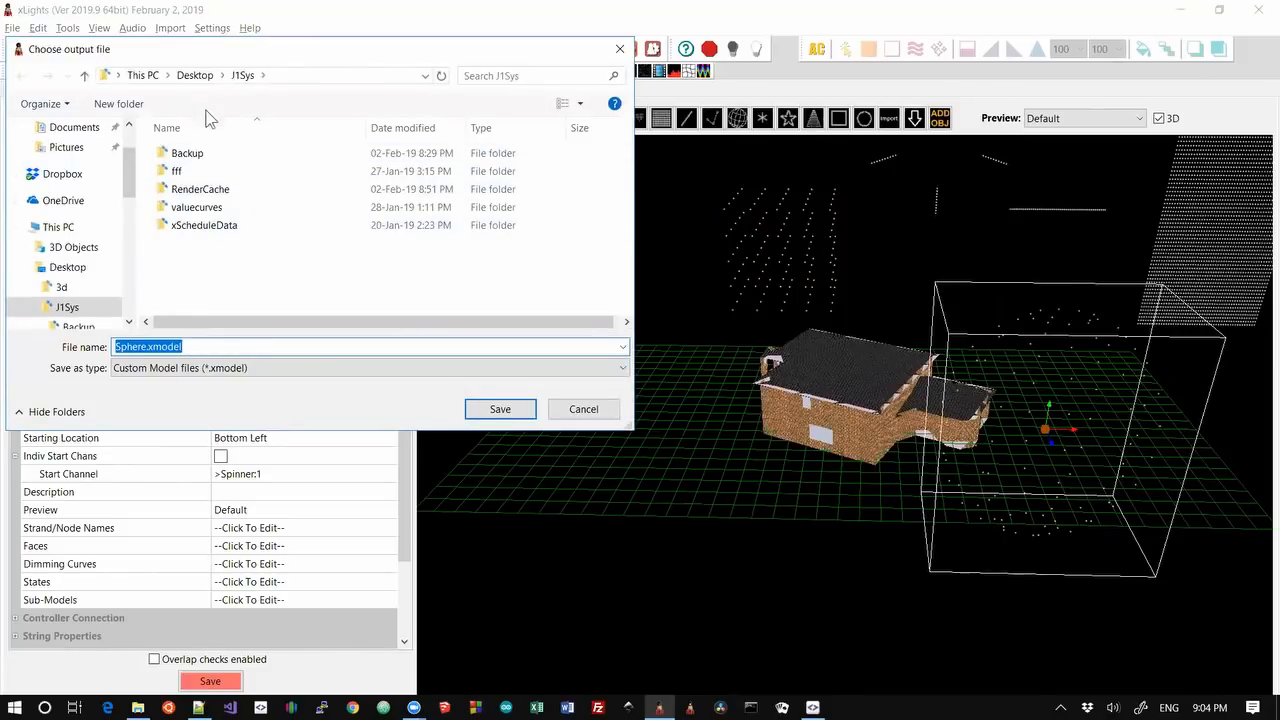
{"action": "left_click", "coordinate": [500, 409]}
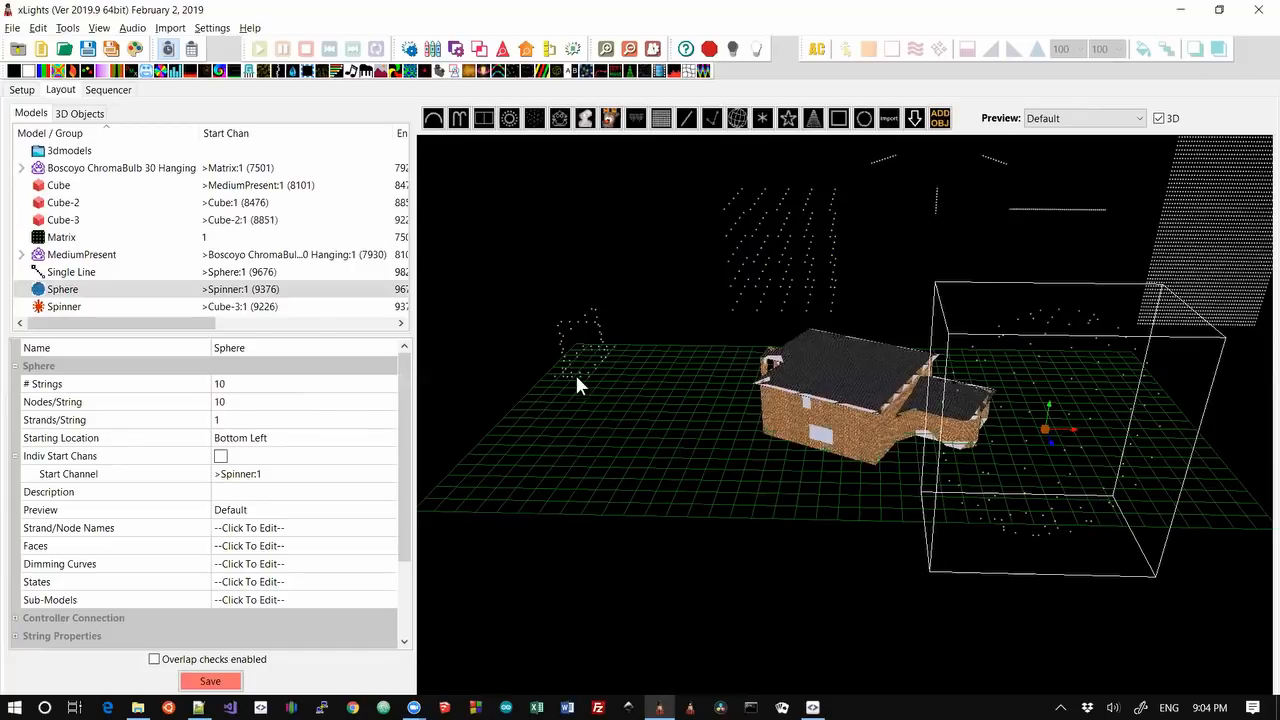
Lock the Sphere model in the 3D layout and check its bounding box from another angle
{"action": "left_click_drag", "start_coordinate": [578, 385], "coordinate": [803, 271]}
{"action": "right_click", "coordinate": [1041, 372]}
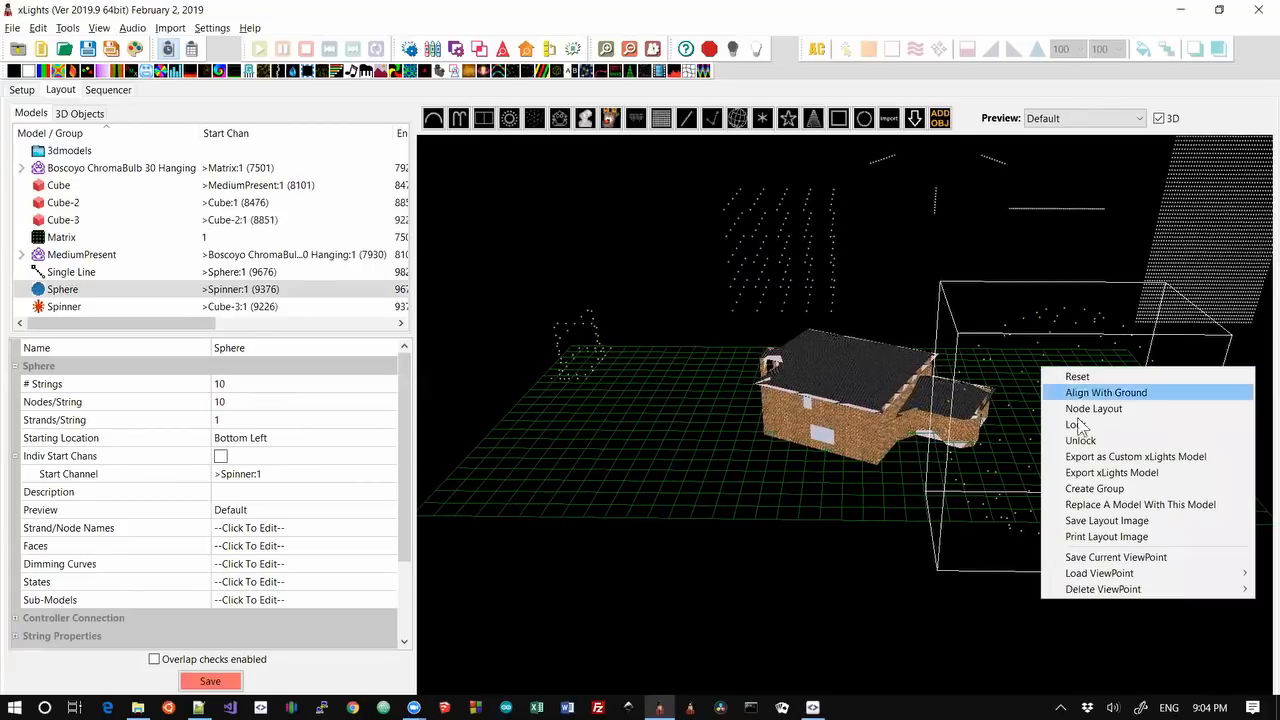
{"action": "left_click", "coordinate": [1101, 452]}
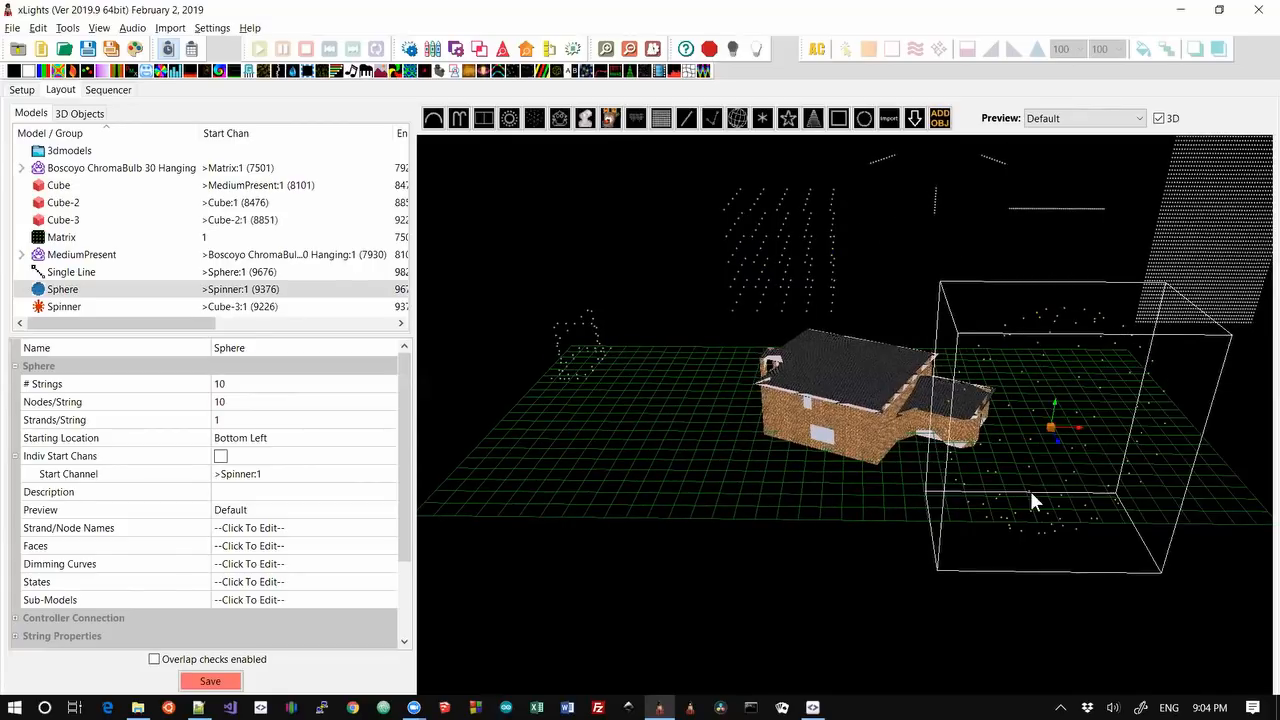
{"action": "right_click", "coordinate": [1036, 379]}
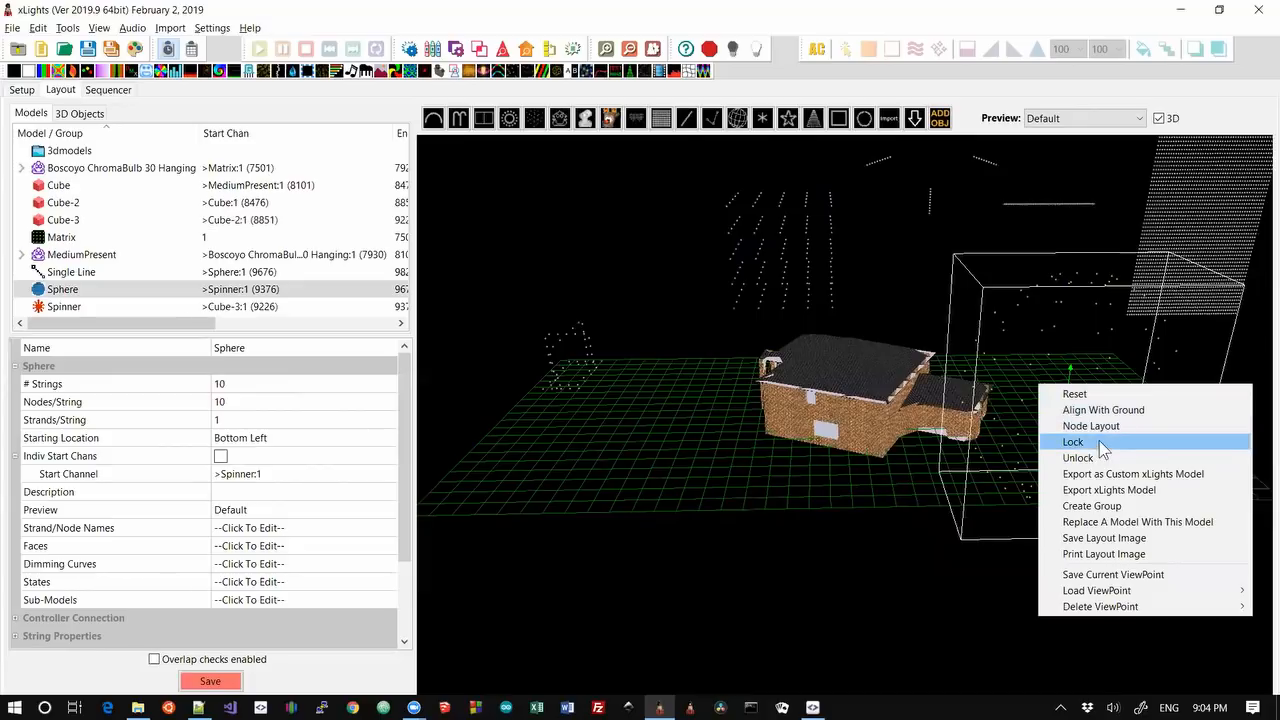
{"action": "left_click", "coordinate": [1078, 441]}
{"action": "left_click_drag", "start_coordinate": [878, 550], "coordinate": [918, 493]}
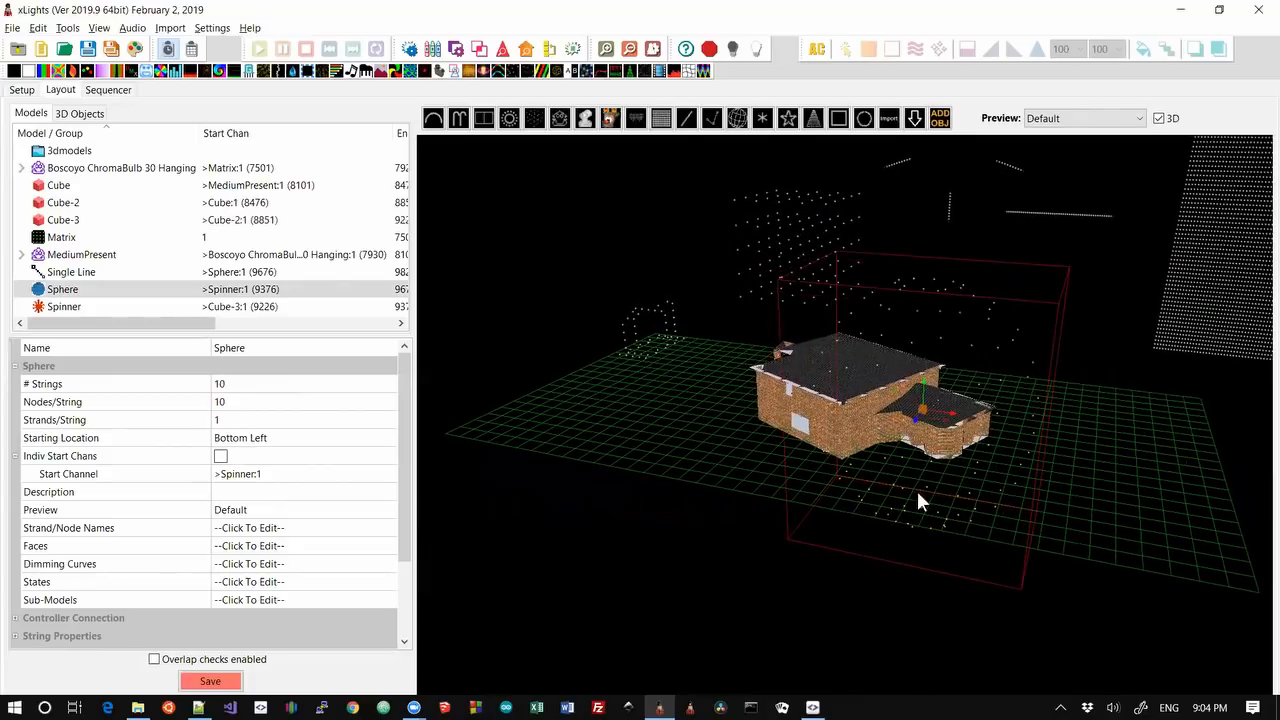
{"action": "left_click_drag", "start_coordinate": [956, 418], "coordinate": [914, 409]}
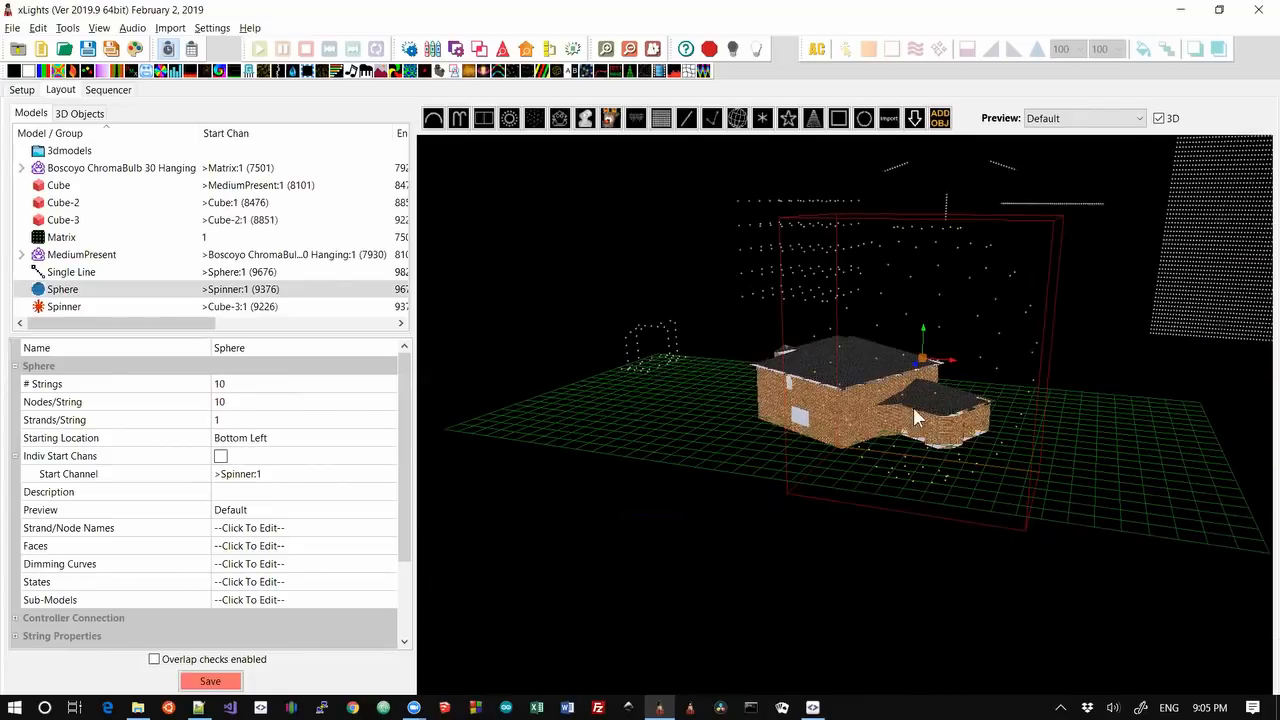
Select the Spinner above the house and lock it
{"action": "left_click", "coordinate": [1075, 286]}
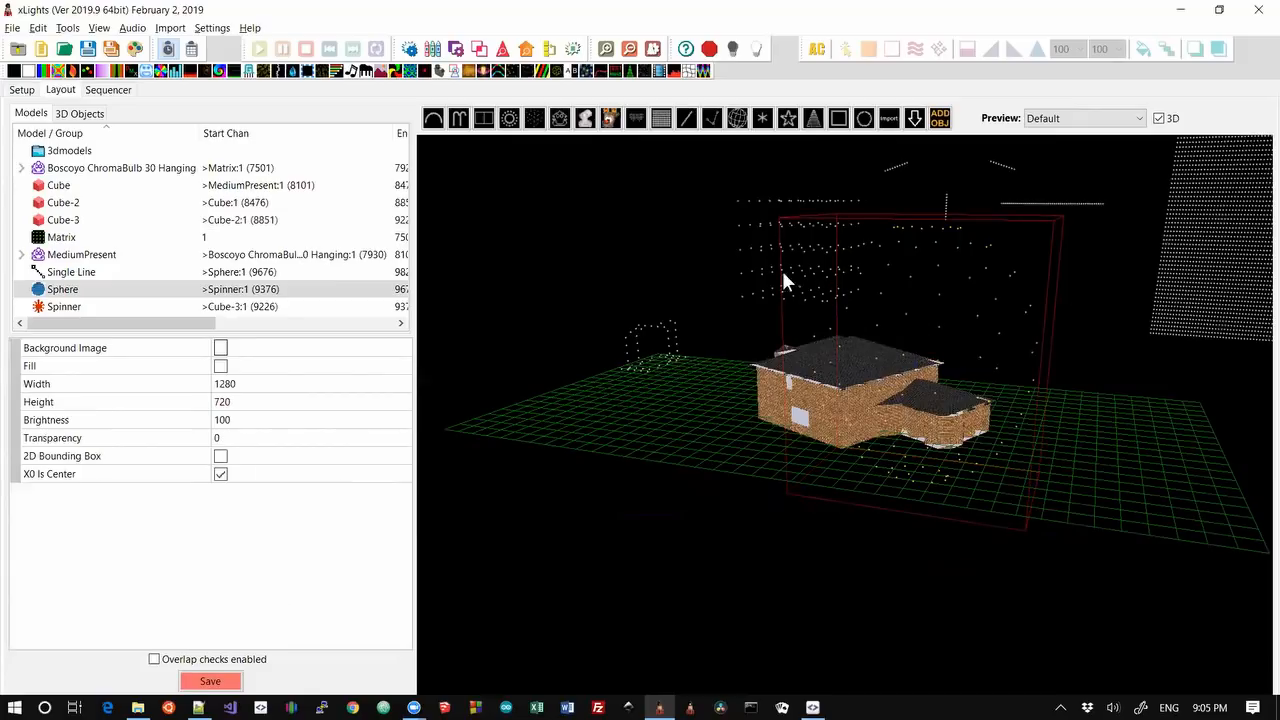
{"action": "right_click", "coordinate": [945, 170]}
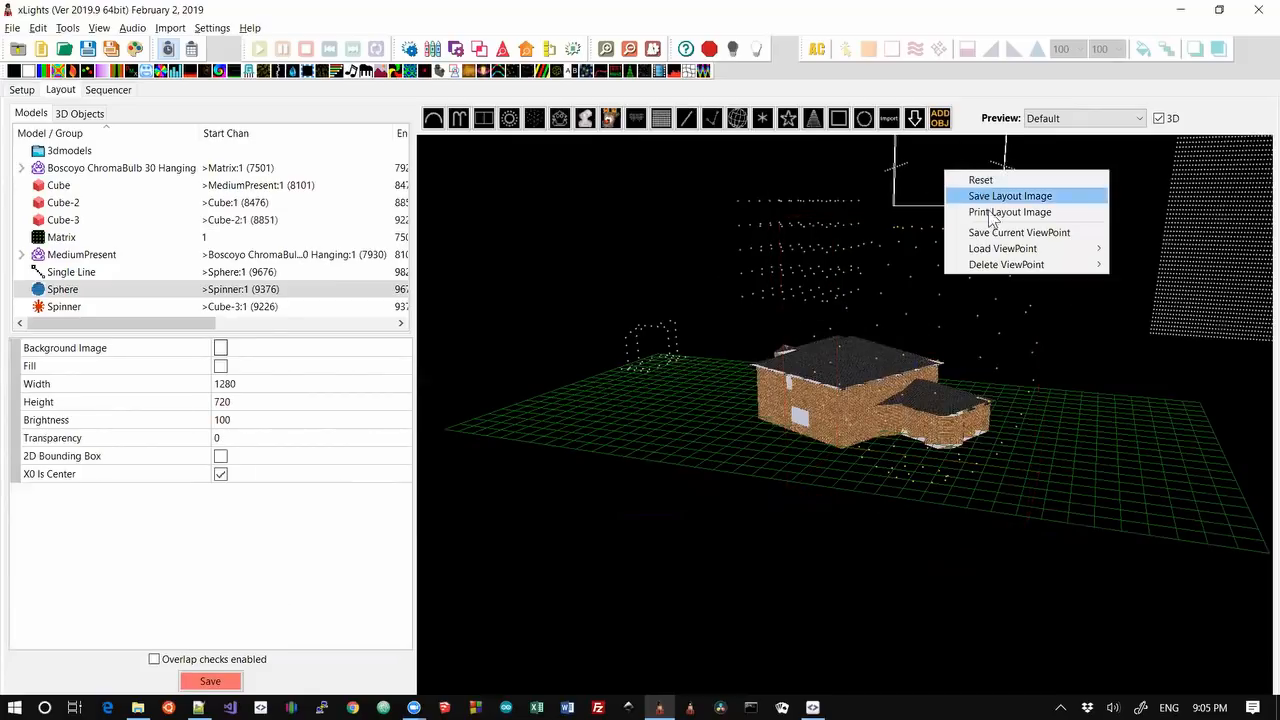
{"action": "left_click", "coordinate": [900, 154]}
{"action": "right_click", "coordinate": [941, 162]}
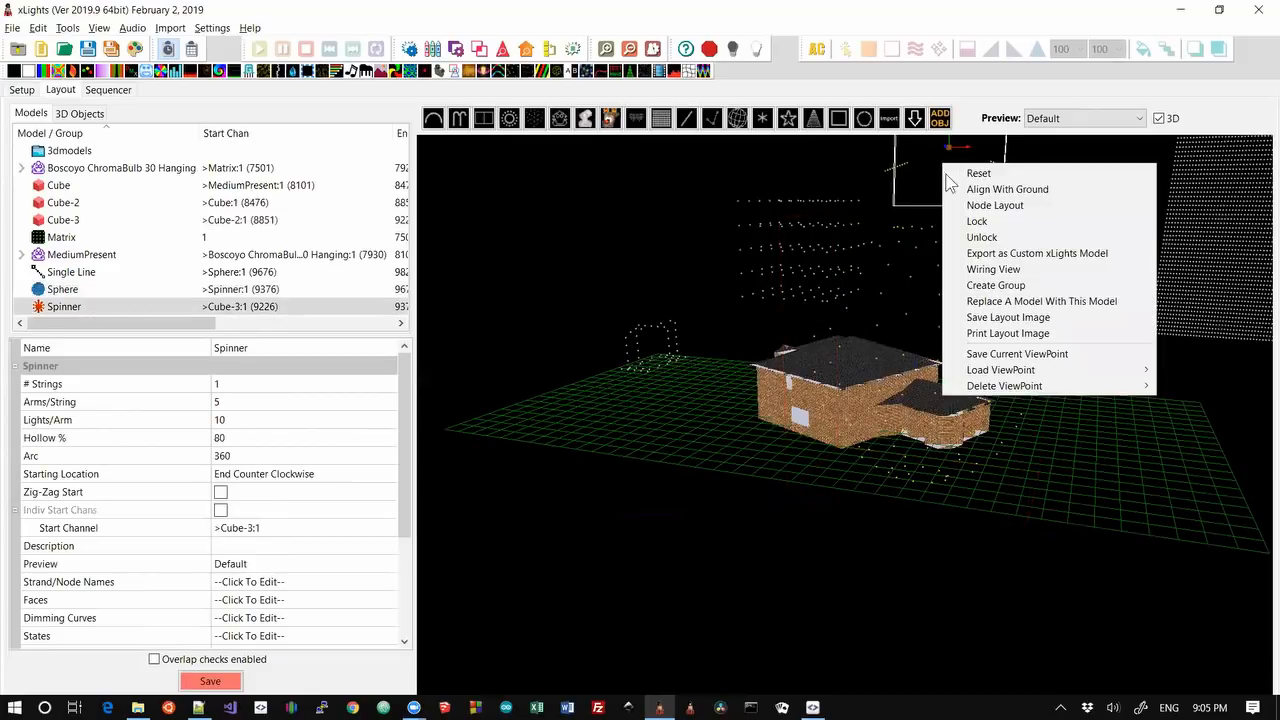
{"action": "left_click", "coordinate": [1085, 214]}
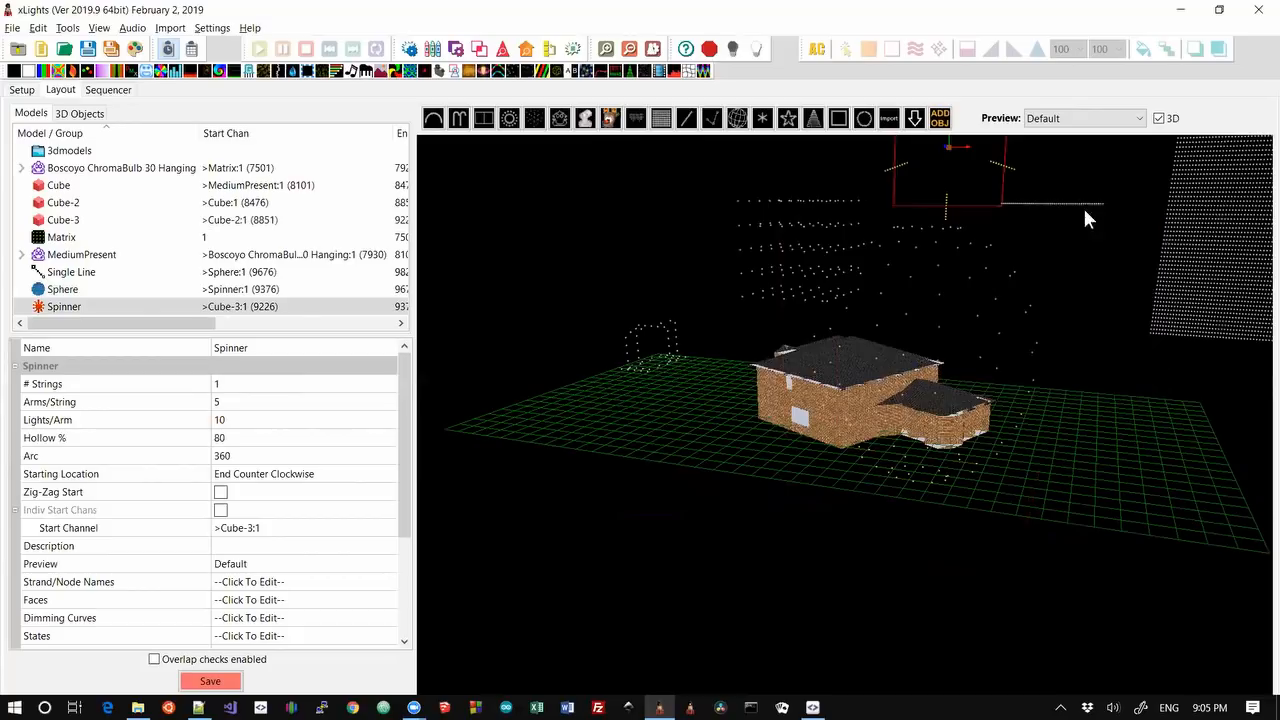
Reselect the locked Sphere and try to move it along its axis in the 3D layout
{"action": "left_click_drag", "start_coordinate": [1112, 287], "coordinate": [1062, 259]}
{"action": "left_click", "coordinate": [1067, 263]}
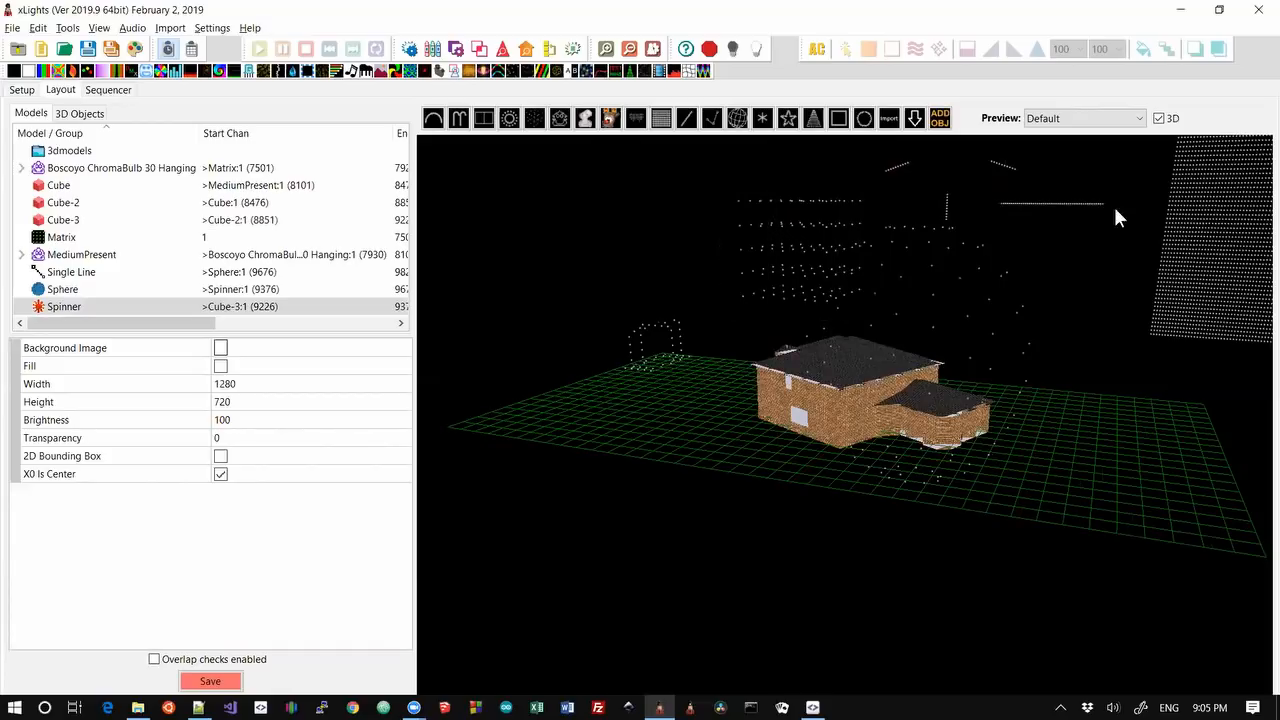
{"action": "left_click", "coordinate": [938, 310]}
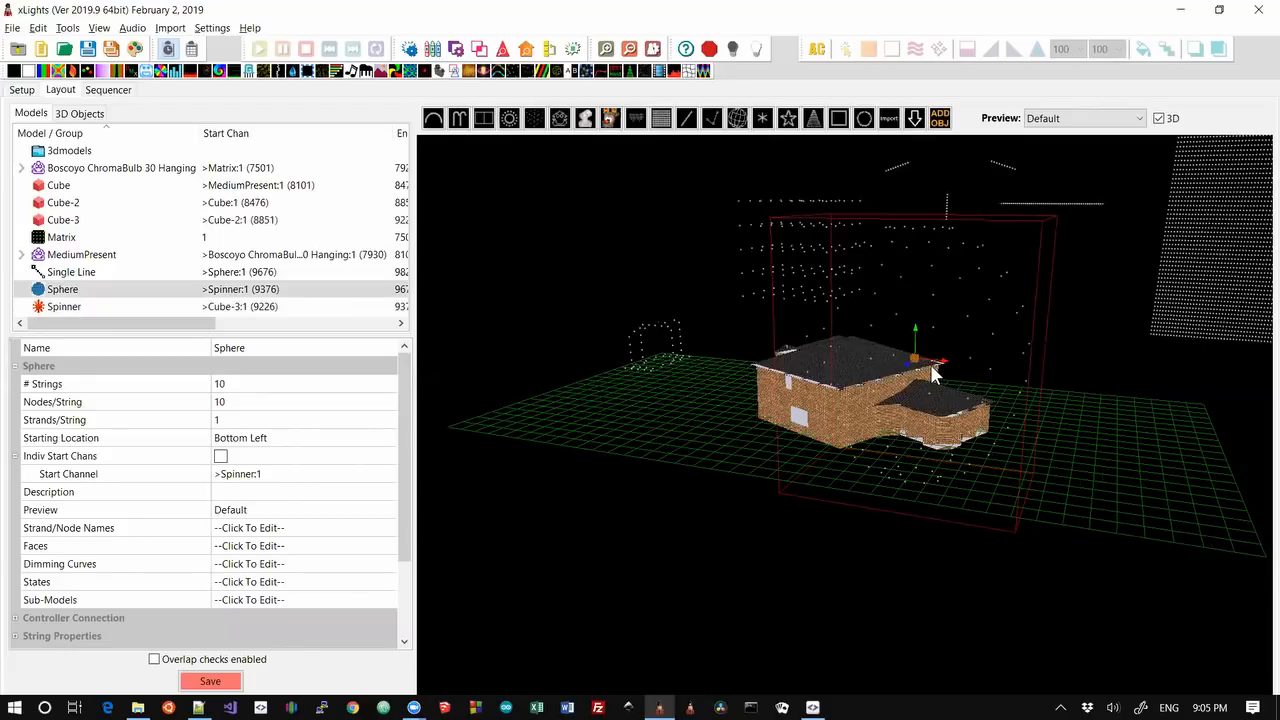
{"action": "left_click_drag", "start_coordinate": [932, 366], "coordinate": [939, 355]}
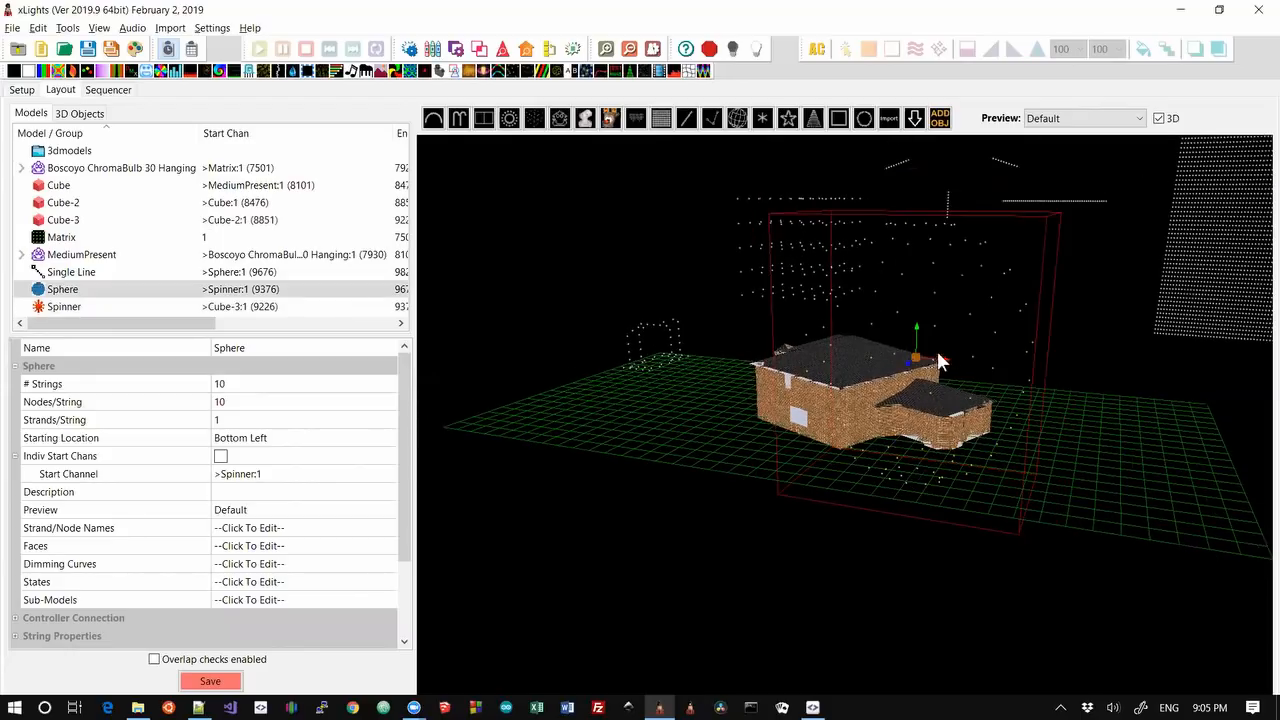
Lock the Single Line model, try to move it, and deselect it
{"action": "left_click", "coordinate": [1059, 205]}
{"action": "right_click", "coordinate": [1059, 205]}
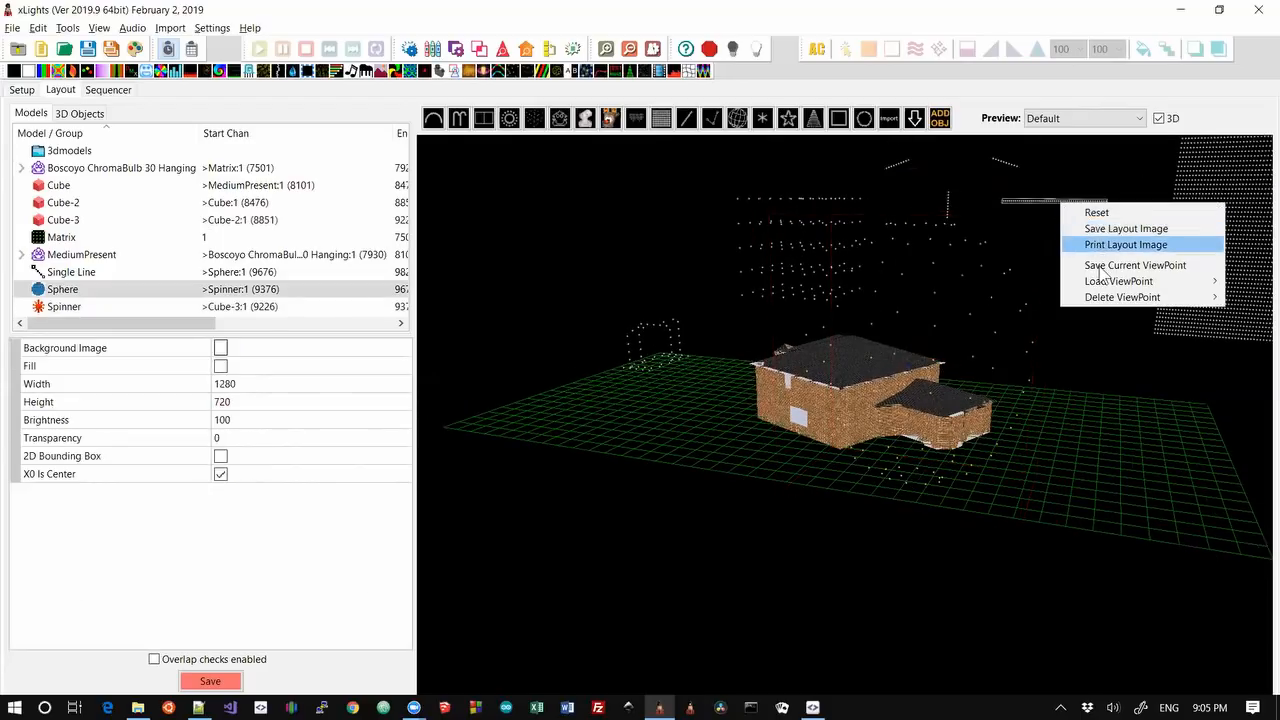
{"action": "left_click", "coordinate": [1055, 204]}
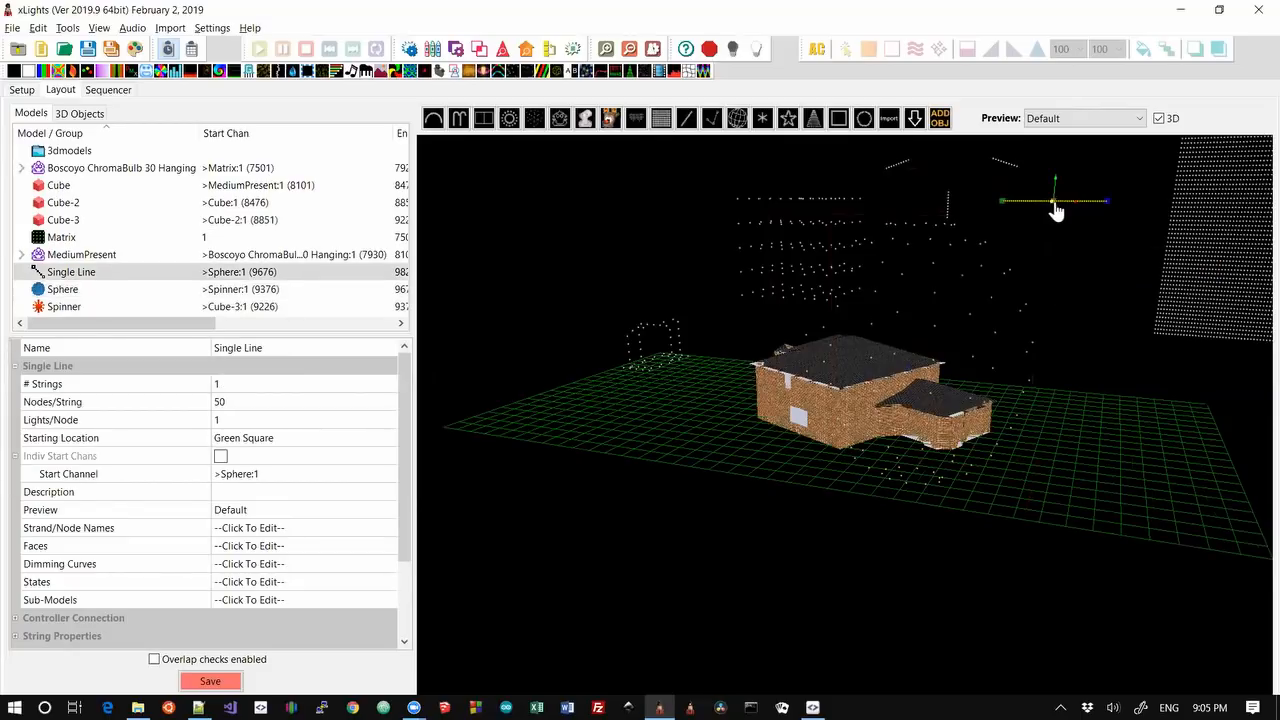
{"action": "right_click", "coordinate": [1057, 210]}
{"action": "left_click", "coordinate": [1096, 254]}
{"action": "left_click_drag", "start_coordinate": [1077, 209], "coordinate": [1089, 196]}
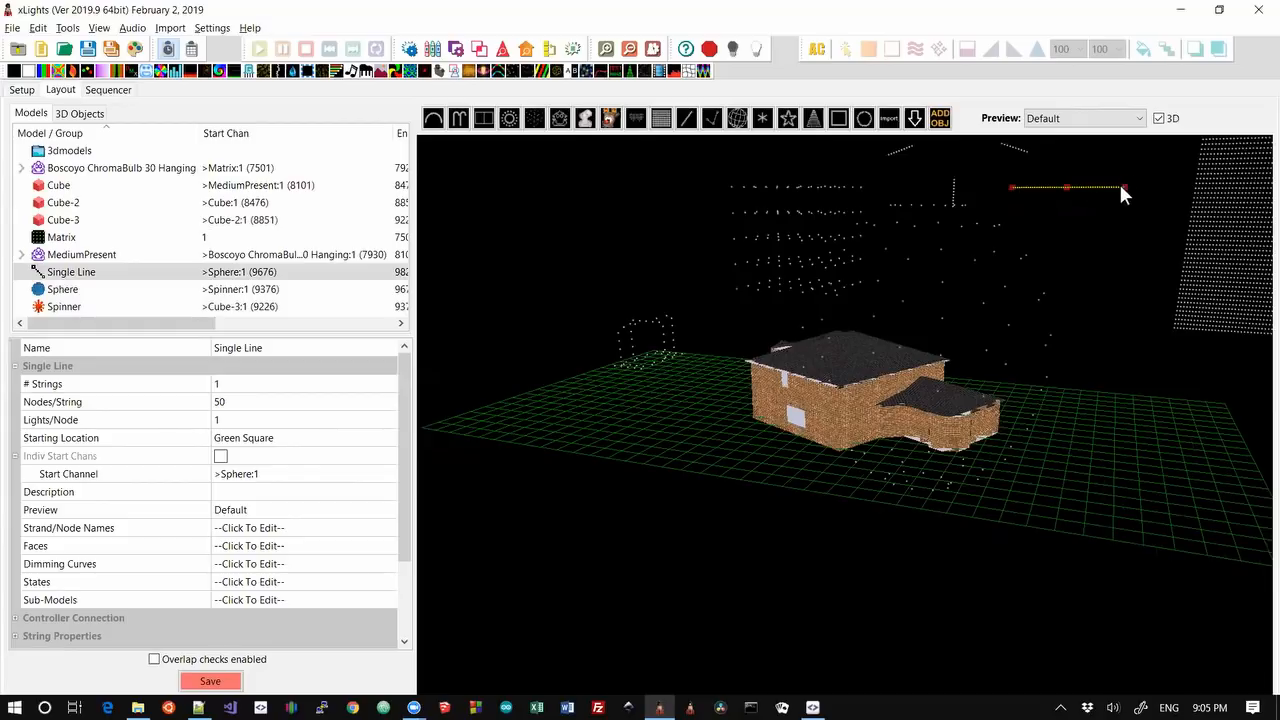
{"action": "left_click", "coordinate": [1097, 246]}
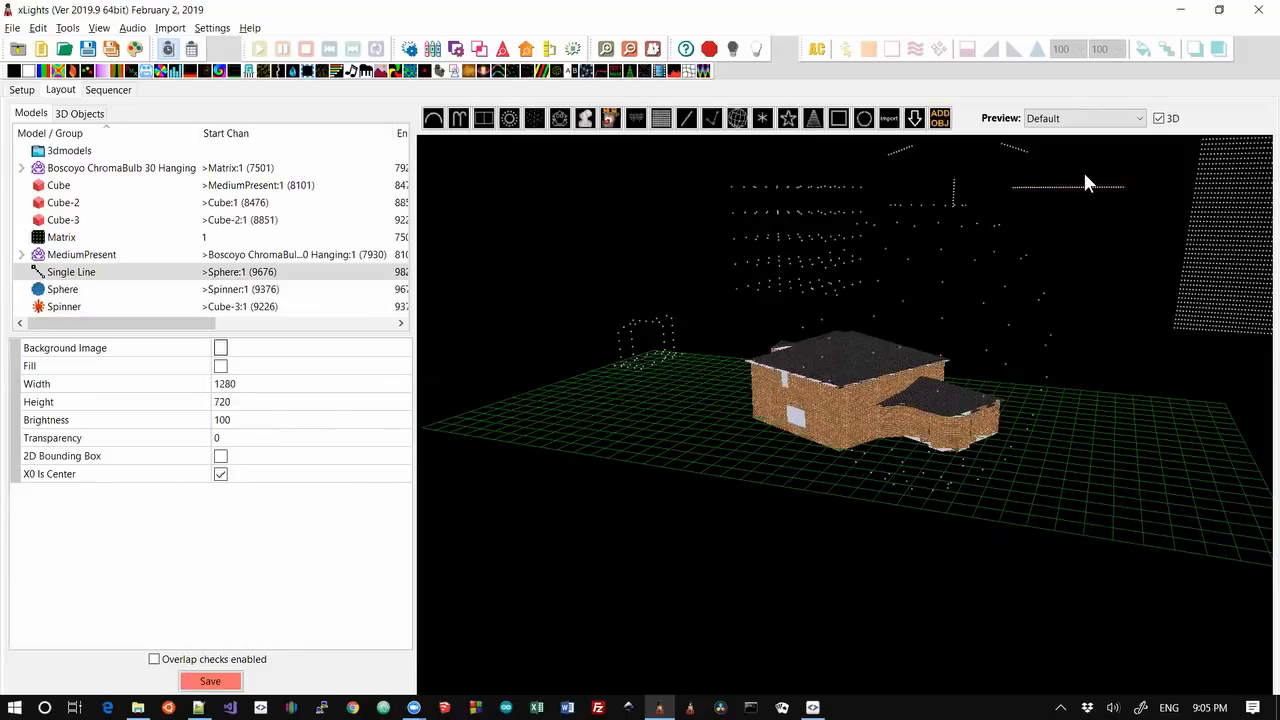
Select the MediumPresent model, review its available commands, and open its custom Model Data in a maximized editor
{"action": "left_click", "coordinate": [655, 338]}
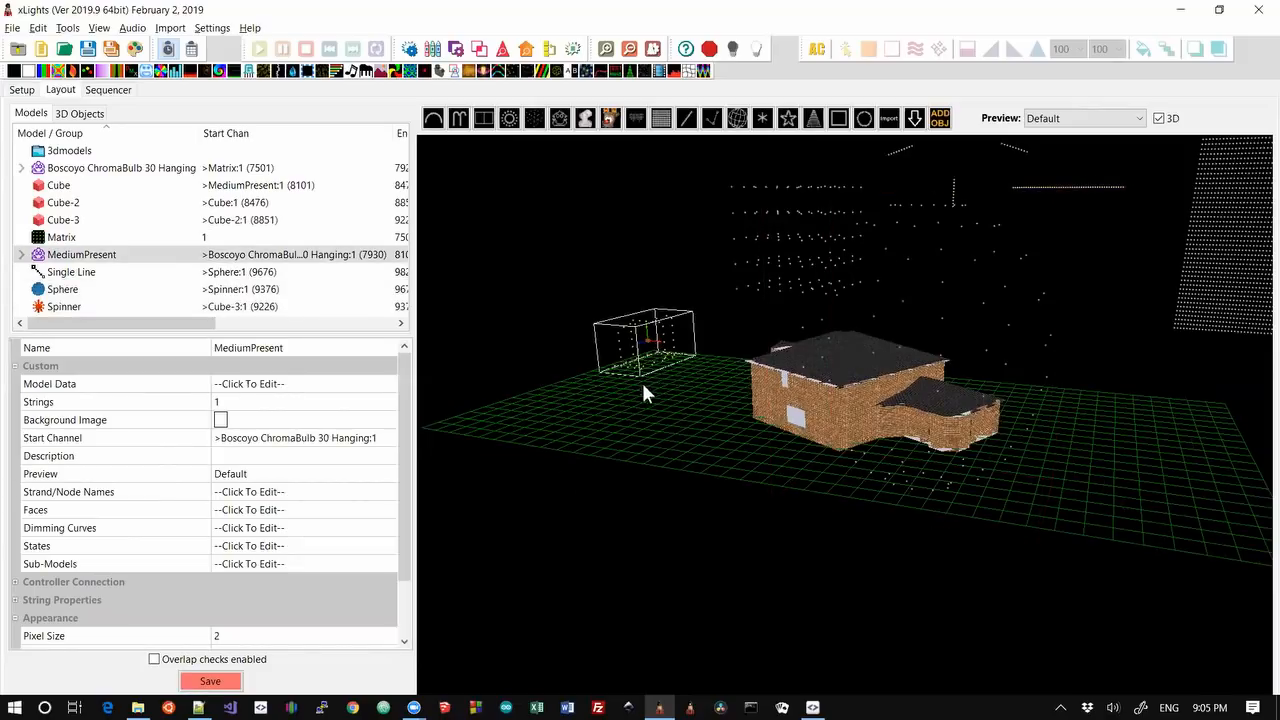
{"action": "left_click_drag", "start_coordinate": [641, 380], "coordinate": [582, 407]}
{"action": "right_click", "coordinate": [569, 343]}
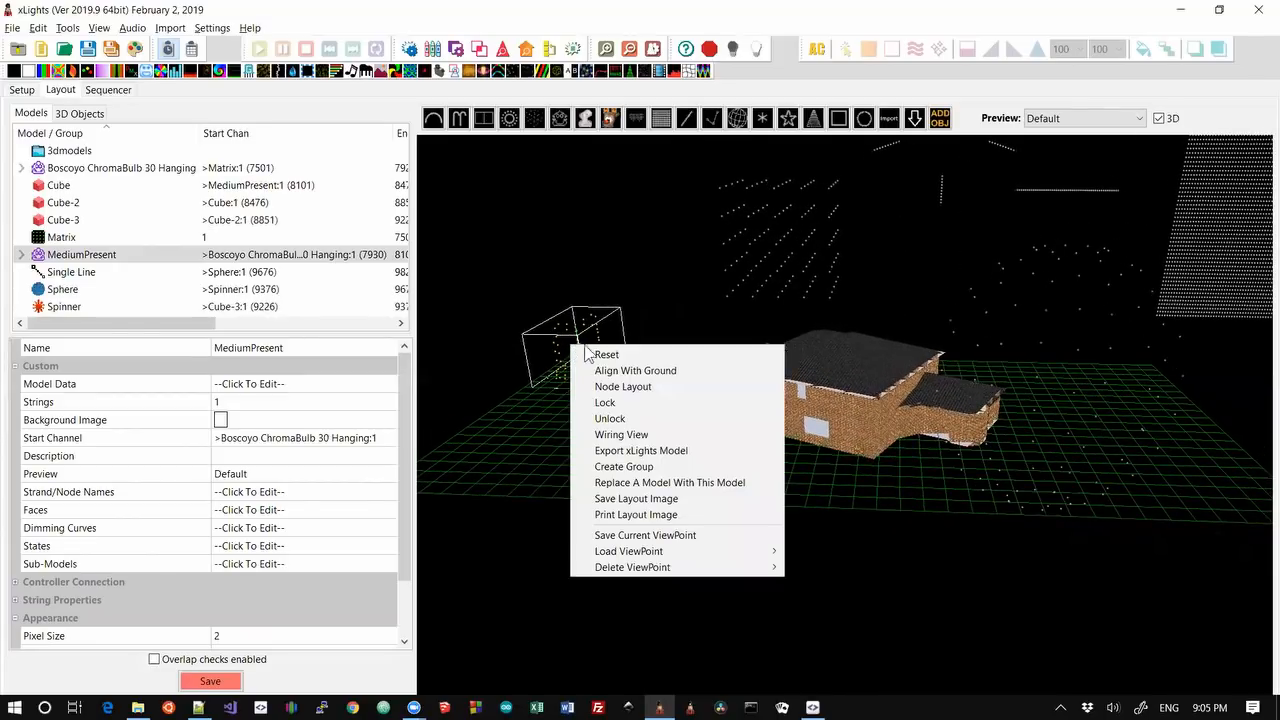
{"action": "left_click", "coordinate": [575, 335]}
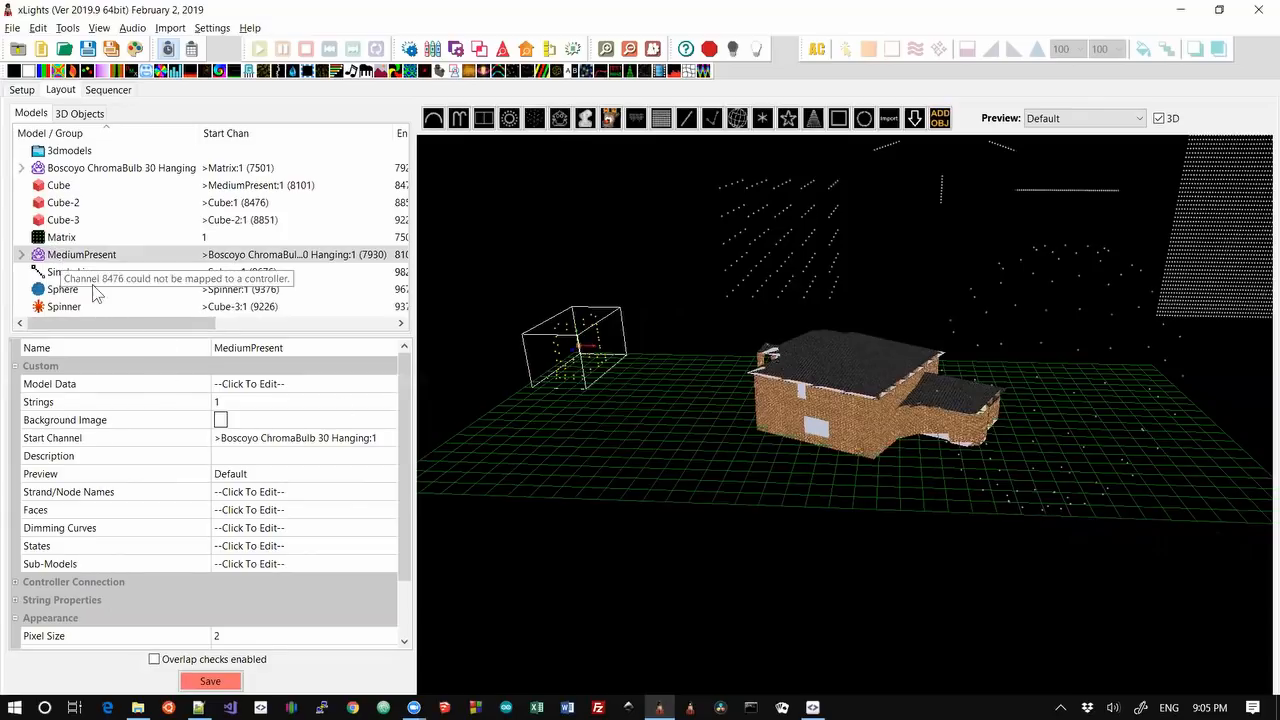
{"action": "left_click", "coordinate": [380, 383]}
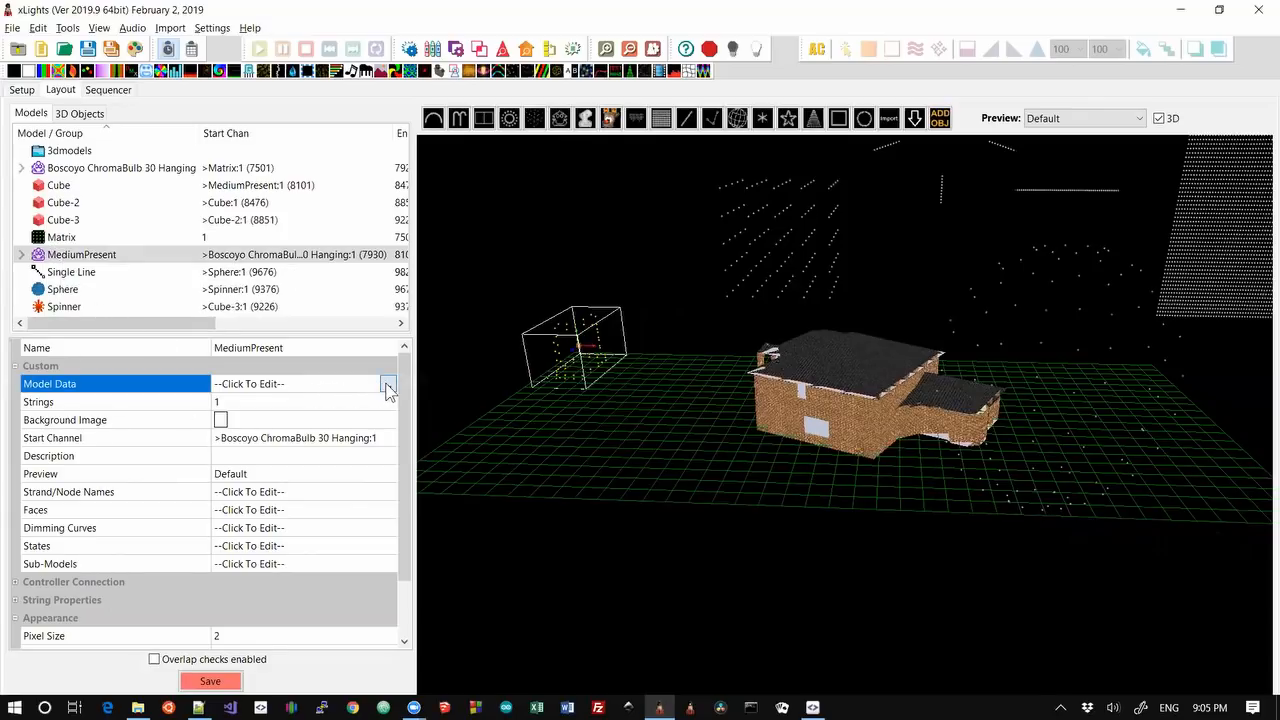
{"action": "left_click", "coordinate": [386, 383]}
{"action": "left_click_drag", "start_coordinate": [429, 117], "coordinate": [603, 9]}
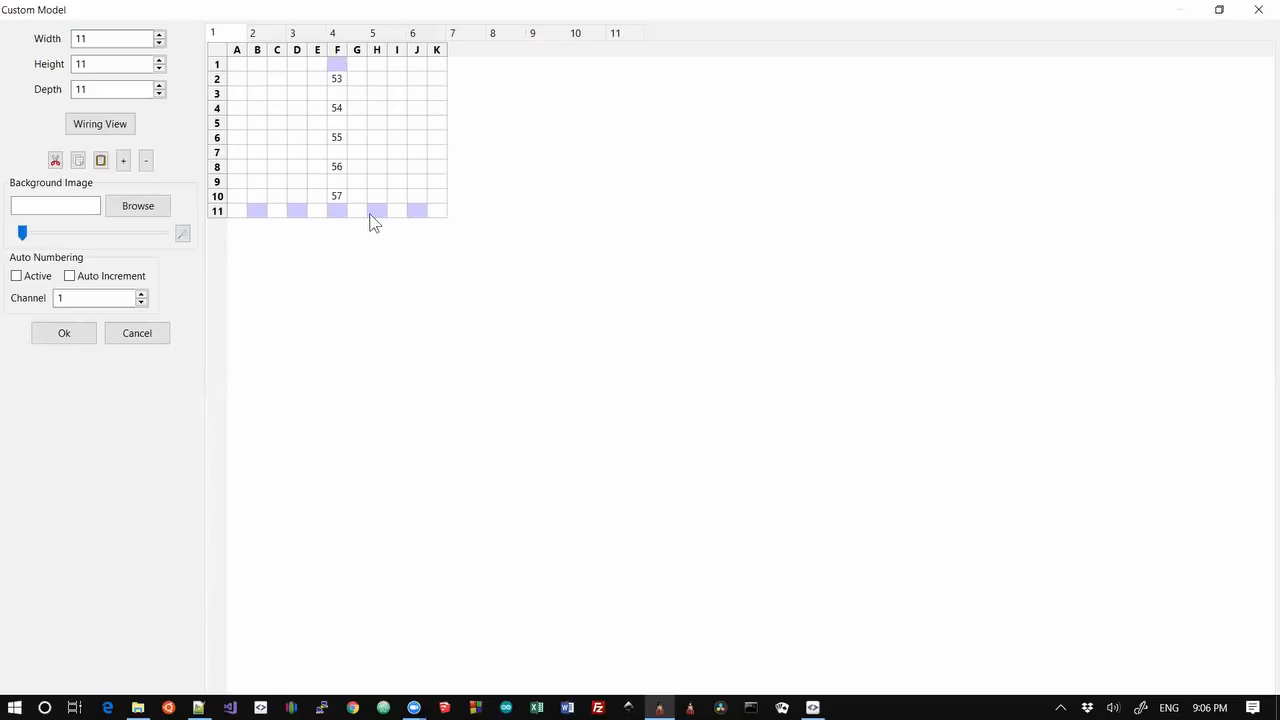
Compare layers 1, 2 and 3 of the MediumPresent custom model, examining node numbers and the coloured cells marking neighbouring layers
{"action": "left_click", "coordinate": [268, 34]}
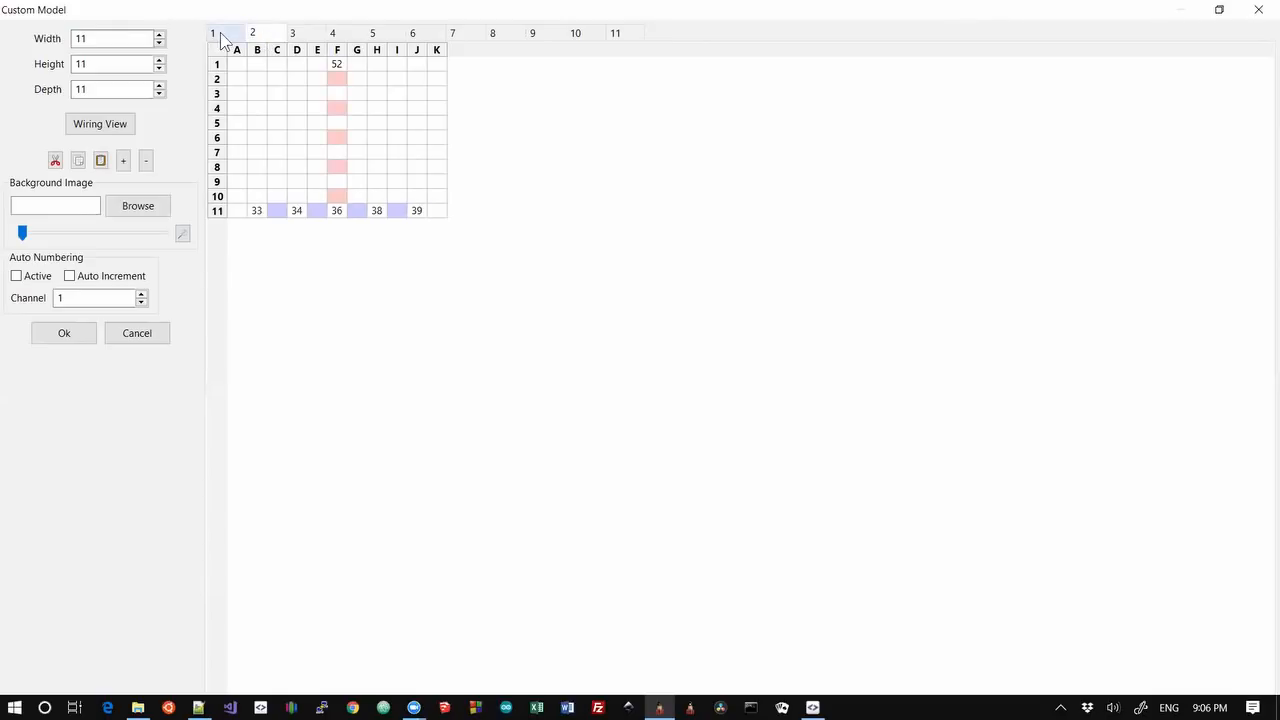
{"action": "left_click", "coordinate": [228, 34]}
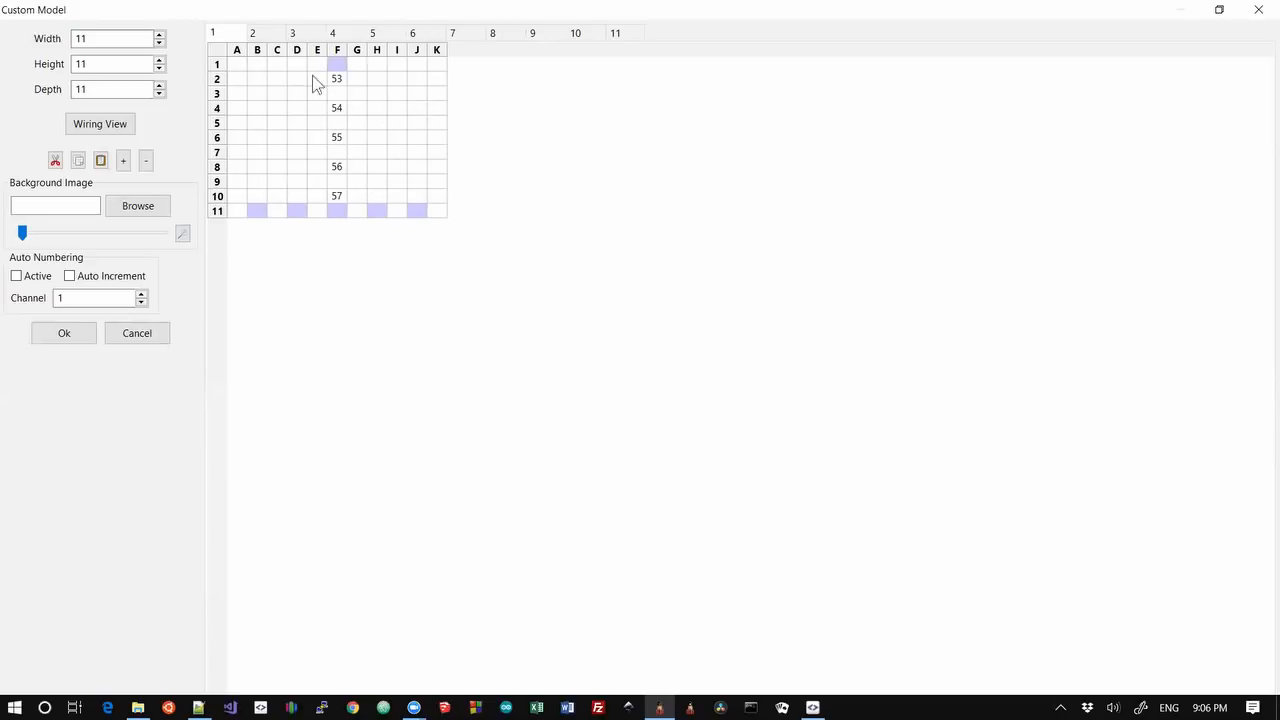
{"action": "left_click", "coordinate": [271, 34]}
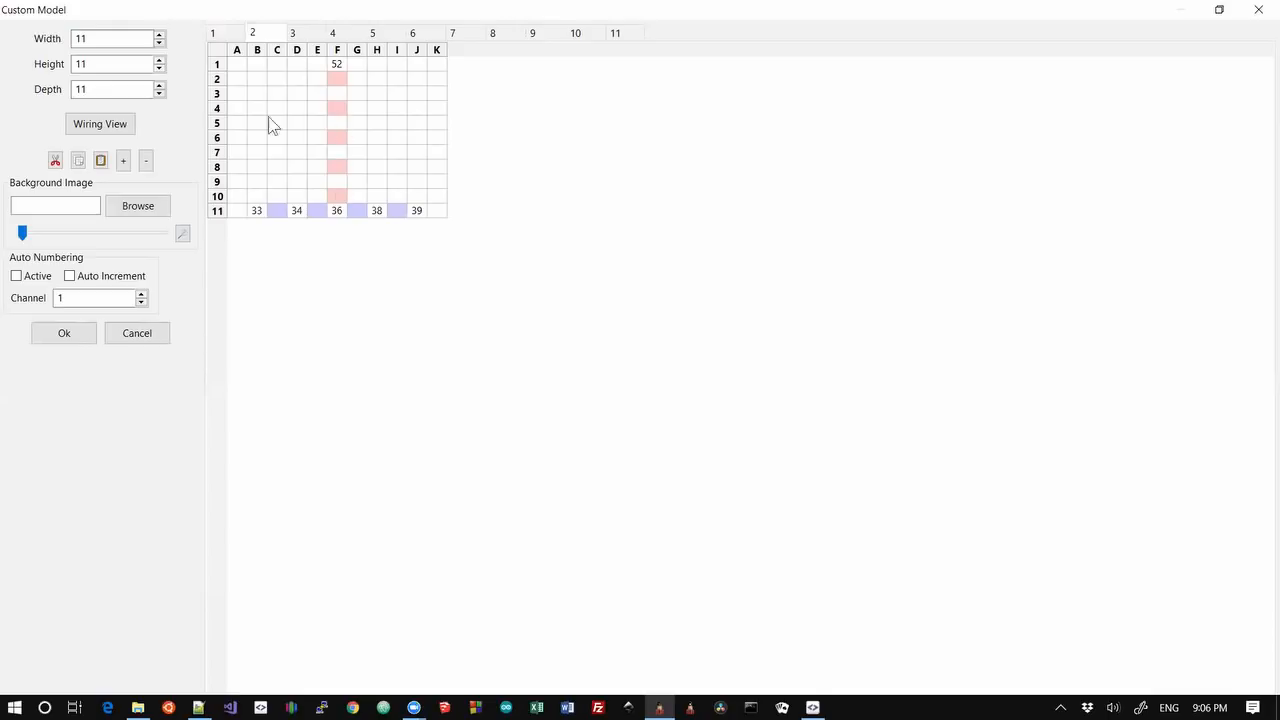
{"action": "left_click", "coordinate": [220, 36]}
{"action": "left_click", "coordinate": [256, 34]}
{"action": "left_click", "coordinate": [322, 36]}
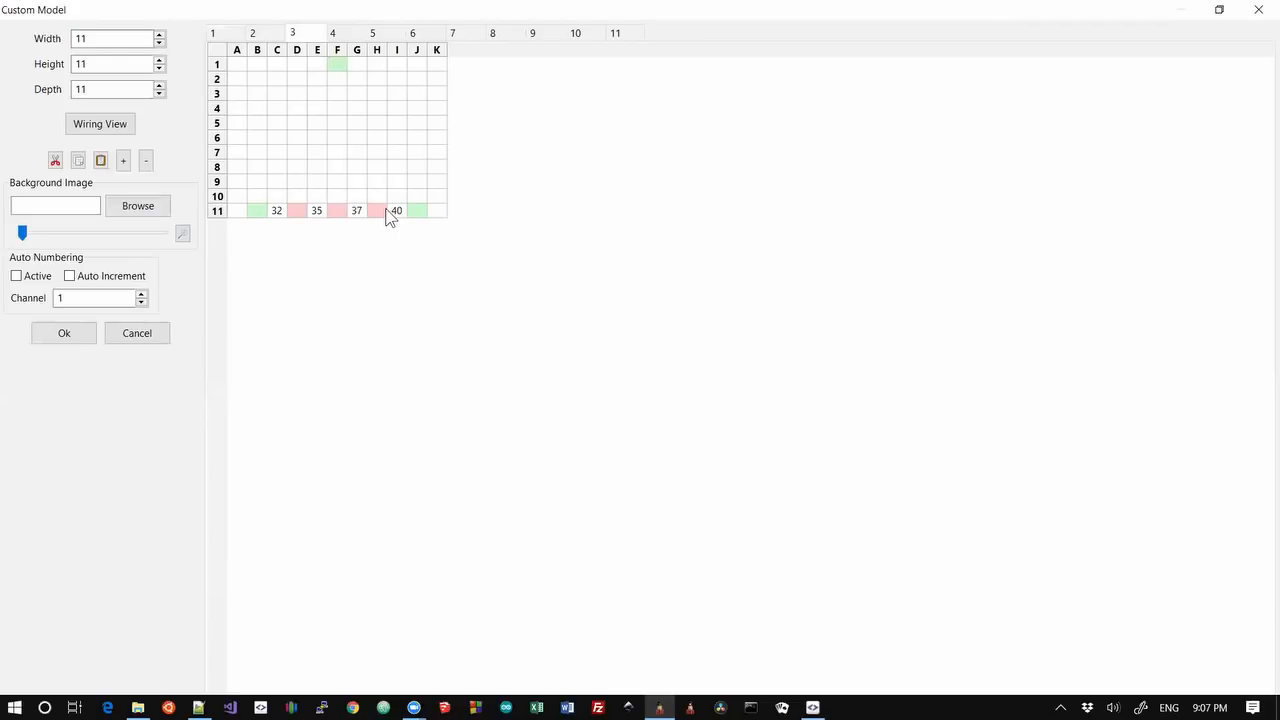
{"action": "left_click", "coordinate": [216, 33]}
{"action": "left_click", "coordinate": [264, 37]}
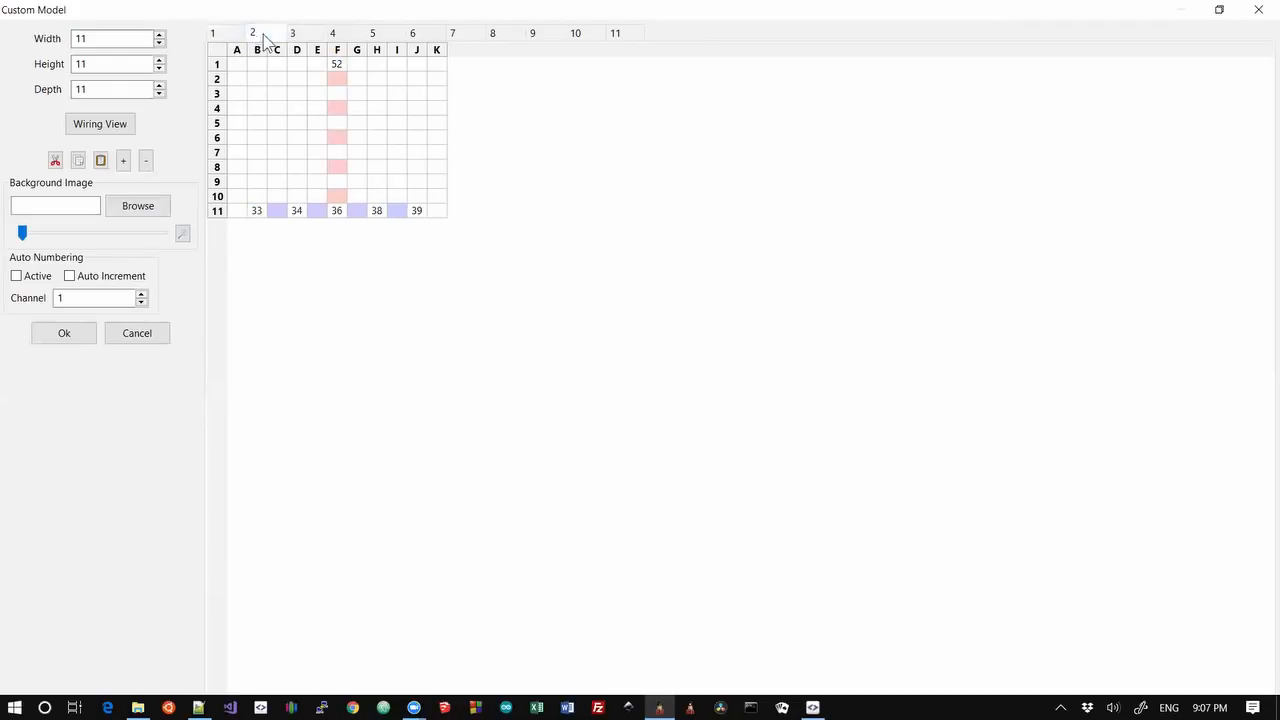
Examine layers 3 to 11 of the MediumPresent custom model in turn, comparing node numbers and coloured neighbouring-layer cells
{"action": "left_click", "coordinate": [306, 37]}
{"action": "left_click", "coordinate": [345, 37]}
{"action": "left_click", "coordinate": [386, 37]}
{"action": "left_click", "coordinate": [428, 37]}
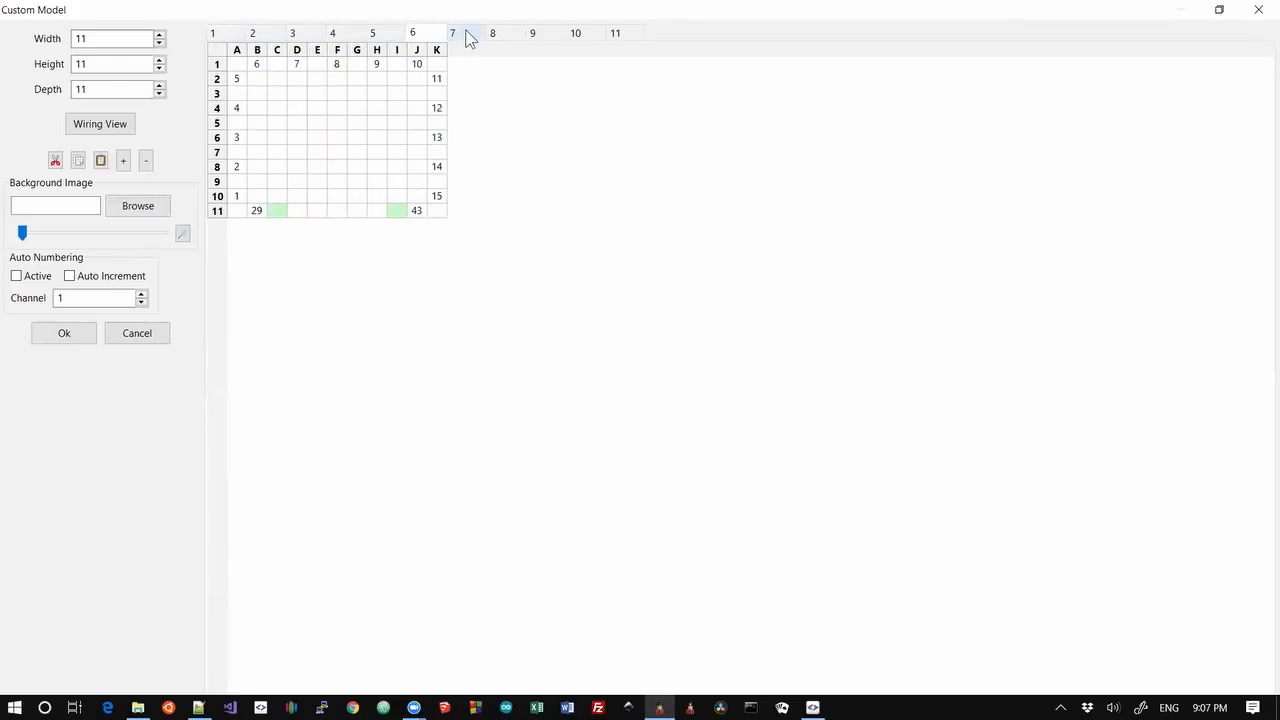
{"action": "left_click", "coordinate": [468, 37]}
{"action": "left_click", "coordinate": [510, 37]}
{"action": "left_click", "coordinate": [555, 37]}
{"action": "left_click", "coordinate": [595, 37]}
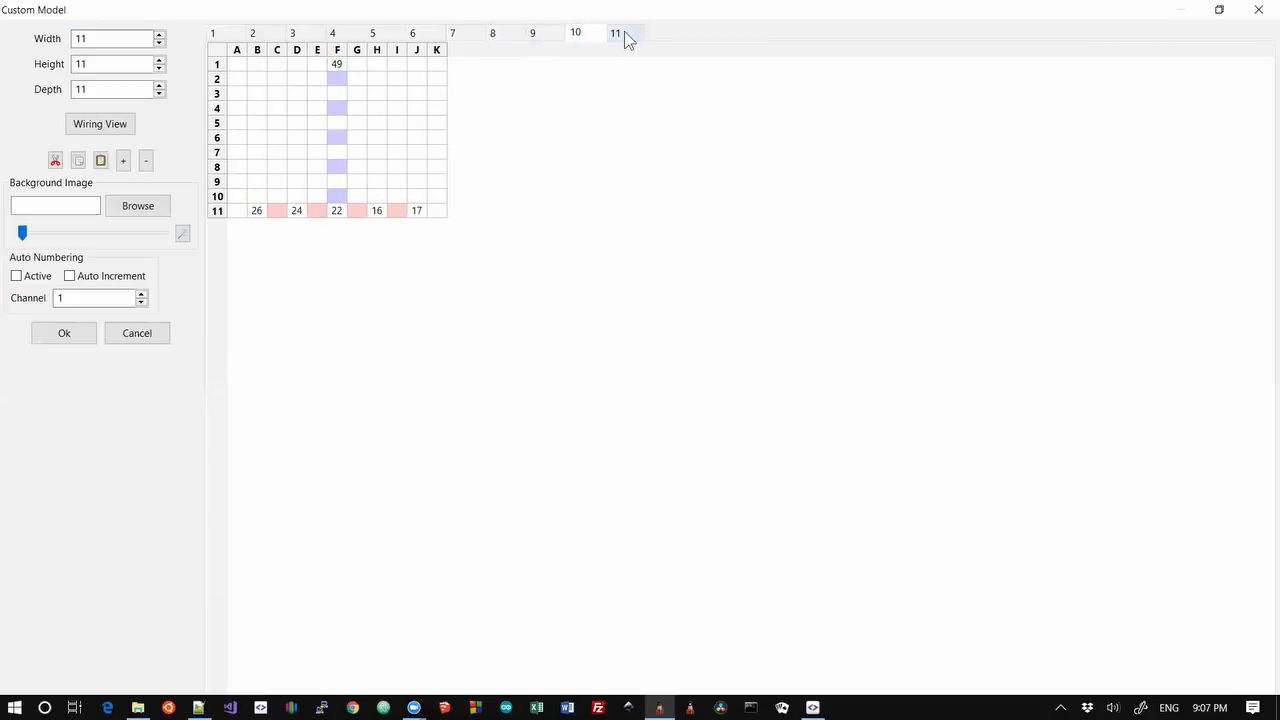
{"action": "left_click", "coordinate": [620, 37]}
Go back through the MediumPresent layers from 10 to 1 and close its custom model editor without saving changes
{"action": "left_click", "coordinate": [590, 37]}
{"action": "left_click", "coordinate": [549, 37]}
{"action": "left_click", "coordinate": [500, 37]}
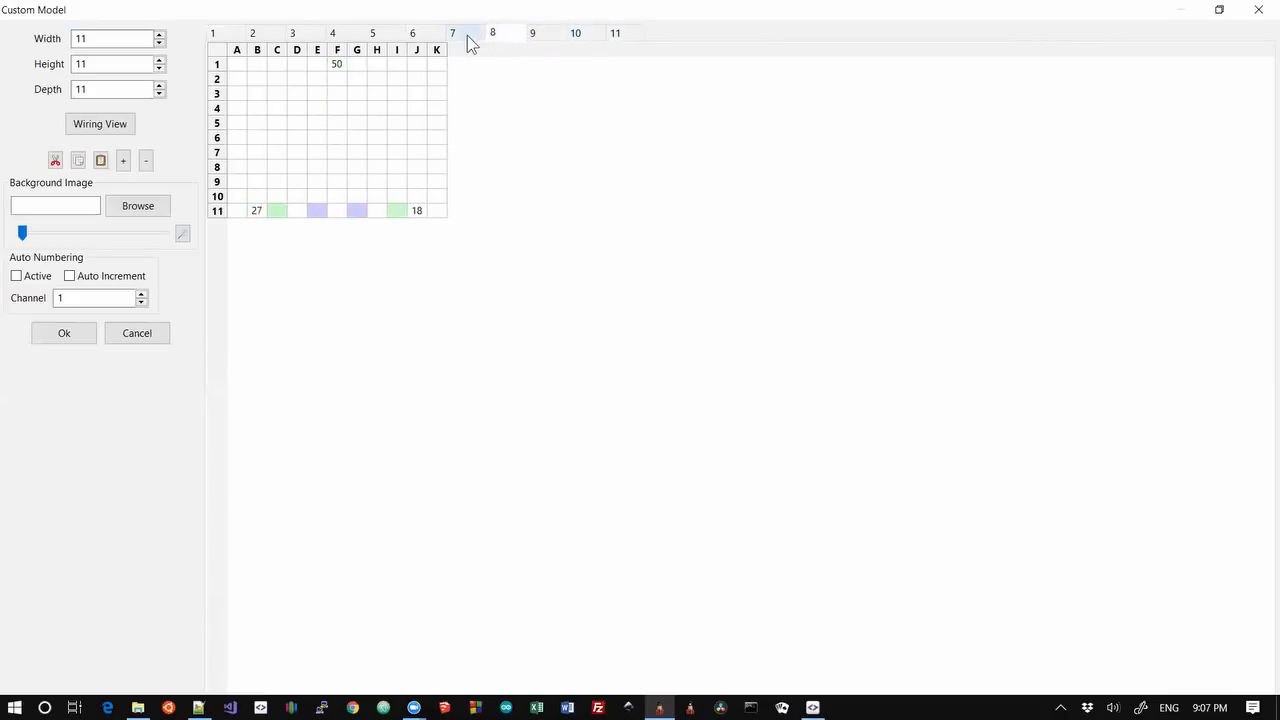
{"action": "left_click", "coordinate": [455, 40]}
{"action": "left_click", "coordinate": [415, 40]}
{"action": "left_click", "coordinate": [375, 40]}
{"action": "left_click", "coordinate": [336, 40]}
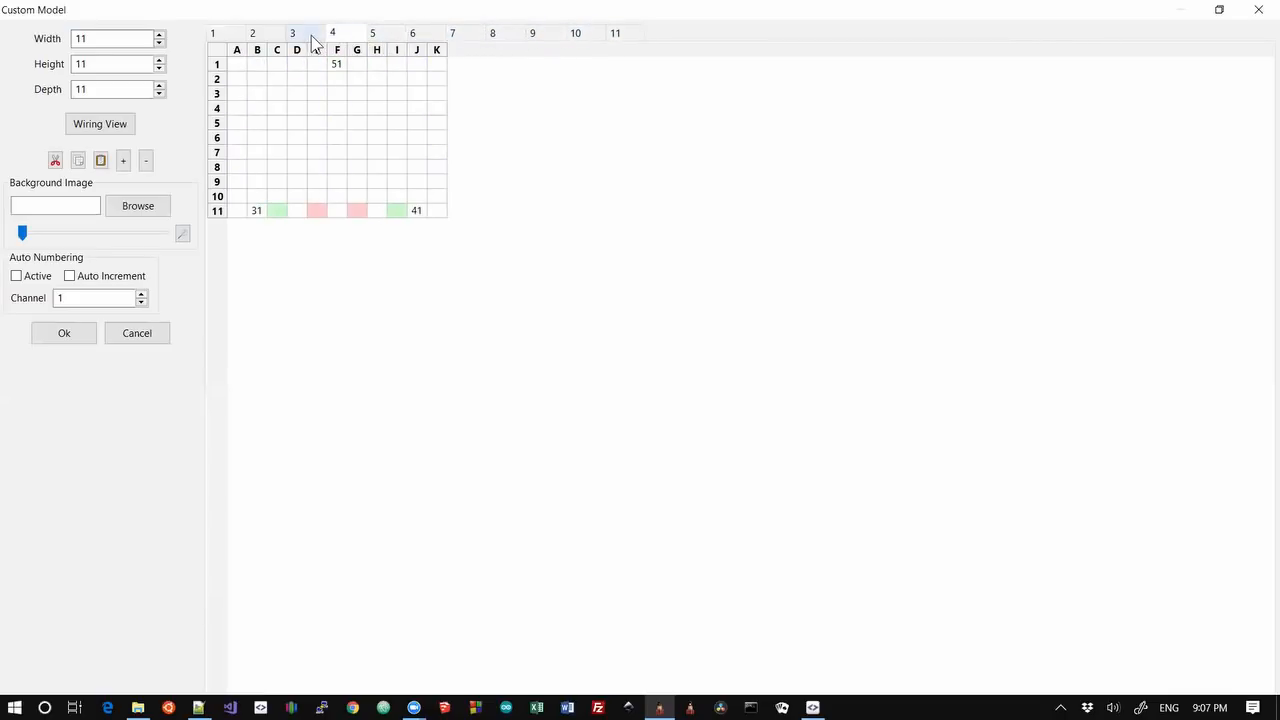
{"action": "left_click", "coordinate": [294, 40]}
{"action": "left_click", "coordinate": [258, 40]}
{"action": "left_click", "coordinate": [222, 40]}
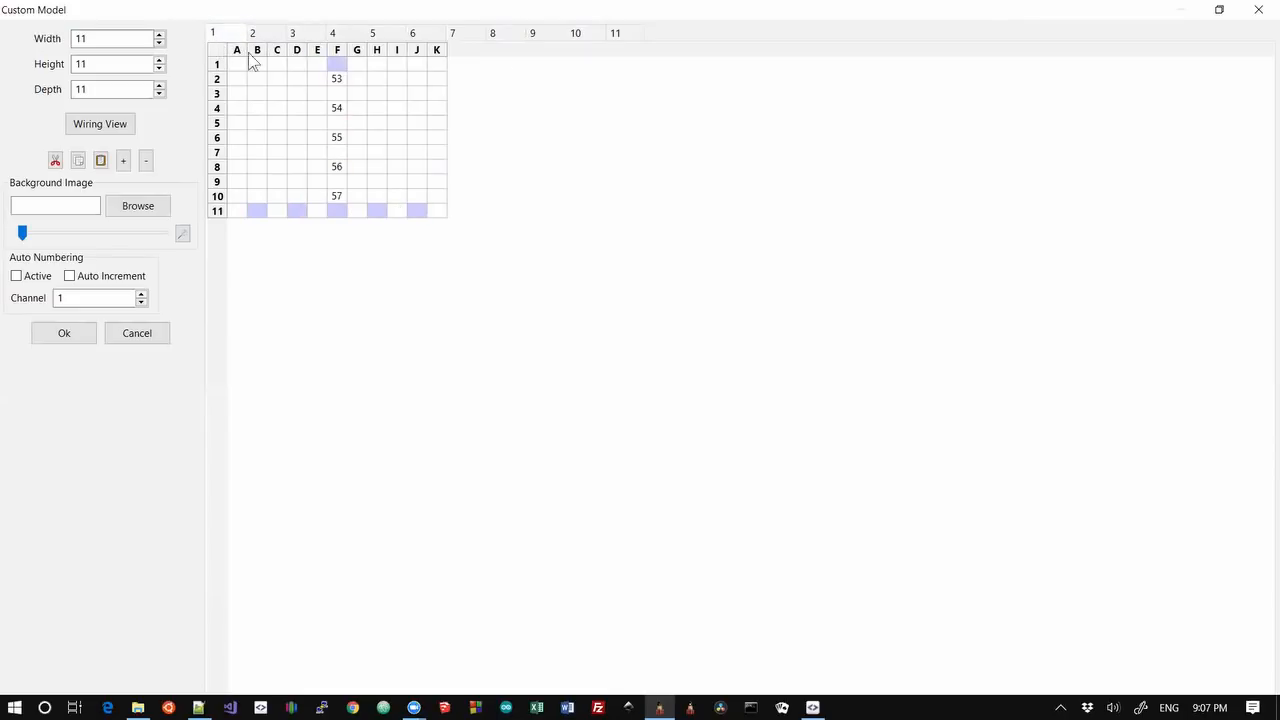
{"action": "left_click", "coordinate": [1257, 10]}
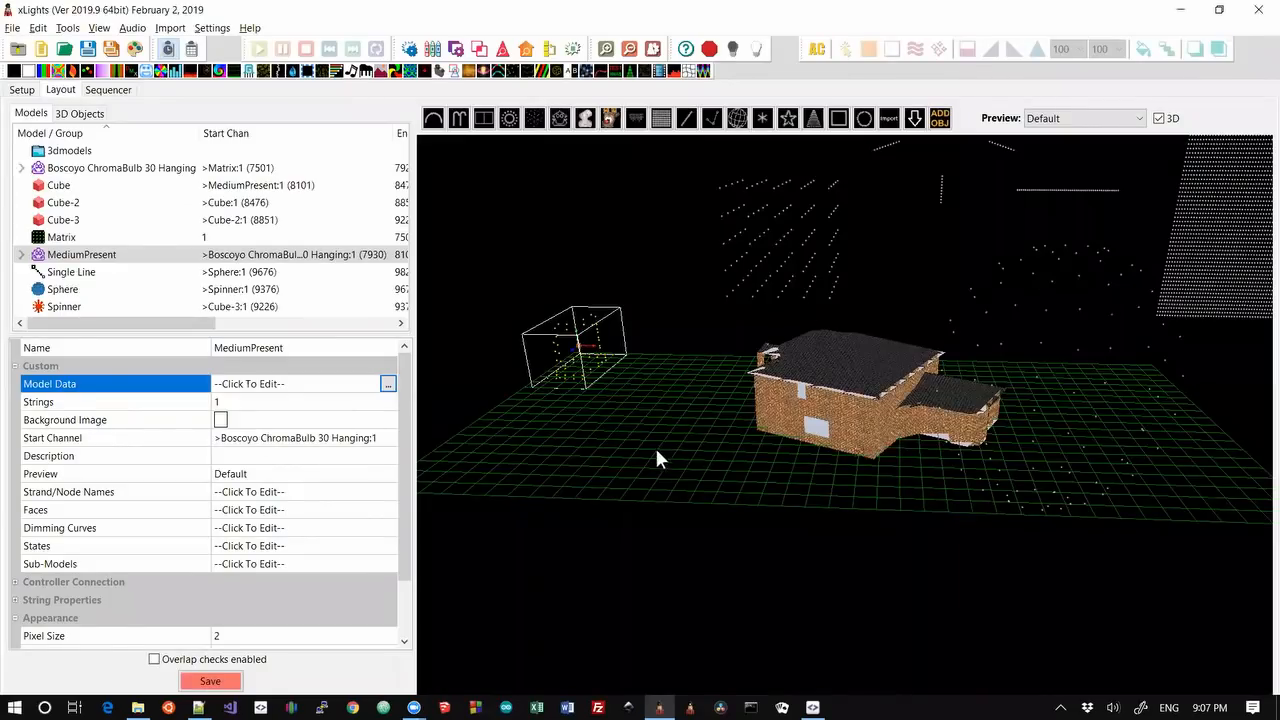
Import the exported Sphere-2 custom model and place it in the 3D layout beside the house, near MediumPresent
{"action": "left_click_drag", "start_coordinate": [657, 459], "coordinate": [539, 338]}
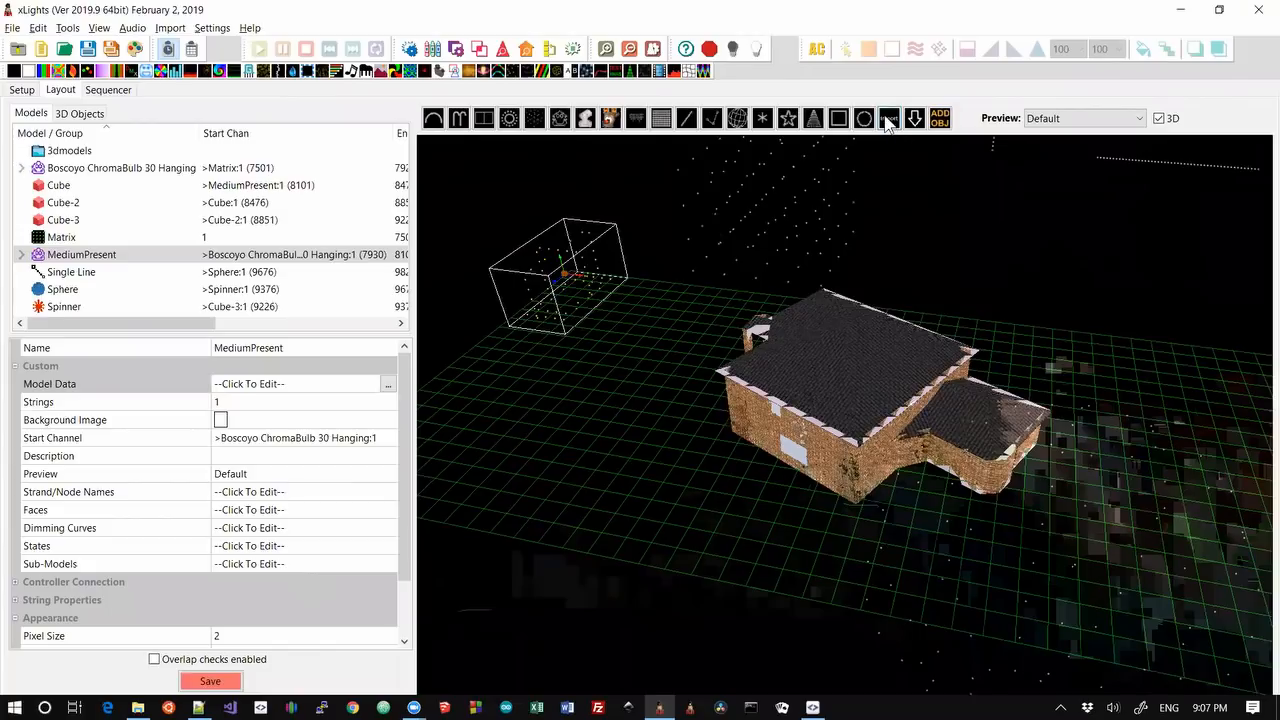
{"action": "left_click", "coordinate": [592, 400]}
{"action": "left_click_drag", "start_coordinate": [537, 414], "coordinate": [620, 358]}
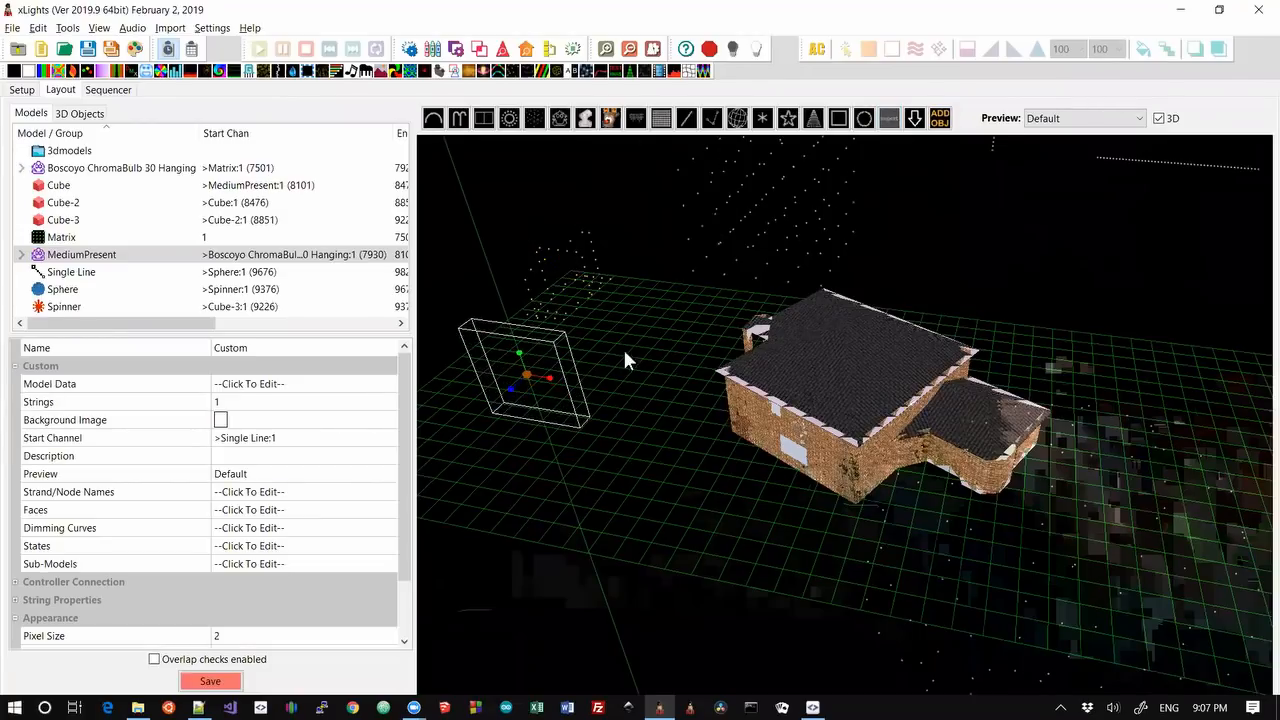
{"action": "double_click", "coordinate": [177, 249]}
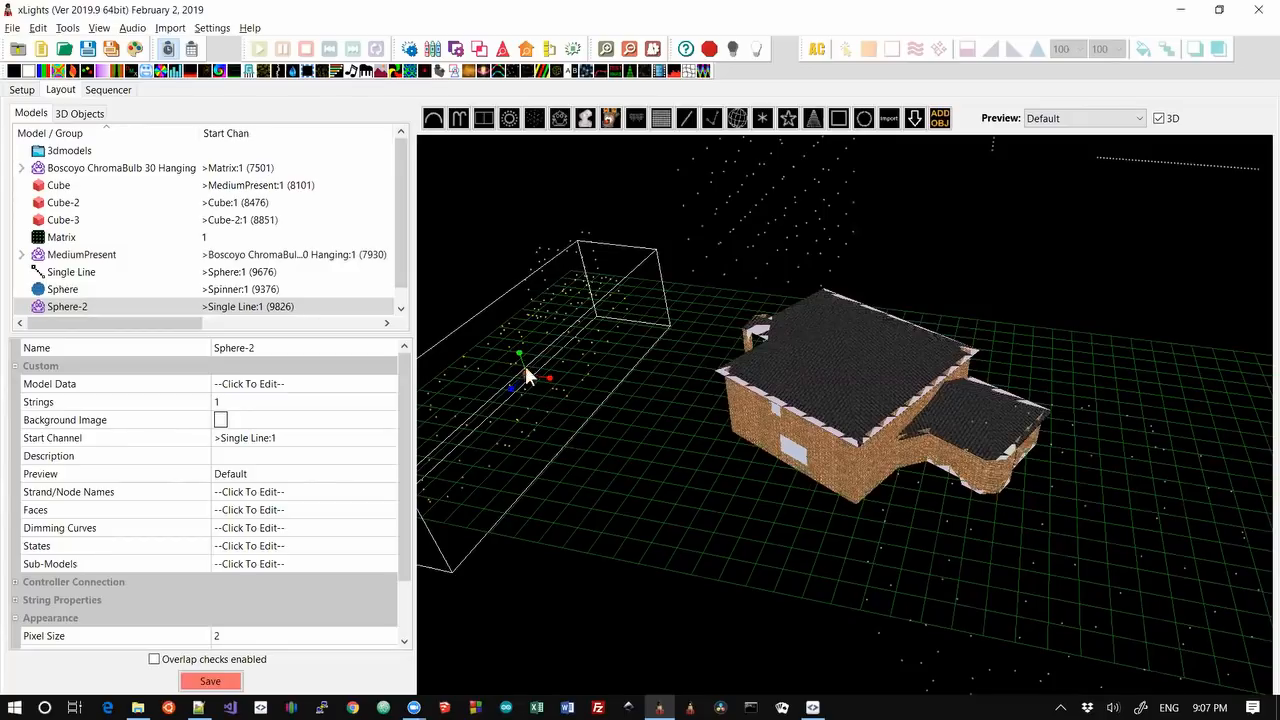
Open the Model Data of the imported Sphere-2 custom model in a maximized editor
{"action": "left_click_drag", "start_coordinate": [519, 362], "coordinate": [426, 192]}
{"action": "left_click_drag", "start_coordinate": [561, 366], "coordinate": [609, 336]}
{"action": "left_click_drag", "start_coordinate": [535, 401], "coordinate": [607, 405]}
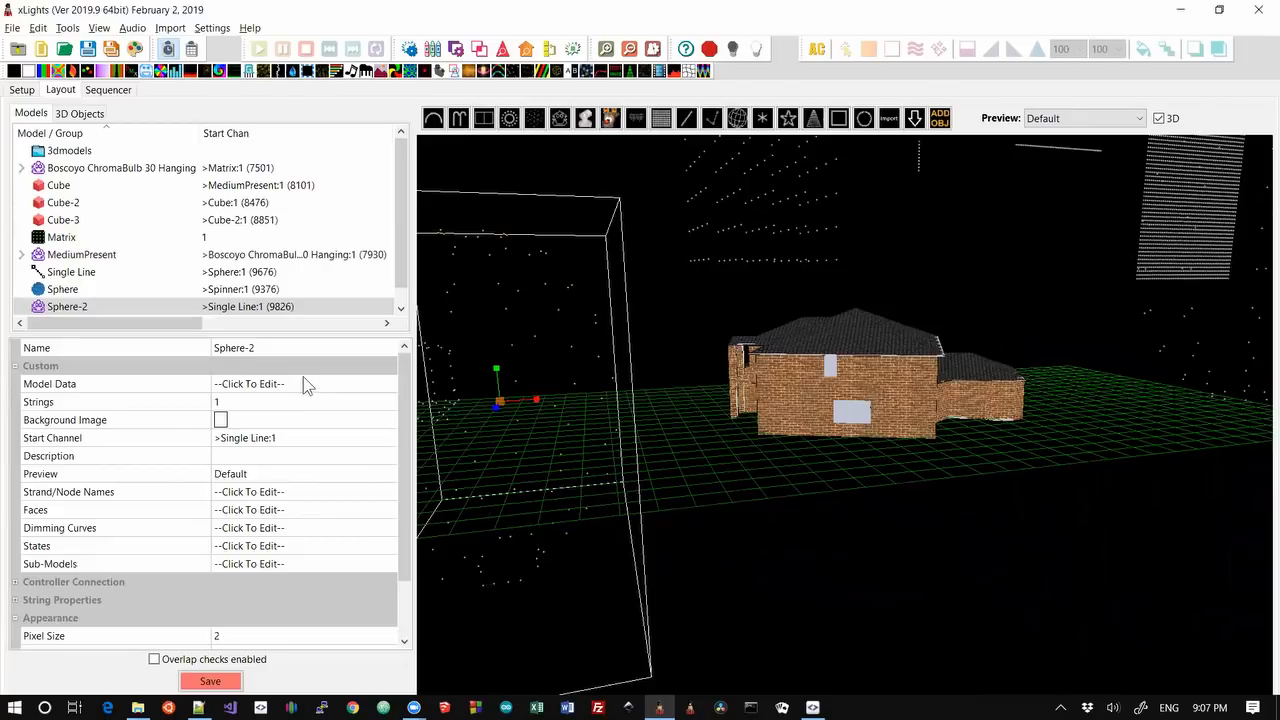
{"action": "left_click", "coordinate": [329, 388]}
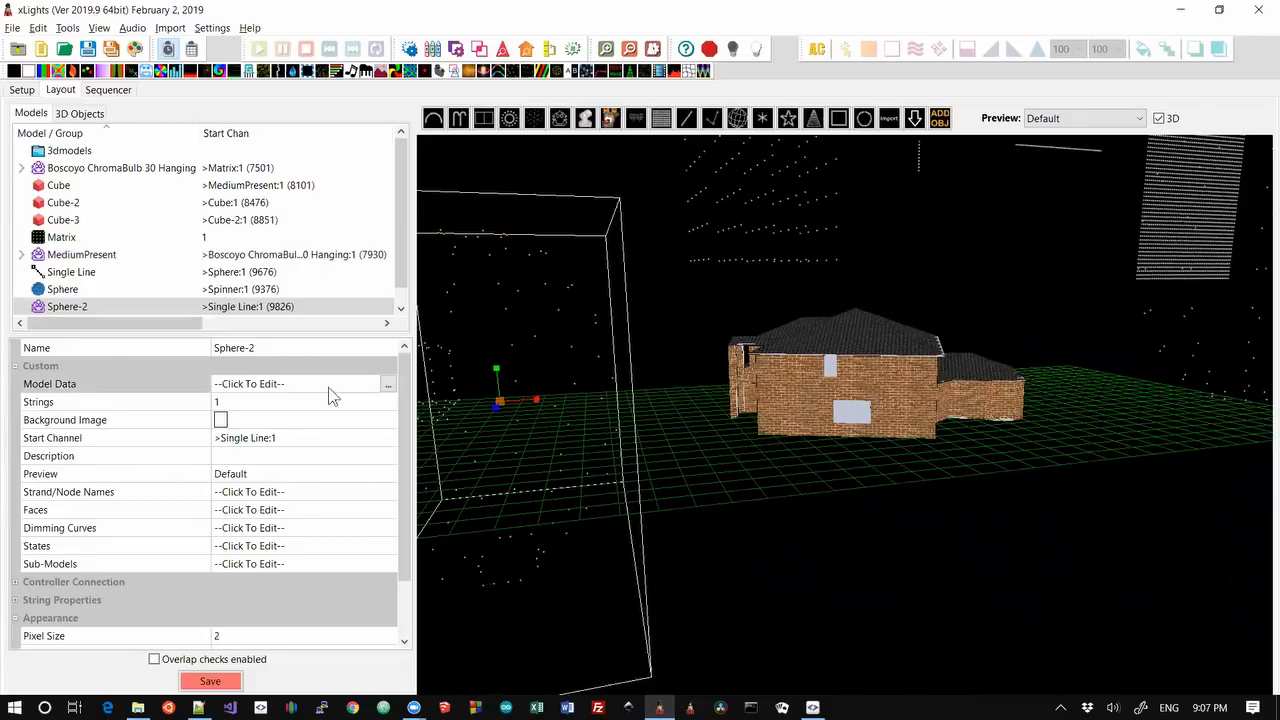
{"action": "left_click", "coordinate": [387, 386]}
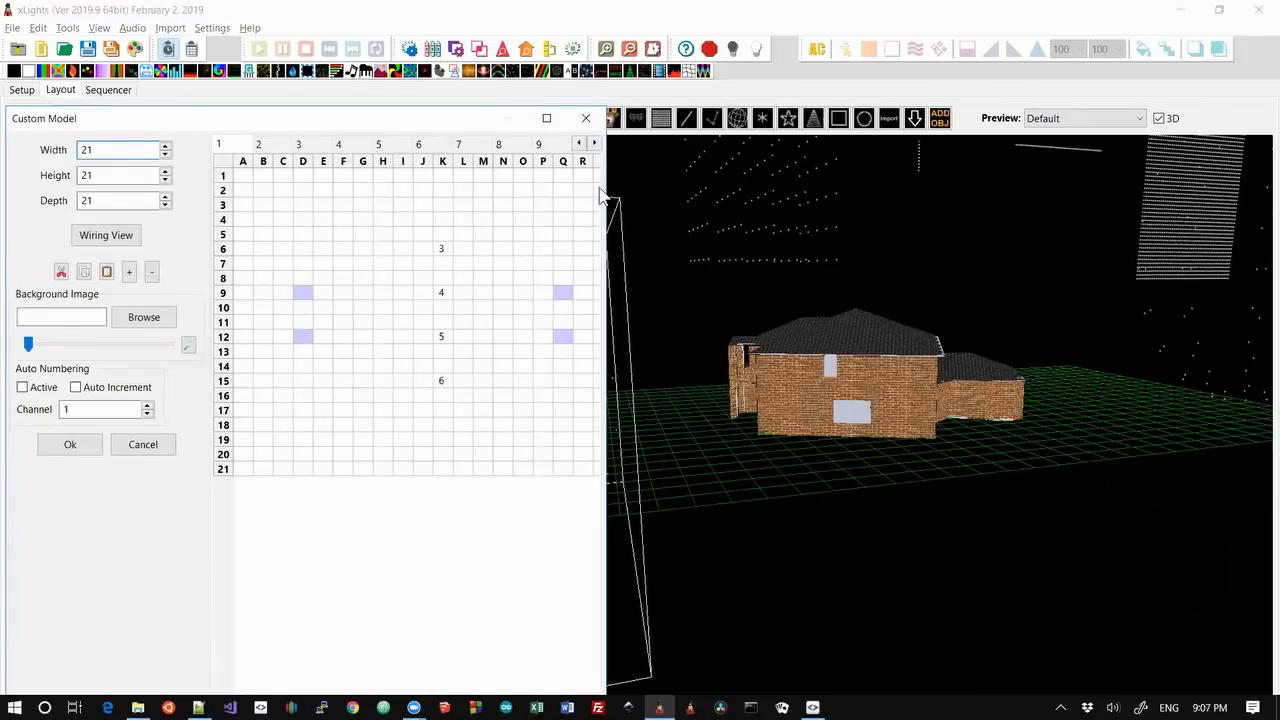
{"action": "left_click", "coordinate": [546, 118]}
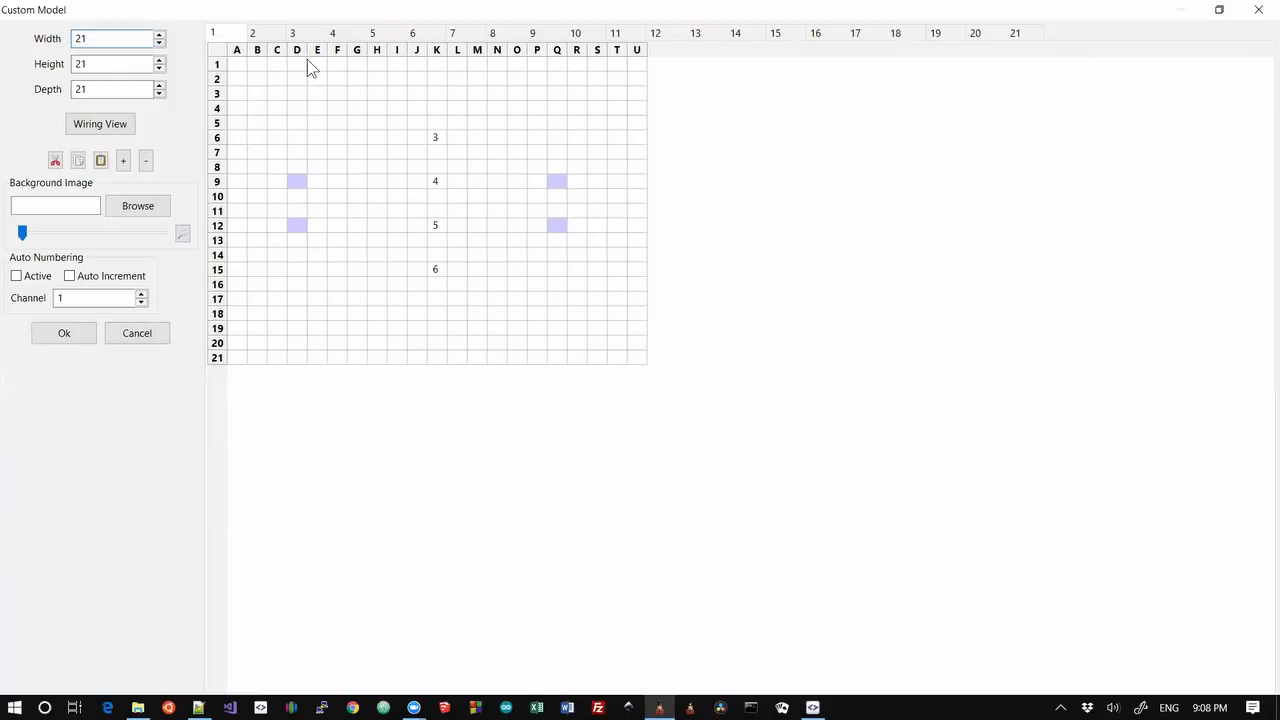
Scan the Sphere-2 layers from 1 up to 16 and return to layer 7
{"action": "scroll", "coordinate": [307, 59], "scroll_direction": "down", "scroll_amount": 6}
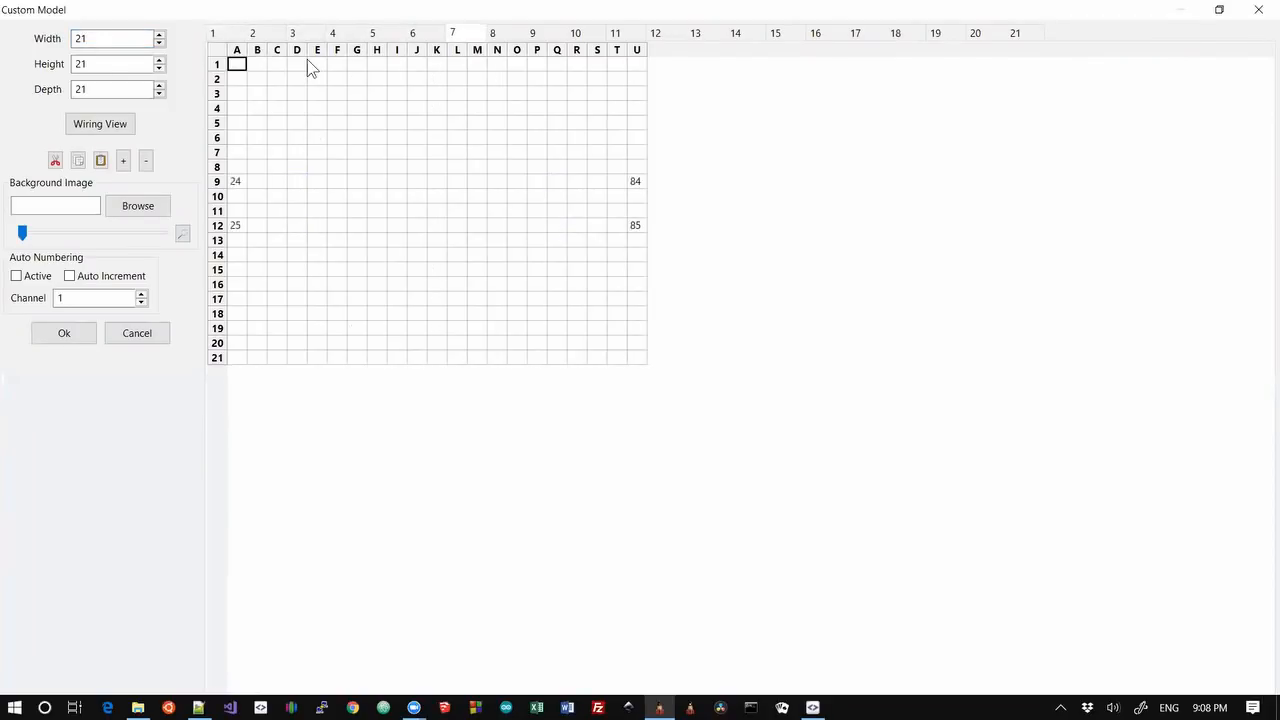
{"action": "scroll", "coordinate": [307, 59], "scroll_direction": "down", "scroll_amount": 9}
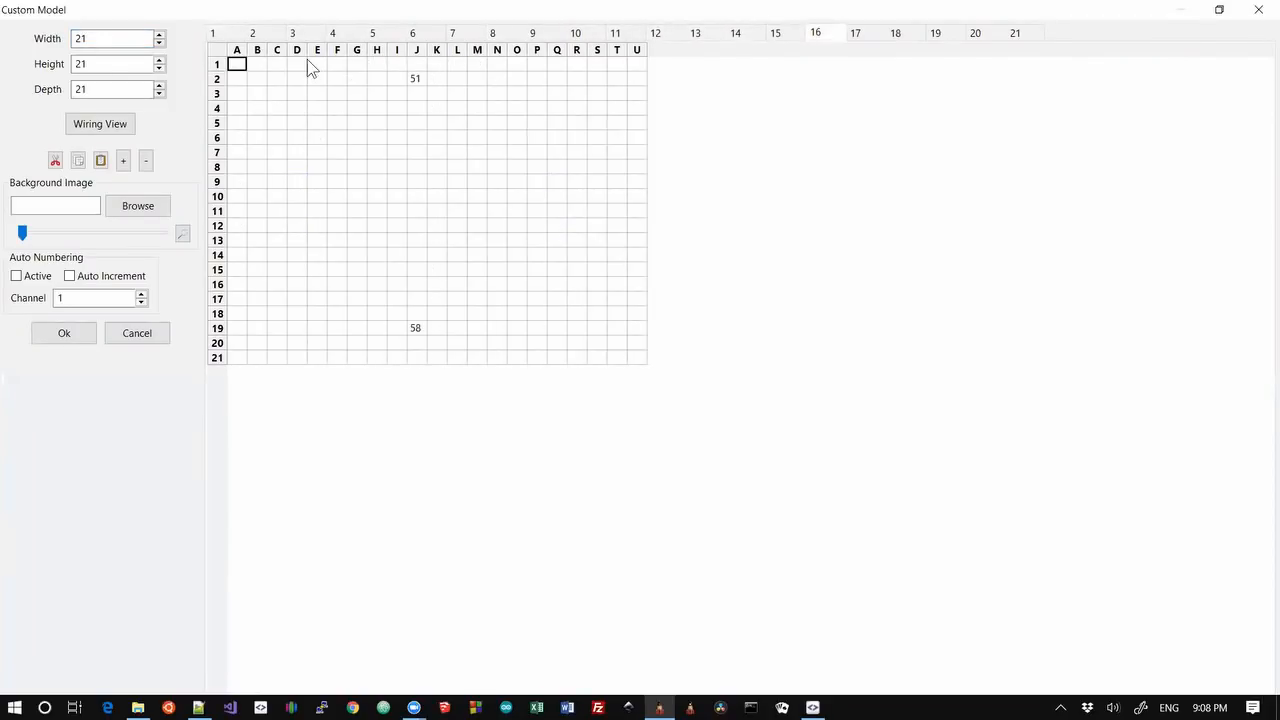
{"action": "scroll", "coordinate": [307, 59], "scroll_direction": "up", "scroll_amount": 7}
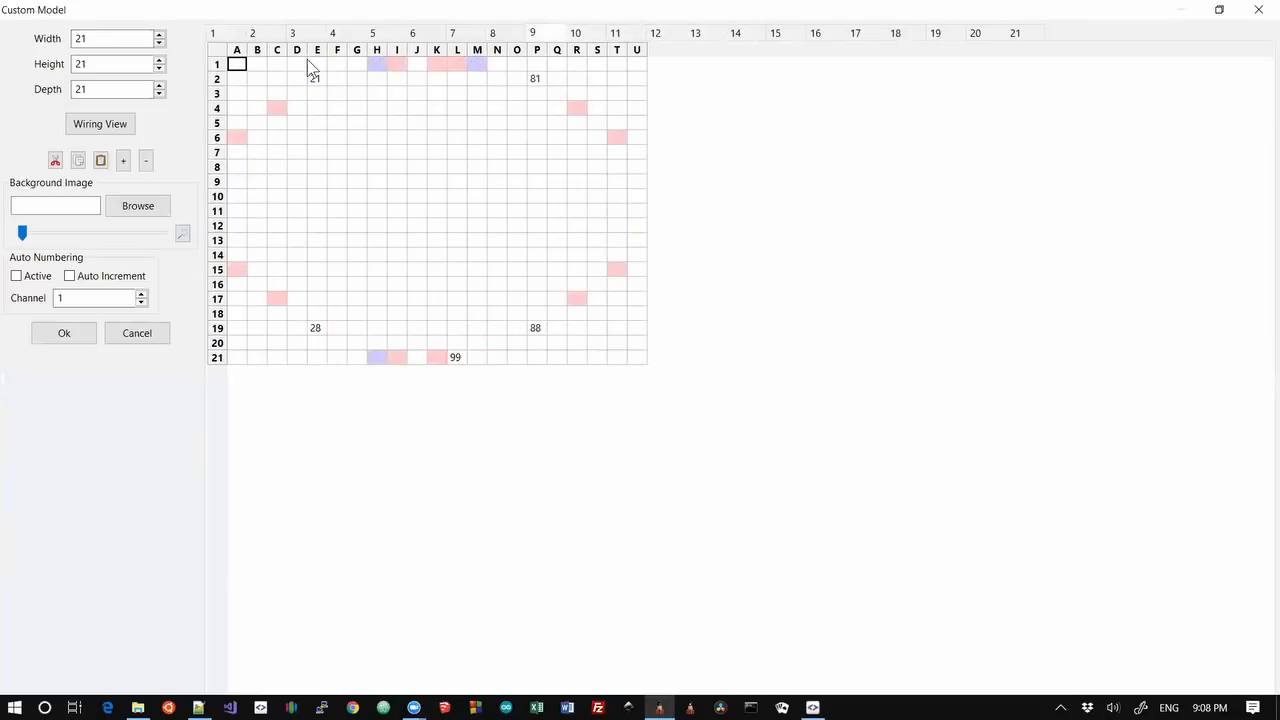
{"action": "scroll", "coordinate": [307, 59], "scroll_direction": "up", "scroll_amount": 2}
Move the grid cell selection to I8 and compare the Sphere-2 layers between 5 and 12
{"action": "key", "text": "Down"}
{"action": "key", "text": "Down"}
{"action": "key", "text": "Down"}
{"action": "key", "text": "Right"}
{"action": "key", "text": "Right"}
{"action": "key", "text": "Right"}
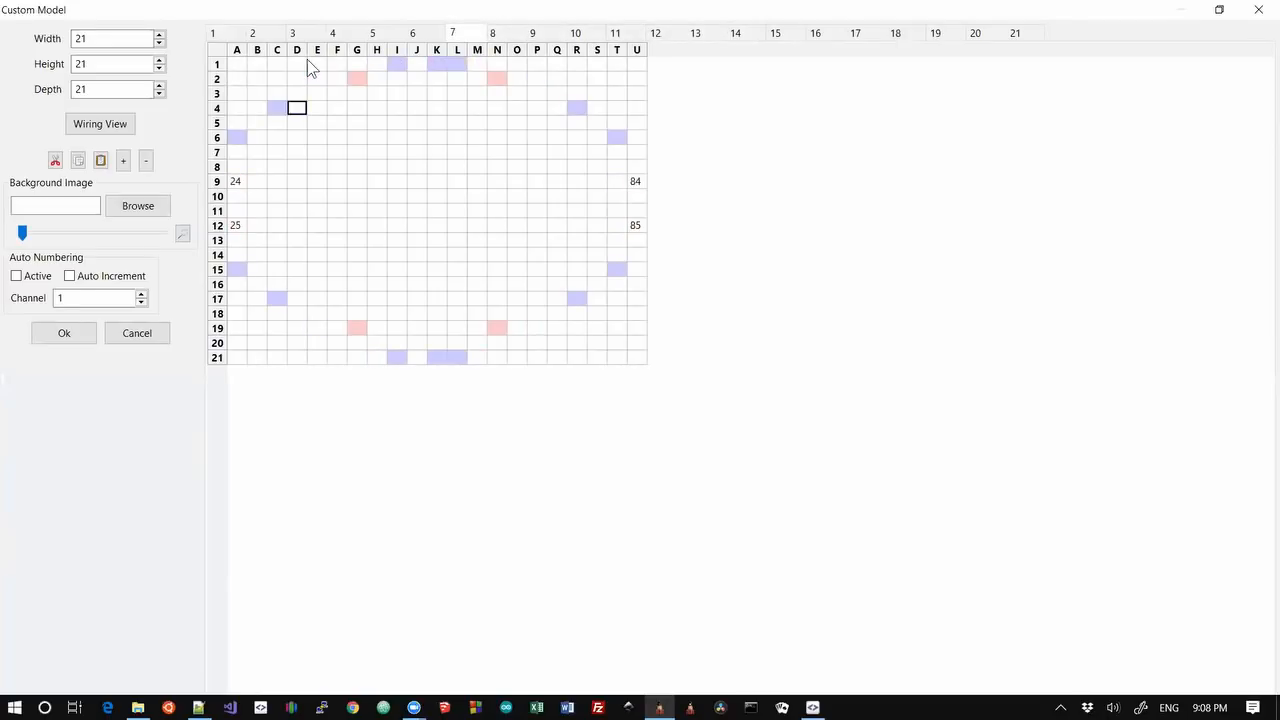
{"action": "key", "text": "Right"}
{"action": "key", "text": "Right"}
{"action": "key", "text": "Right"}
{"action": "key", "text": "Right"}
{"action": "key", "text": "Right"}
{"action": "key", "text": "Down"}
{"action": "key", "text": "Down"}
{"action": "key", "text": "Down"}
{"action": "key", "text": "Down"}
{"action": "scroll", "coordinate": [307, 59], "scroll_direction": "down", "scroll_amount": 3}
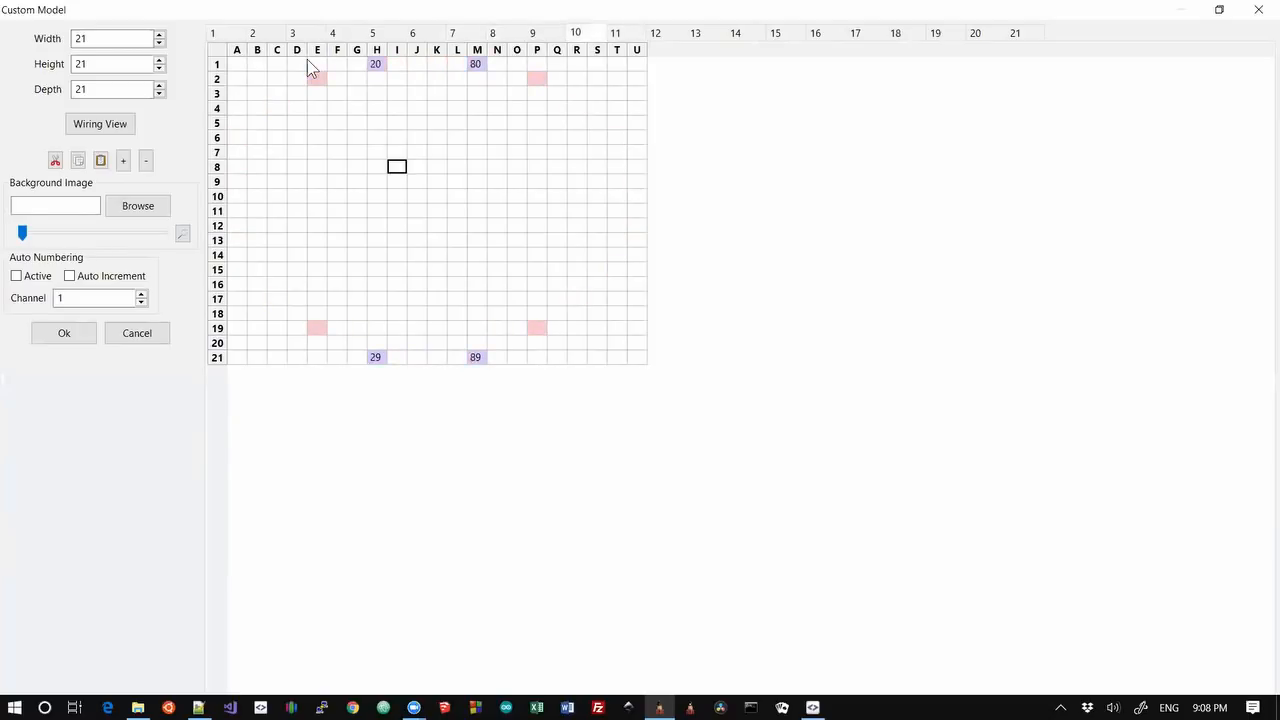
{"action": "scroll", "coordinate": [307, 59], "scroll_direction": "up", "scroll_amount": 5}
{"action": "scroll", "coordinate": [307, 59], "scroll_direction": "down", "scroll_amount": 2}
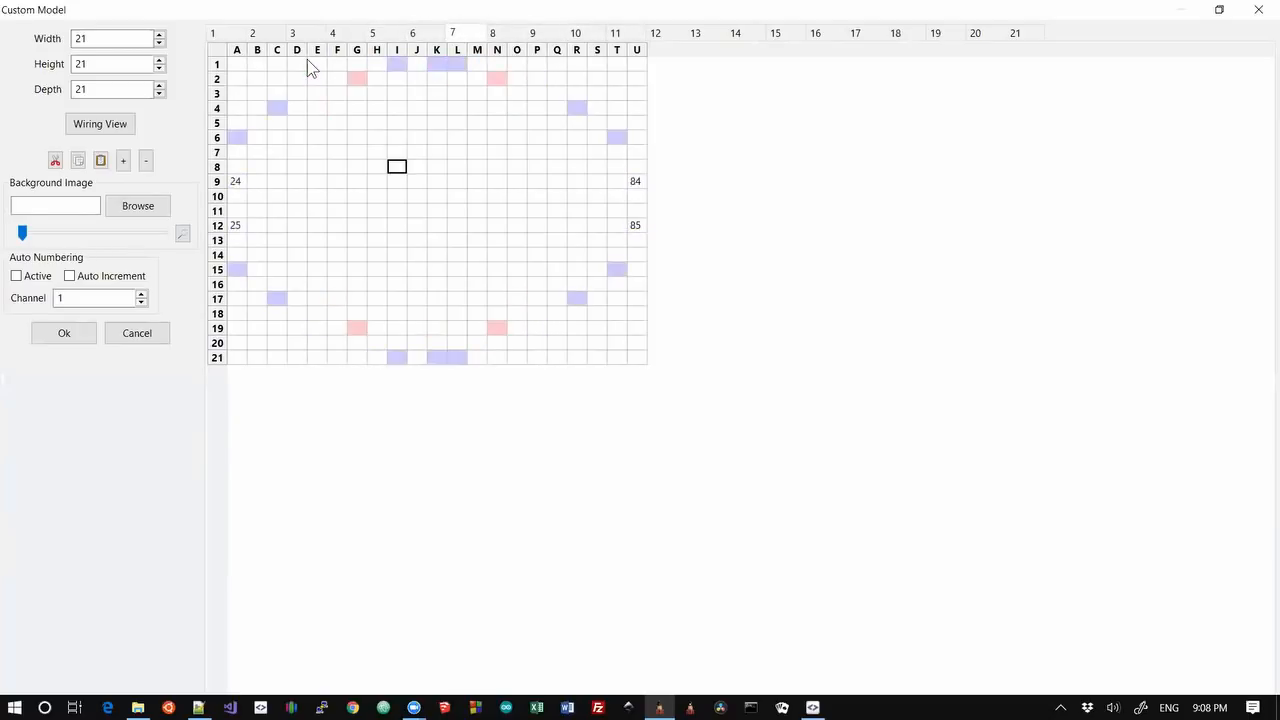
{"action": "scroll", "coordinate": [307, 59], "scroll_direction": "down", "scroll_amount": 5}
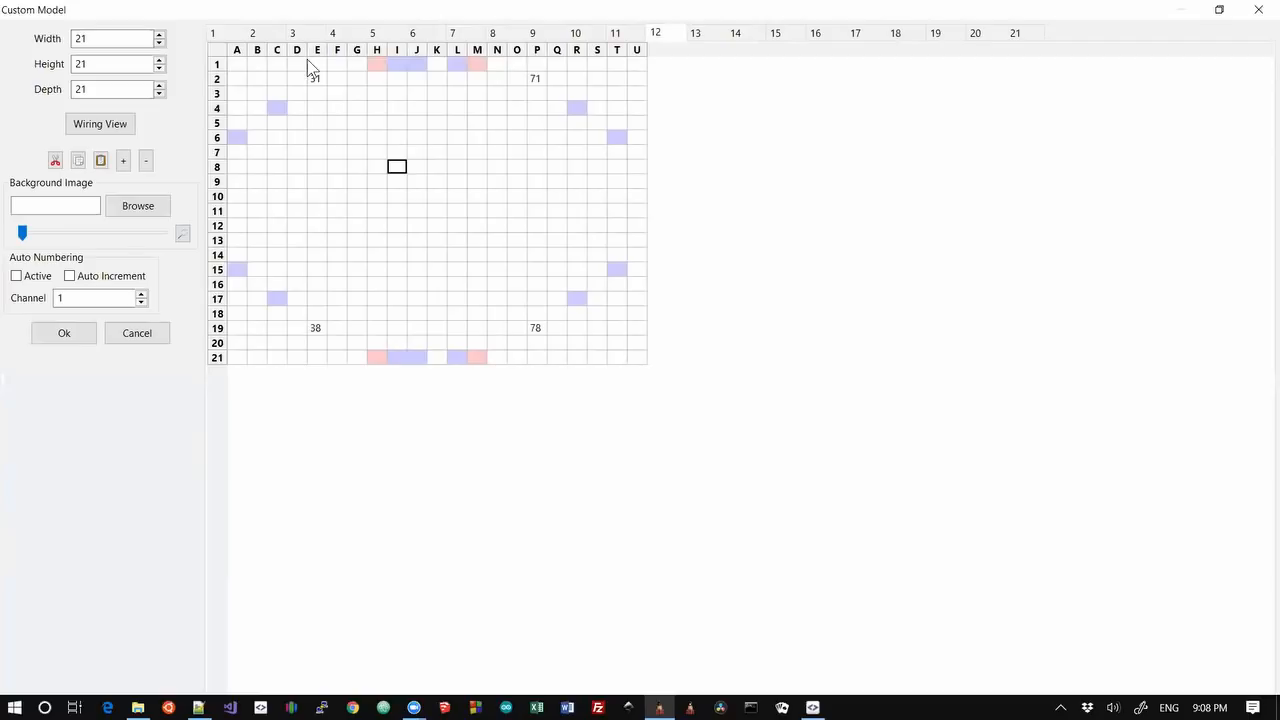
{"action": "scroll", "coordinate": [307, 59], "scroll_direction": "up", "scroll_amount": 4}
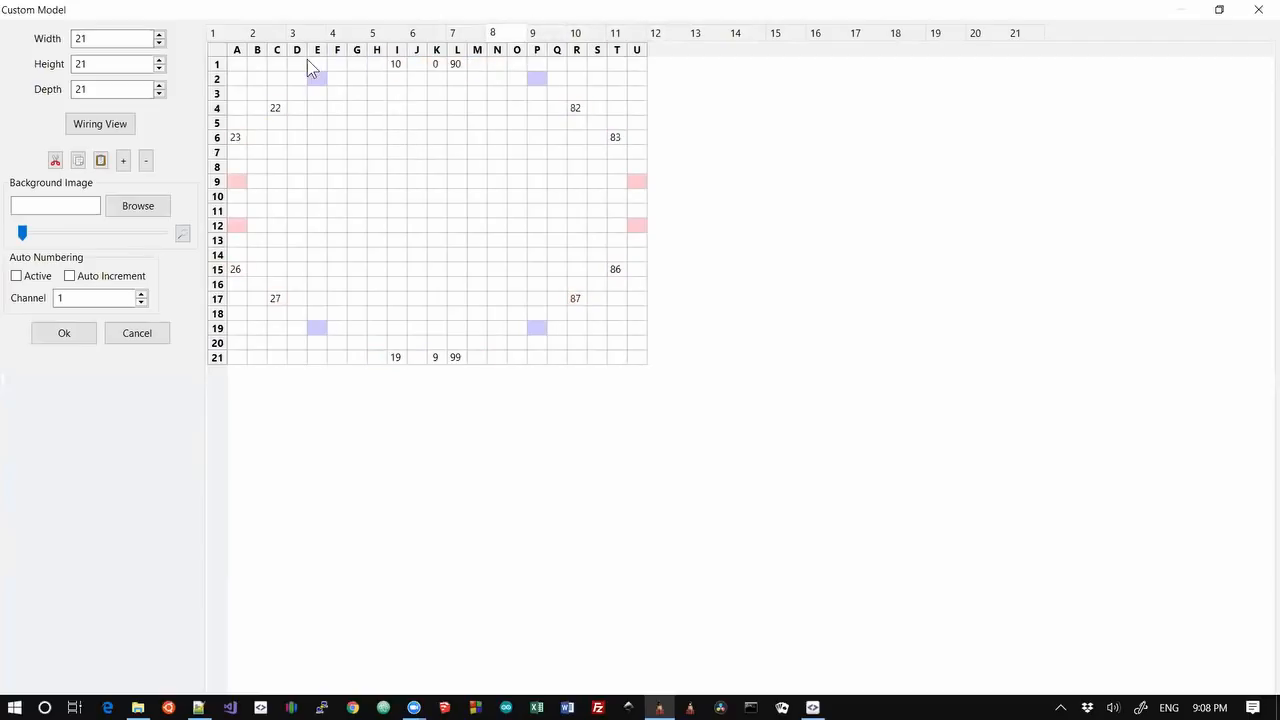
Move the grid cell selection to C7 and step through the Sphere-2 layers to layer 9
{"action": "key", "text": "Tab"}
{"action": "key", "text": "Tab"}
{"action": "key", "text": "Tab"}
{"action": "key", "text": "ctrl+Right"}
{"action": "key", "text": "ctrl+Left"}
{"action": "key", "text": "ctrl+Right"}
{"action": "key", "text": "ctrl+Left"}
{"action": "key", "text": "ctrl+Right"}
{"action": "key", "text": "ctrl+Left"}
{"action": "key", "text": "ctrl+Down"}
{"action": "key", "text": "ctrl+Up"}
{"action": "key", "text": "ctrl+Right"}
{"action": "key", "text": "ctrl+Left"}
{"action": "key", "text": "ctrl+shift+Right"}
{"action": "key", "text": "Down"}
{"action": "key", "text": "Down"}
{"action": "key", "text": "Down"}
{"action": "key", "text": "ctrl+Page_Down"}
{"action": "key", "text": "ctrl+Page_Down"}
{"action": "key", "text": "ctrl+Page_Down"}
{"action": "key", "text": "ctrl+Page_Down"}
{"action": "key", "text": "ctrl+Page_Down"}
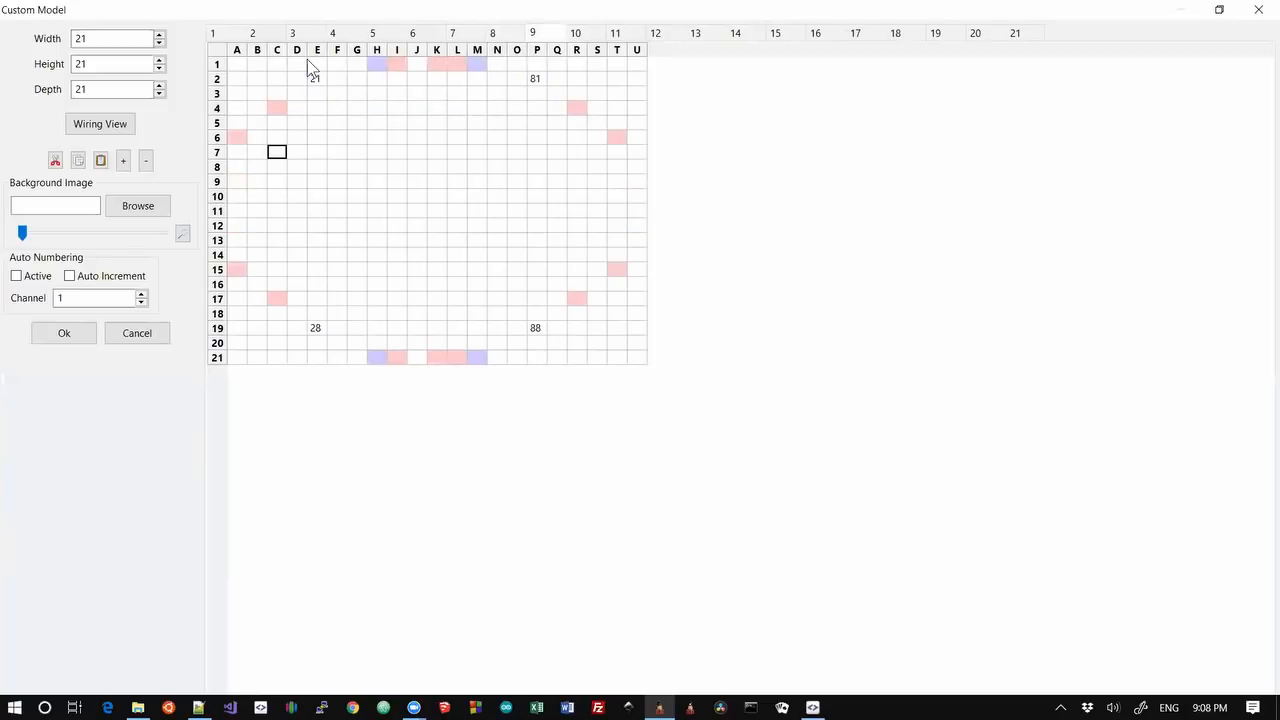
Step back through the Sphere-2 layers to layer 2, examining how the node positions shift
{"action": "key", "text": "ctrl+Page_Up"}
{"action": "key", "text": "ctrl+Page_Up"}
{"action": "key", "text": "ctrl+Page_Up"}
{"action": "key", "text": "ctrl+Page_Up"}
{"action": "key", "text": "ctrl+Page_Up"}
{"action": "key", "text": "ctrl+Page_Up"}
{"action": "key", "text": "ctrl+Page_Up"}
{"action": "key", "text": "ctrl+Page_Up"}
{"action": "key", "text": "ctrl+Page_Up"}
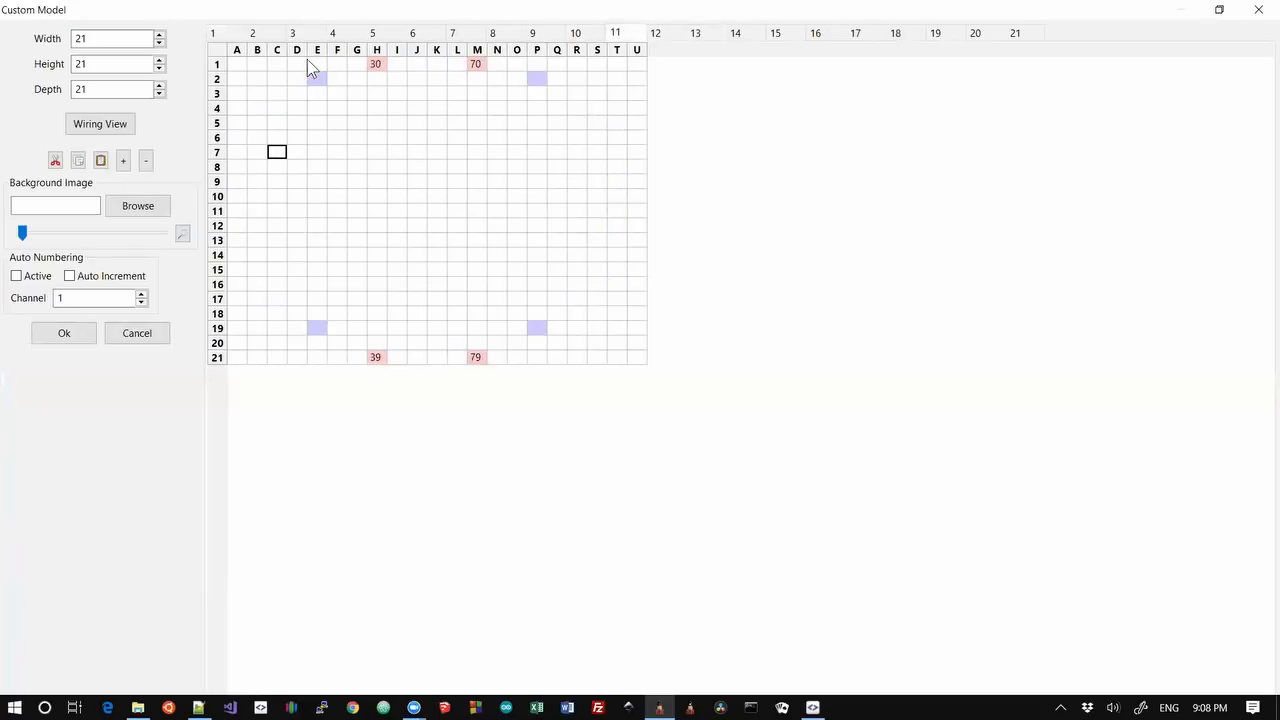
{"action": "key", "text": "ctrl+Page_Up"}
{"action": "key", "text": "ctrl+Page_Up"}
{"action": "key", "text": "ctrl+Page_Up"}
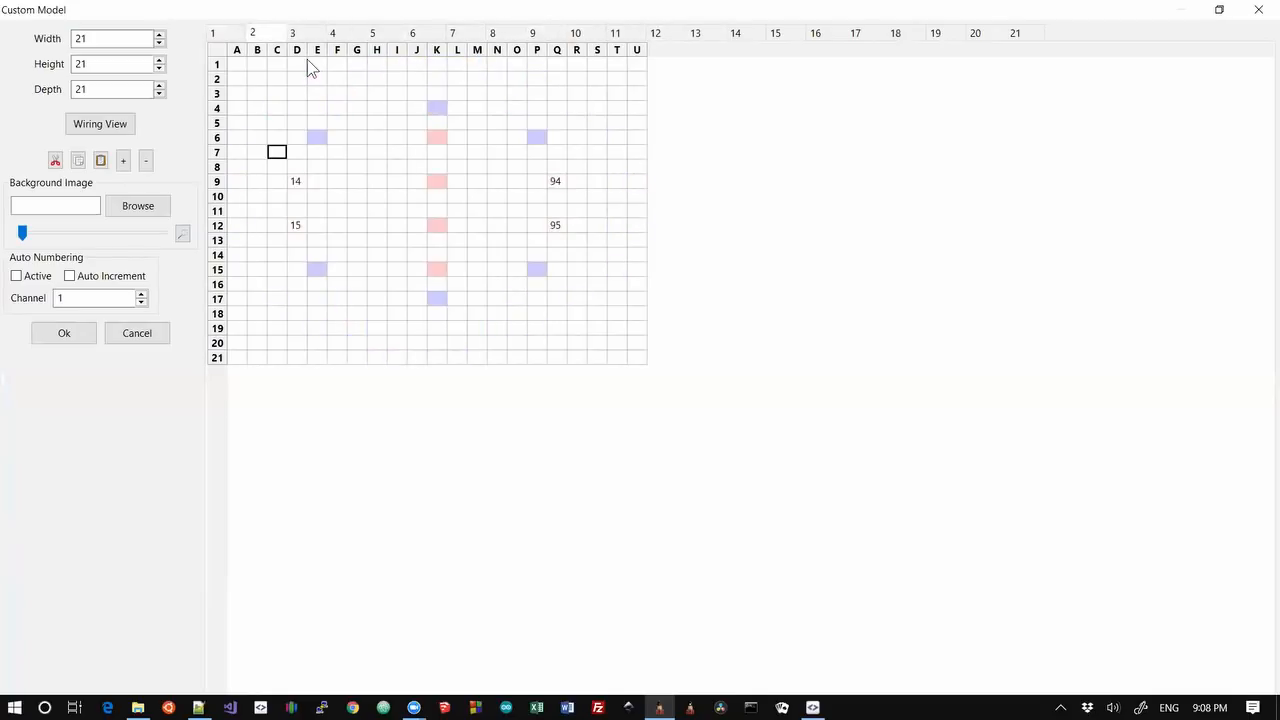
Advance through the Sphere-2 layers from 2 past layer 15, following the node numbers and coloured neighbouring-layer cells
{"action": "key", "text": "ctrl+Page_Down"}
{"action": "key", "text": "ctrl+Page_Down"}
{"action": "key", "text": "ctrl+Page_Down"}
{"action": "key", "text": "ctrl+Page_Down"}
{"action": "key", "text": "ctrl+Page_Down"}
{"action": "key", "text": "ctrl+Page_Down"}
{"action": "key", "text": "ctrl+Page_Down"}
{"action": "key", "text": "ctrl+Page_Down"}
{"action": "key", "text": "ctrl+Page_Down"}
{"action": "key", "text": "ctrl+Page_Down"}
{"action": "key", "text": "ctrl+Page_Down"}
{"action": "key", "text": "ctrl+Page_Down"}
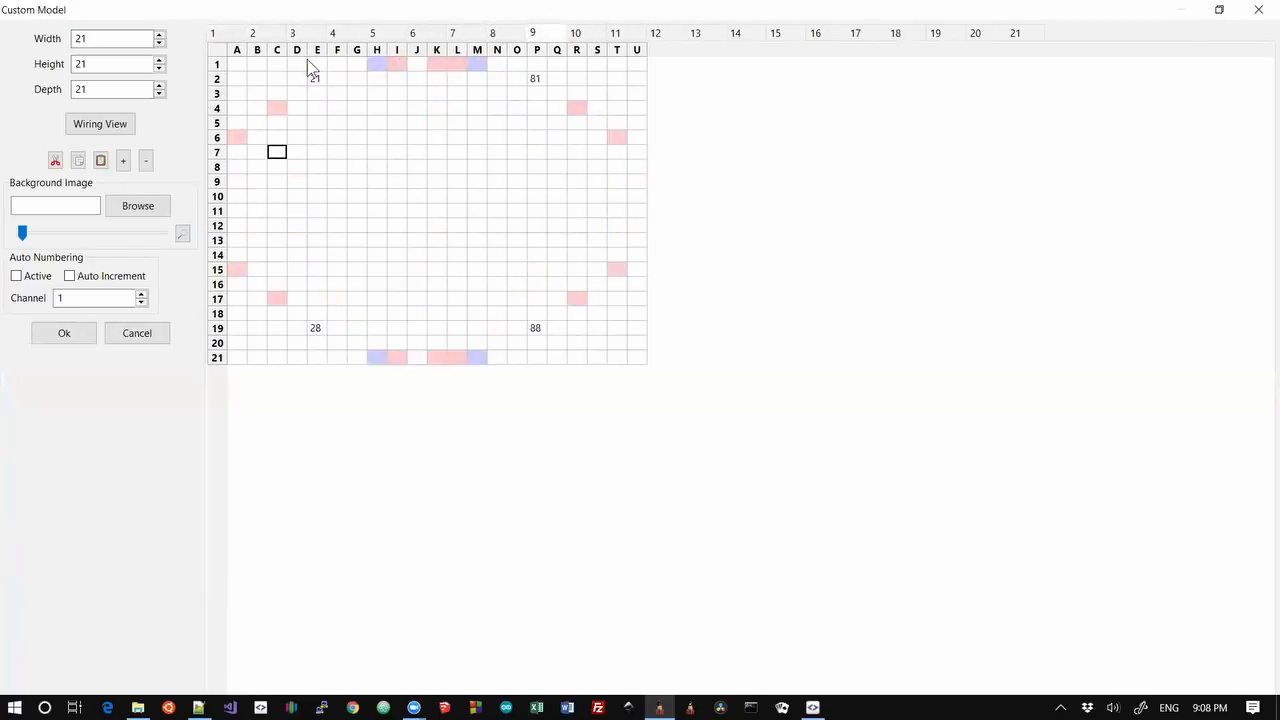
{"action": "key", "text": "ctrl+Page_Down"}
{"action": "key", "text": "ctrl+Page_Down"}
{"action": "key", "text": "ctrl+Page_Down"}
{"action": "key", "text": "ctrl+Page_Down"}
{"action": "key", "text": "ctrl+Page_Down"}
{"action": "key", "text": "ctrl+Page_Down"}
{"action": "key", "text": "ctrl+Page_Down"}
{"action": "key", "text": "ctrl+Page_Down"}
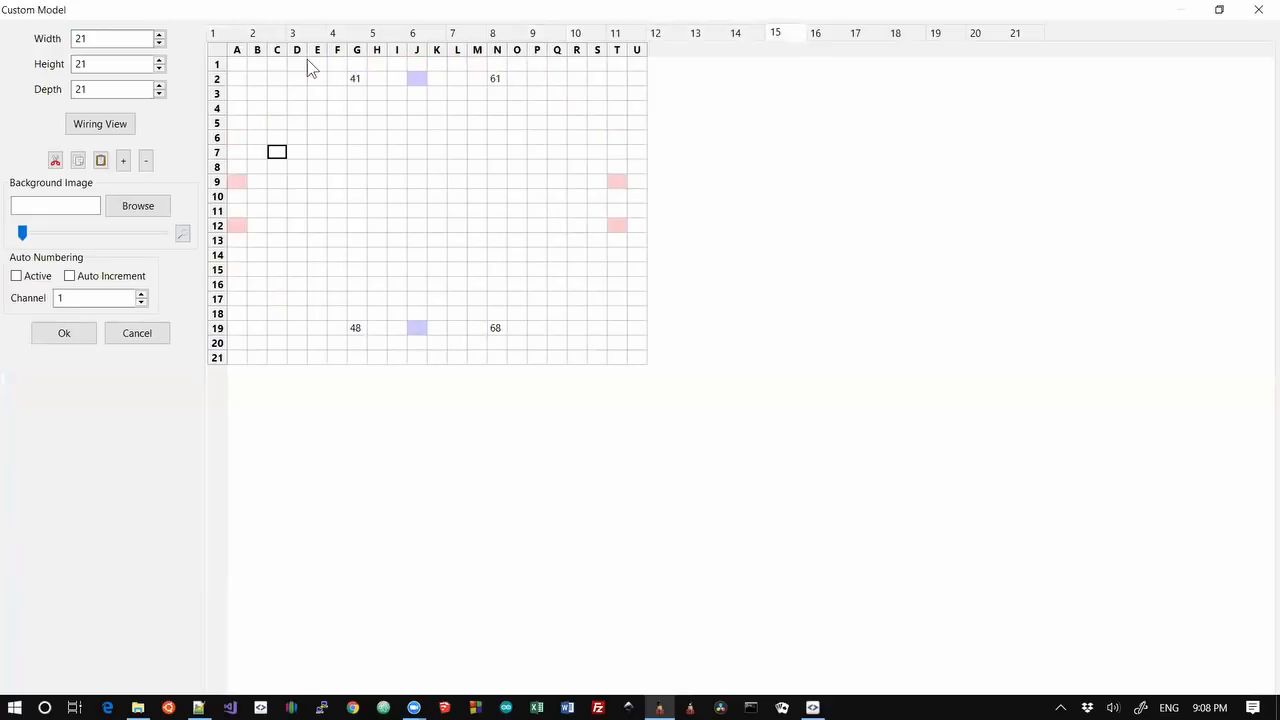
Go back through the Sphere-2 layers from 19 to layer 1, following the sphere's outline across the layers
{"action": "key", "text": "ctrl+Page_Up"}
{"action": "key", "text": "ctrl+Page_Up"}
{"action": "key", "text": "ctrl+Page_Up"}
{"action": "key", "text": "ctrl+Page_Up"}
{"action": "key", "text": "ctrl+Page_Up"}
{"action": "key", "text": "ctrl+Page_Up"}
{"action": "key", "text": "ctrl+Page_Up"}
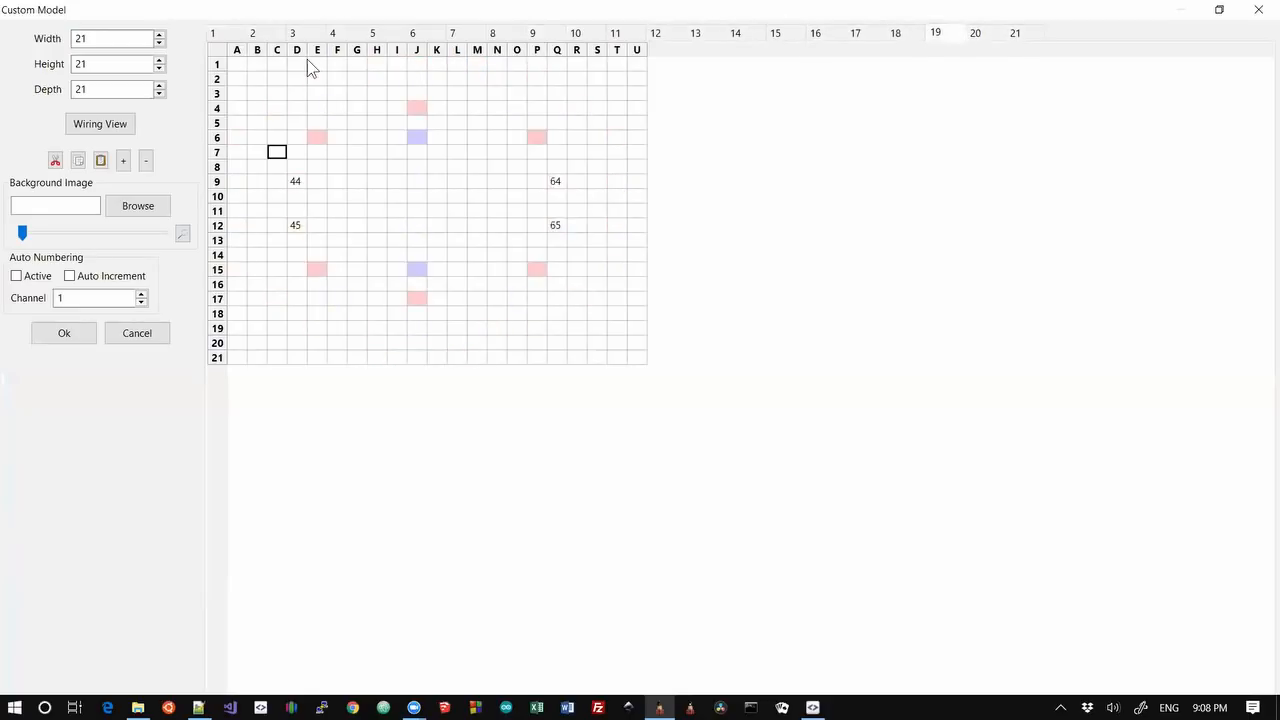
{"action": "key", "text": "ctrl+Page_Up"}
{"action": "key", "text": "ctrl+Page_Up"}
{"action": "key", "text": "ctrl+Page_Up"}
{"action": "key", "text": "ctrl+Page_Up"}
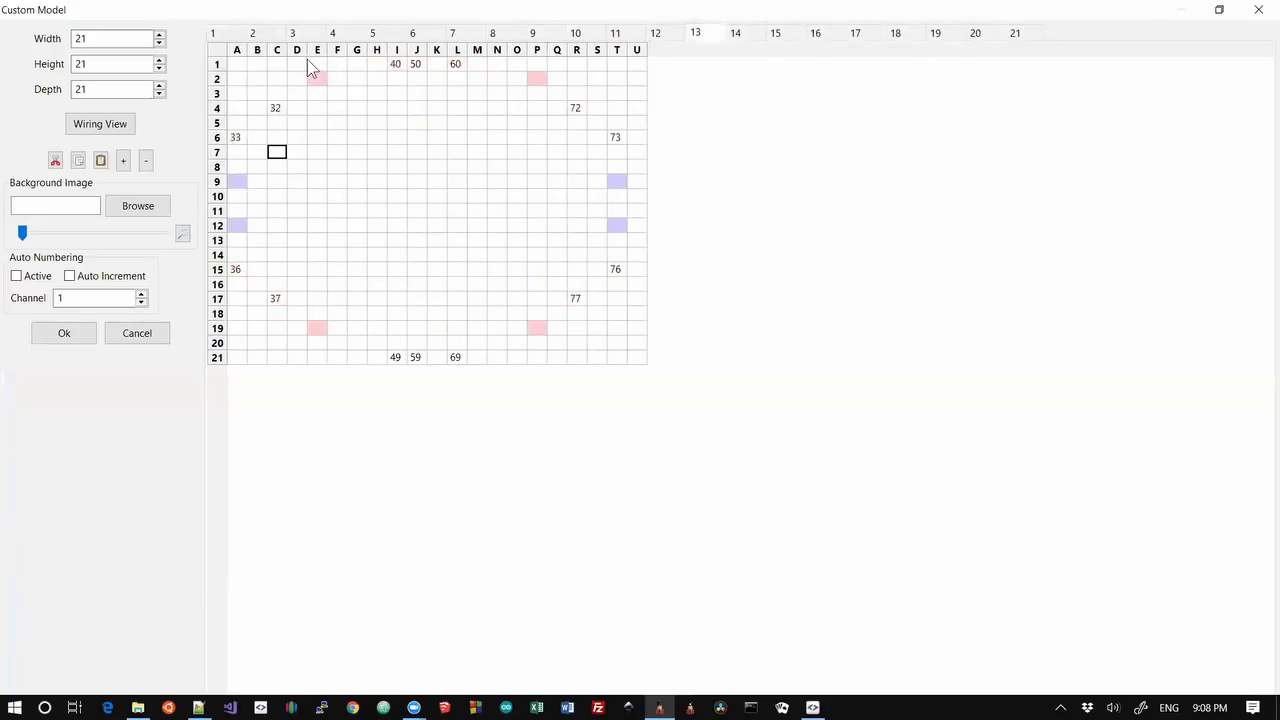
{"action": "key", "text": "ctrl+Page_Up"}
{"action": "key", "text": "ctrl+Page_Up"}
{"action": "key", "text": "ctrl+Page_Up"}
{"action": "key", "text": "ctrl+Page_Up"}
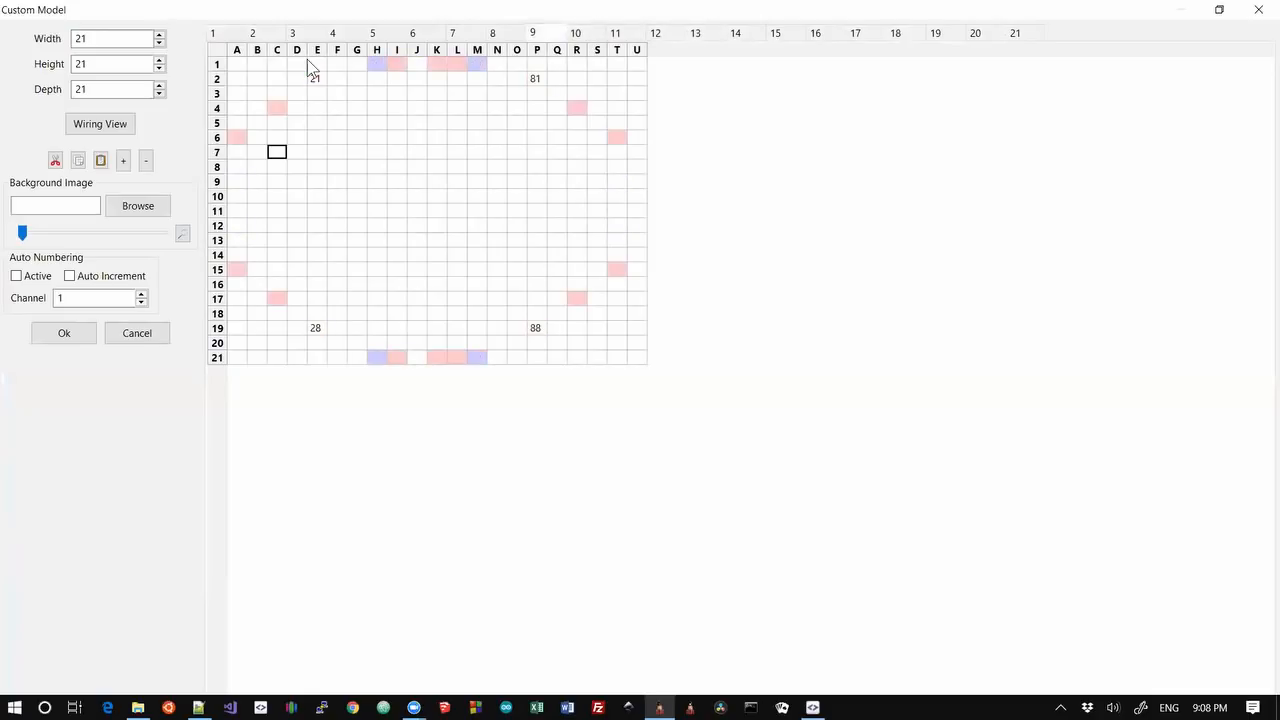
{"action": "key", "text": "ctrl+Page_Up"}
{"action": "key", "text": "ctrl+Page_Up"}
{"action": "key", "text": "ctrl+Page_Up"}
{"action": "key", "text": "ctrl+Page_Up"}
{"action": "key", "text": "ctrl+Page_Up"}
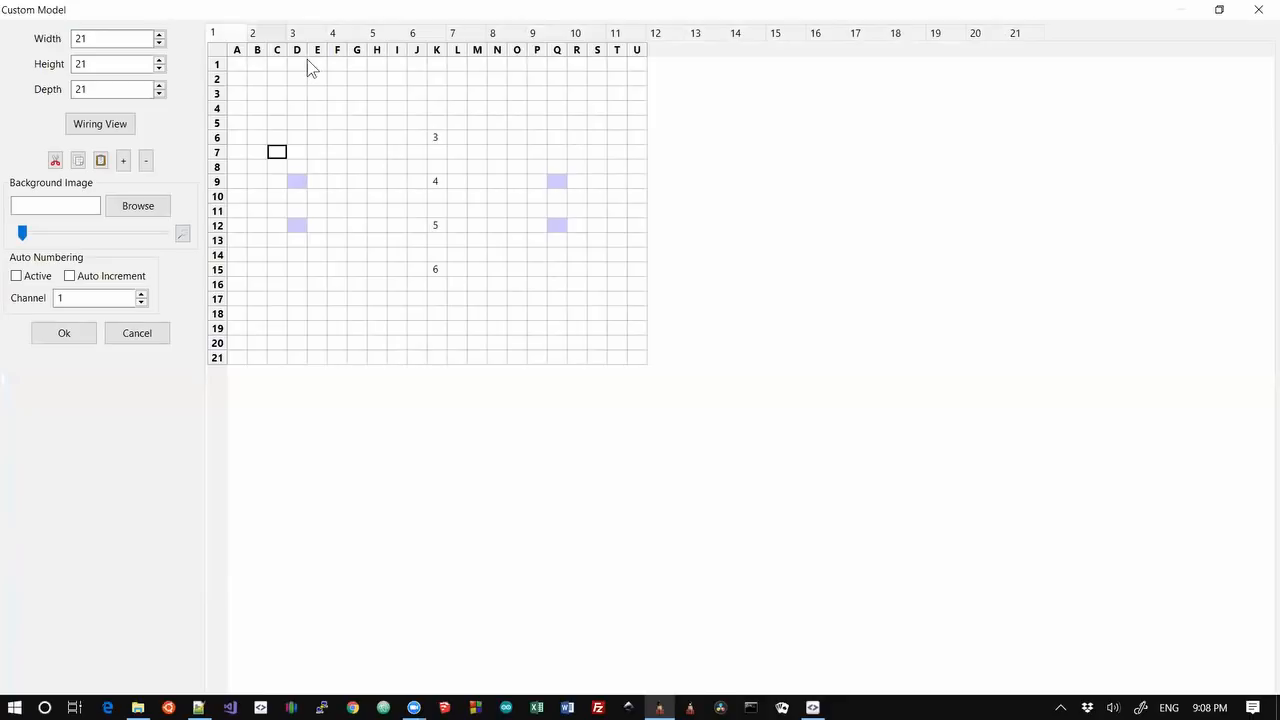
Examine the Sphere-2 layers from 1 to 10 once more and close the custom model editor without saving changes
{"action": "key", "text": "ctrl+Page_Down"}
{"action": "key", "text": "ctrl+Page_Down"}
{"action": "key", "text": "ctrl+Page_Down"}
{"action": "key", "text": "ctrl+Page_Down"}
{"action": "key", "text": "ctrl+Page_Down"}
{"action": "key", "text": "ctrl+Page_Down"}
{"action": "key", "text": "ctrl+Page_Down"}
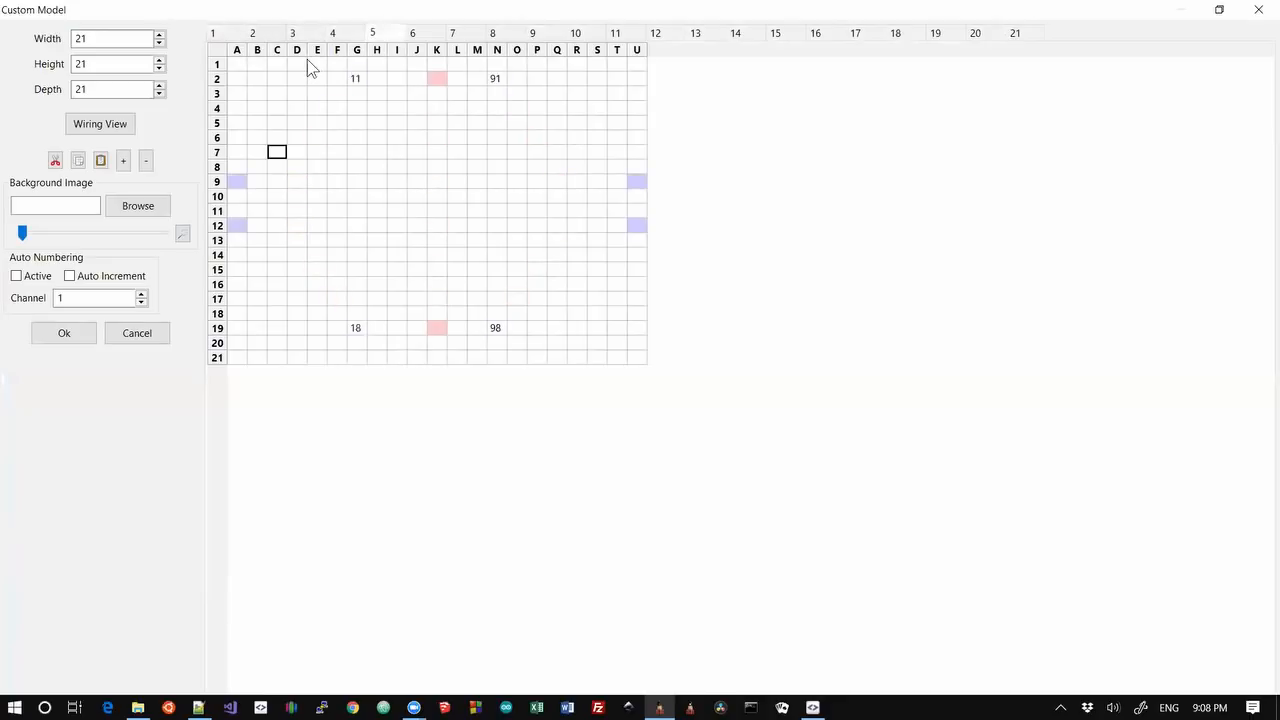
{"action": "key", "text": "ctrl+Page_Down"}
{"action": "key", "text": "ctrl+Page_Down"}
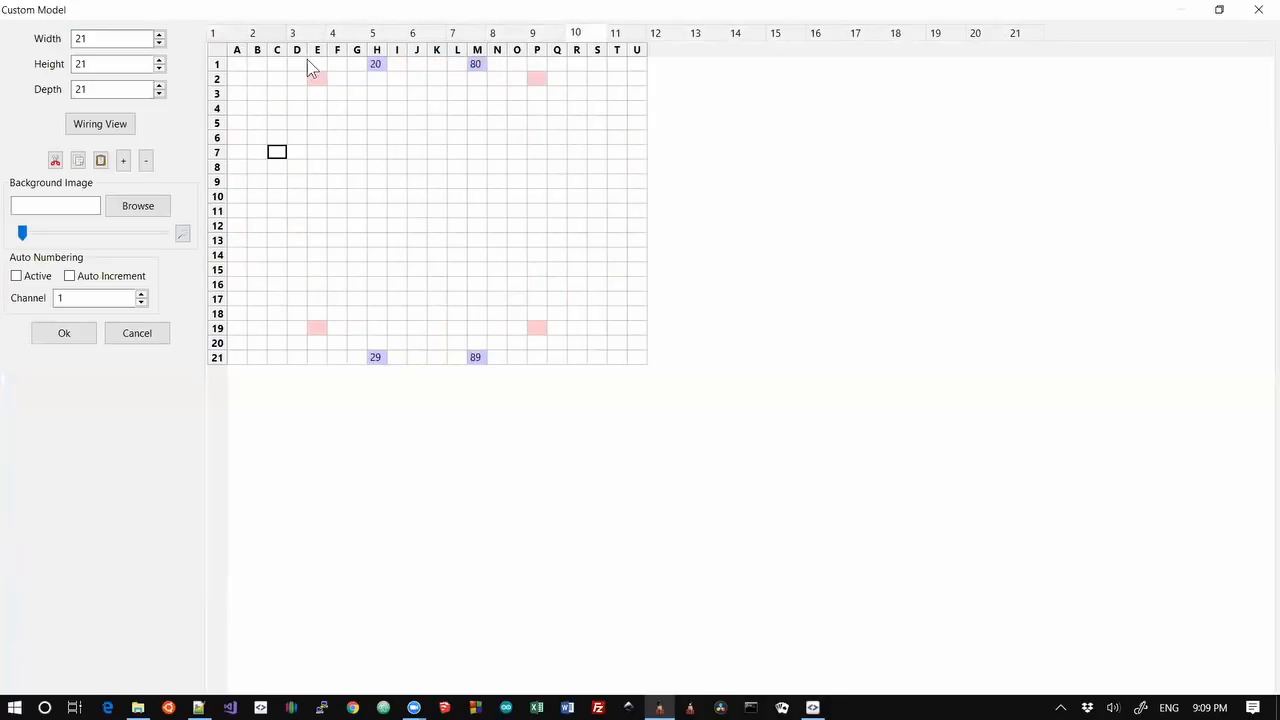
{"action": "left_click", "coordinate": [1258, 9]}
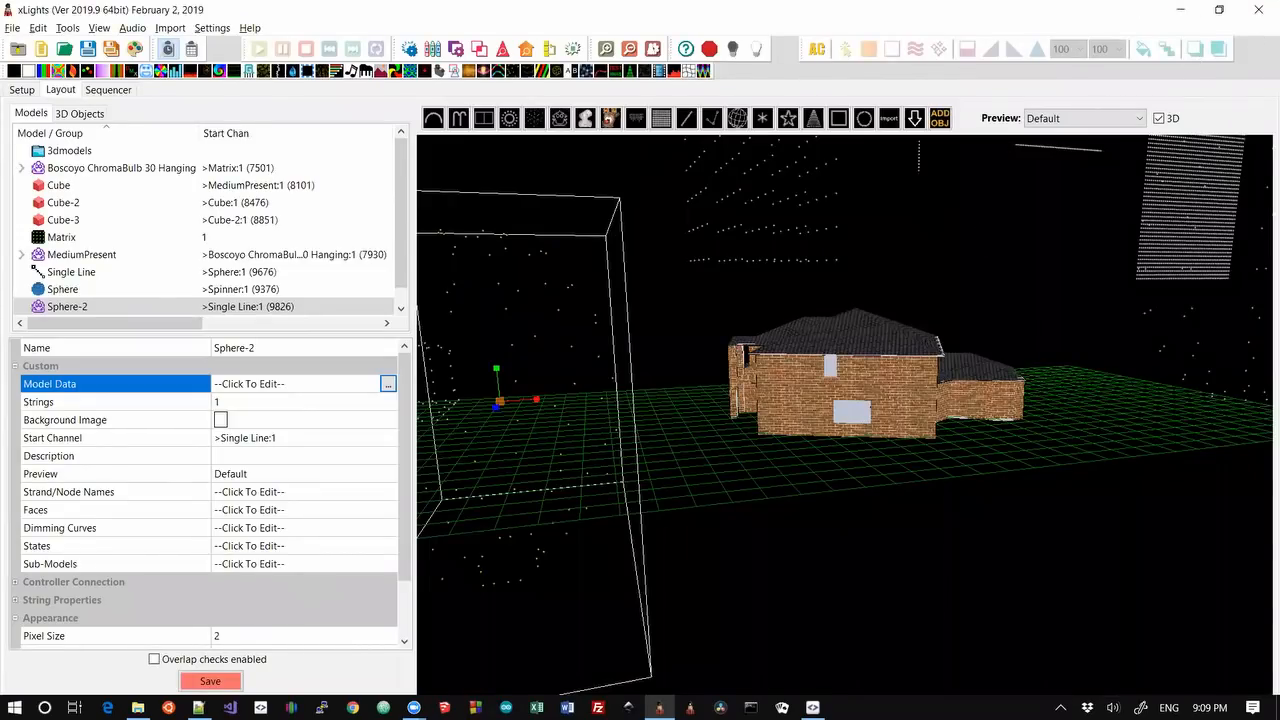
{"action": "key", "text": "alt+Tab"}
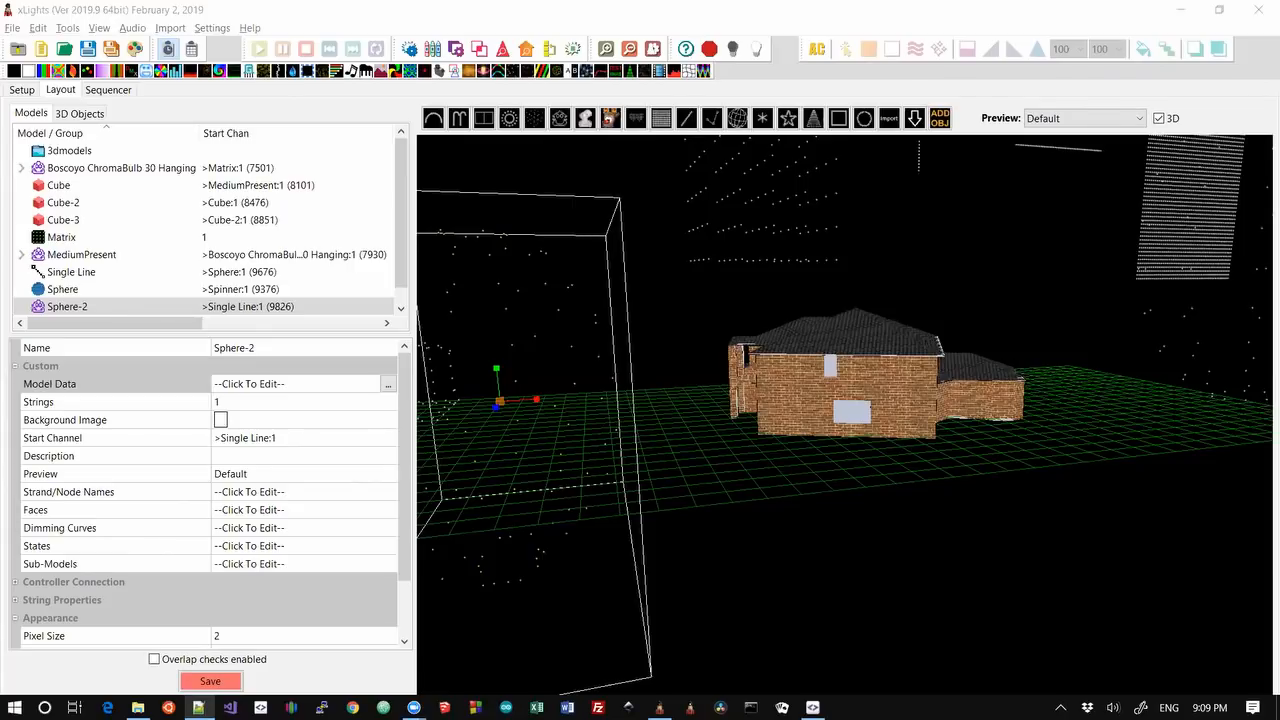
{"action": "left_click_drag", "start_coordinate": [880, 453], "coordinate": [858, 404]}
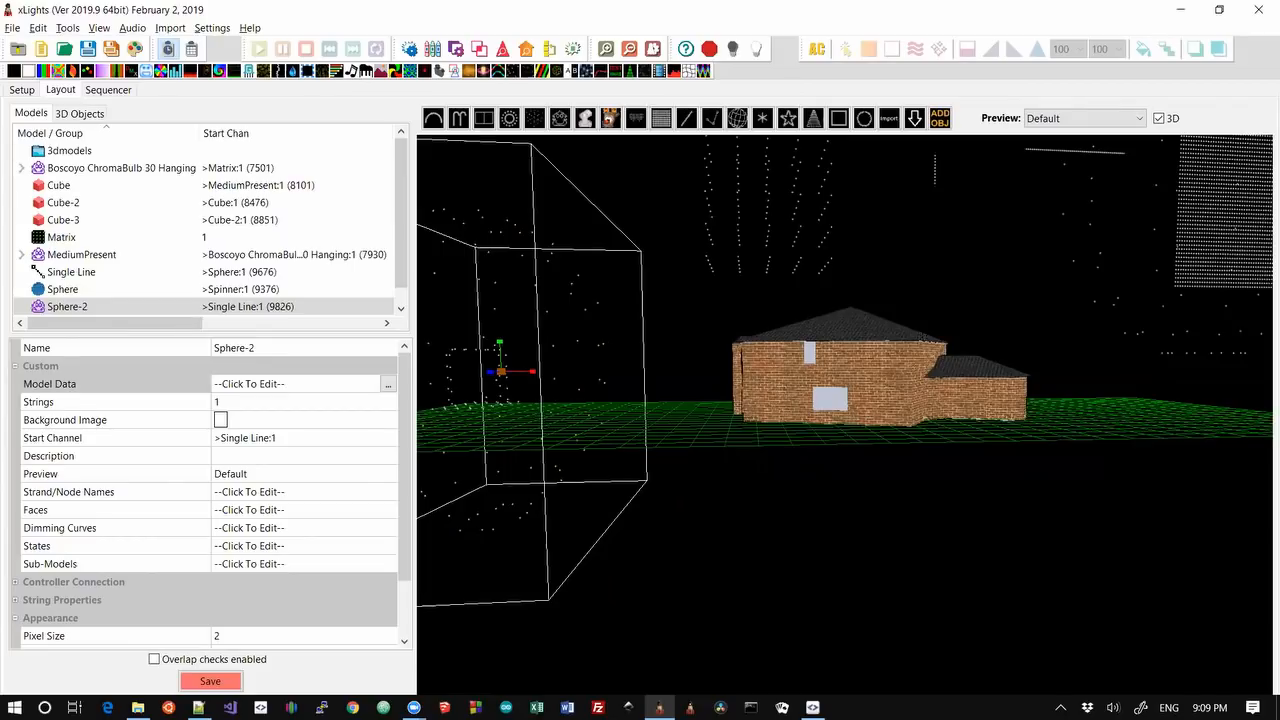
Select the first Morph effect on the Matrix in the sequencer and examine it in the model and house previews
{"action": "key", "text": "alt+Tab"}
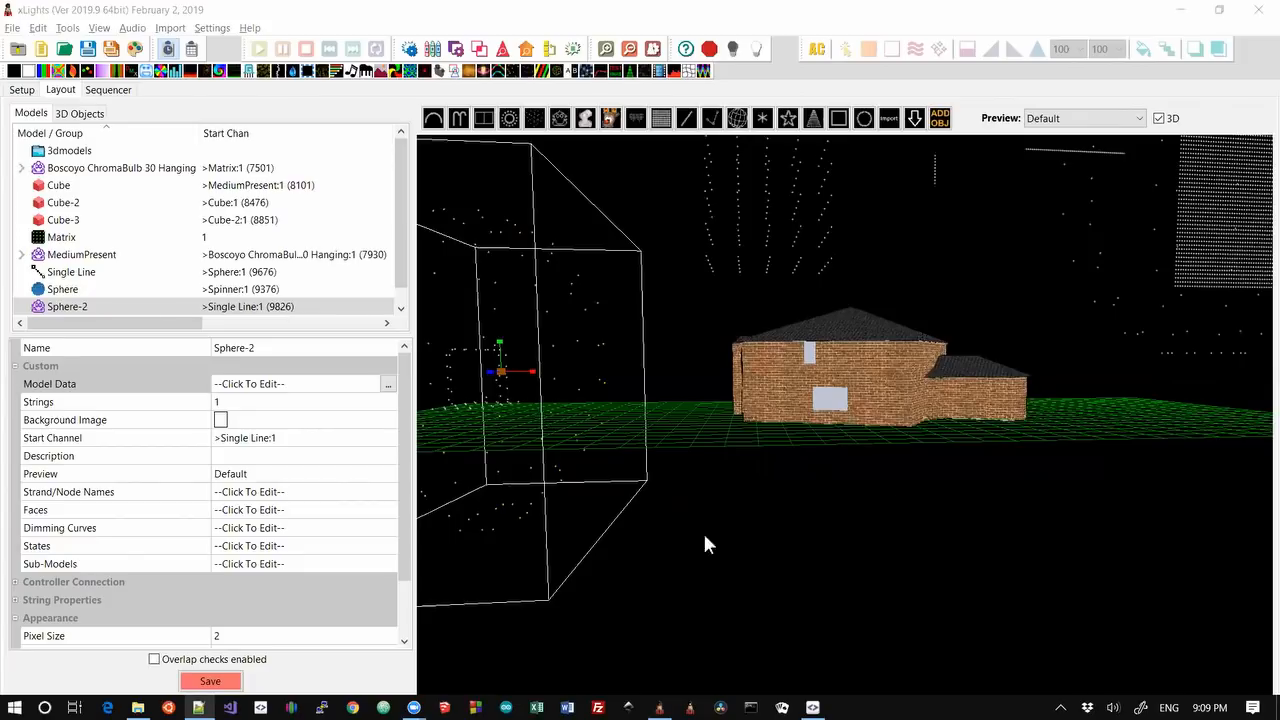
{"action": "left_click", "coordinate": [115, 90]}
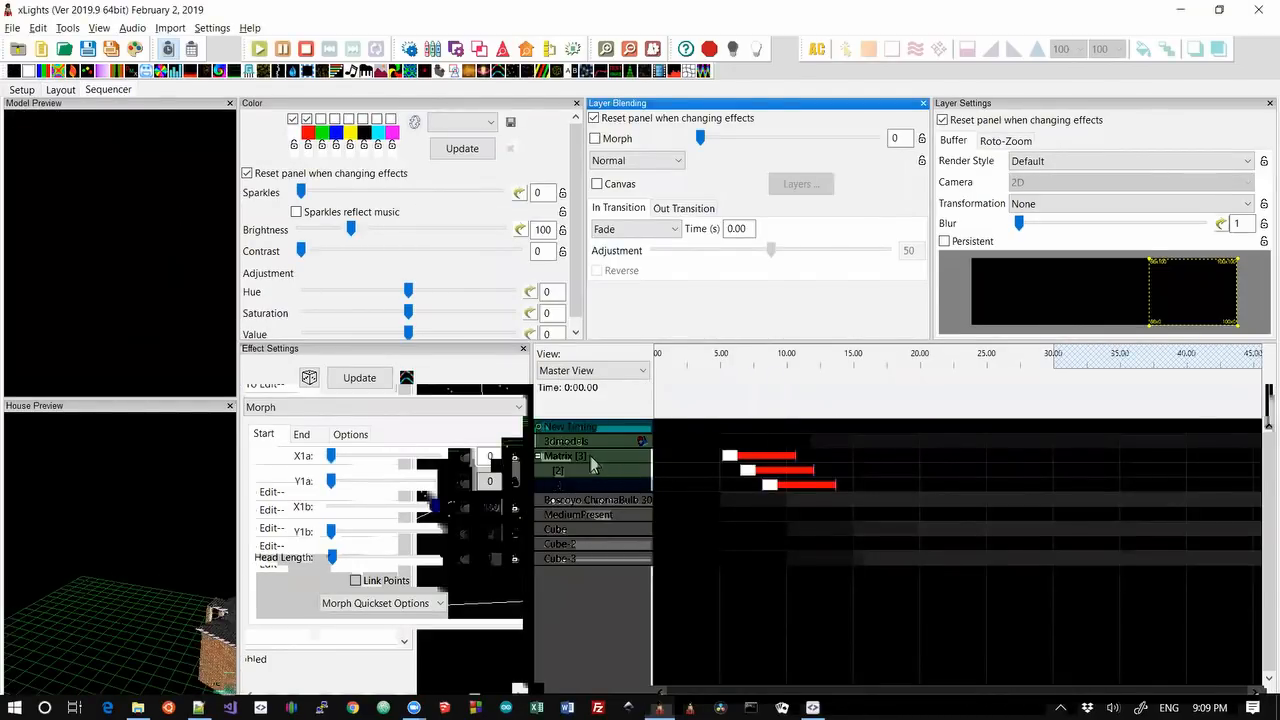
{"action": "left_click", "coordinate": [761, 457]}
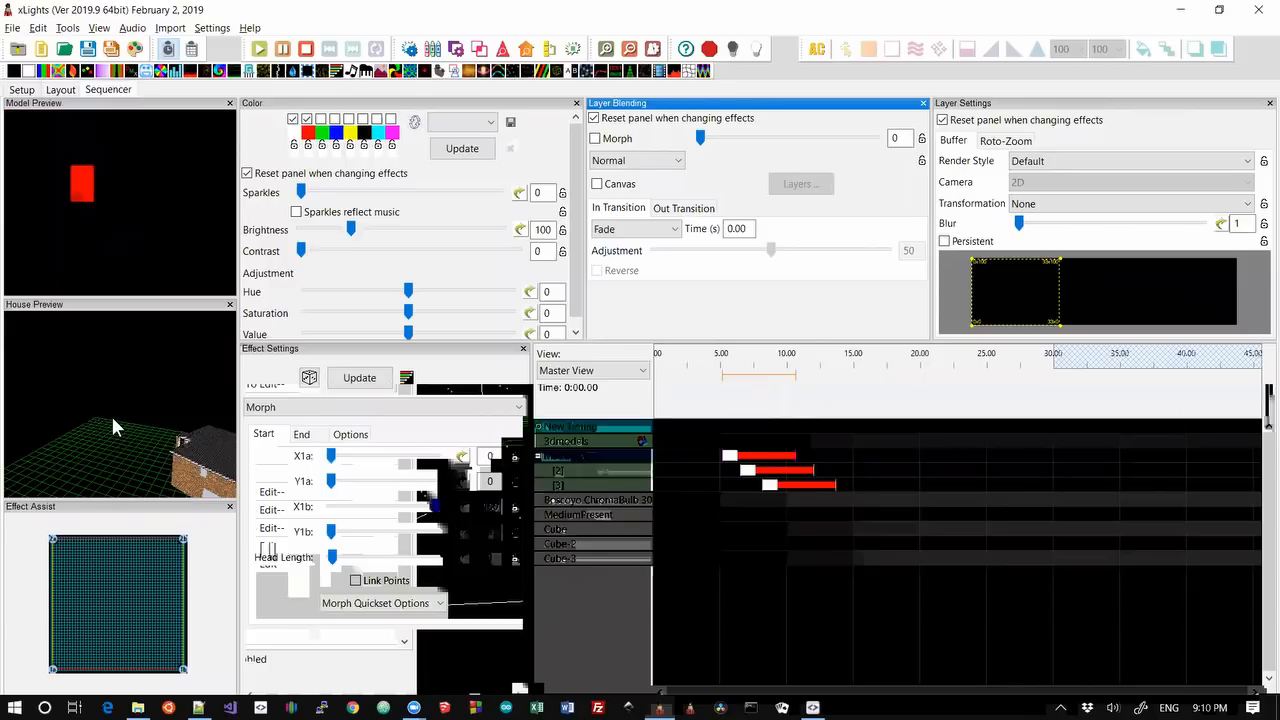
{"action": "left_click_drag", "start_coordinate": [112, 419], "coordinate": [11, 414]}
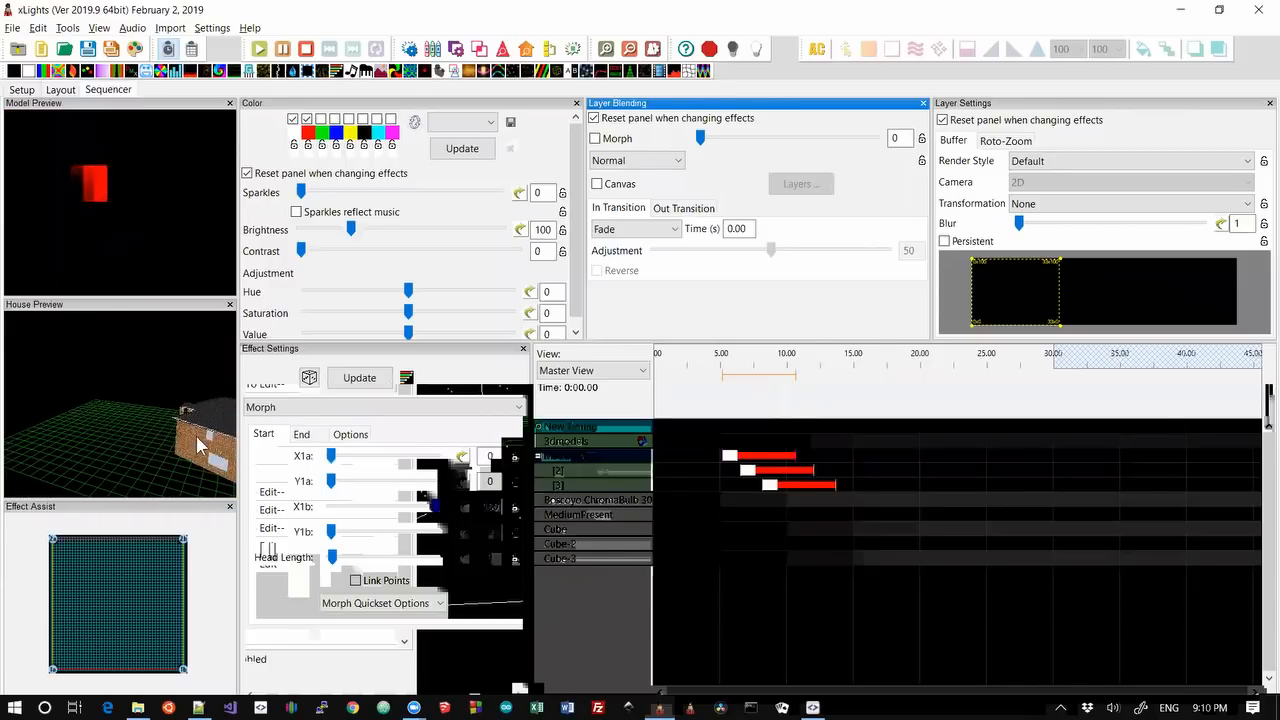
{"action": "left_click_drag", "start_coordinate": [200, 447], "coordinate": [24, 396]}
{"action": "left_click", "coordinate": [100, 235]}
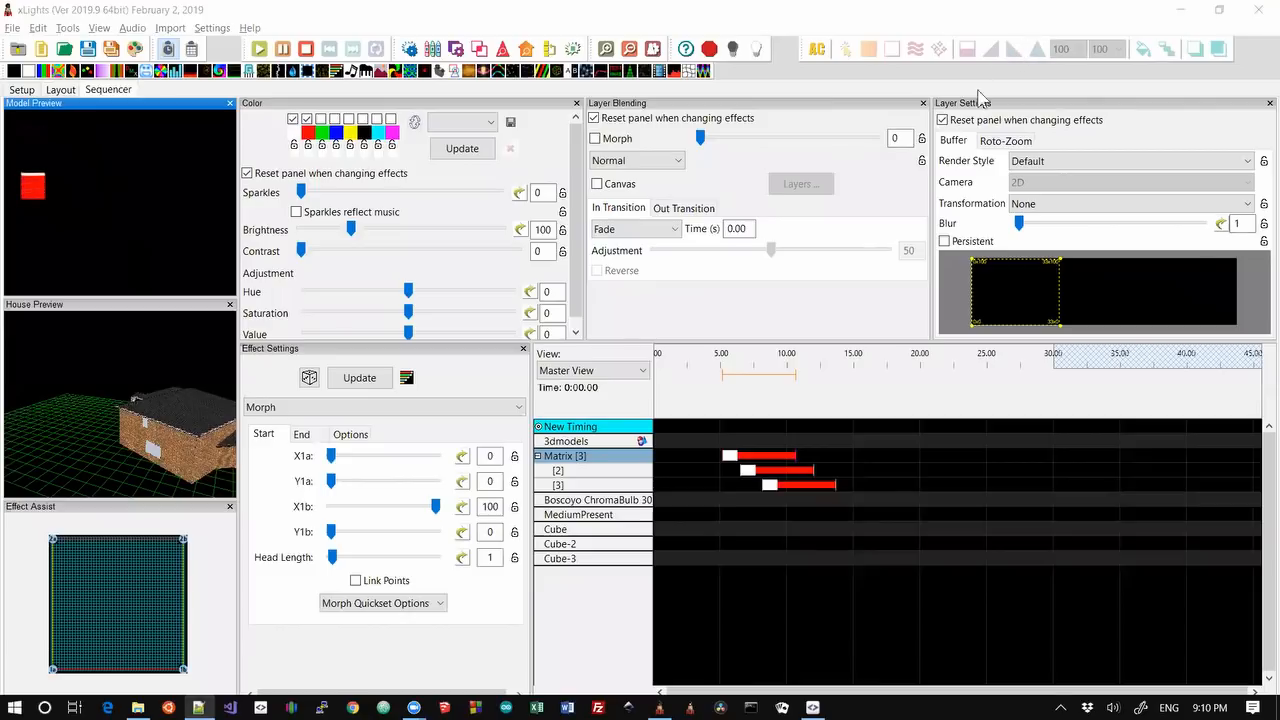
Return to the layout and add a Star model just above the roof of the house
{"action": "left_click", "coordinate": [62, 89]}
{"action": "left_click_drag", "start_coordinate": [928, 258], "coordinate": [877, 233]}
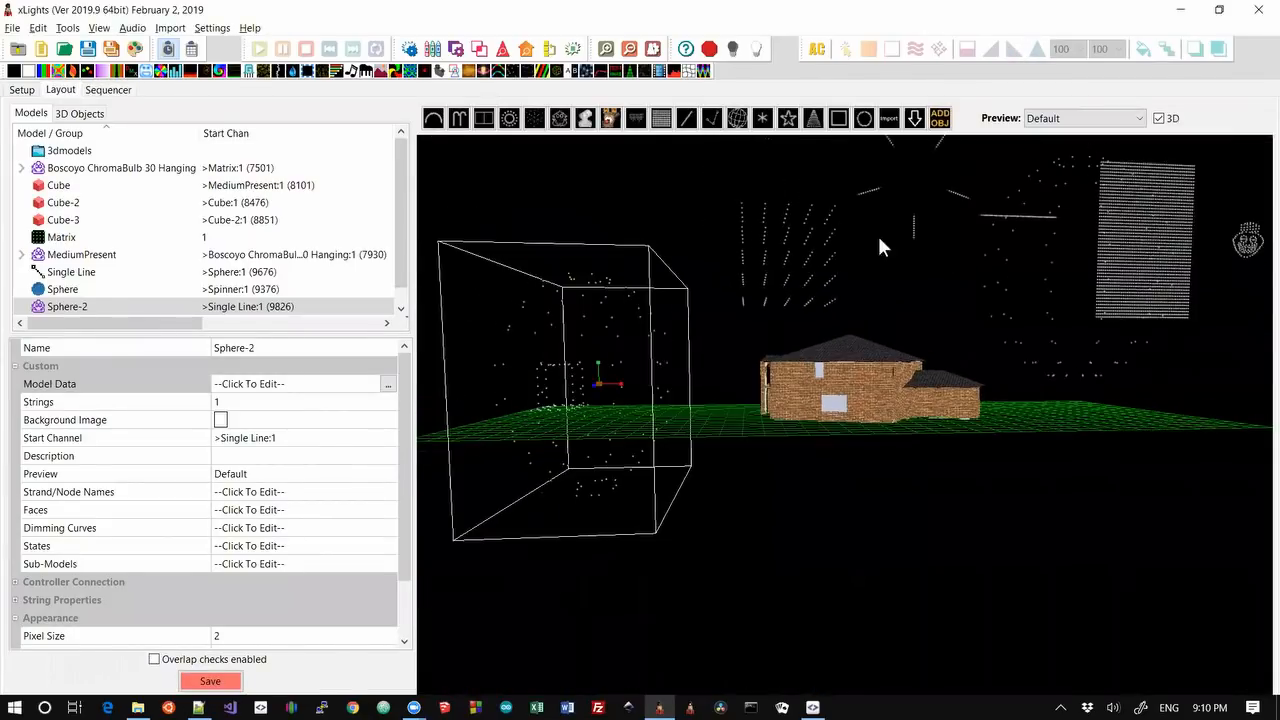
{"action": "left_click", "coordinate": [788, 118]}
{"action": "left_click", "coordinate": [877, 304]}
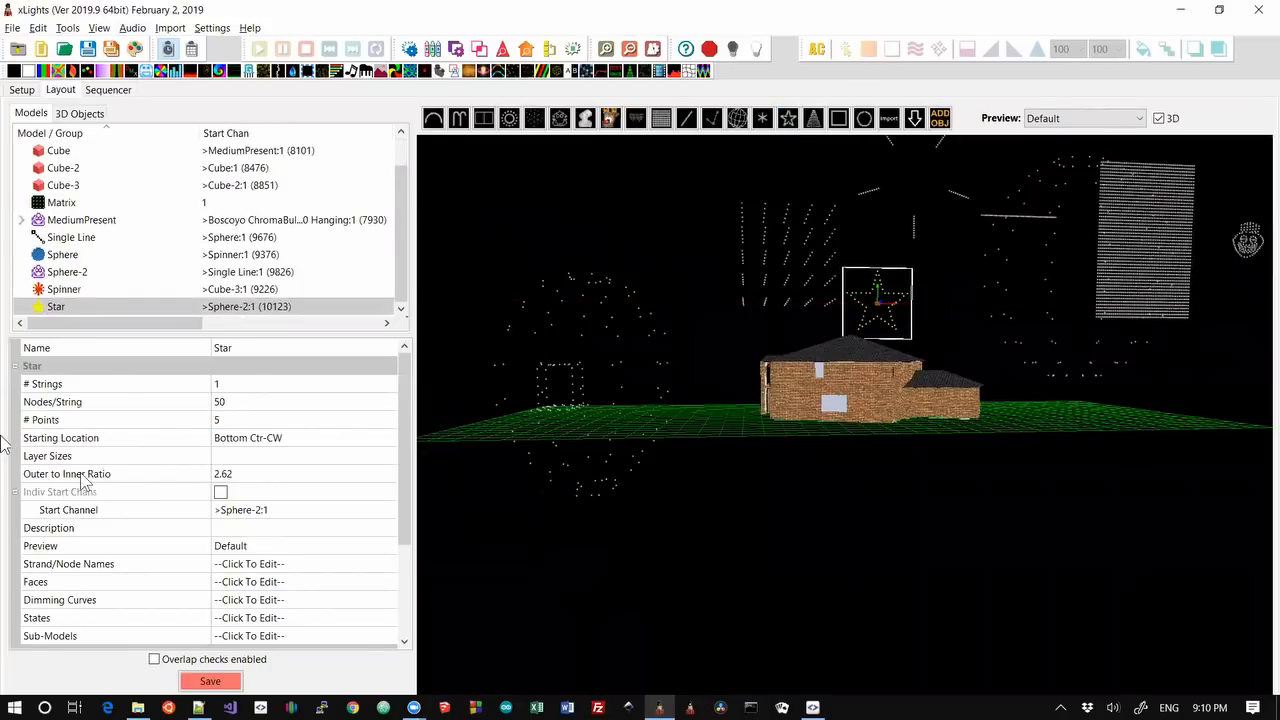
Set the star's Outer to Inner Ratio to 1.22 and its layer sizes to 40,30,20
{"action": "left_click", "coordinate": [248, 477]}
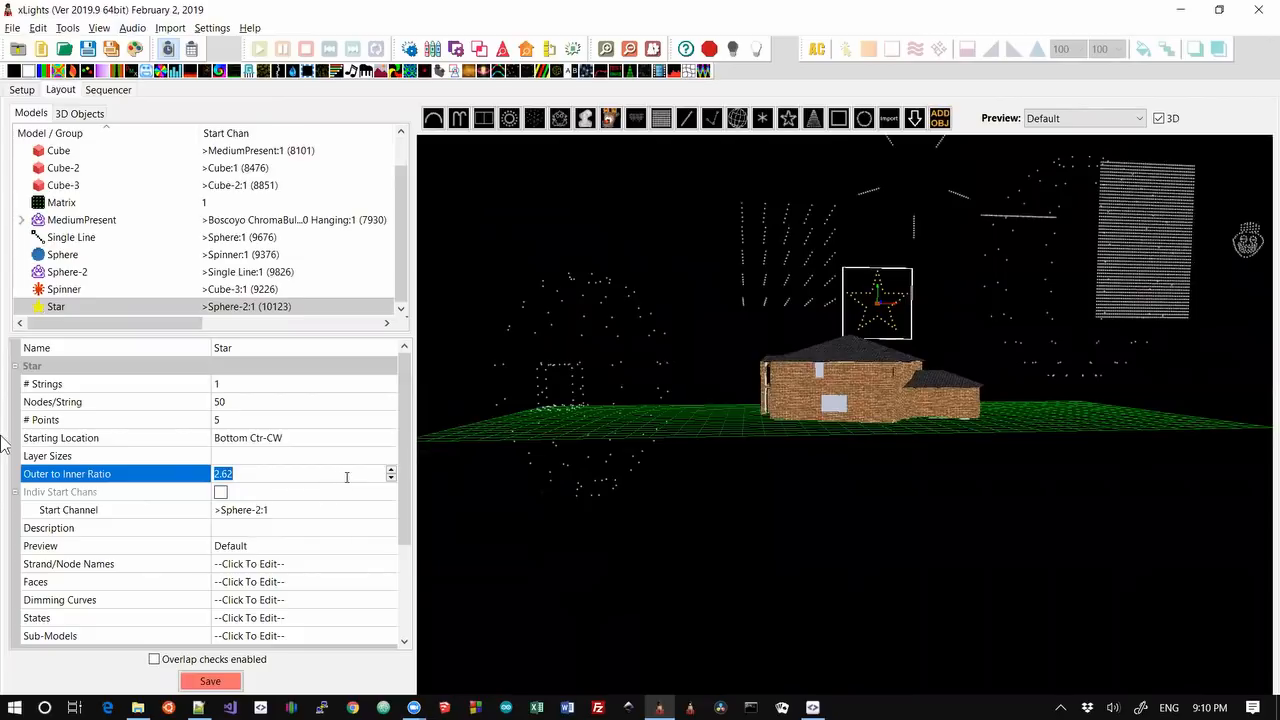
{"action": "left_click", "coordinate": [391, 471]}
{"action": "left_click", "coordinate": [391, 471]}
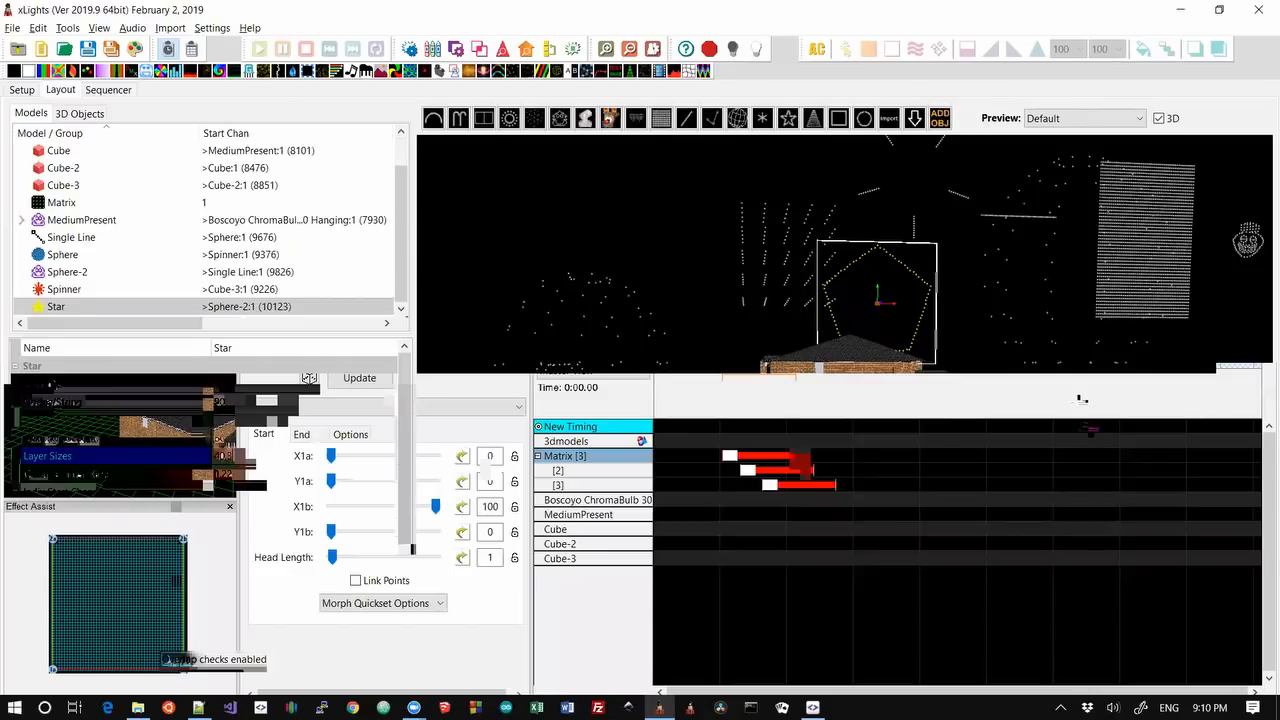
{"action": "type", "text": "0,20"}
{"action": "key", "text": "Return"}
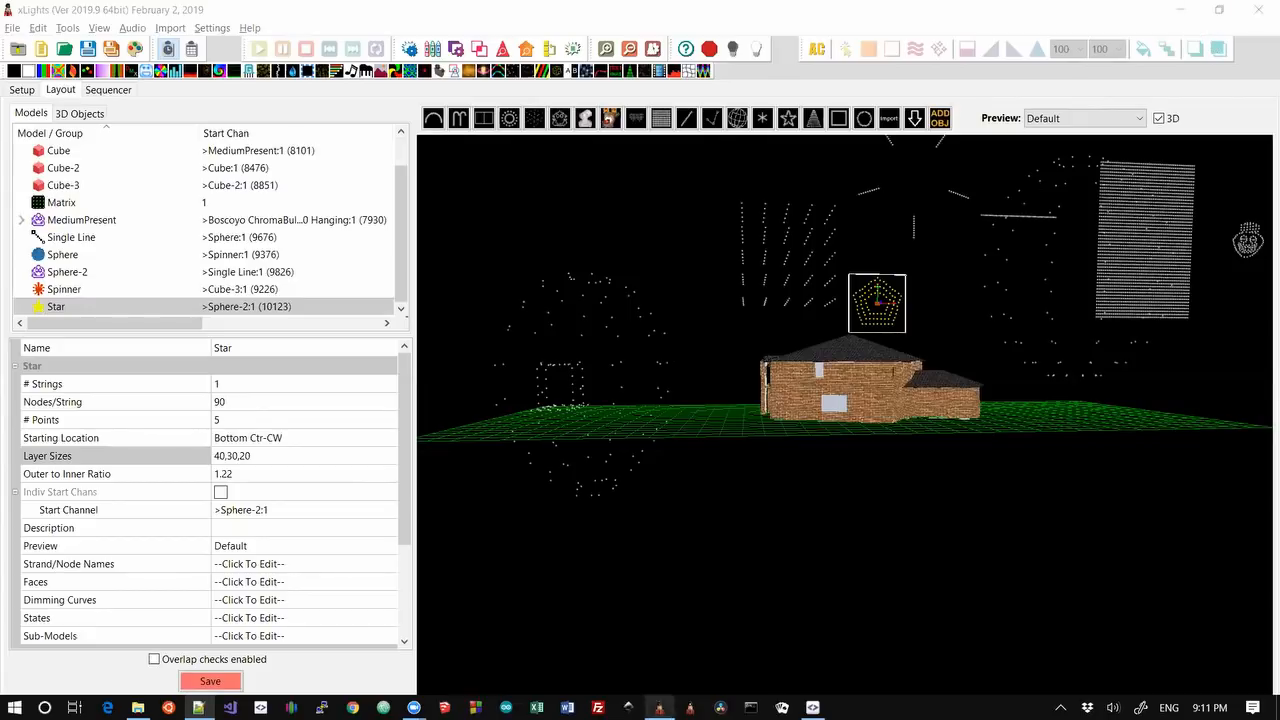
Switch to xLights Scheduler and open the HELLO text item of the unnamed playlist for editing
{"action": "left_click", "coordinate": [688, 700]}
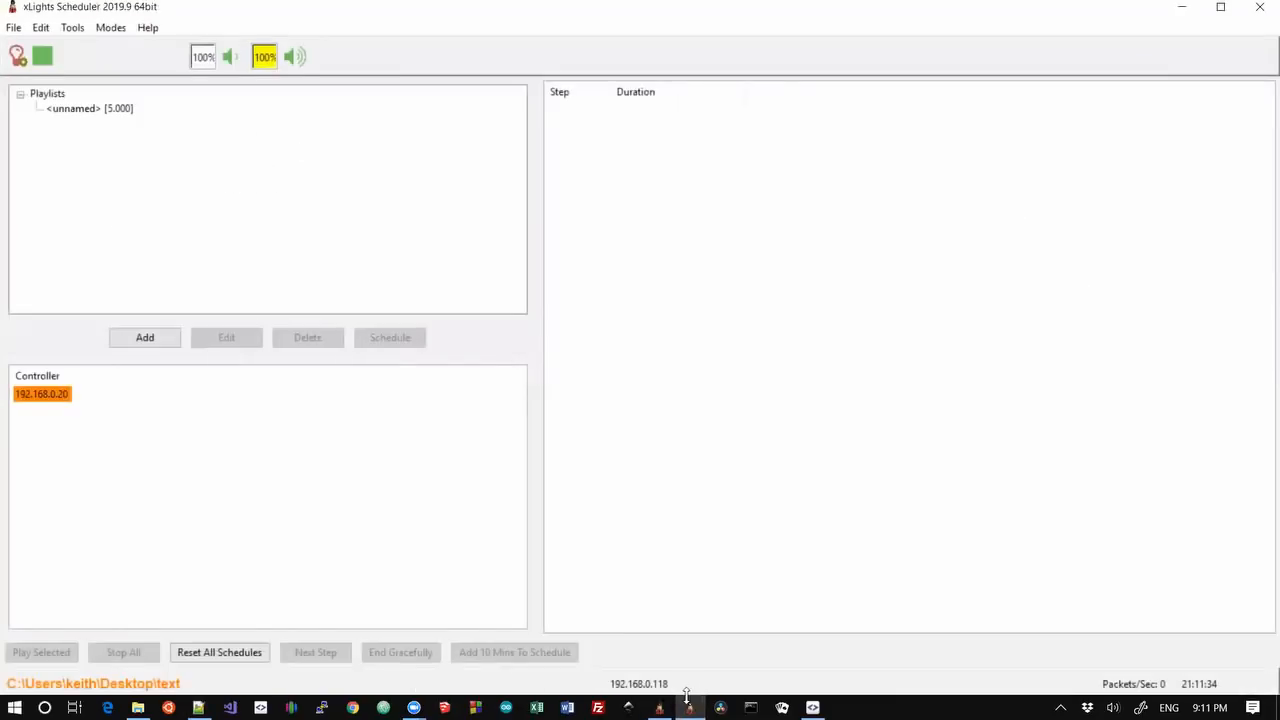
{"action": "left_click", "coordinate": [83, 117]}
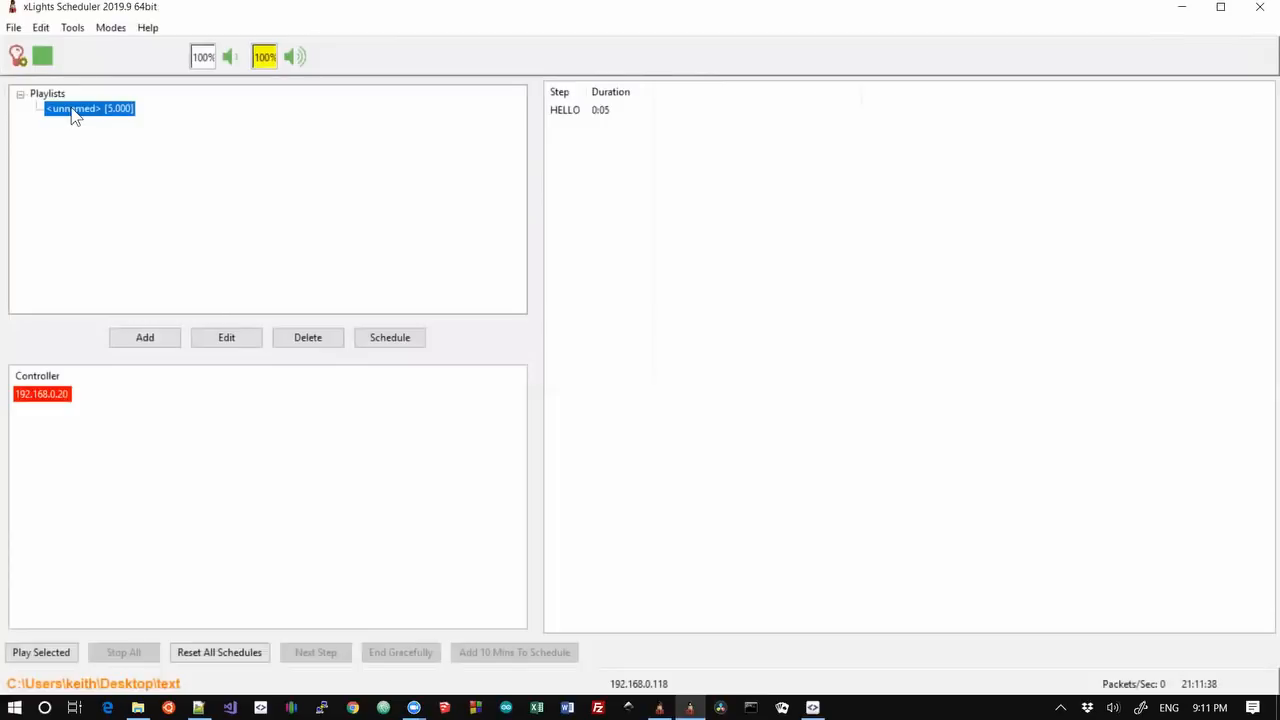
{"action": "right_click", "coordinate": [72, 115]}
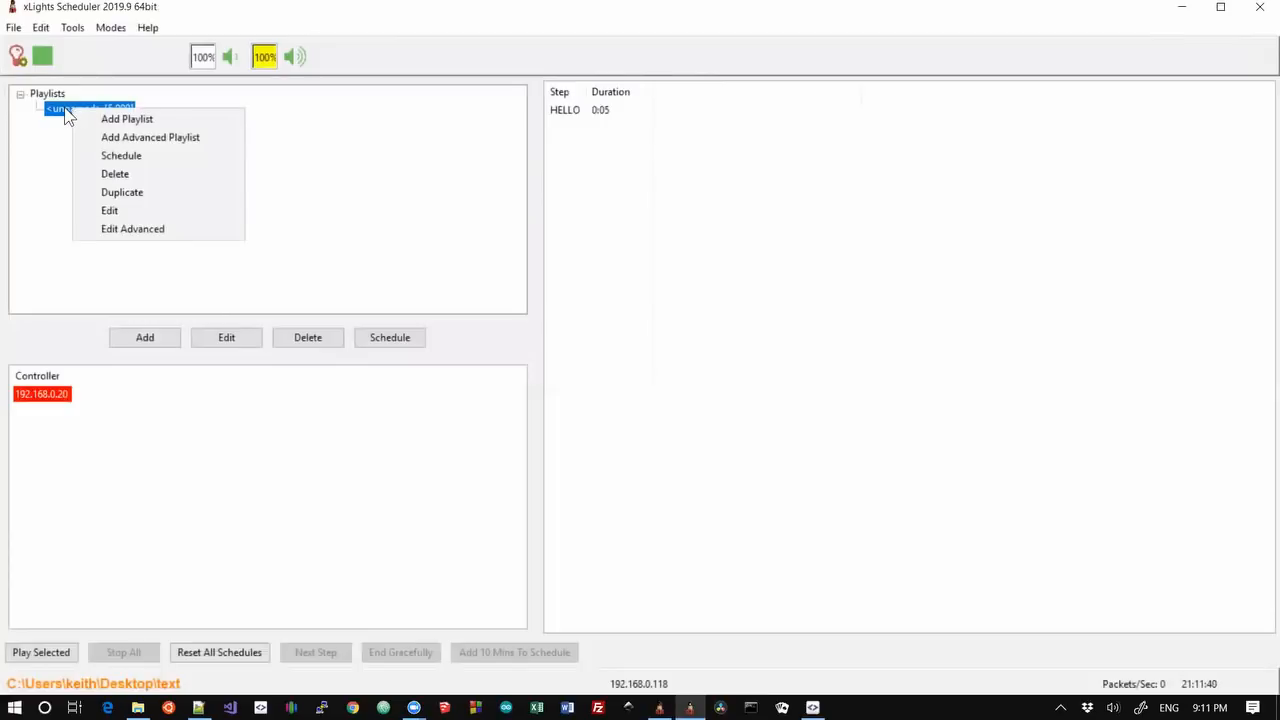
{"action": "left_click", "coordinate": [66, 119]}
{"action": "double_click", "coordinate": [64, 117]}
{"action": "left_click", "coordinate": [205, 122]}
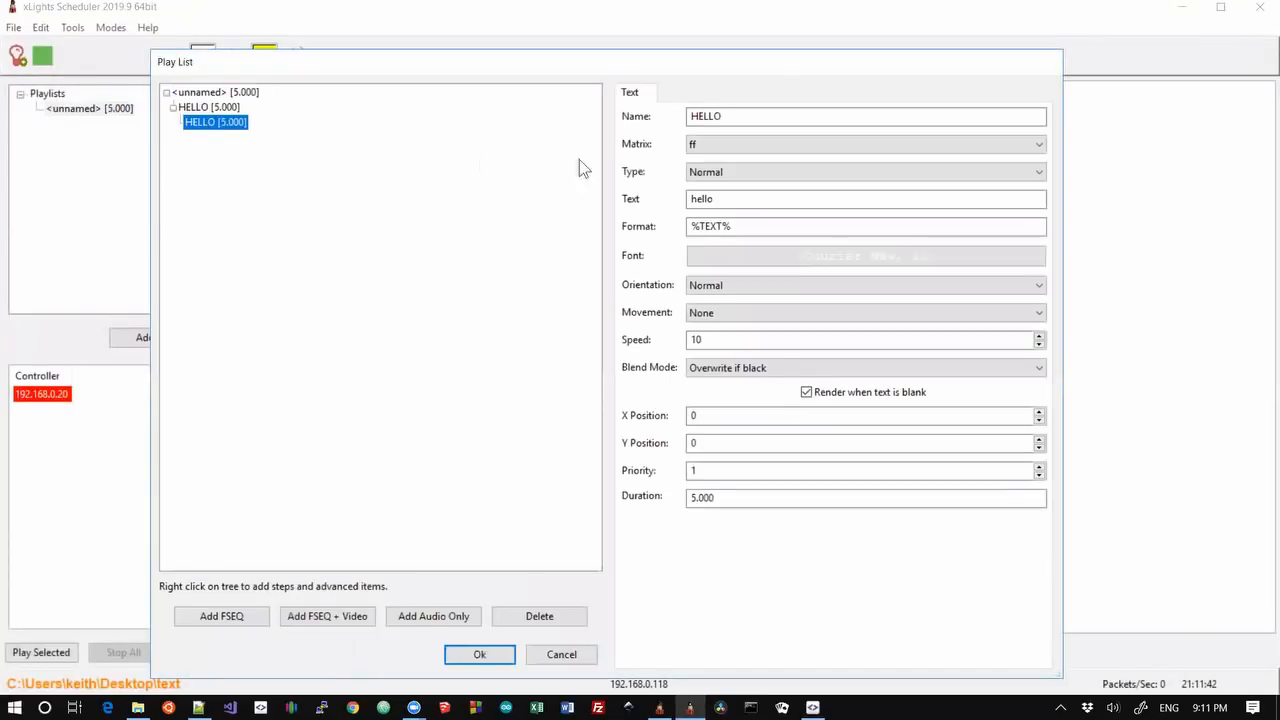
Set the HELLO text item's format to %TEXT%\nWorld, save the playlist changes, and play the playlist briefly before stopping it
{"action": "left_click", "coordinate": [740, 224]}
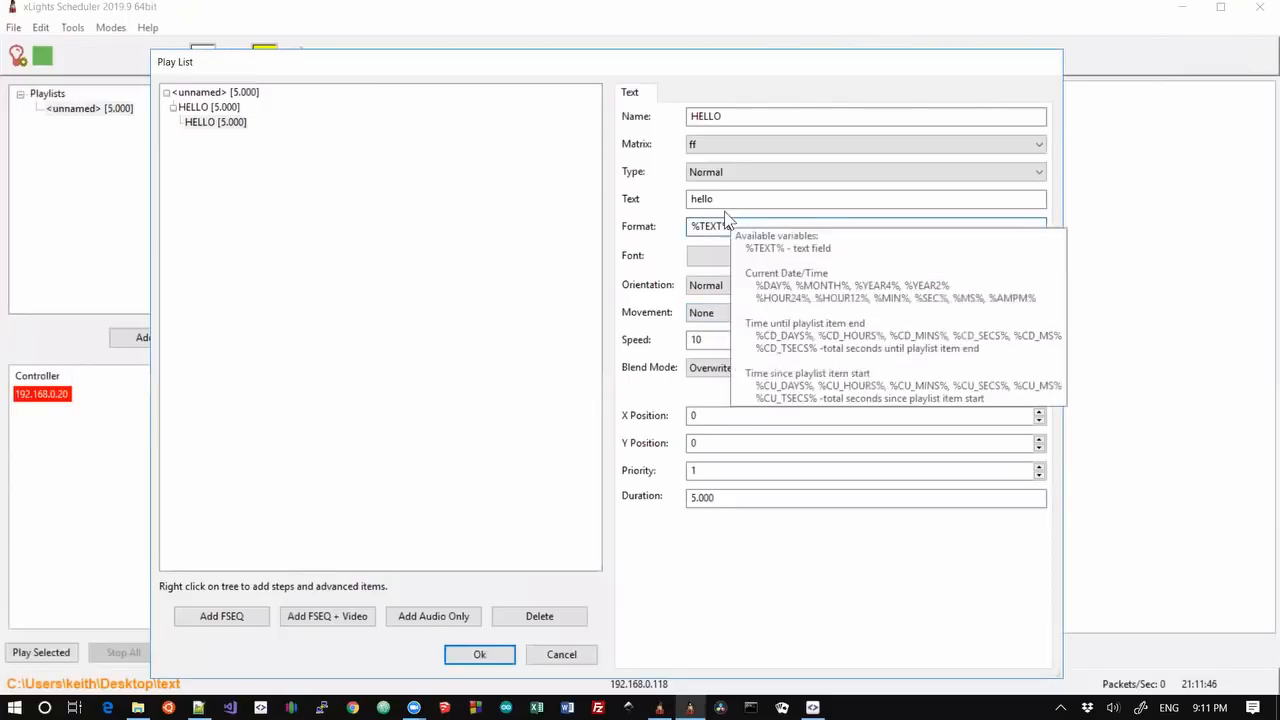
{"action": "left_click", "coordinate": [733, 201]}
{"action": "left_click", "coordinate": [740, 226]}
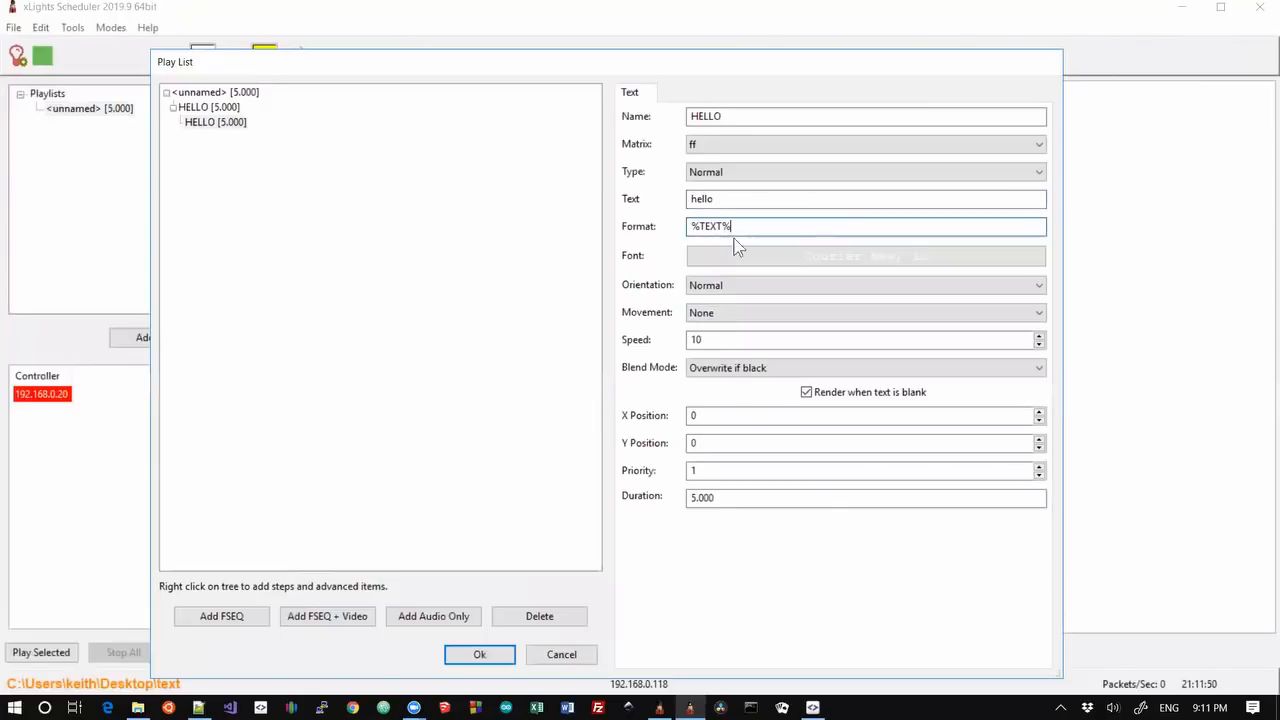
{"action": "type", "text": "\\n"}
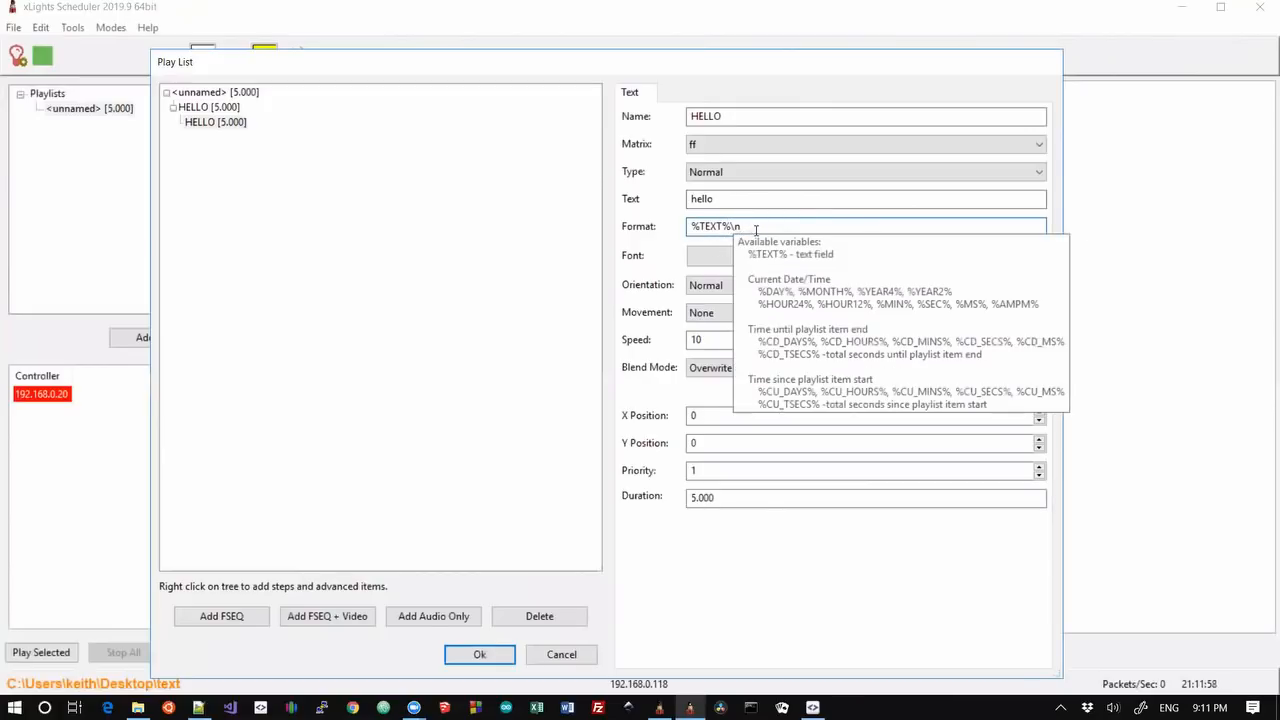
{"action": "type", "text": "World"}
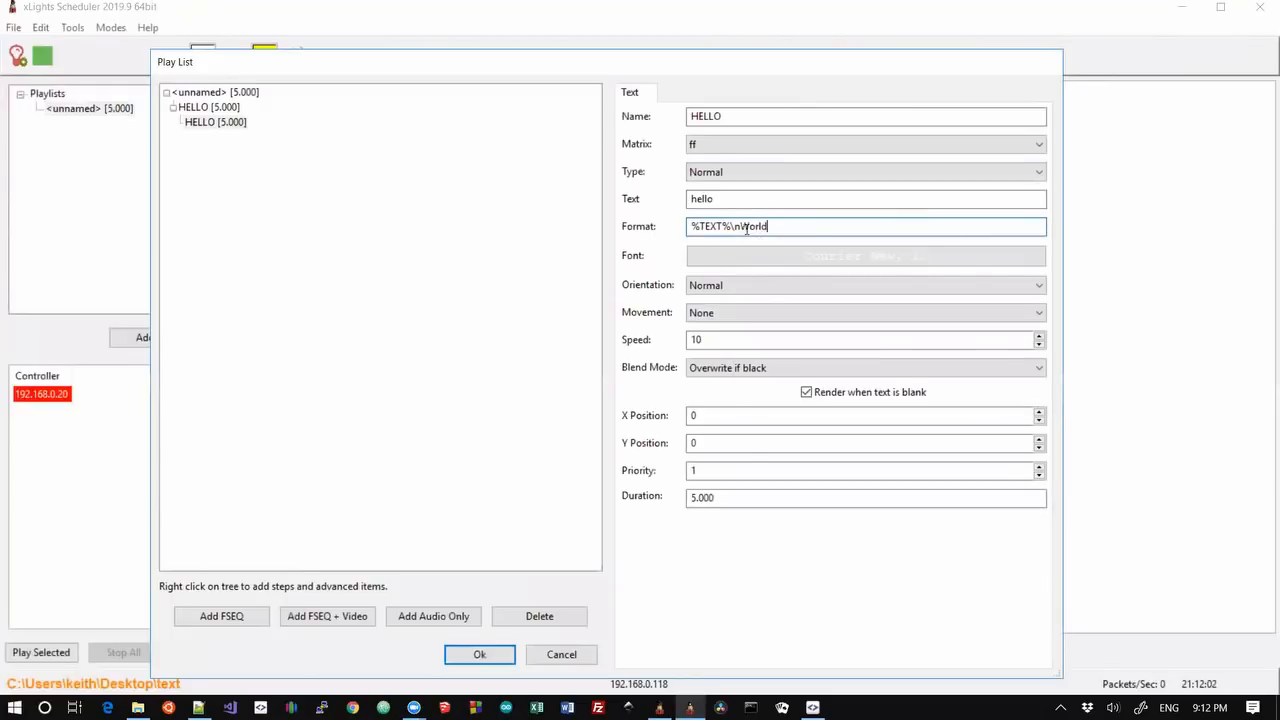
{"action": "left_click", "coordinate": [712, 200]}
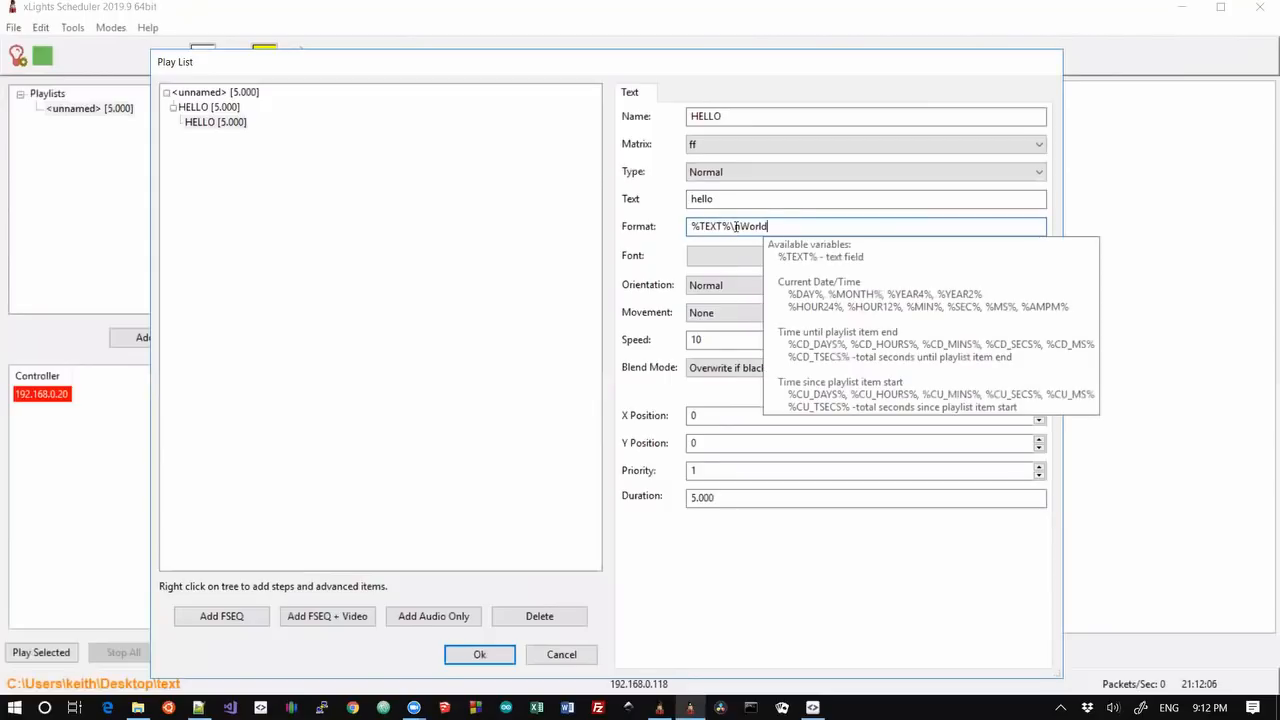
{"action": "left_click", "coordinate": [477, 655]}
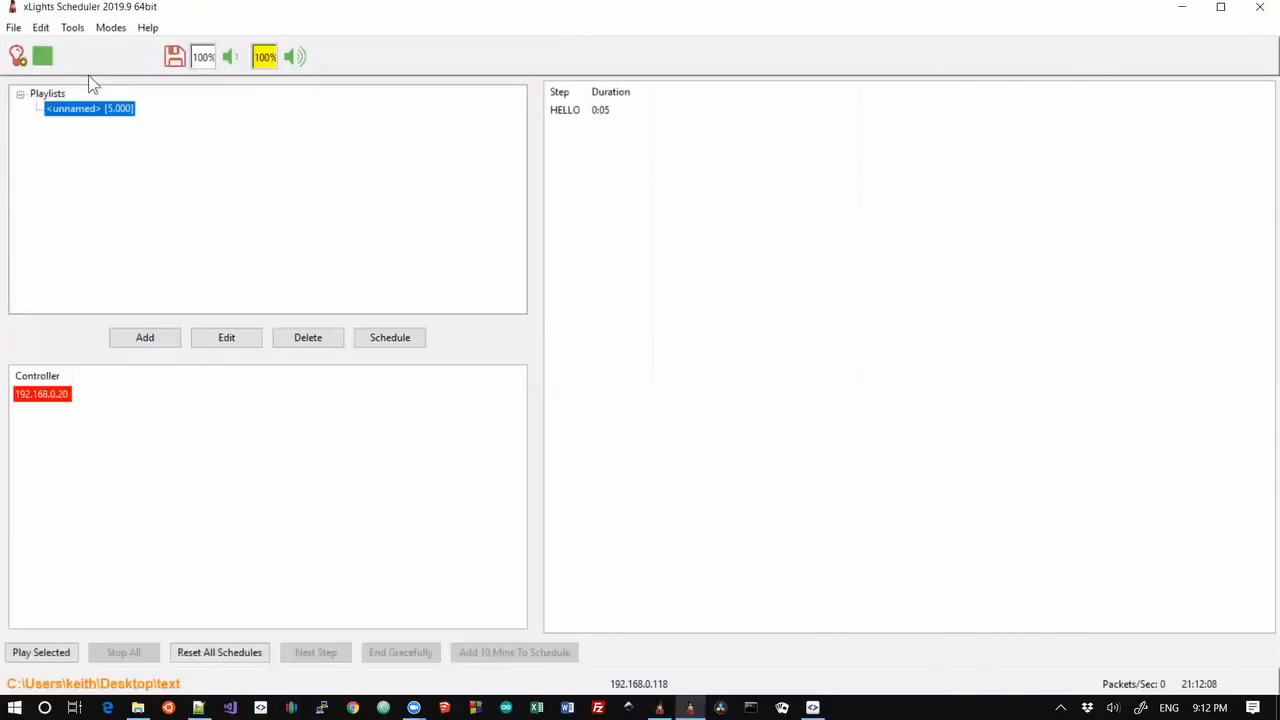
{"action": "left_click", "coordinate": [58, 656]}
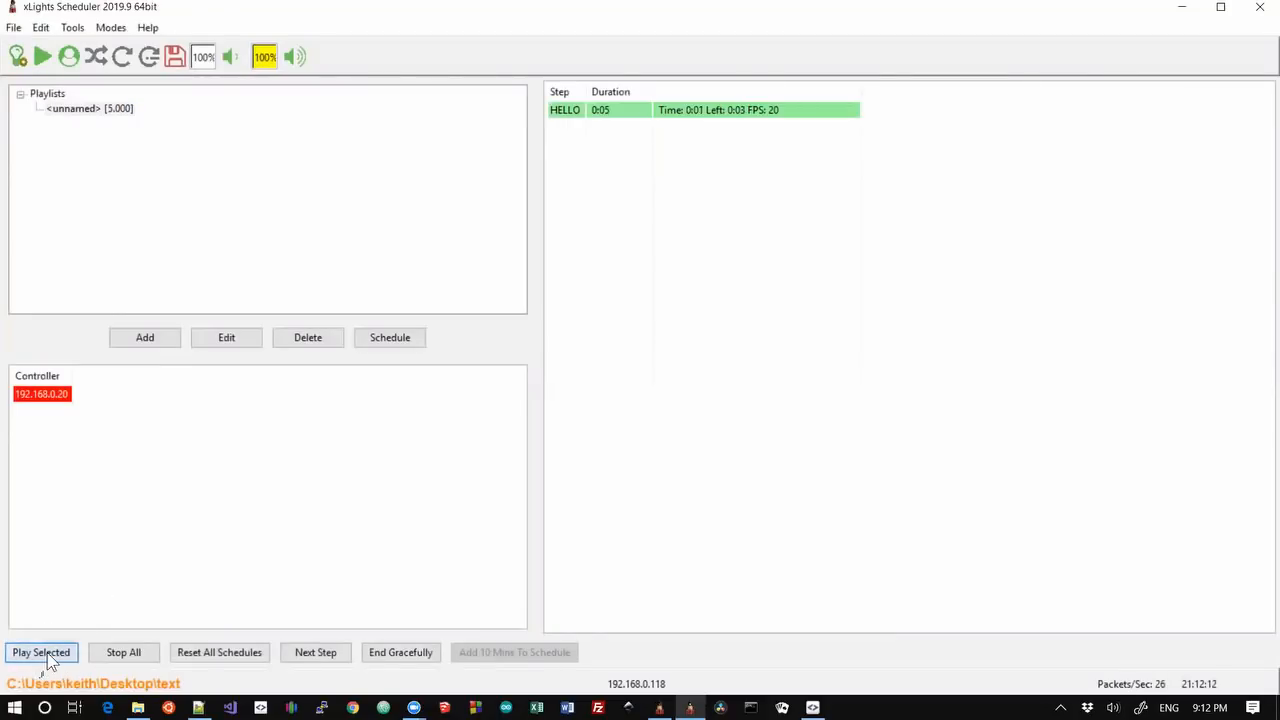
{"action": "left_click", "coordinate": [118, 648]}
Add a virtual matrix named vm with a height of 50 and a width of 50
{"action": "left_click", "coordinate": [41, 27]}
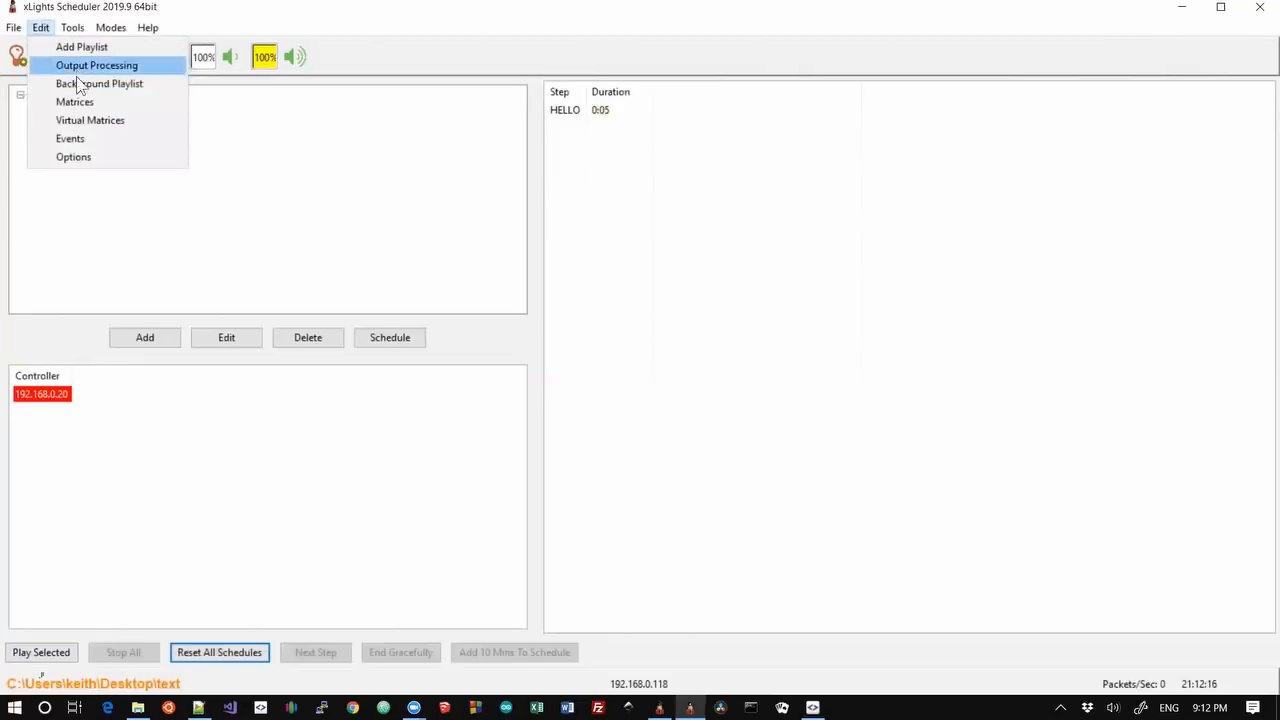
{"action": "left_click", "coordinate": [75, 121]}
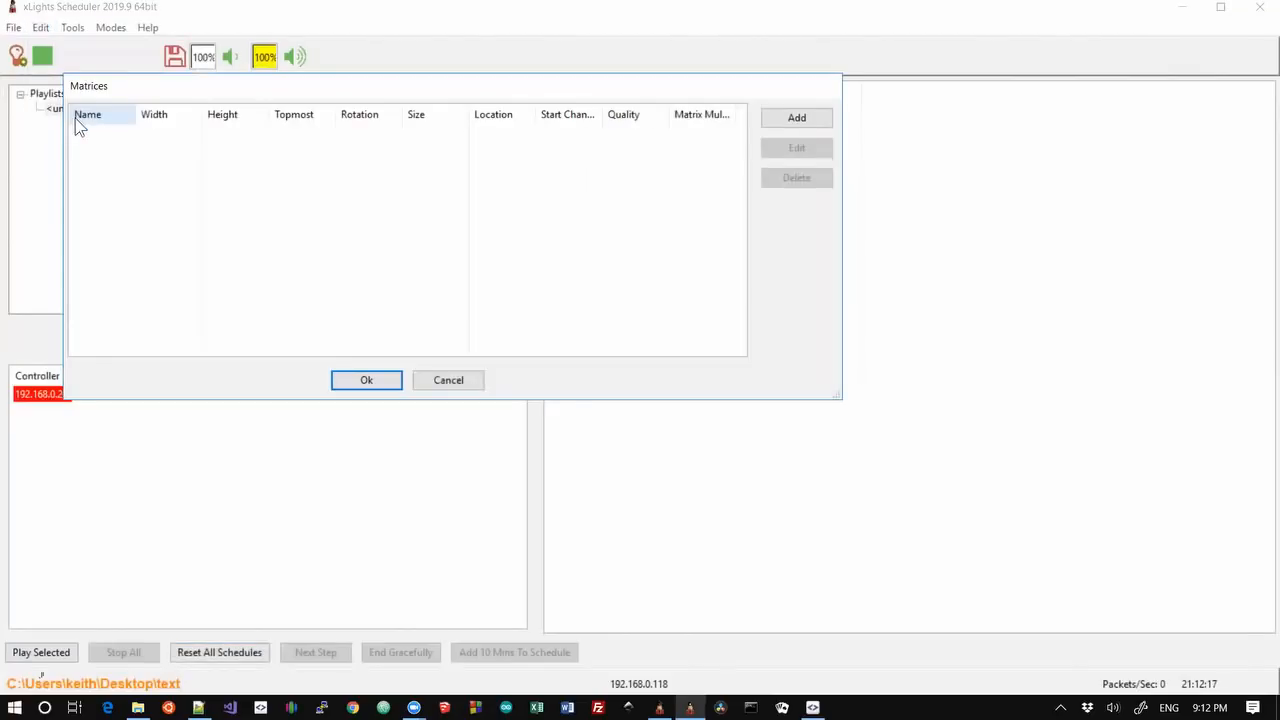
{"action": "left_click", "coordinate": [816, 118]}
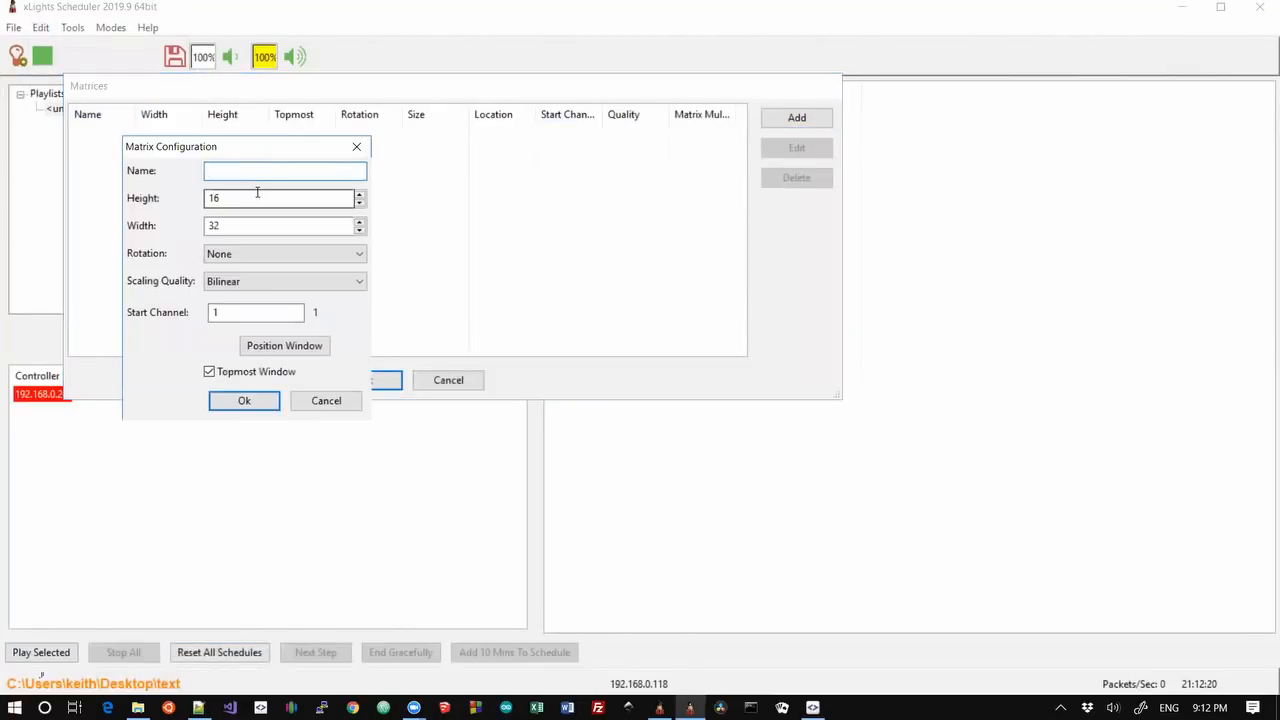
{"action": "type", "text": "vm"}
{"action": "key", "text": "Tab"}
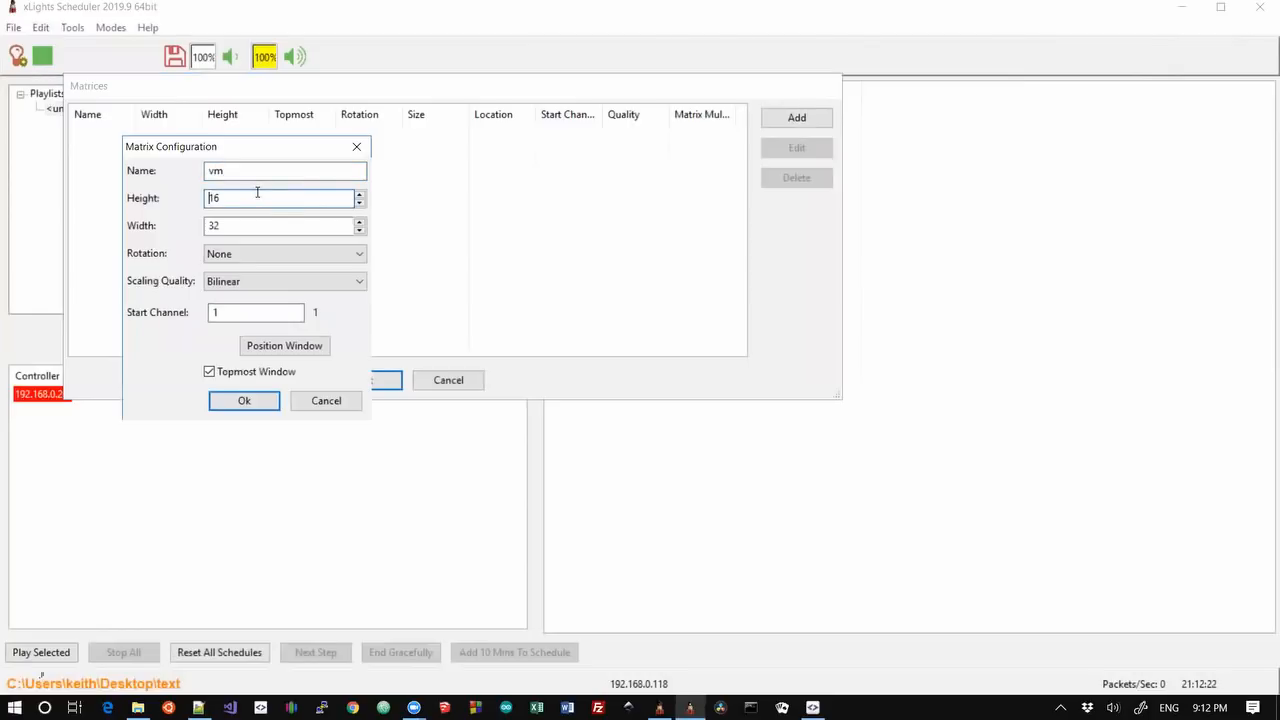
{"action": "double_click", "coordinate": [257, 192]}
{"action": "type", "text": "50"}
{"action": "key", "text": "Tab"}
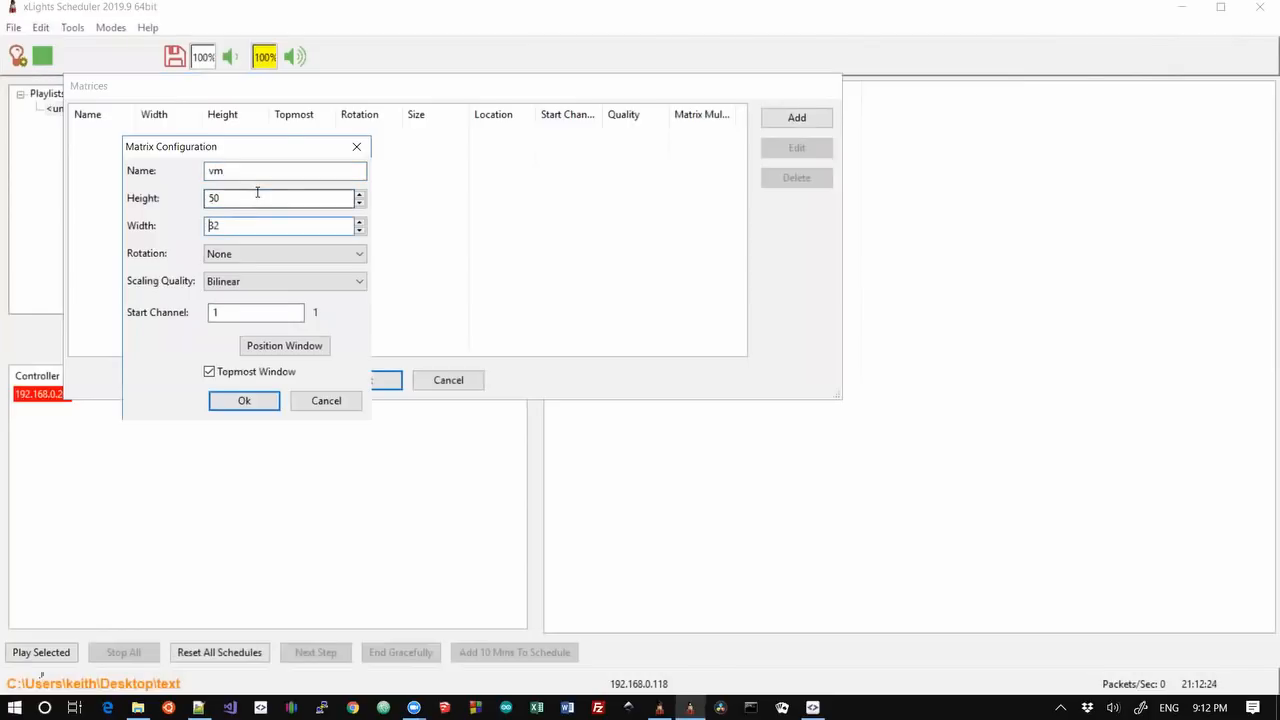
{"action": "key", "text": "shift+End"}
{"action": "type", "text": "50"}
{"action": "key", "text": "Tab"}
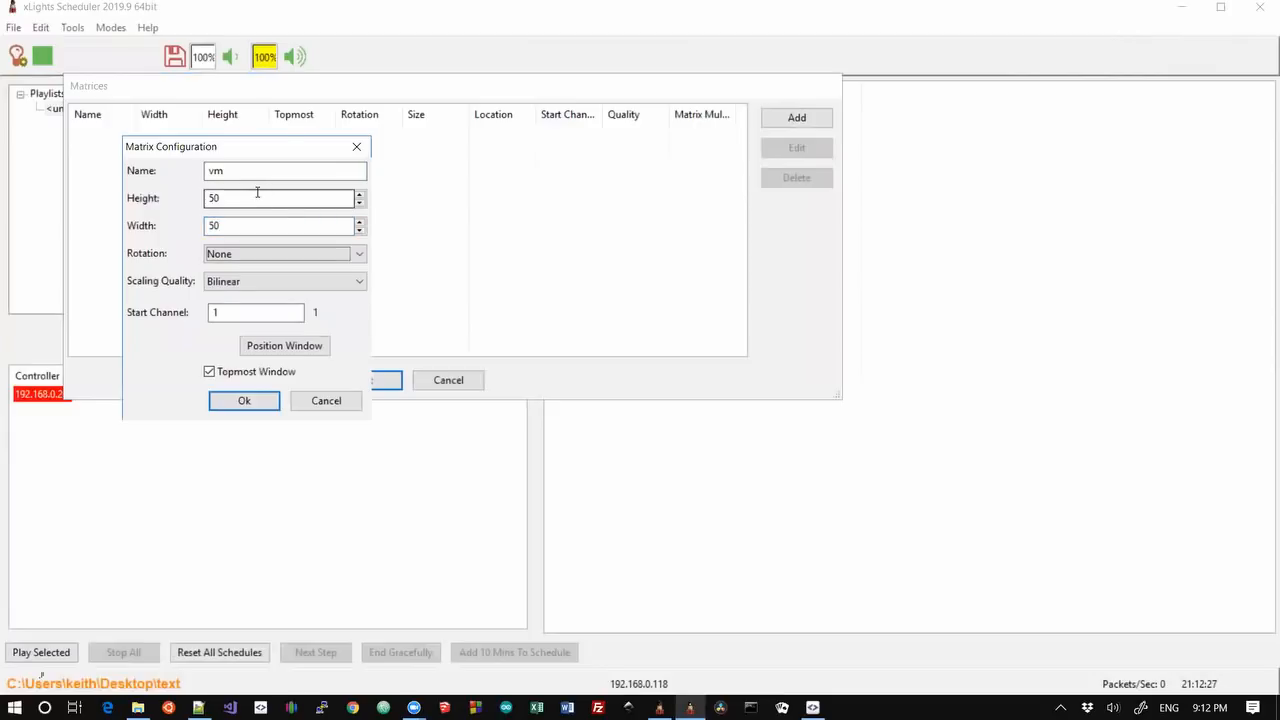
{"action": "left_click", "coordinate": [245, 401]}
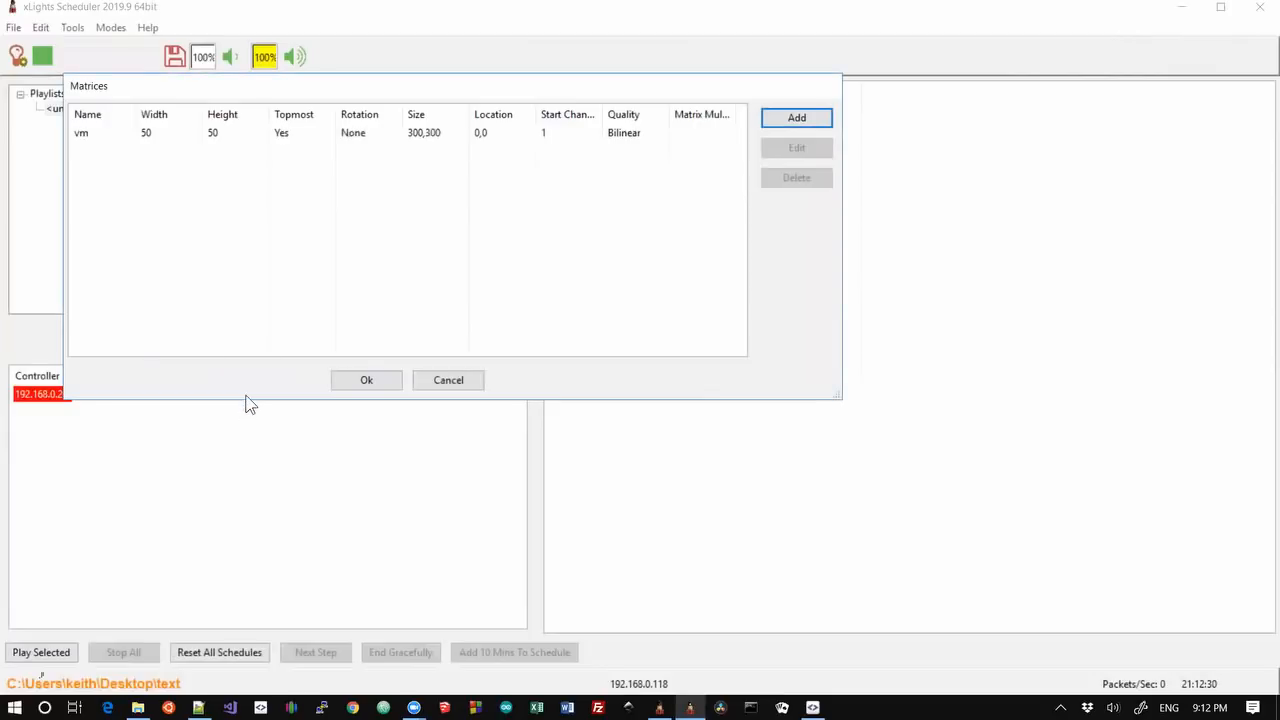
{"action": "left_click", "coordinate": [362, 379]}
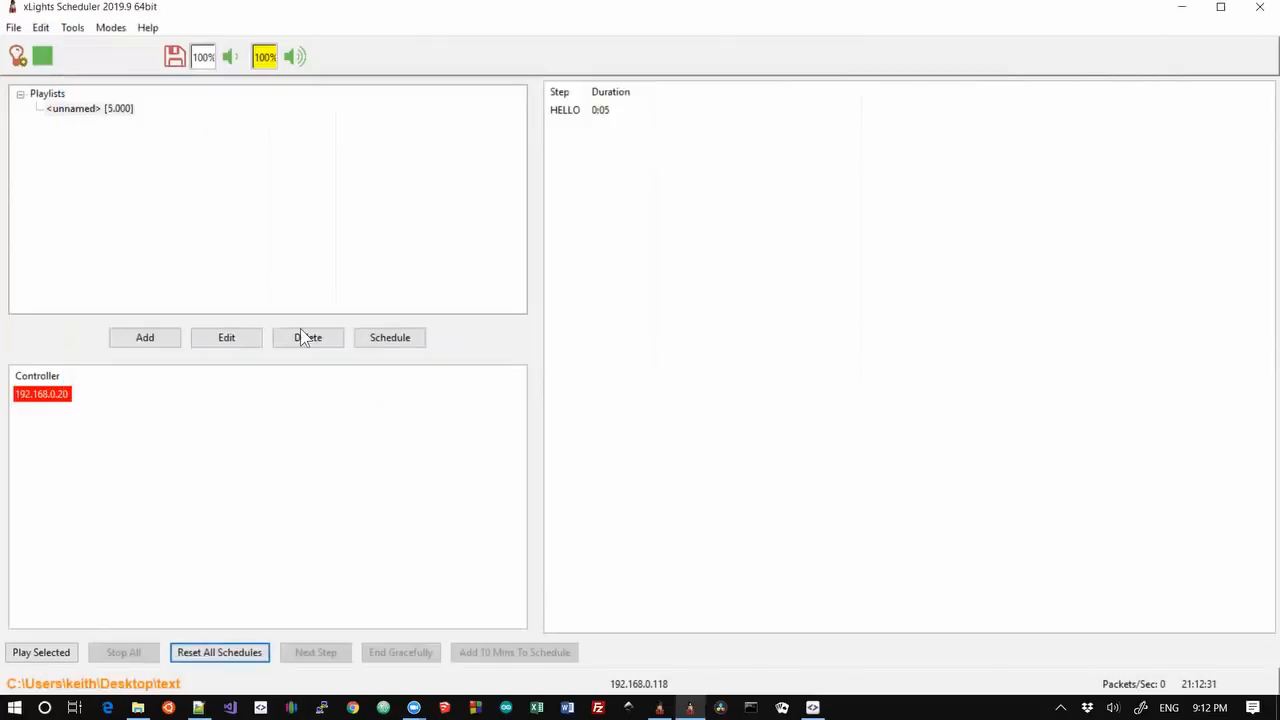
Set the existing matrix ff to 50 strings with a string length of 50
{"action": "left_click", "coordinate": [41, 27]}
{"action": "left_click", "coordinate": [78, 101]}
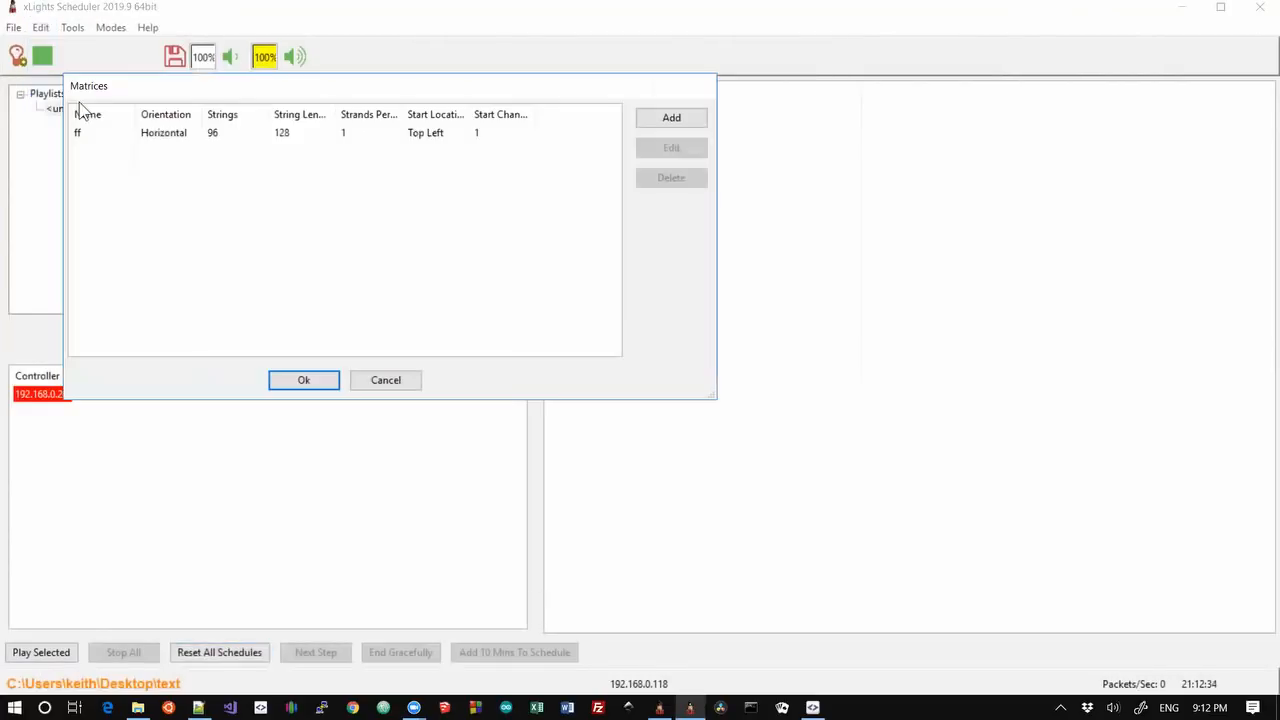
{"action": "left_click", "coordinate": [229, 136]}
{"action": "double_click", "coordinate": [244, 140]}
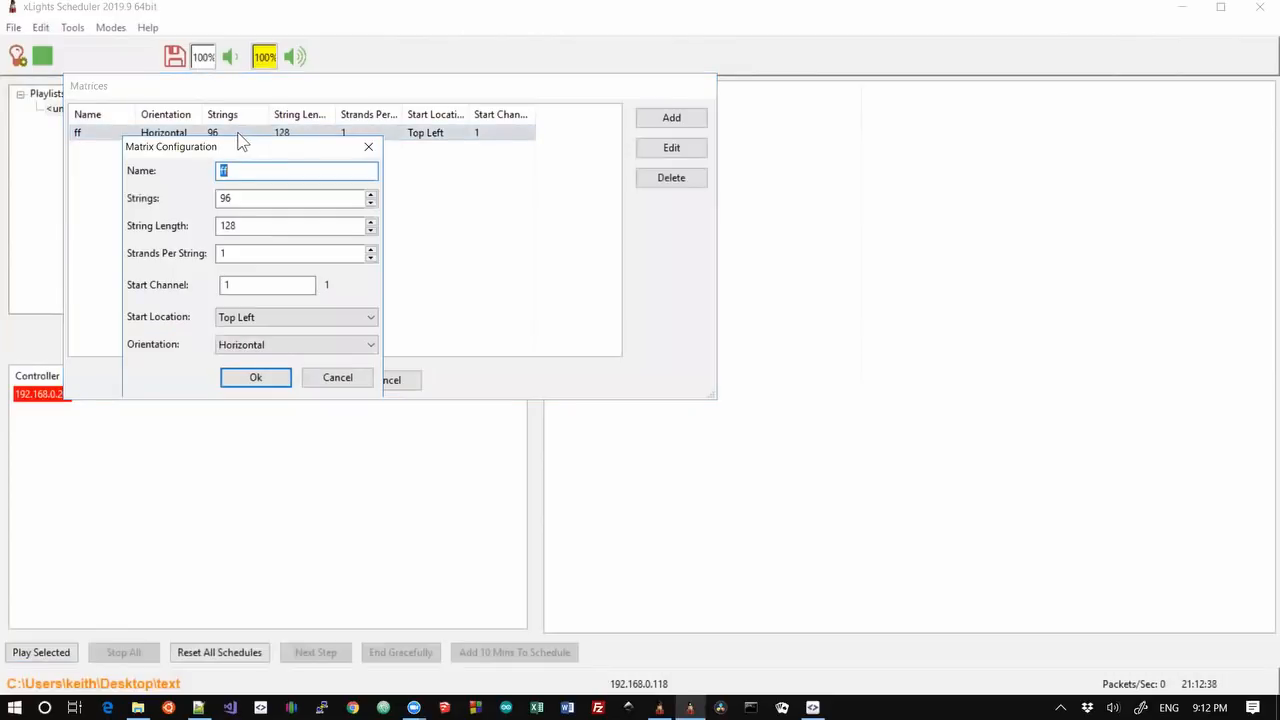
{"action": "double_click", "coordinate": [248, 197]}
{"action": "type", "text": "50"}
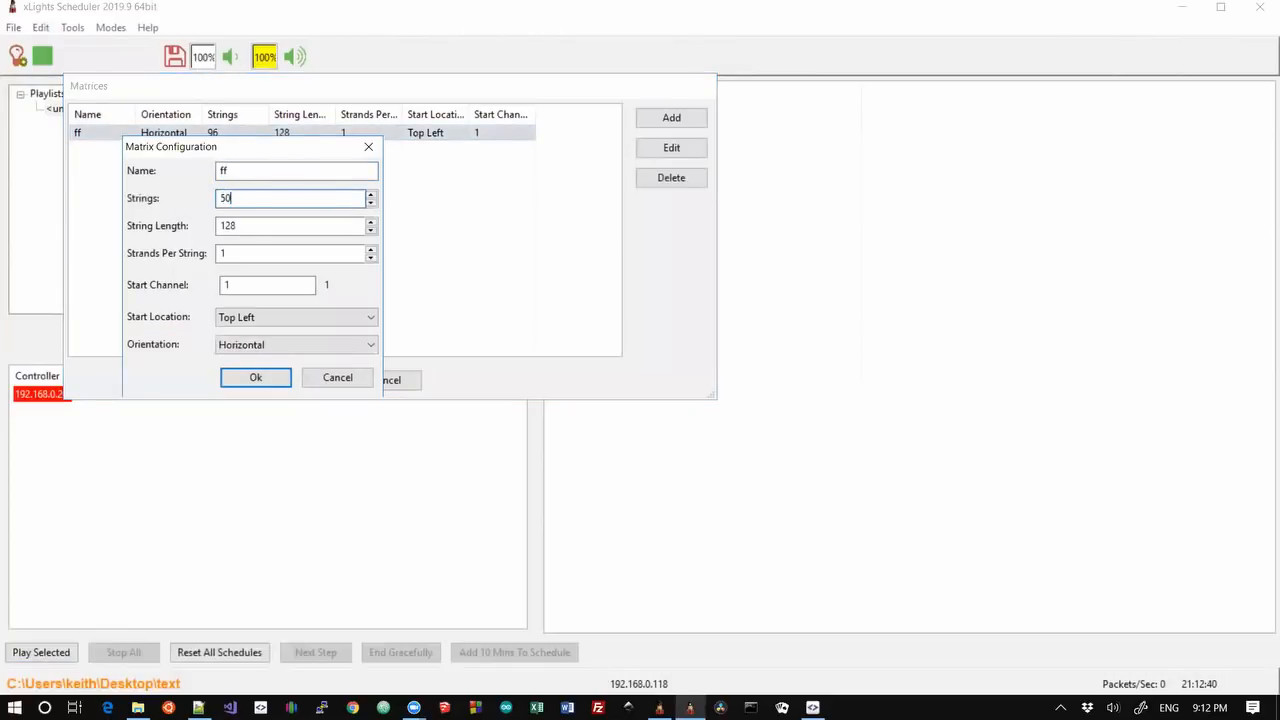
{"action": "key", "text": "Tab"}
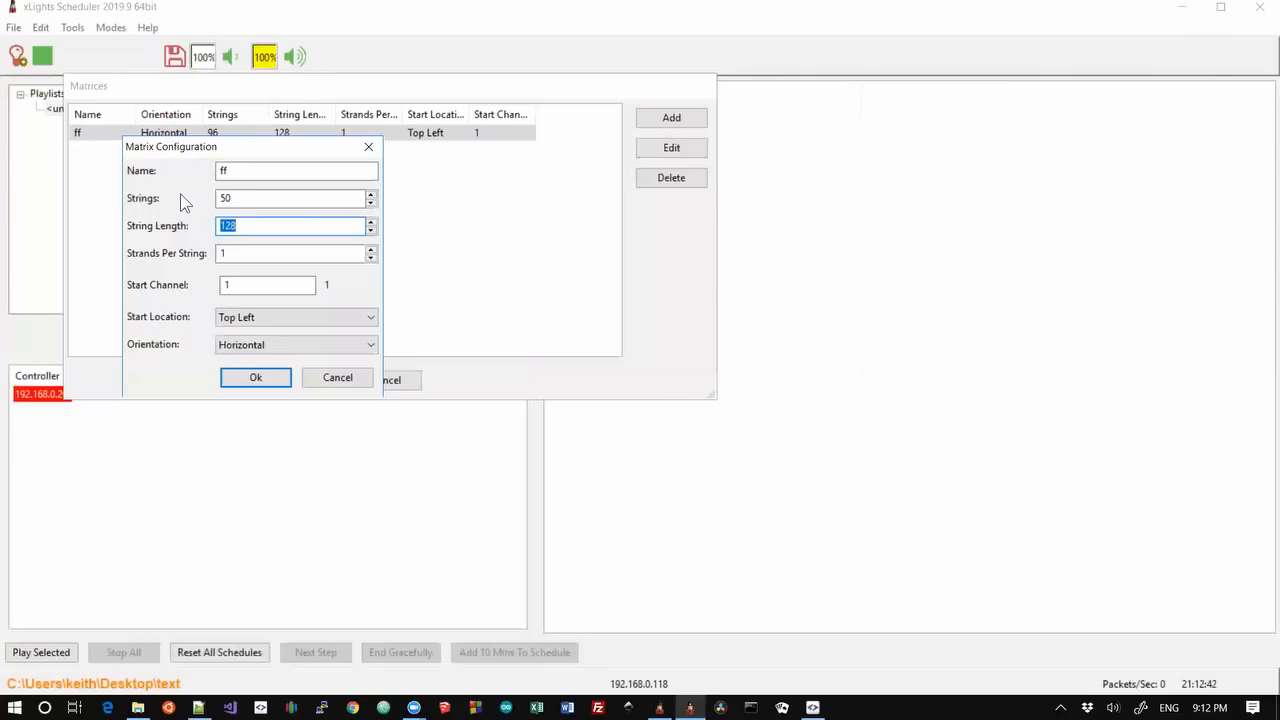
{"action": "type", "text": "50"}
{"action": "left_click", "coordinate": [266, 383]}
{"action": "left_click", "coordinate": [284, 383]}
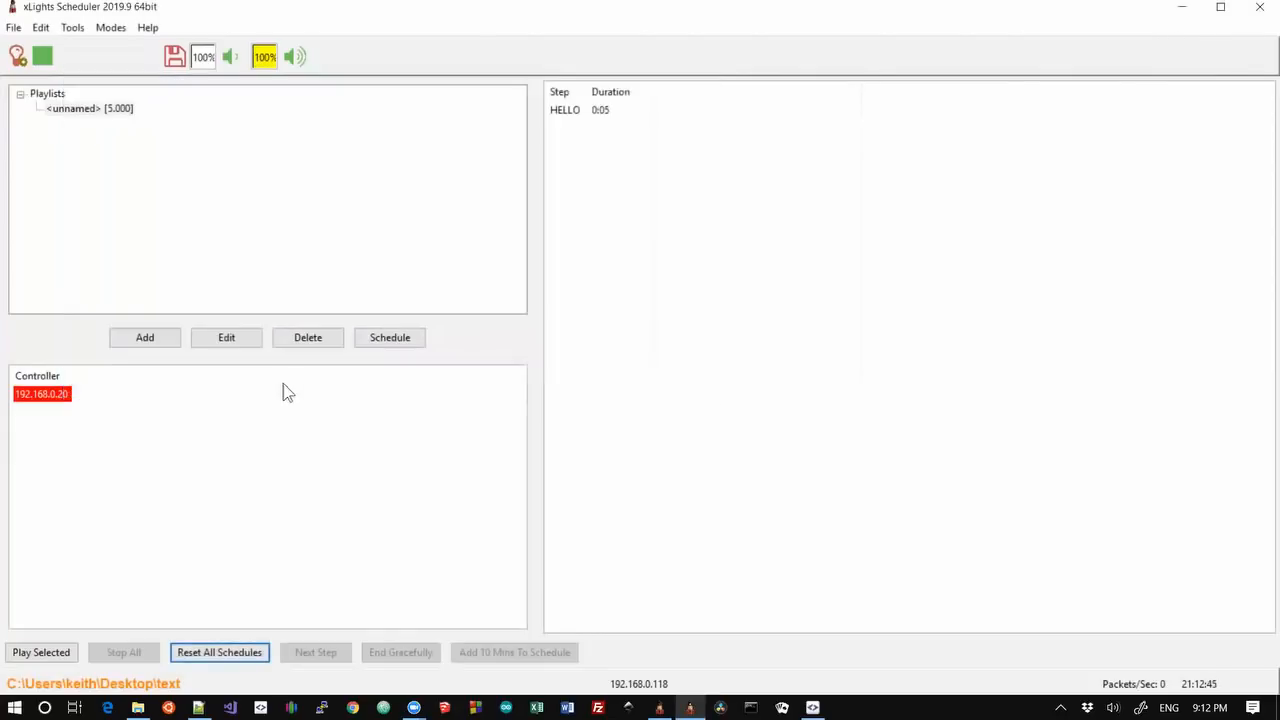
Play the unnamed playlist to check the two-line text on the virtual matrix
{"action": "left_click", "coordinate": [110, 117]}
{"action": "left_click", "coordinate": [41, 652]}
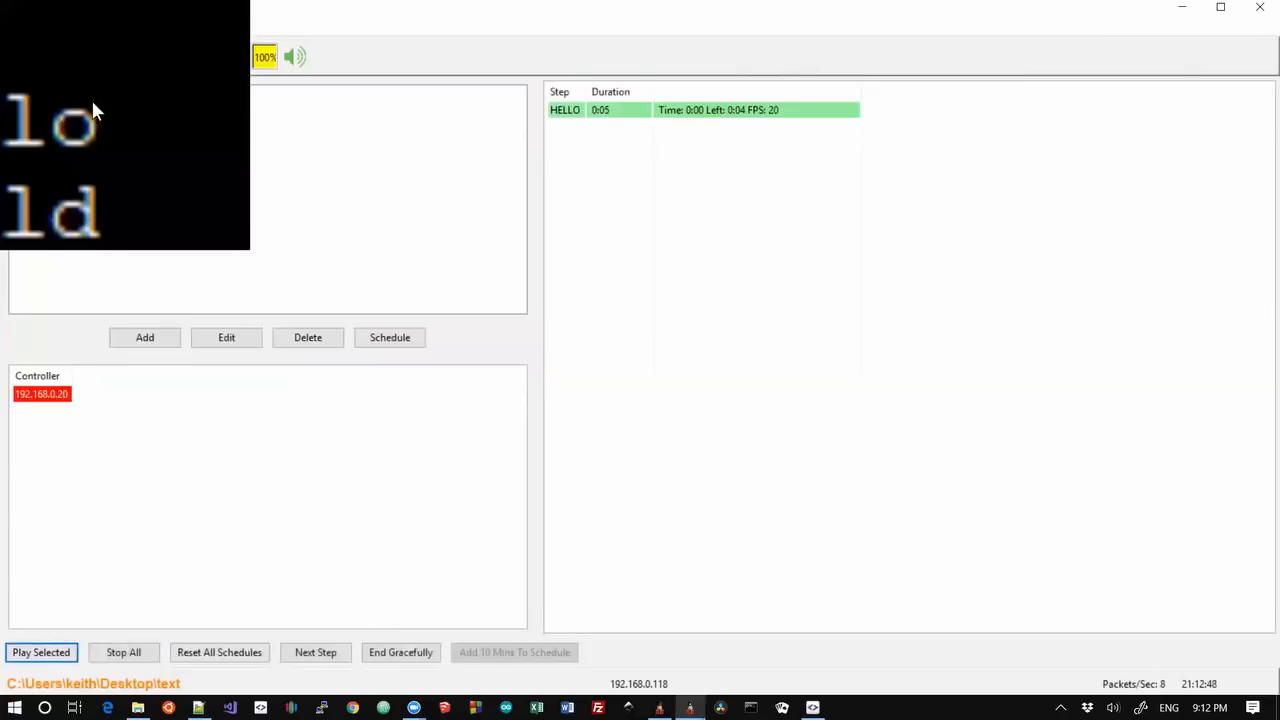
Move the virtual matrix output window away from the scheduler's corner to view the two-line text in full
{"action": "left_click_drag", "start_coordinate": [131, 90], "coordinate": [463, 172]}
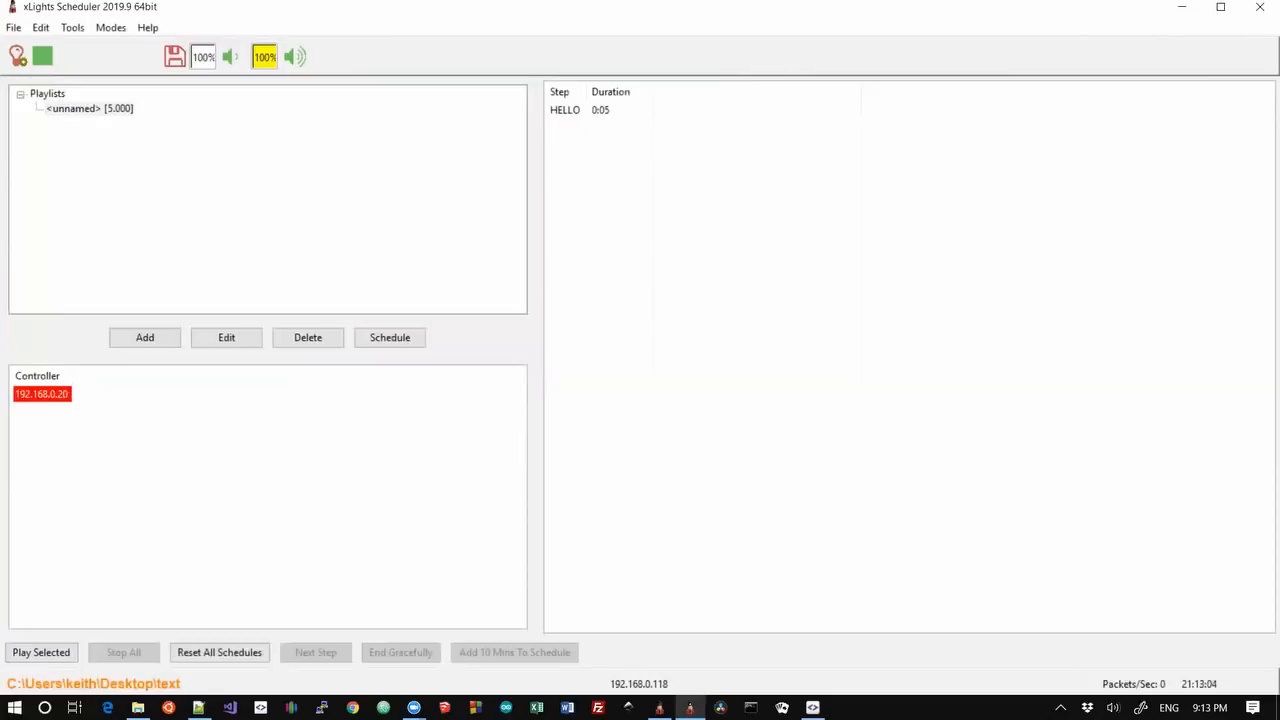
{"action": "key", "text": "alt+Tab"}
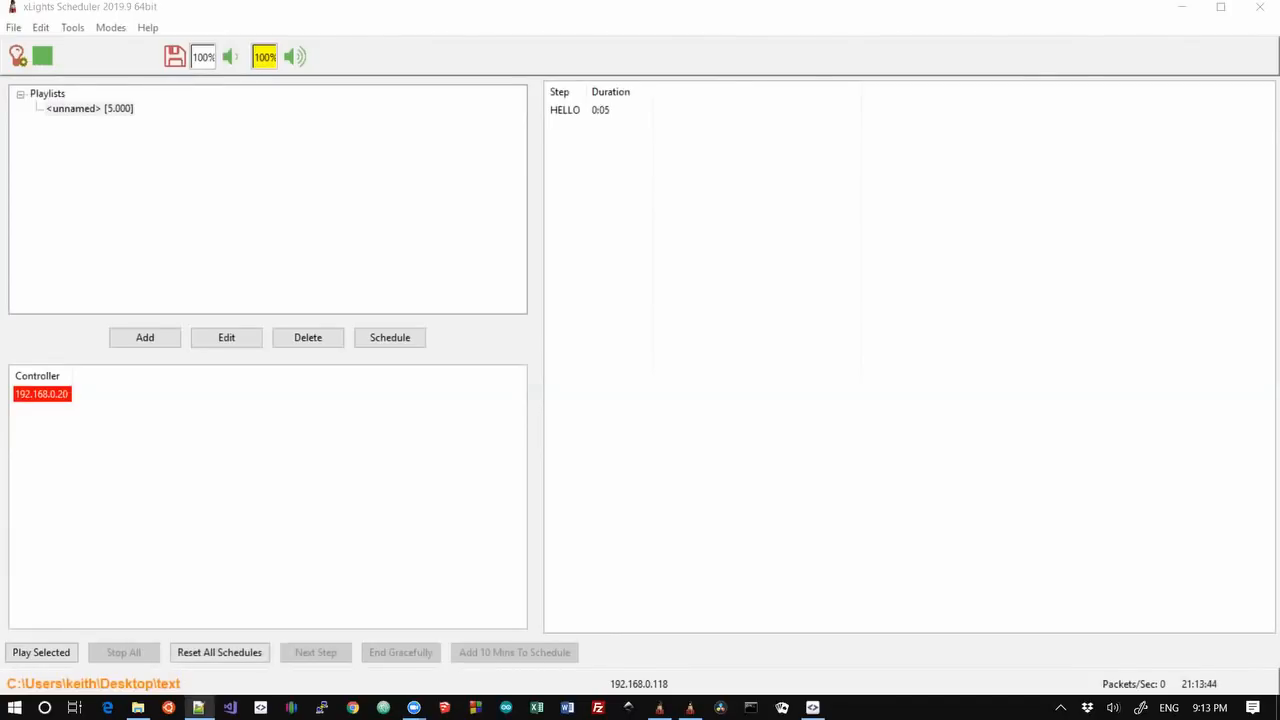
Examine the synchronization modes the scheduler offers for Master and Remote operation
{"action": "left_click", "coordinate": [110, 30]}
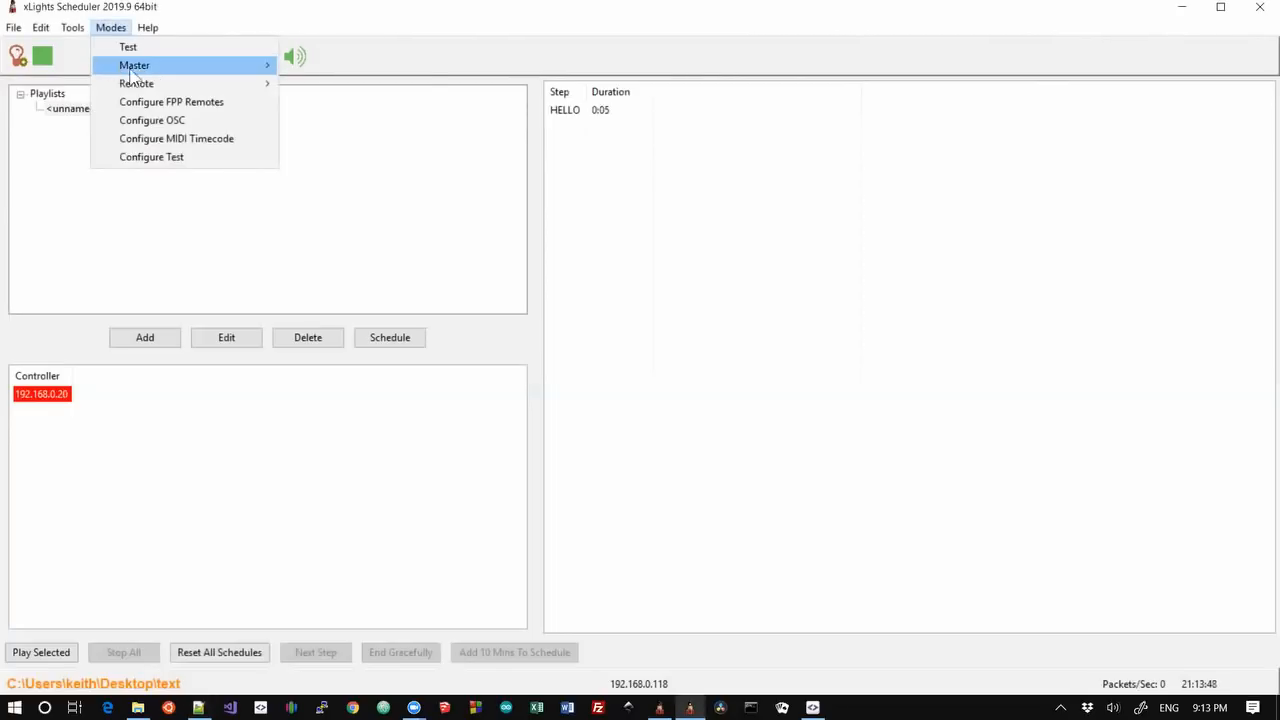
{"action": "mouse_move", "coordinate": [136, 86]}
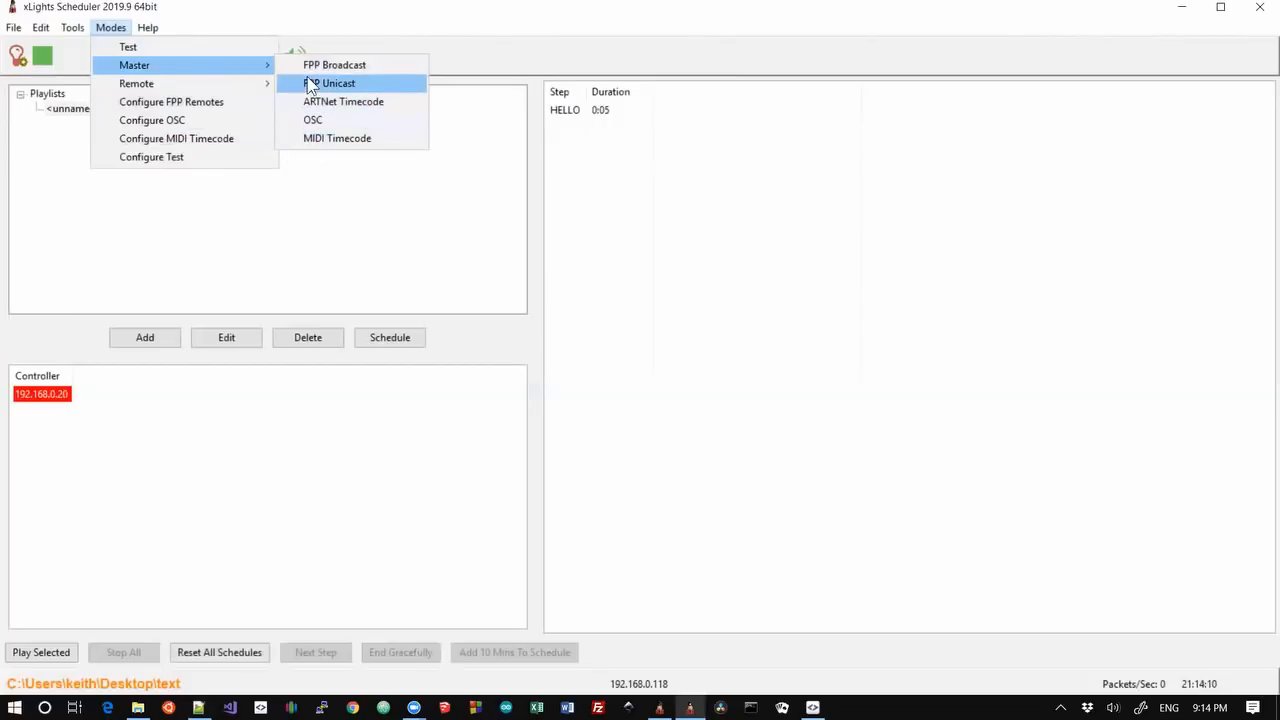
{"action": "mouse_move", "coordinate": [188, 83]}
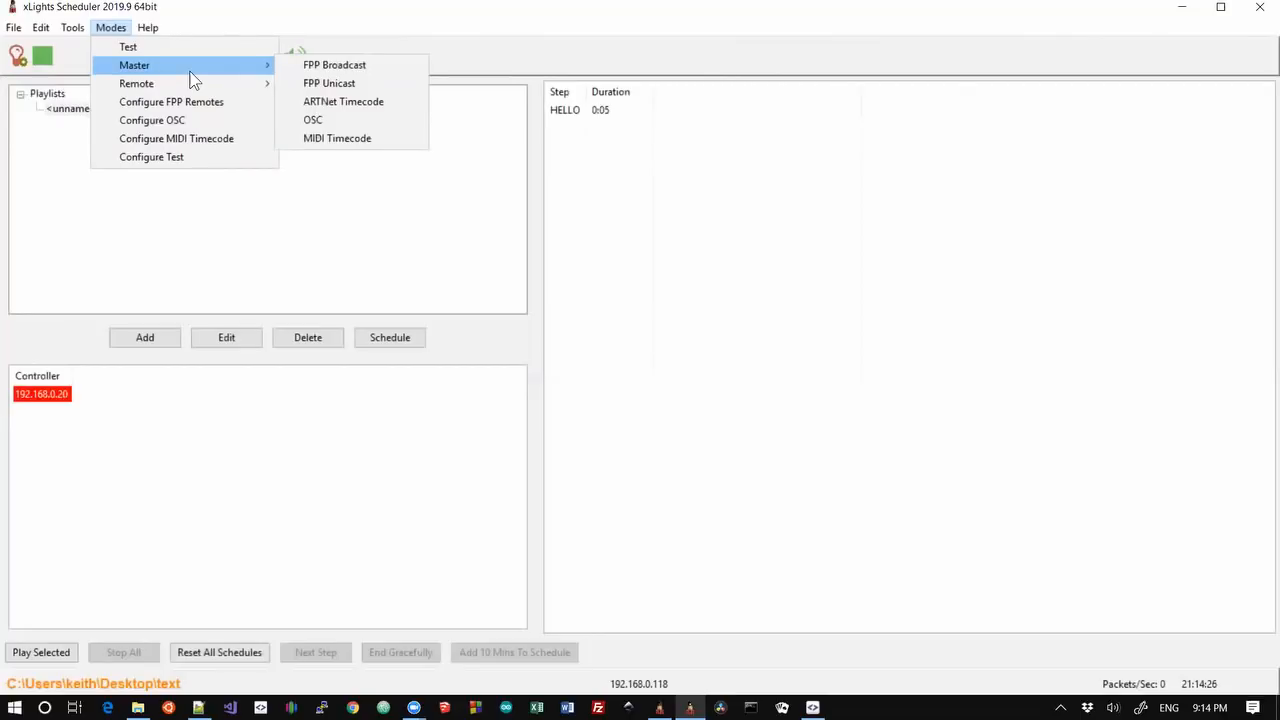
{"action": "mouse_move", "coordinate": [199, 84]}
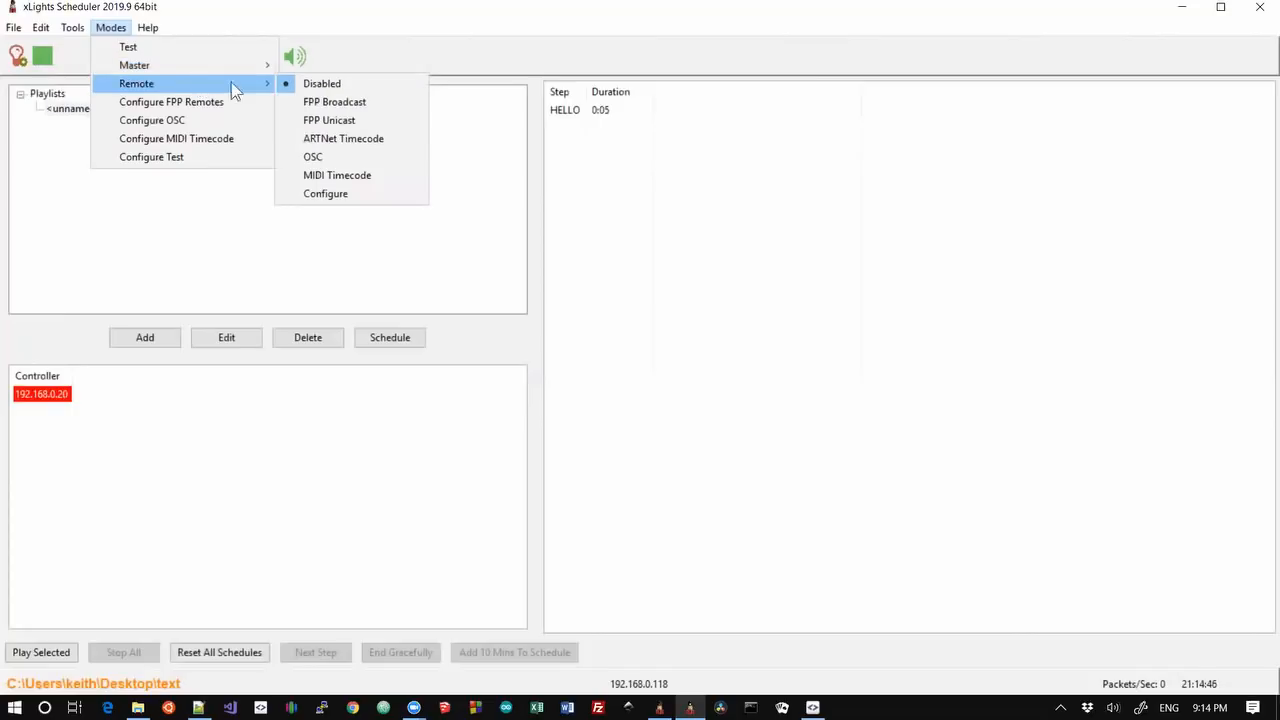
Inspect the Remote Offset and Ignore Jitter settings in the remote mode configuration, then dismiss it without saving
{"action": "left_click", "coordinate": [332, 195]}
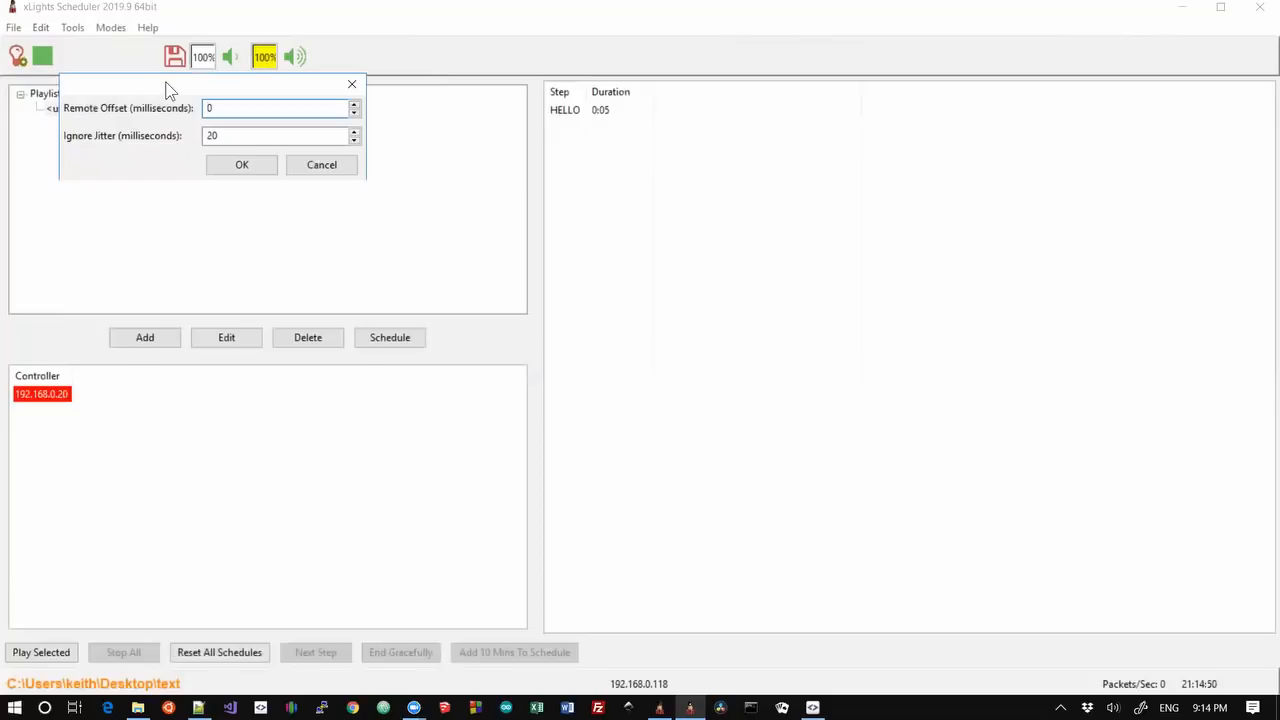
{"action": "left_click_drag", "start_coordinate": [183, 88], "coordinate": [427, 76]}
{"action": "double_click", "coordinate": [484, 94]}
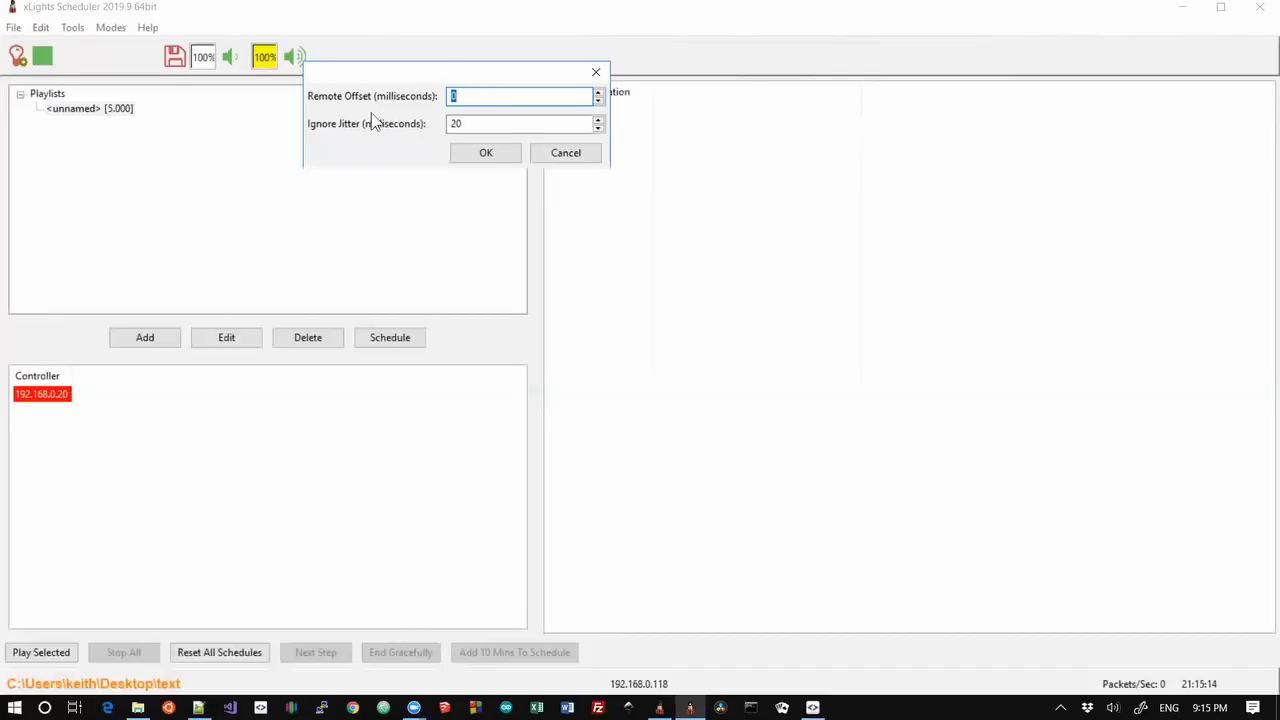
{"action": "left_click", "coordinate": [481, 121]}
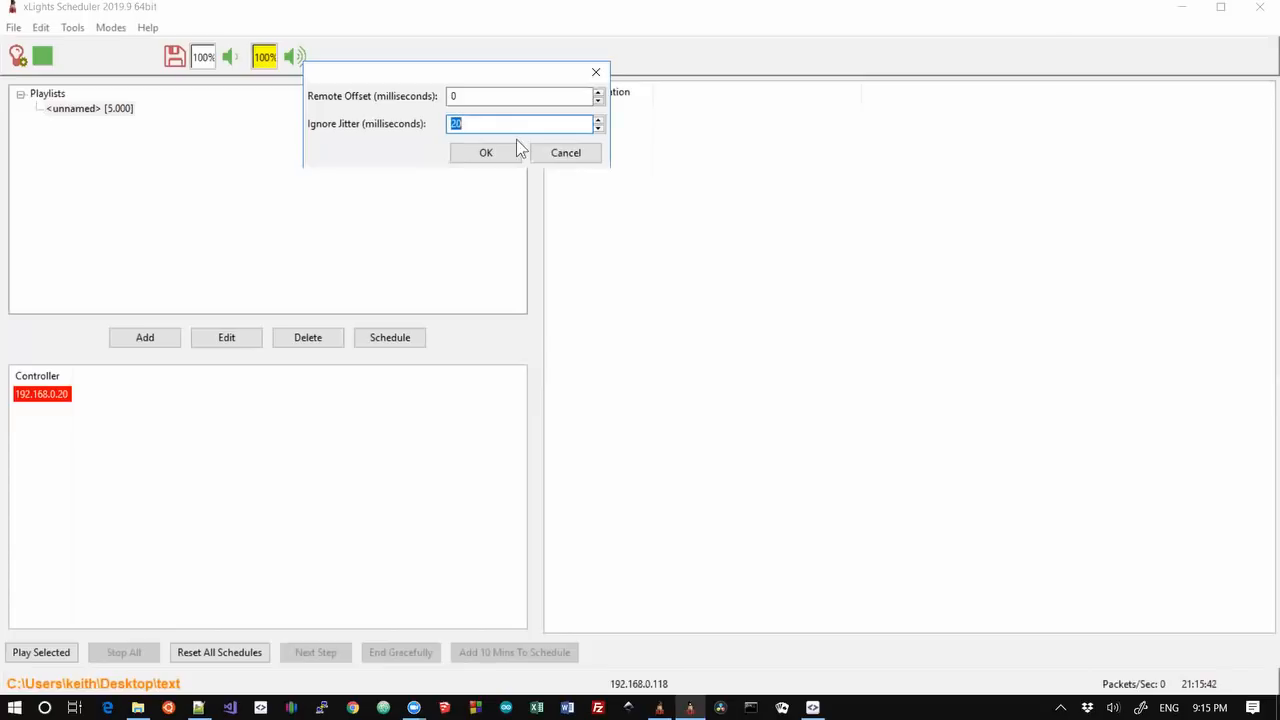
{"action": "left_click", "coordinate": [563, 152]}
Review the available Remote modes once more and close the scheduler
{"action": "left_click", "coordinate": [114, 28]}
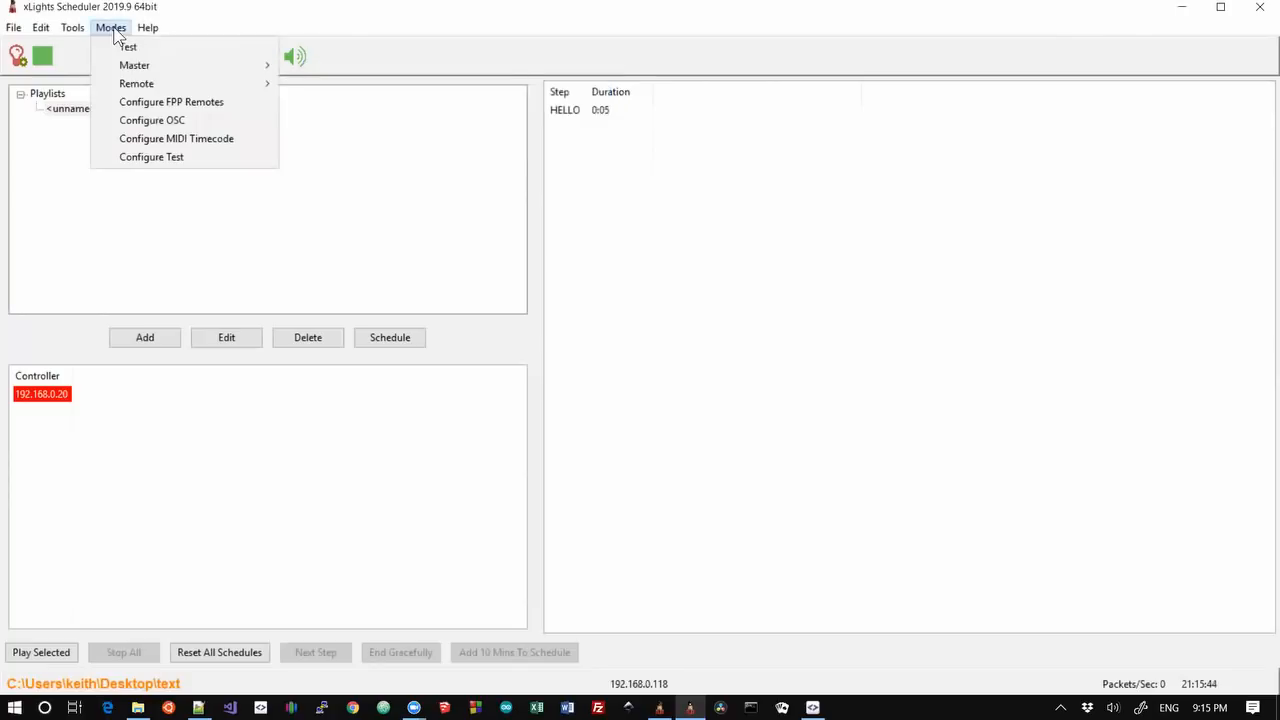
{"action": "mouse_move", "coordinate": [183, 83]}
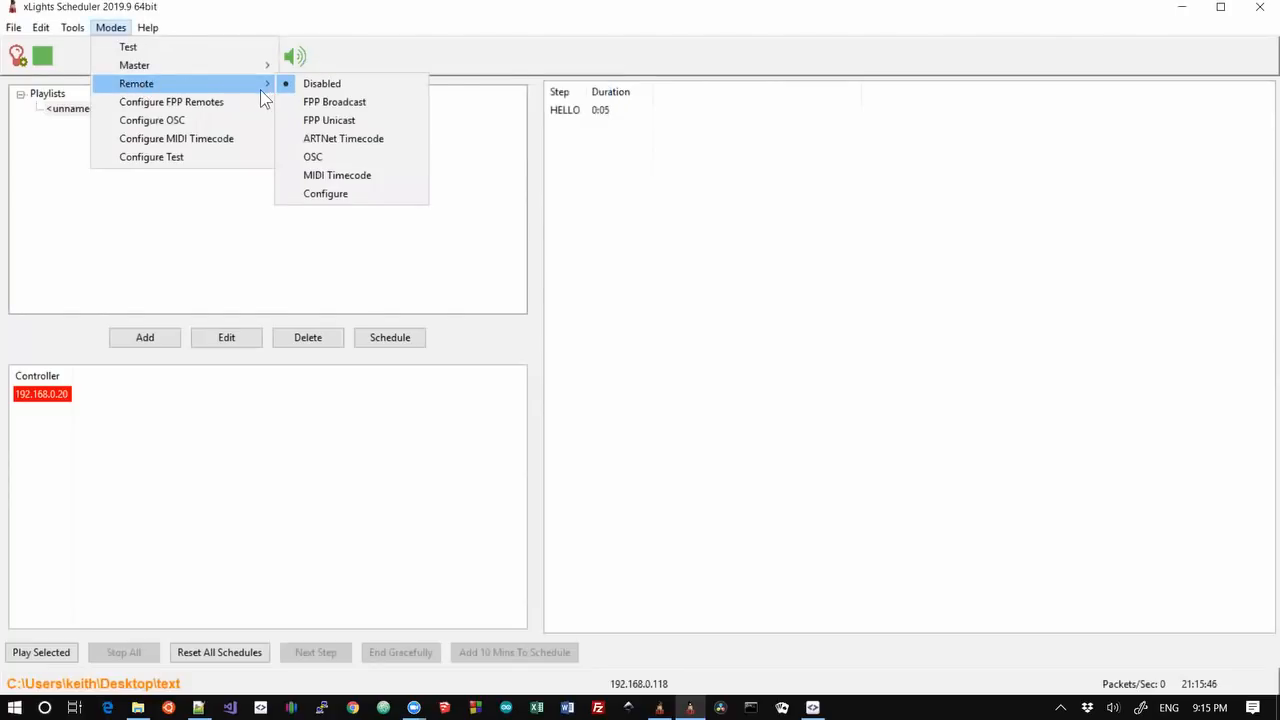
{"action": "left_click", "coordinate": [178, 220]}
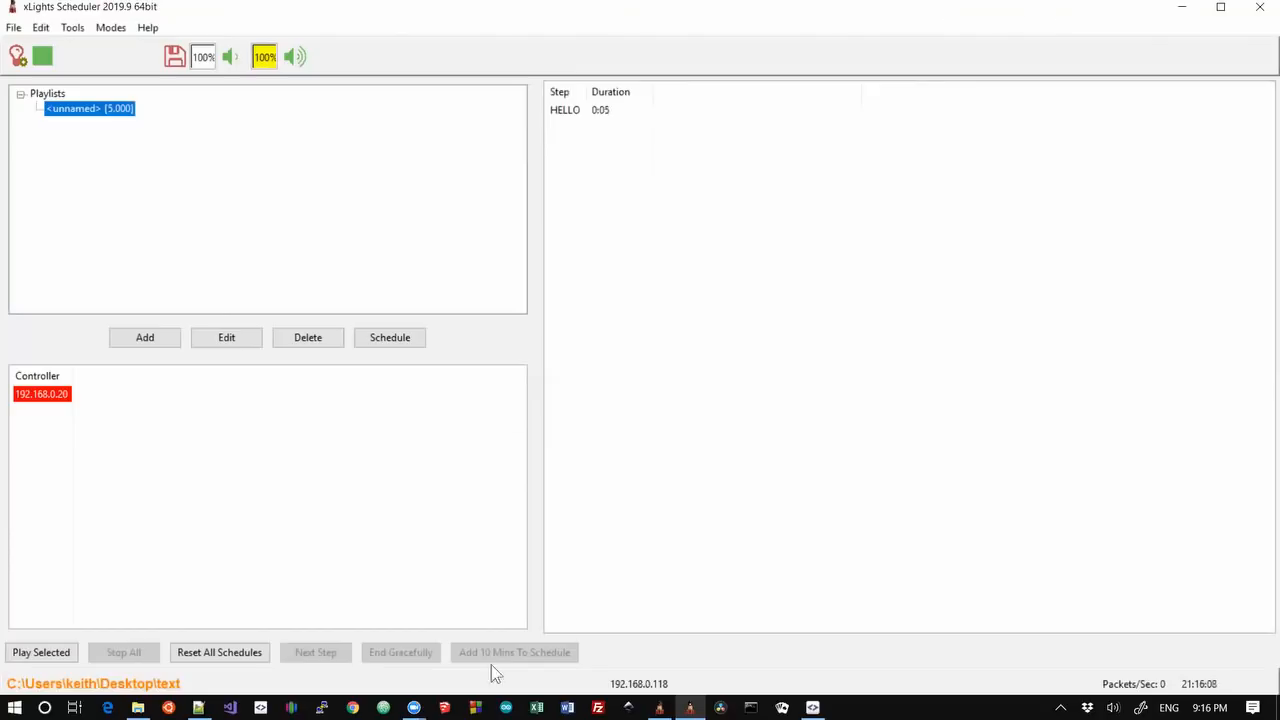
{"action": "left_click", "coordinate": [1262, 16]}
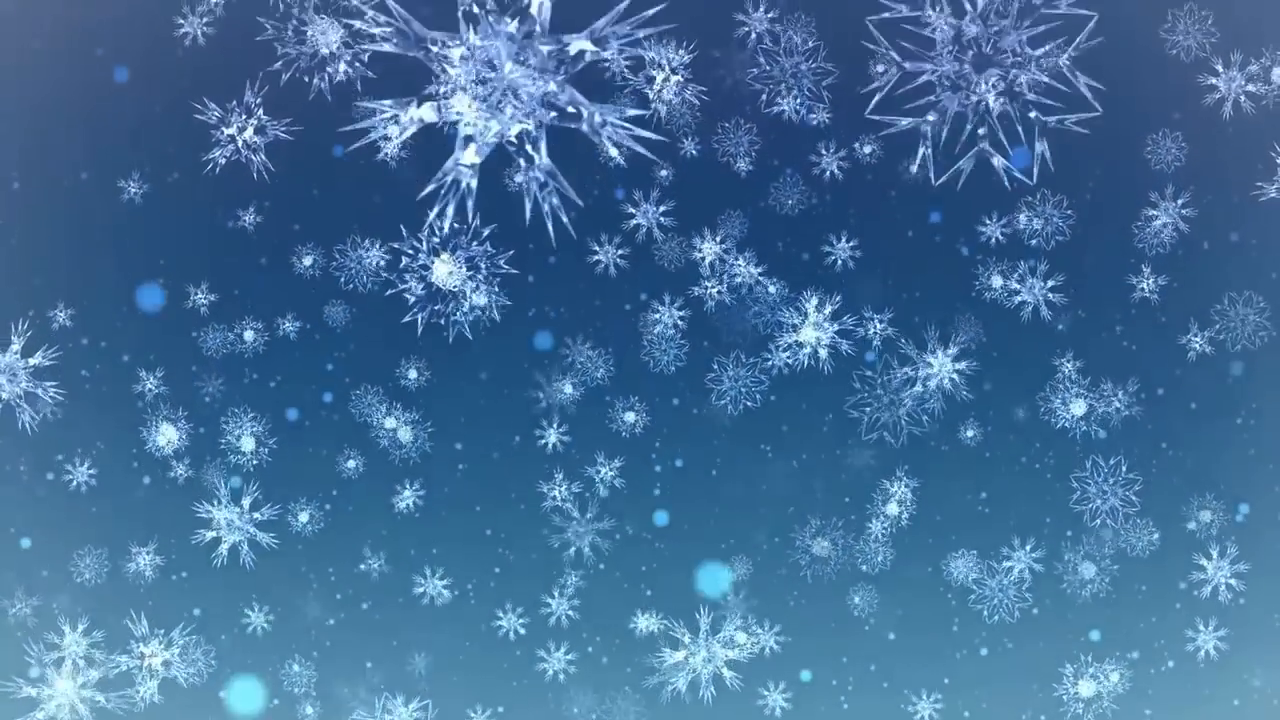